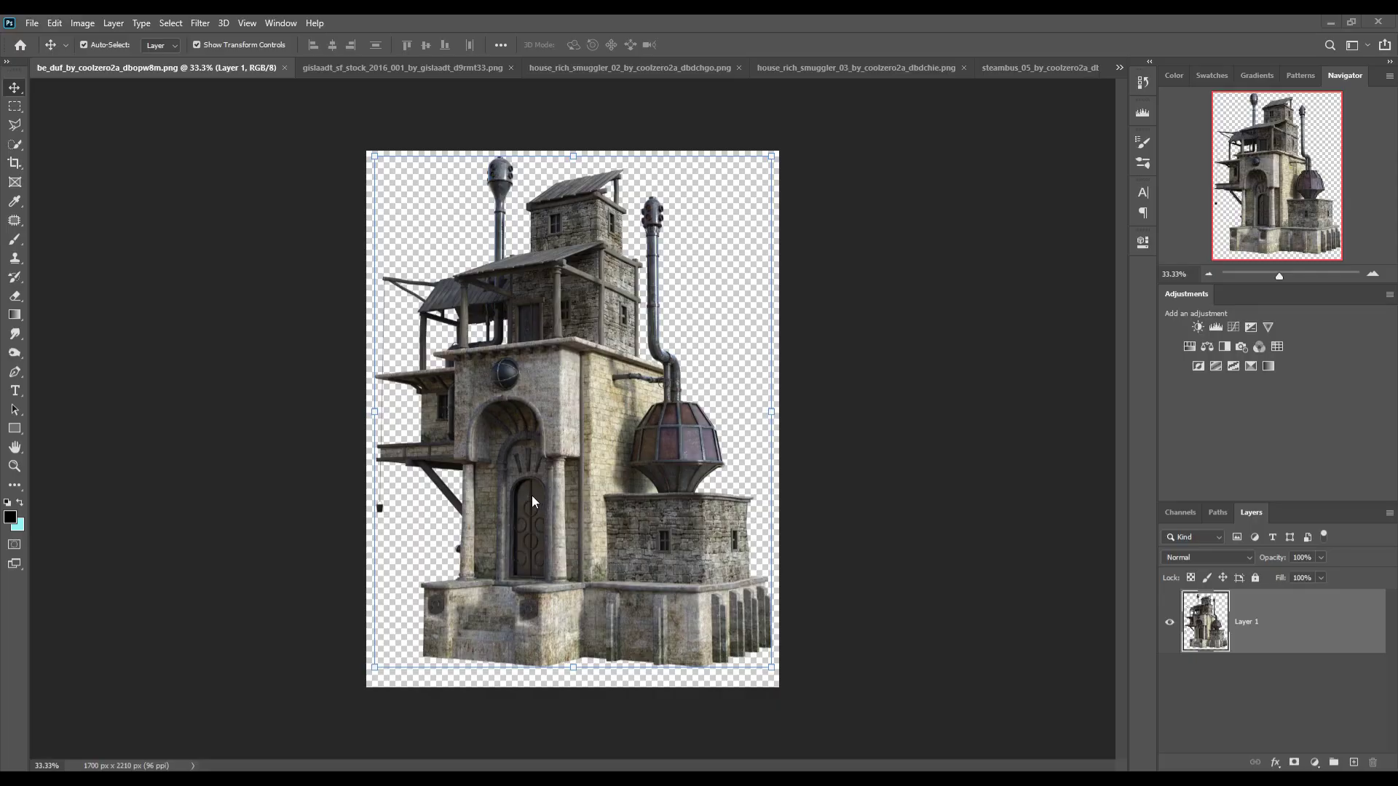
Step: Create a new blank 3840×2160 document from the recent size presets
click(32, 22)
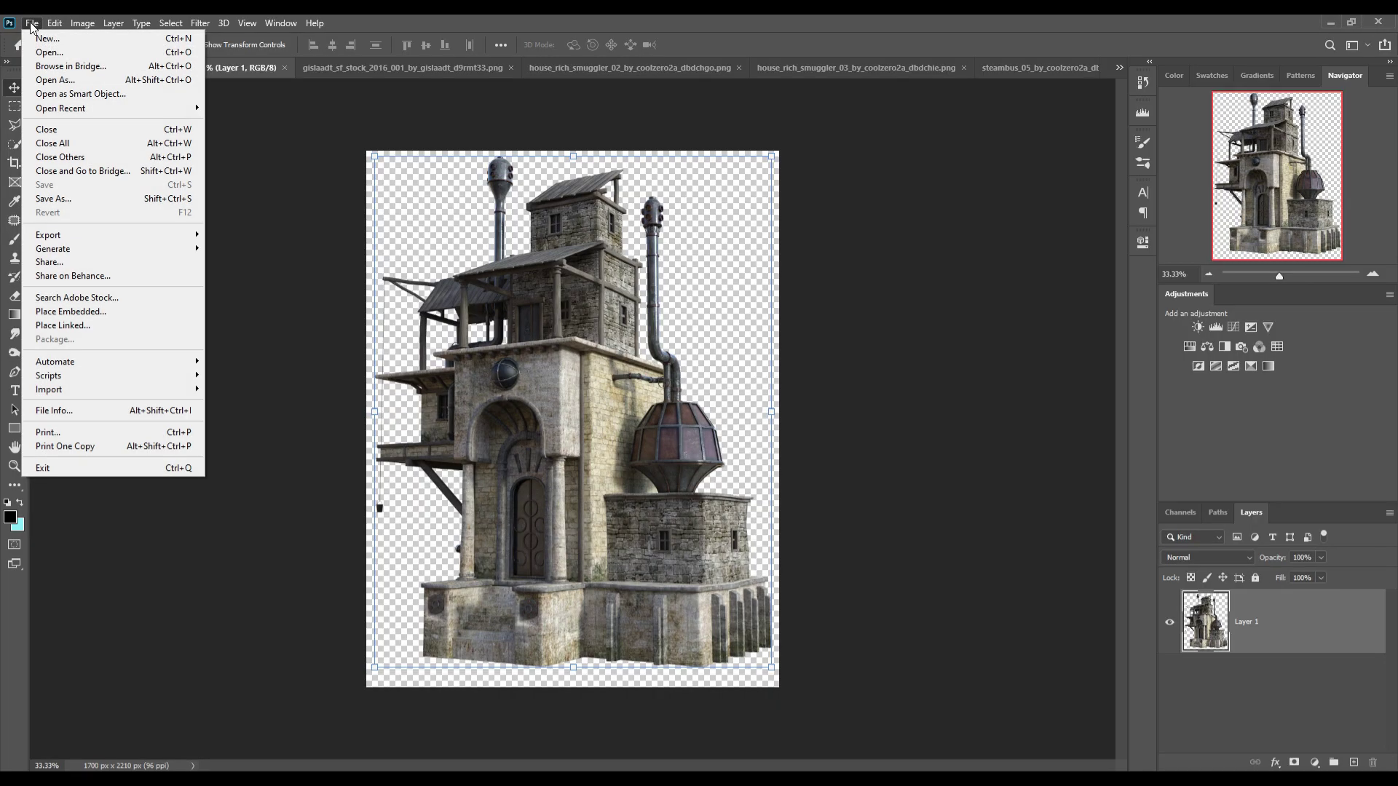
click(40, 42)
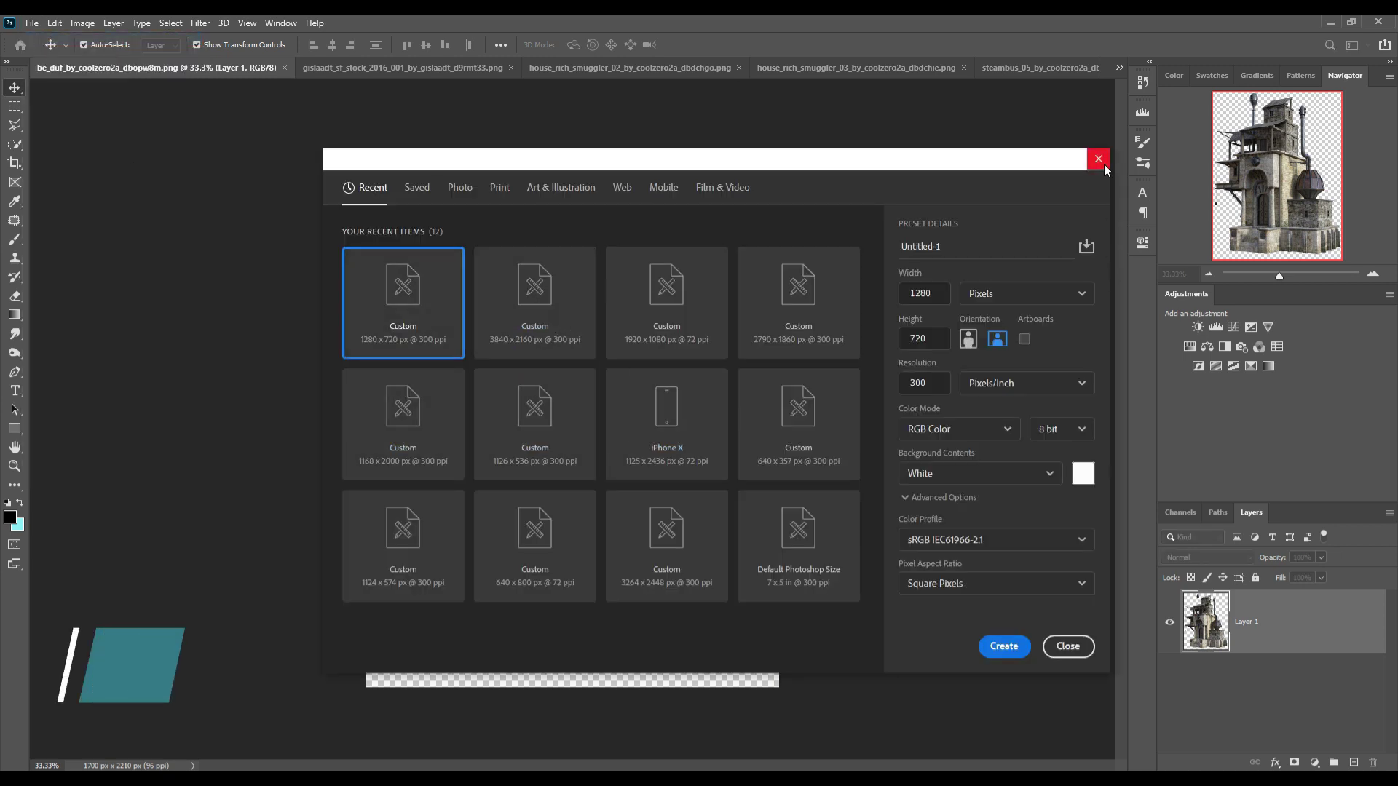
click(1098, 159)
click(1119, 68)
click(198, 282)
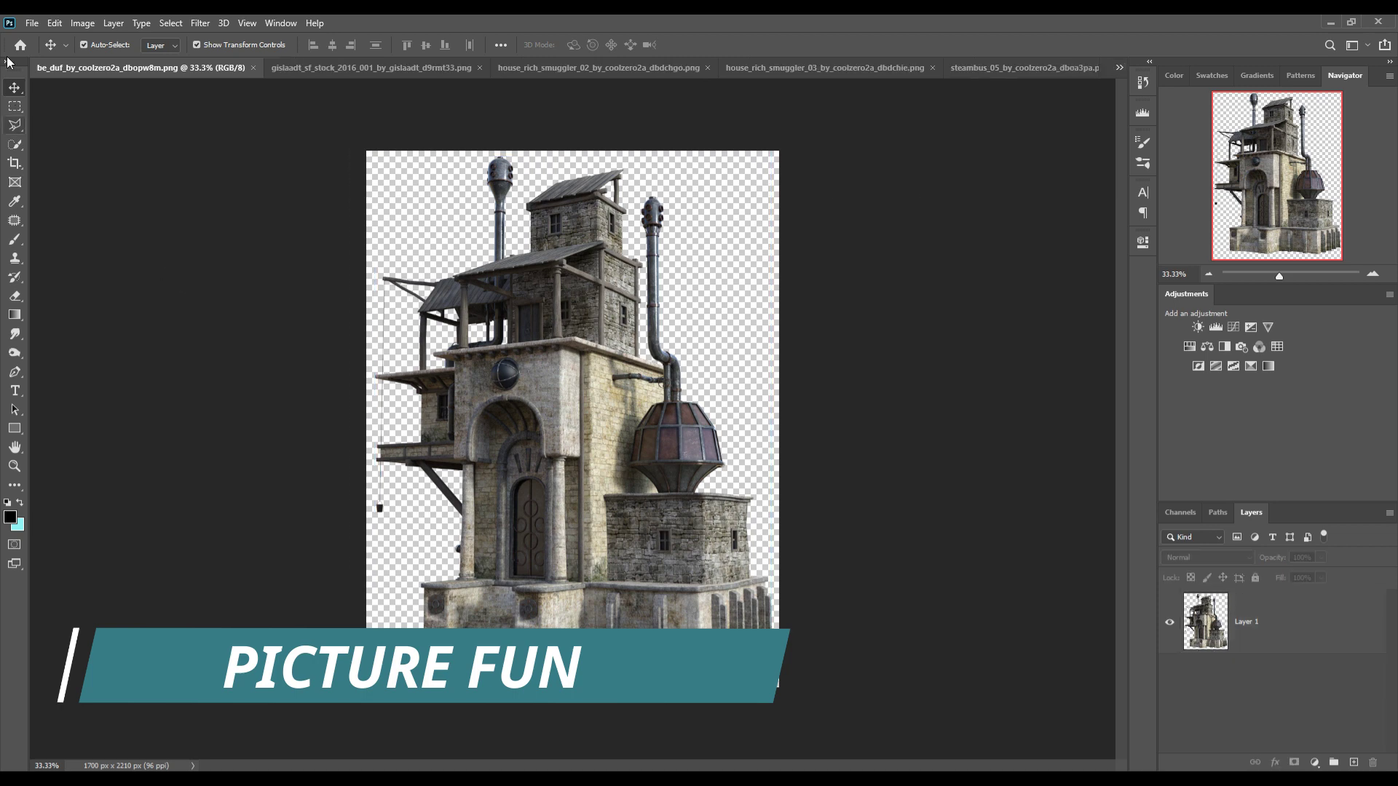
click(32, 22)
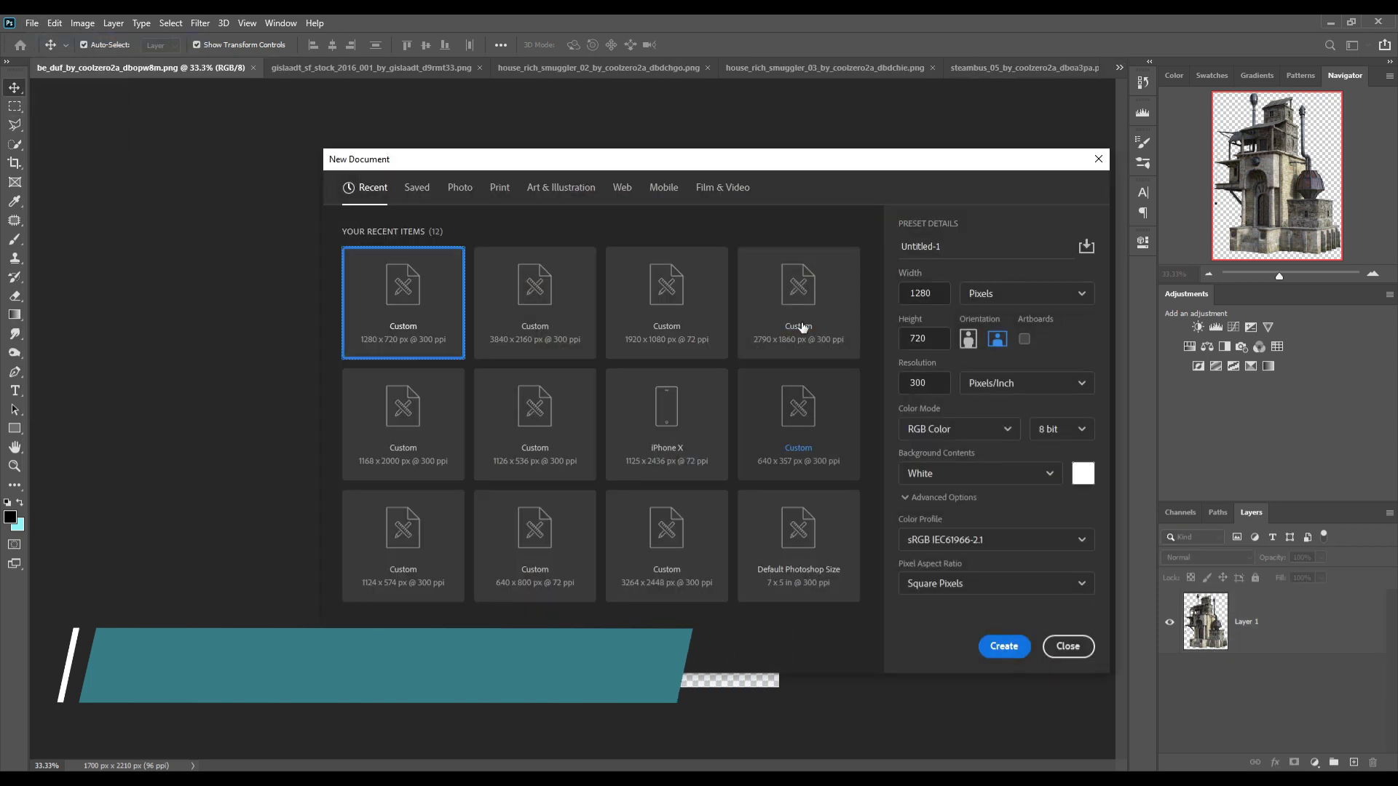
click(515, 301)
click(1004, 647)
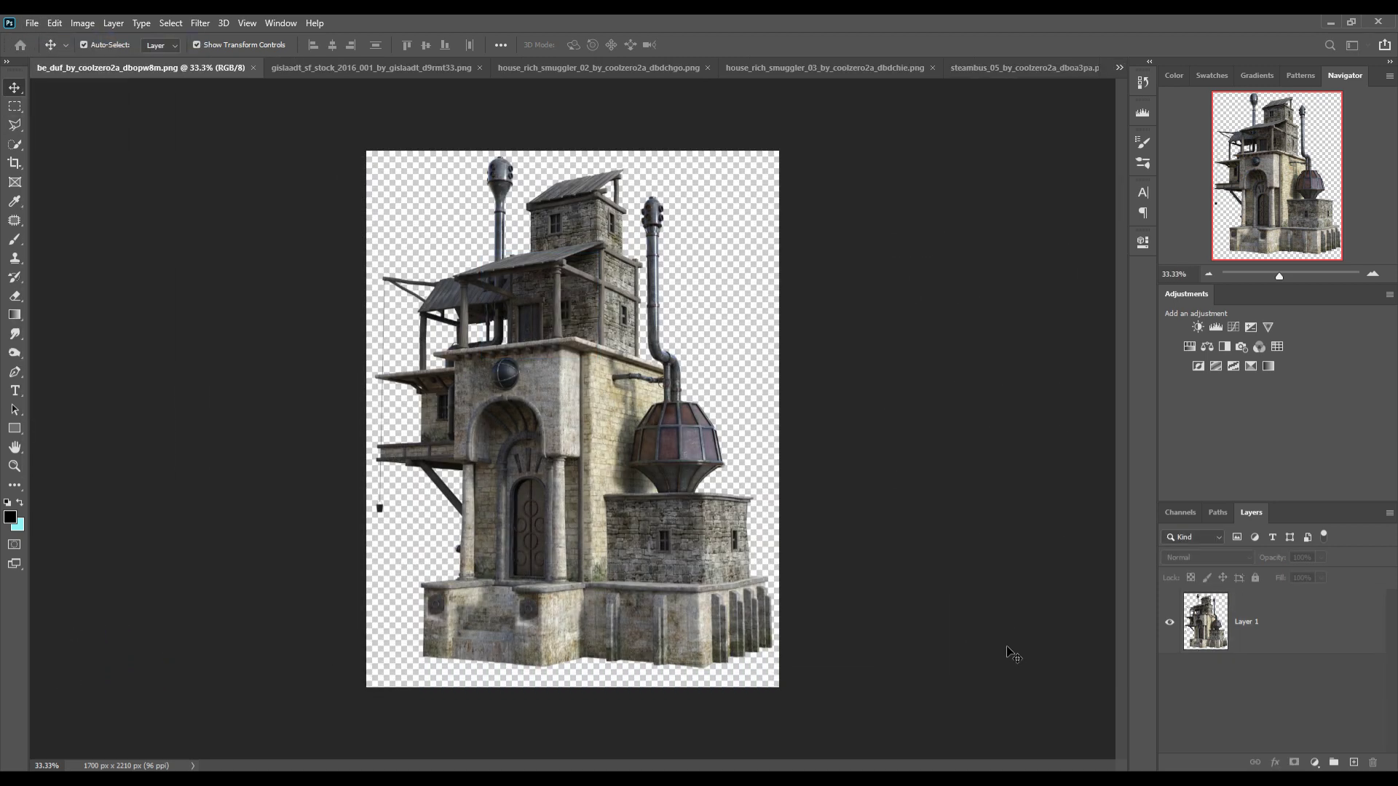
Step: Look through the open source images and bring up the ocean_bg_stock photo
click(855, 70)
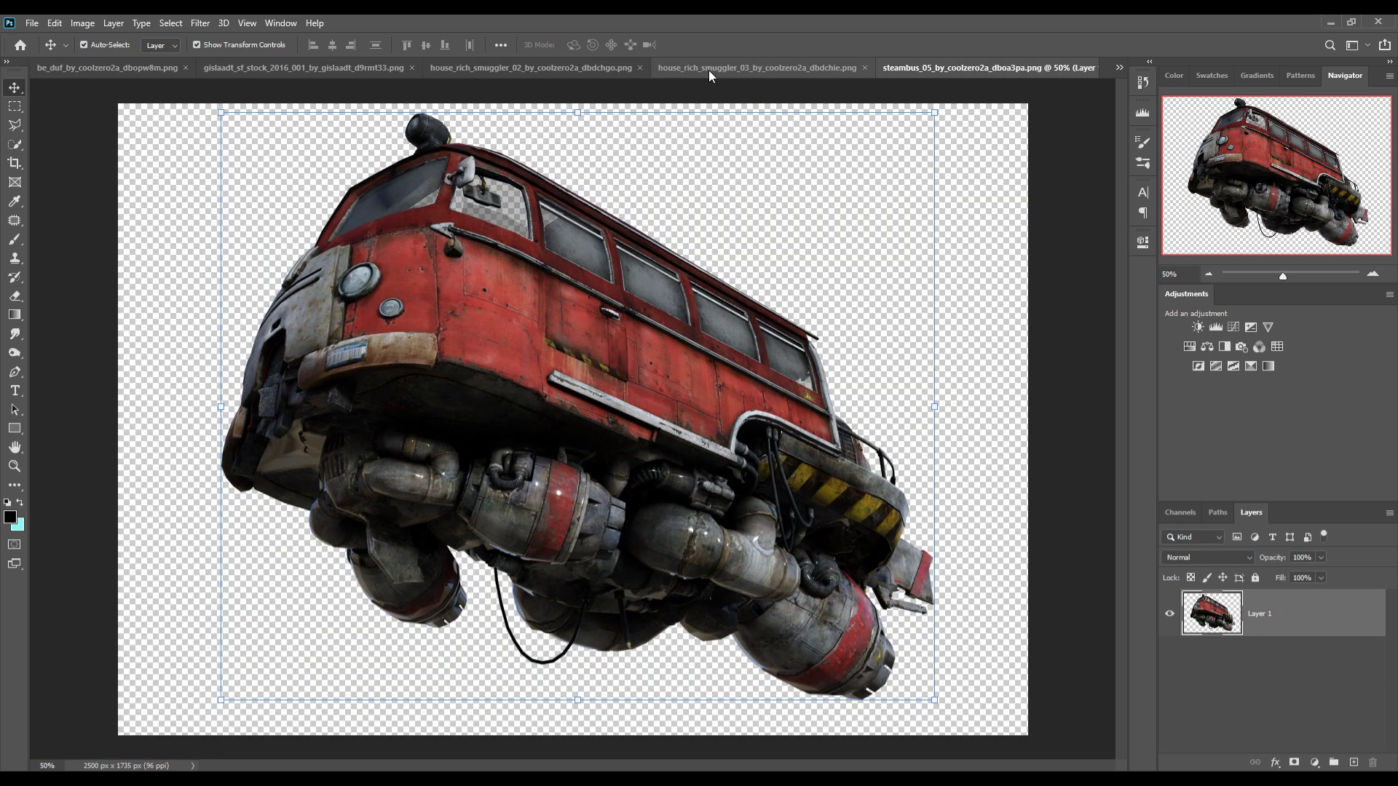
click(710, 69)
click(543, 65)
click(318, 69)
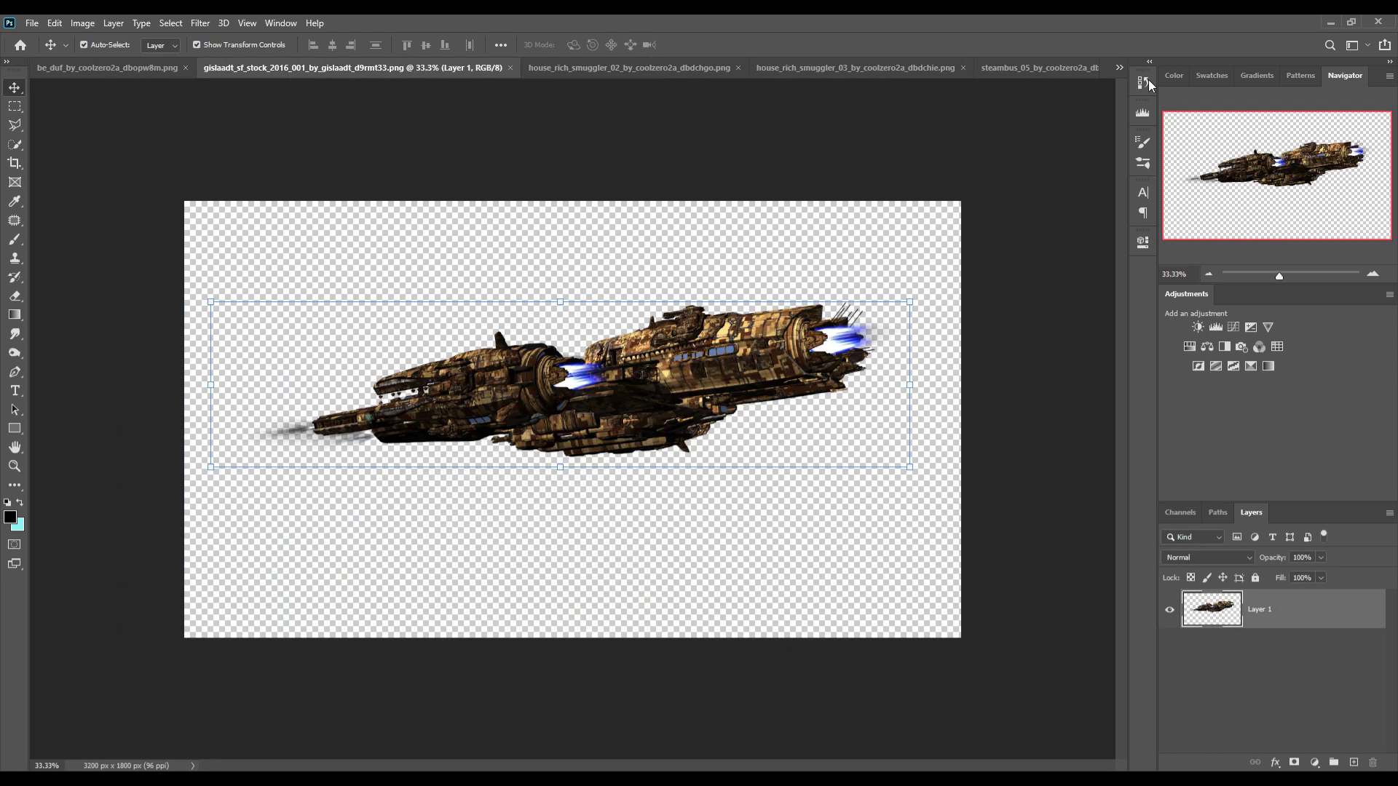
click(1120, 67)
click(918, 75)
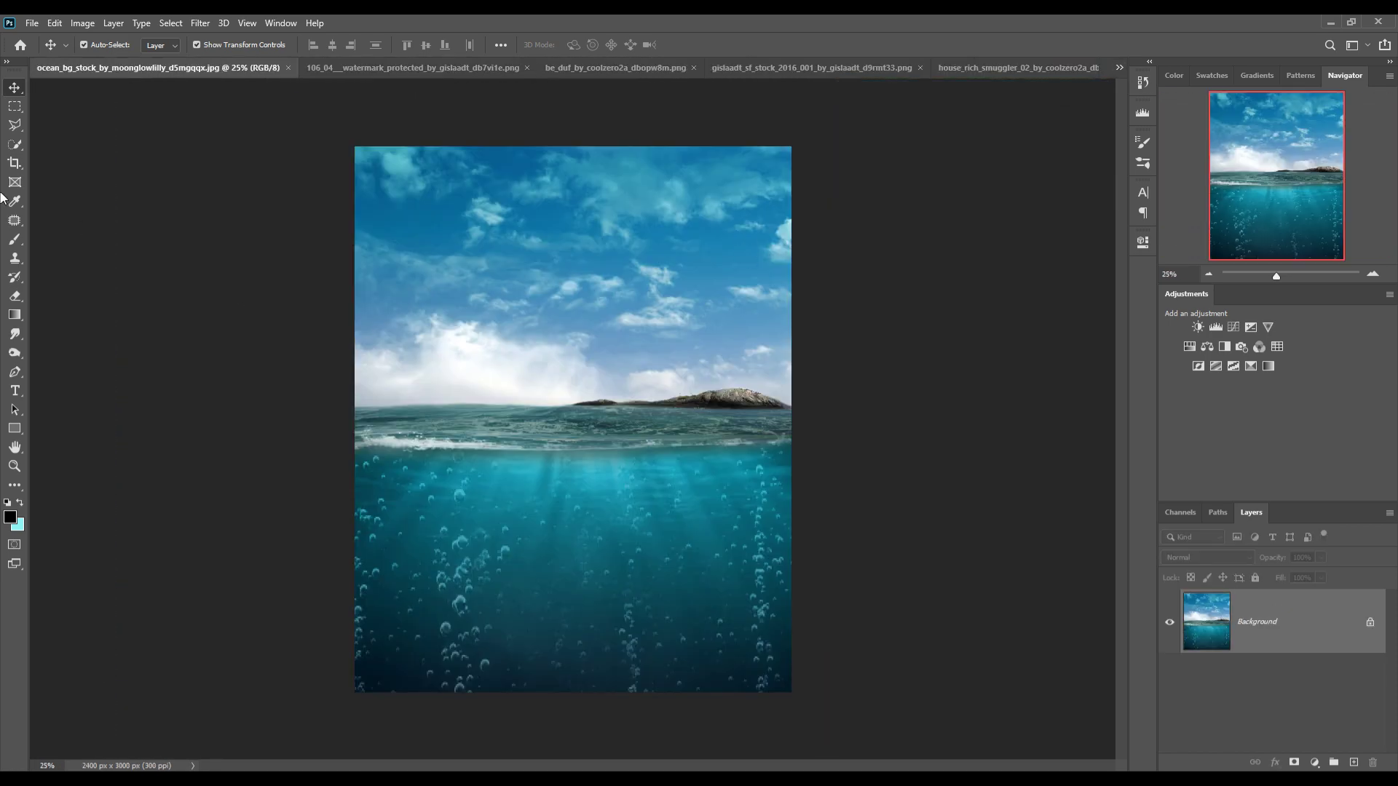
Step: Select the underwater area and carry it into the blank Untitled-1 document
key(w)
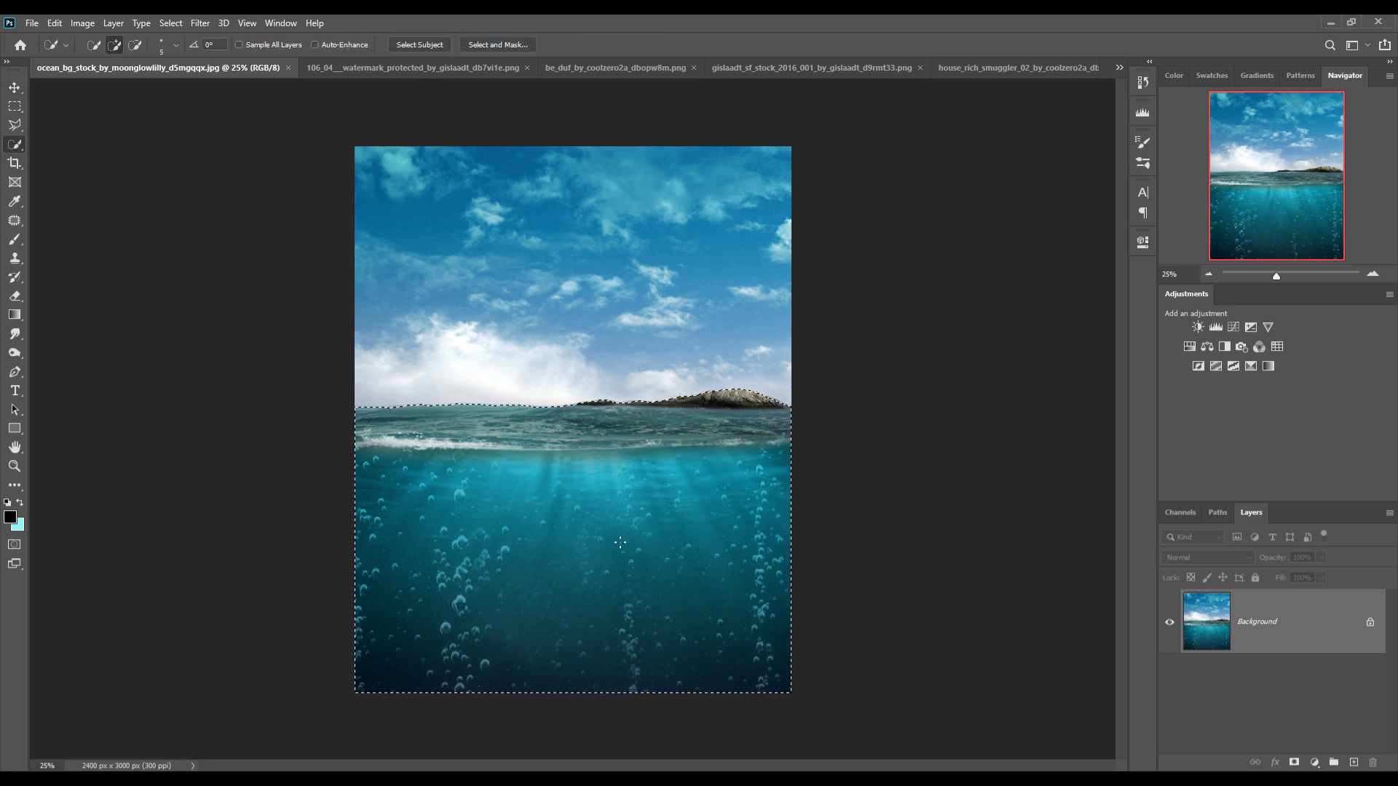
key(v)
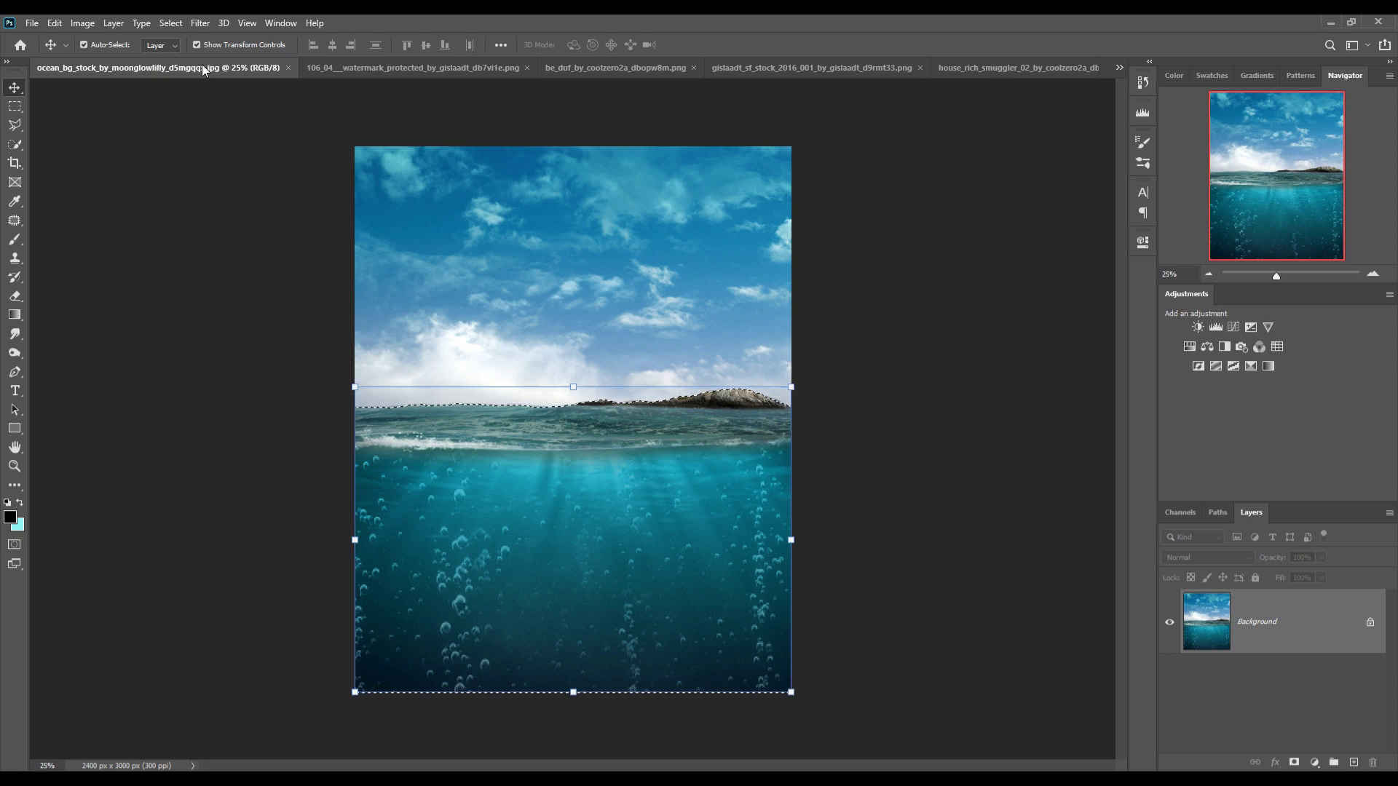
mouse_move(202, 67)
mouse_down()
mouse_move(191, 115)
mouse_move(965, 157)
mouse_up()
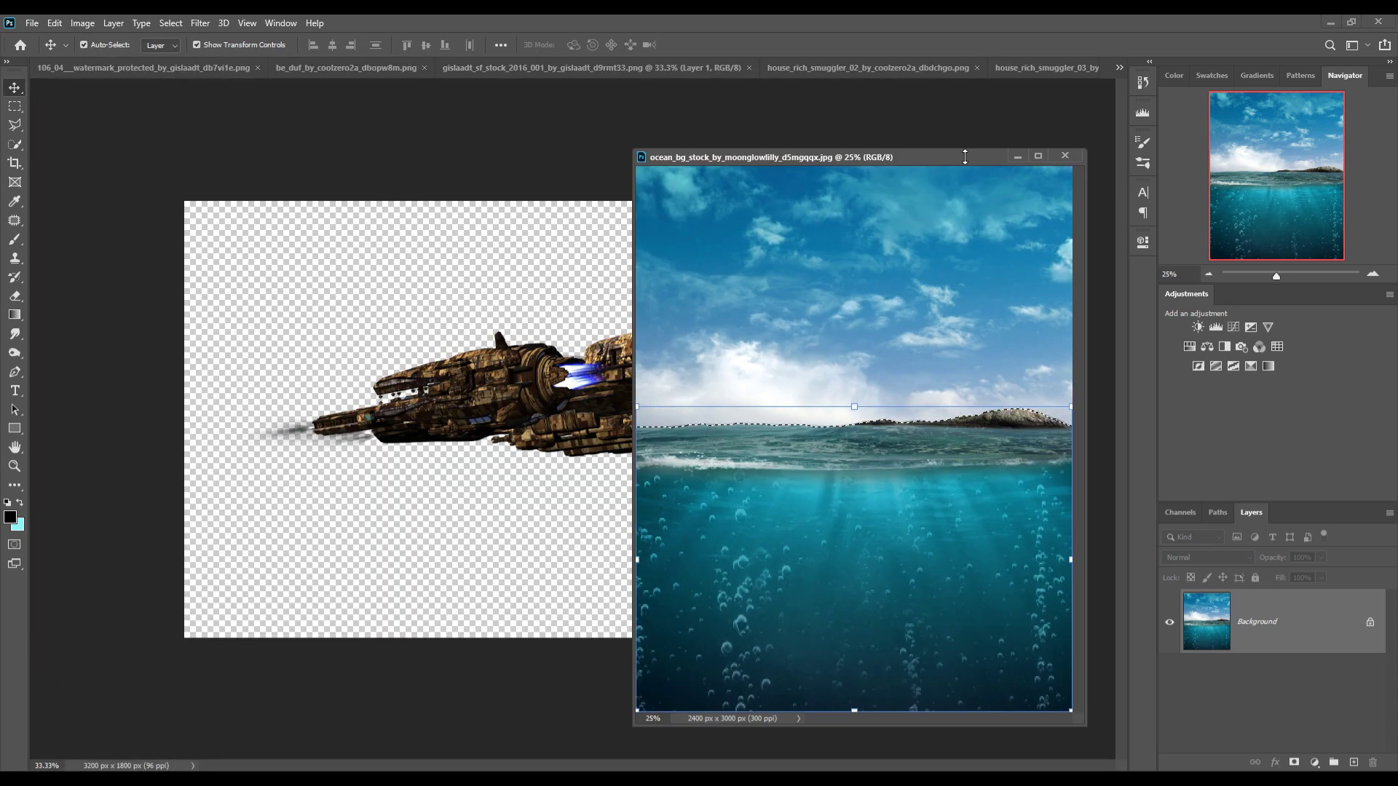
click(1120, 68)
click(947, 192)
click(844, 447)
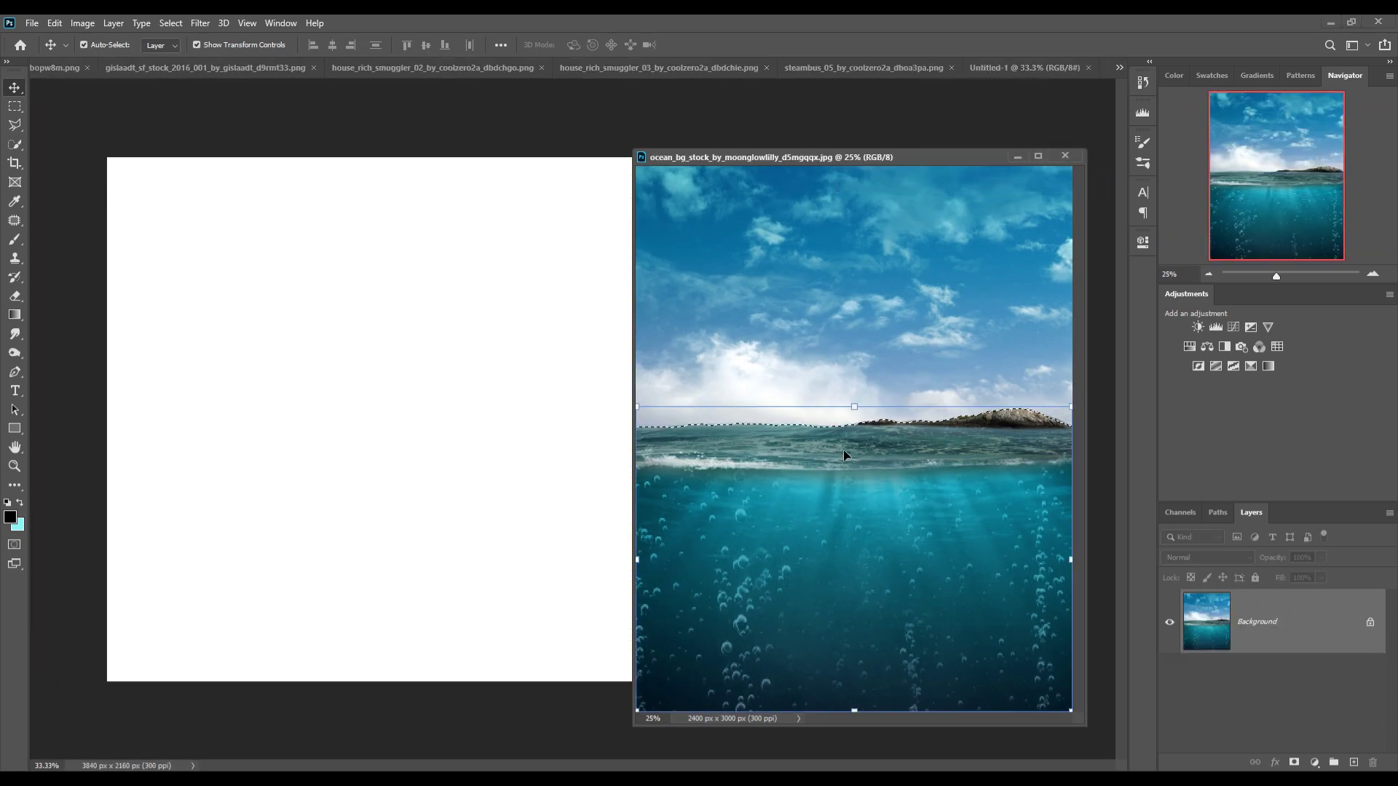
drag(845, 447, 501, 447)
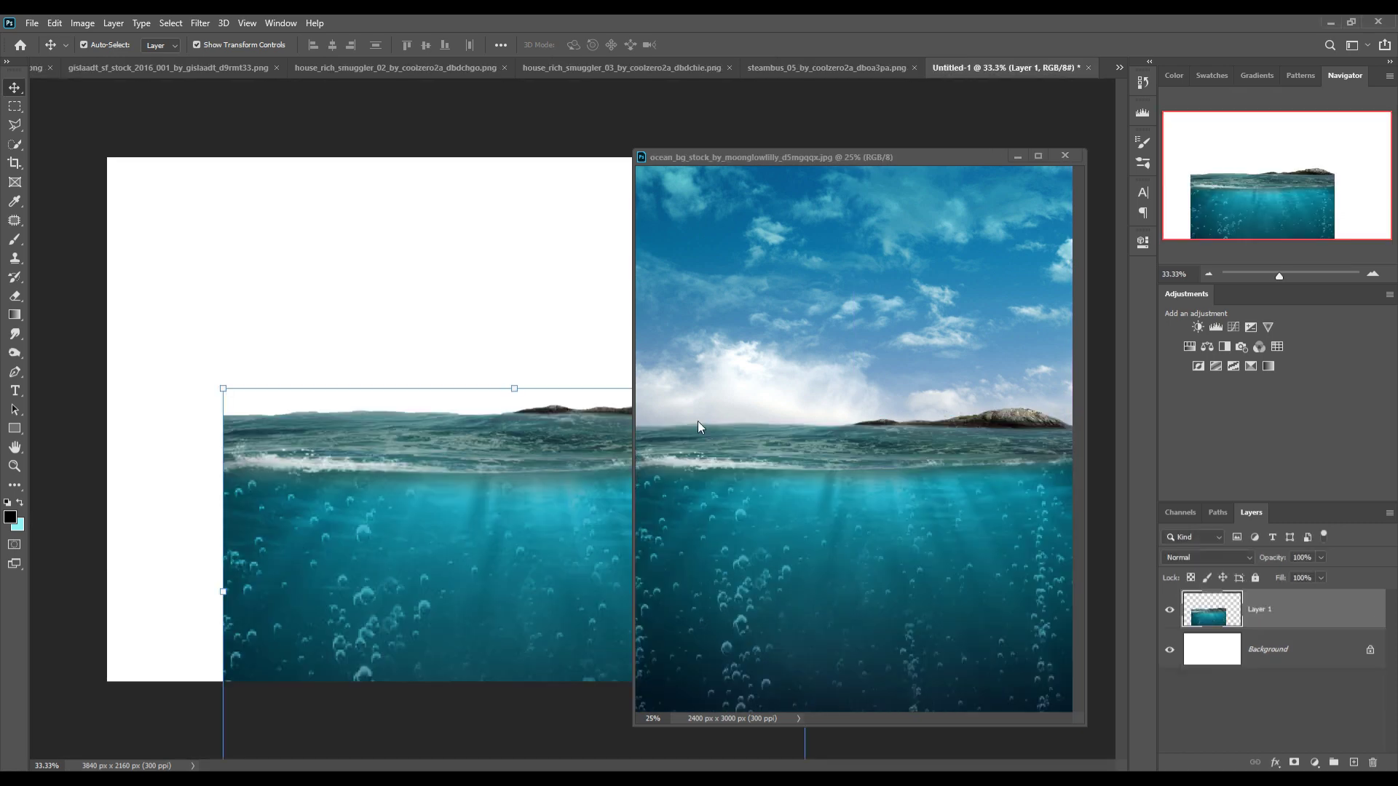
click(1065, 156)
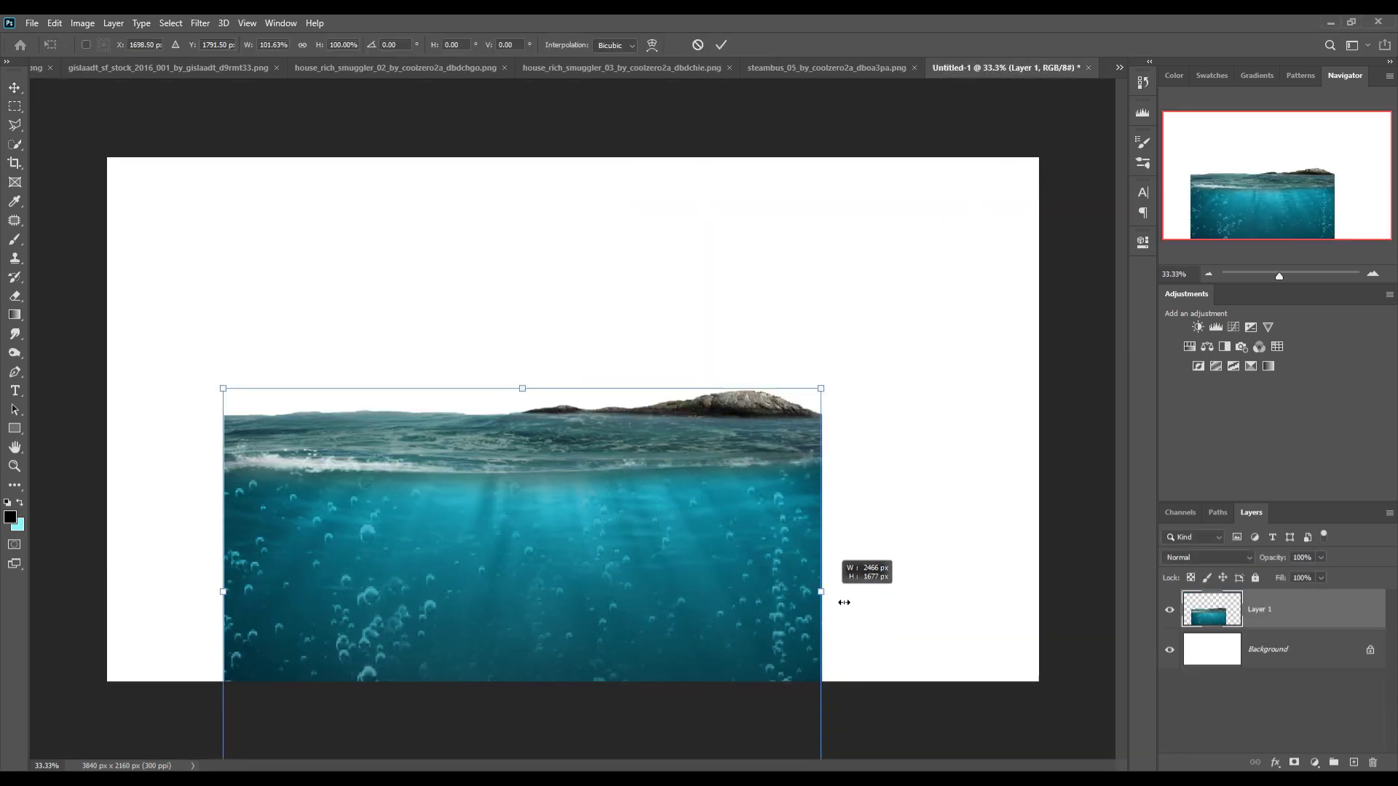
Step: Stretch the water across the full canvas width, lower its top edge, and commit
drag(813, 598, 1041, 594)
drag(230, 593, 107, 593)
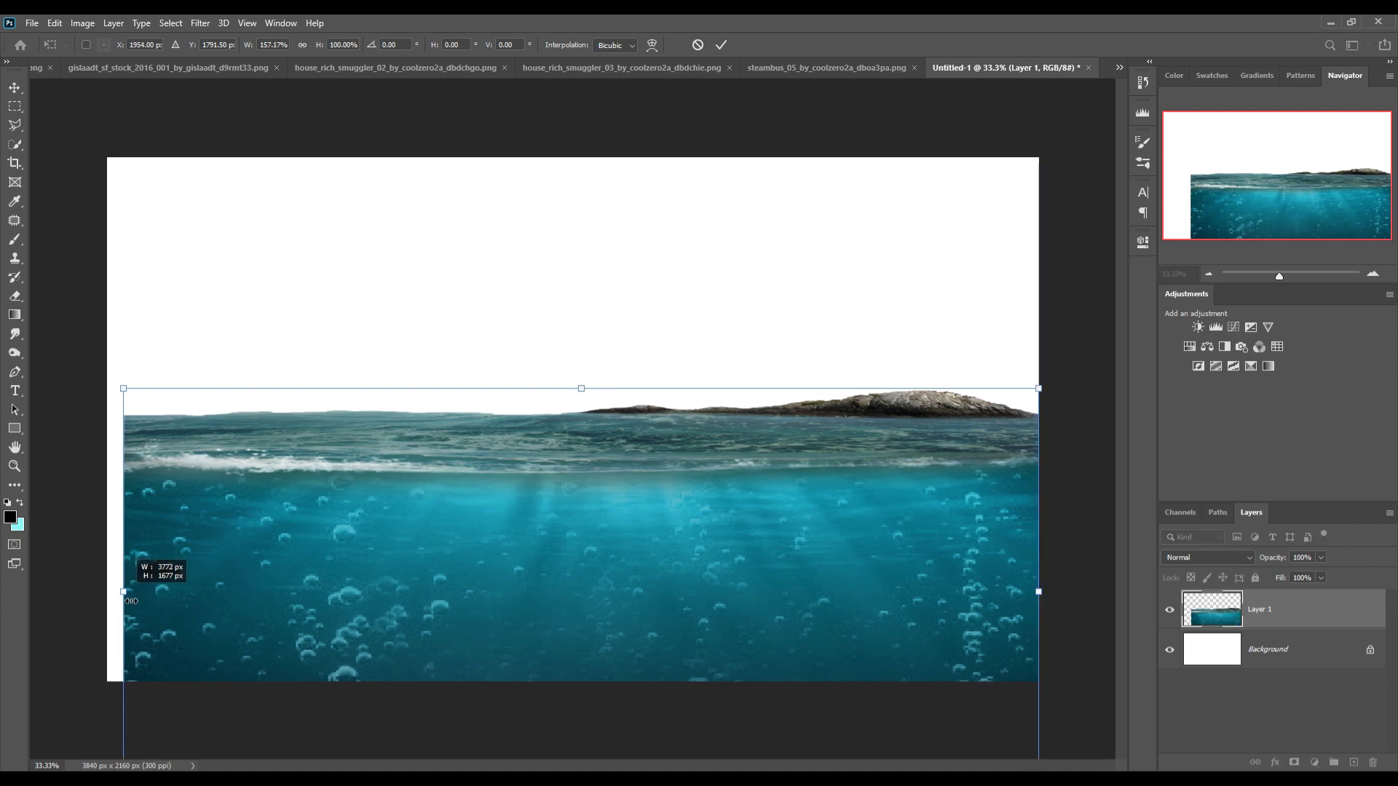
drag(577, 390, 584, 446)
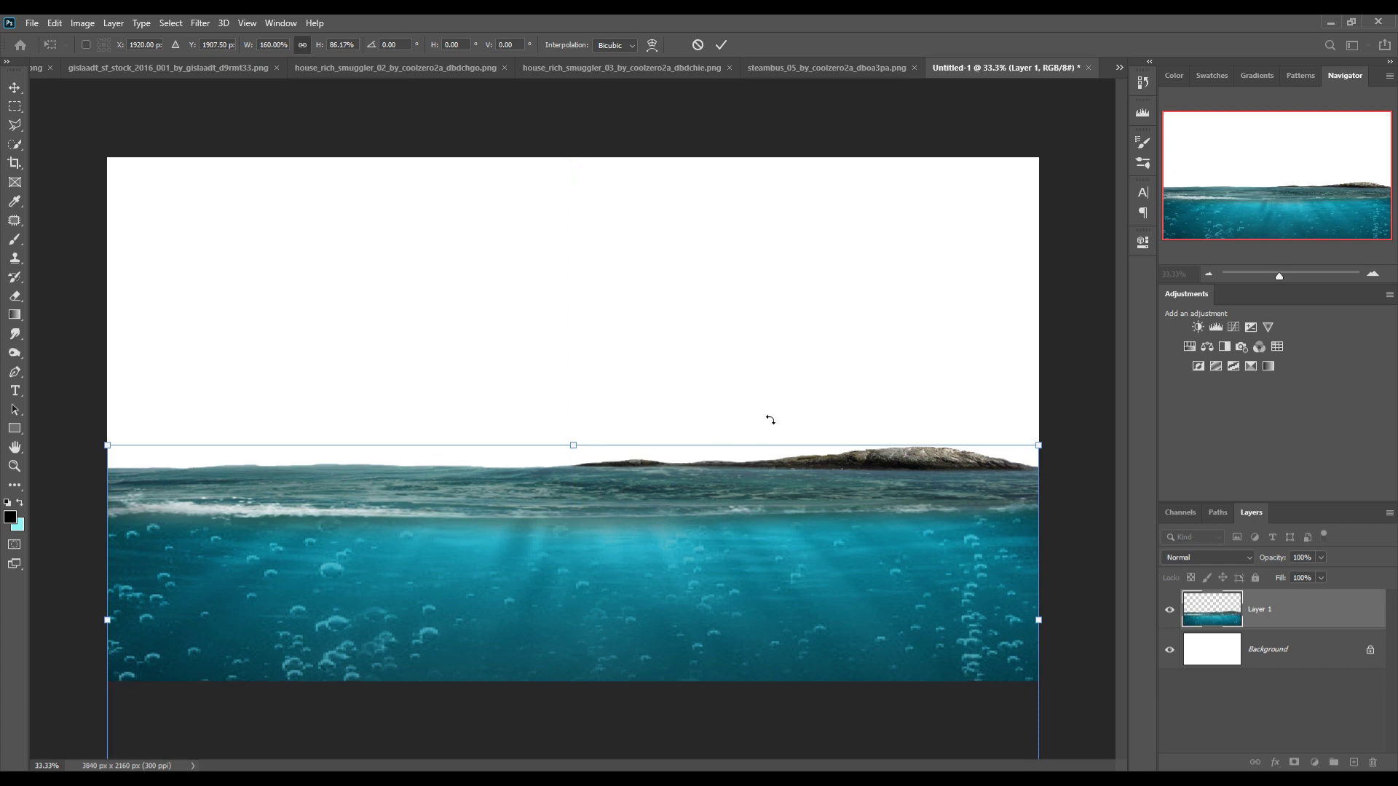
click(720, 45)
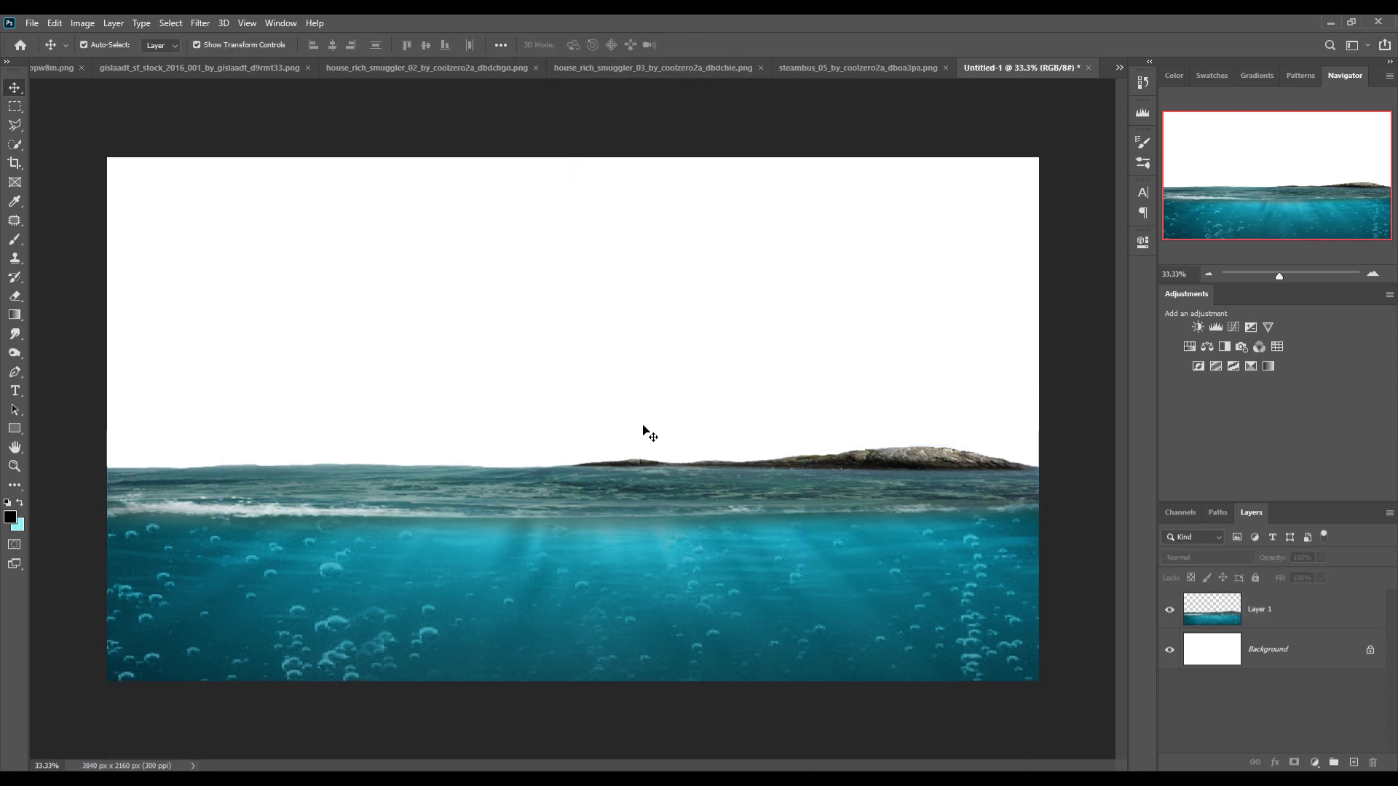
click(437, 574)
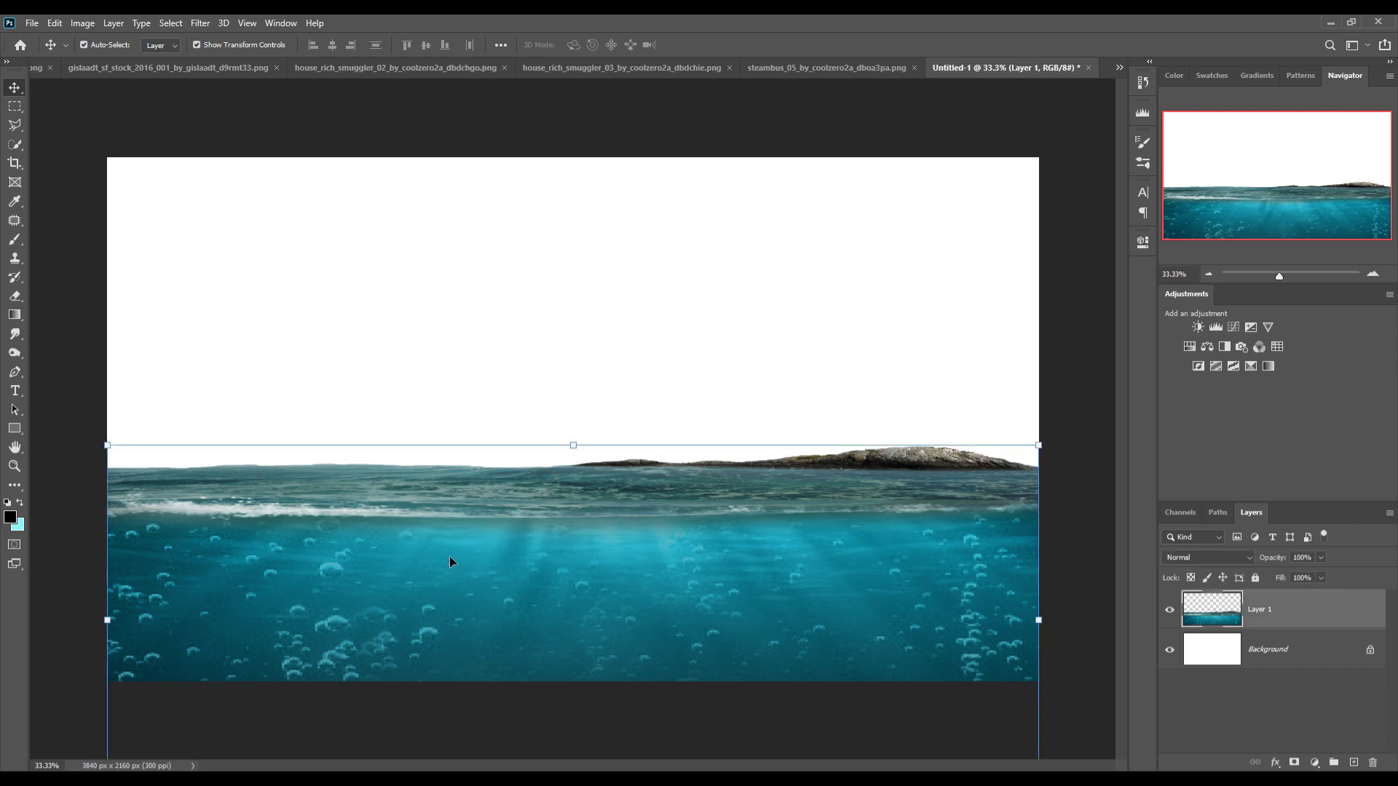
Step: Auto-select the camel with Select > Subject and zoom to 100%
click(1120, 69)
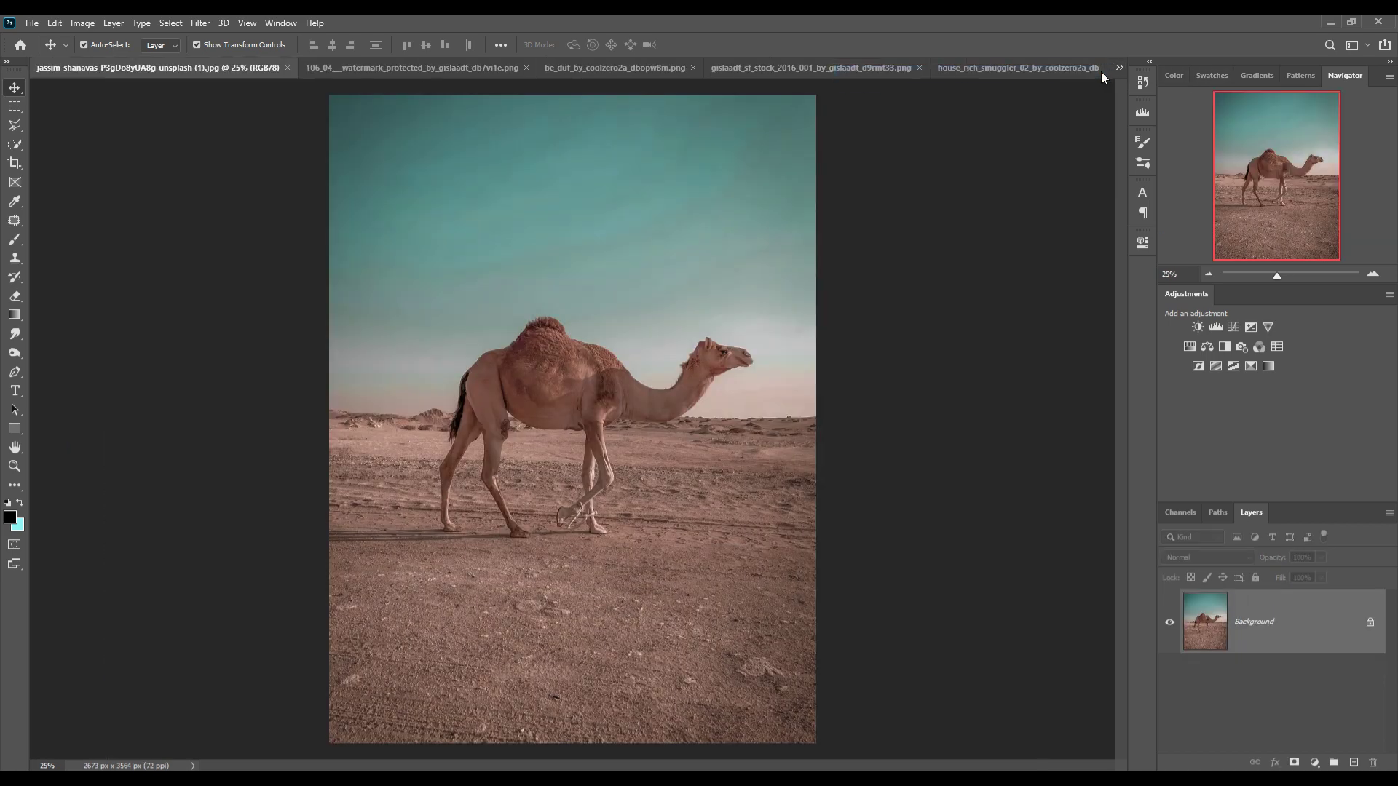
click(171, 23)
click(197, 195)
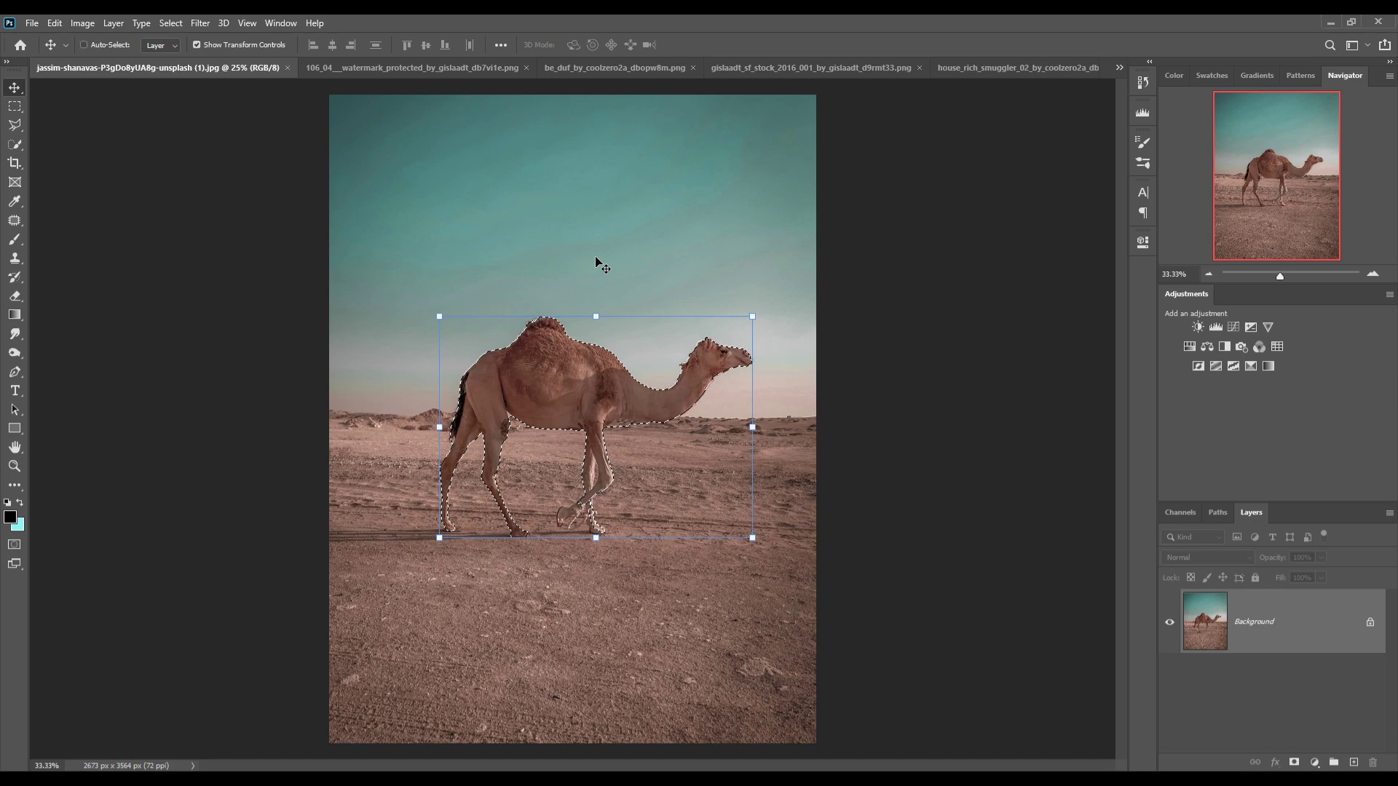
key(ctrl+plus)
key(ctrl+plus)
key(ctrl+plus)
Step: Lasso-refine the feet, removing the rope and knot and adding the front-left foot
key(l)
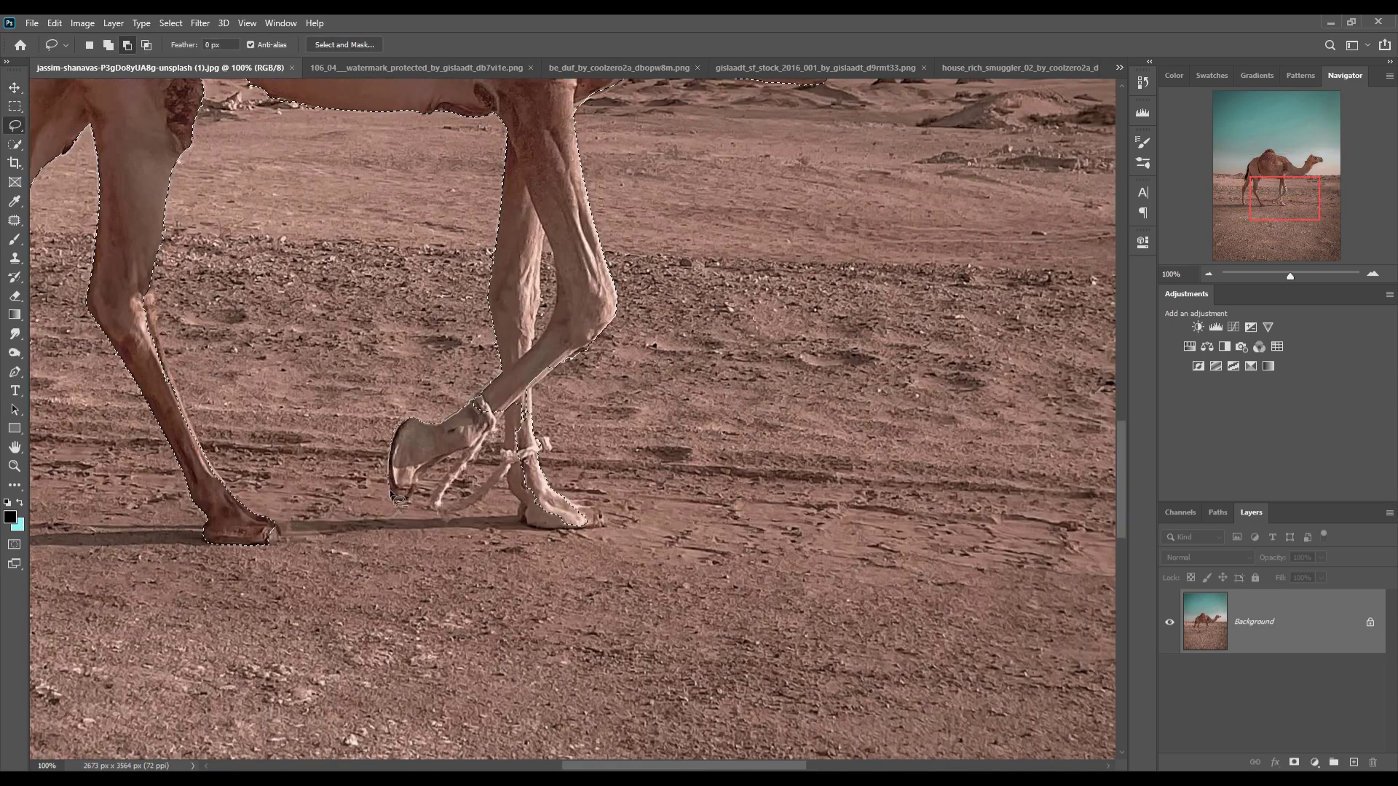
drag(603, 525, 600, 521)
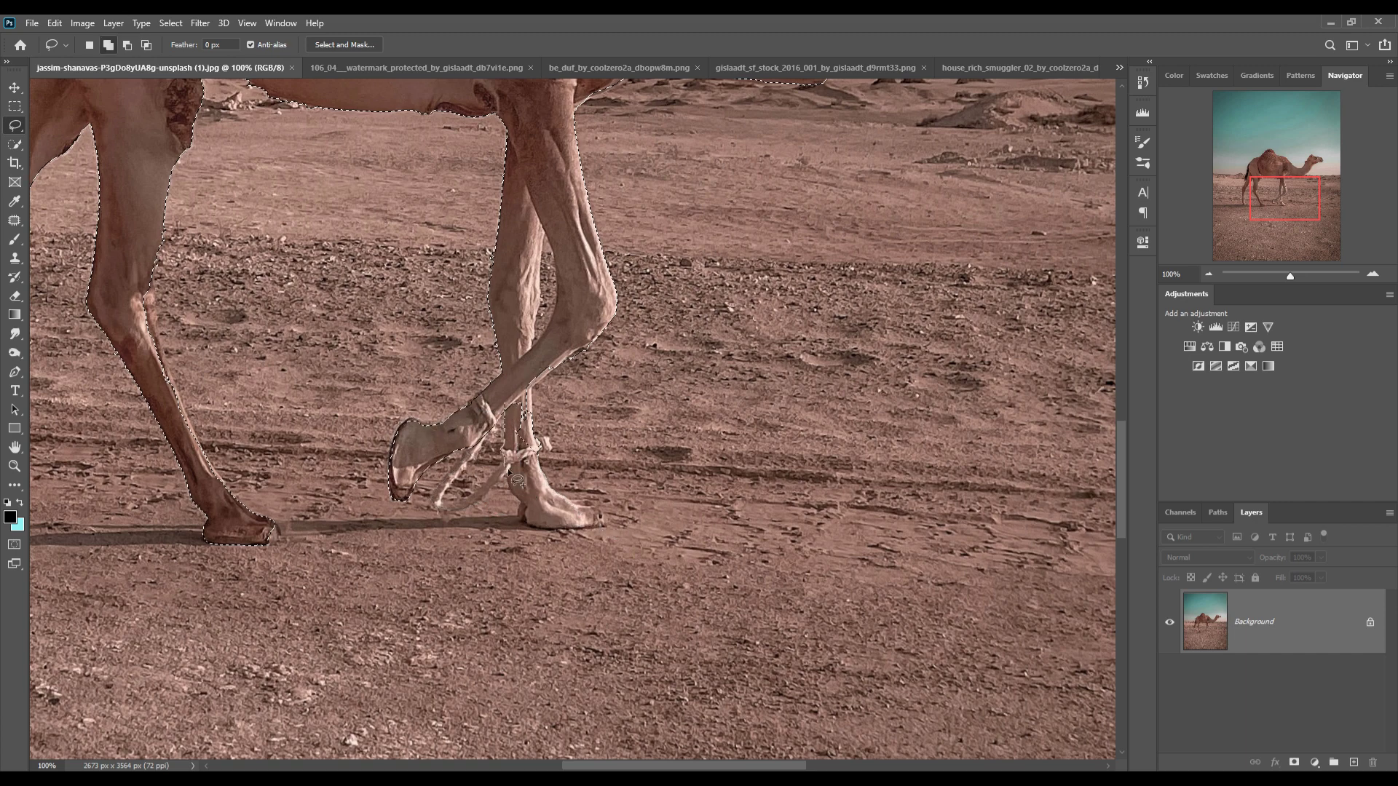
drag(544, 455, 603, 415)
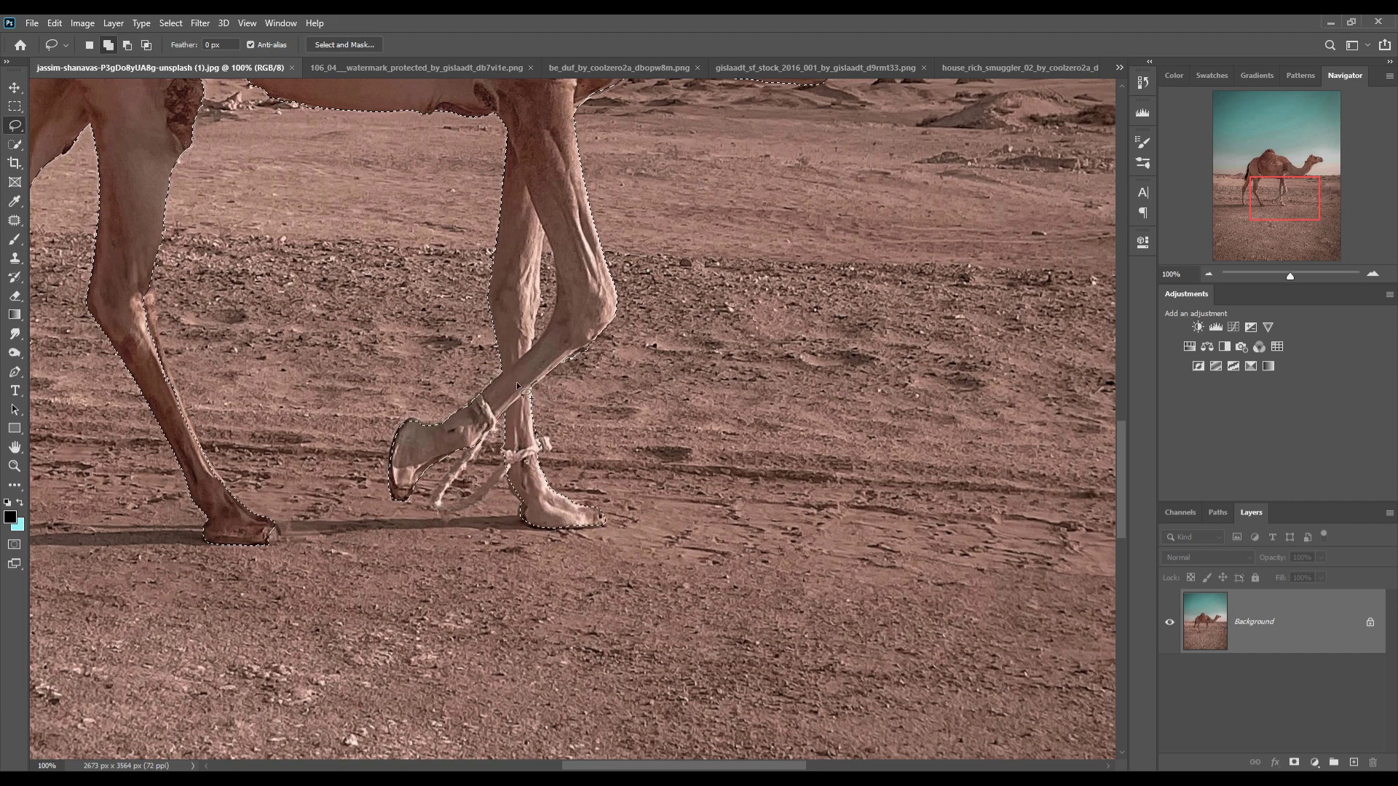
scroll(603, 413, left, 5)
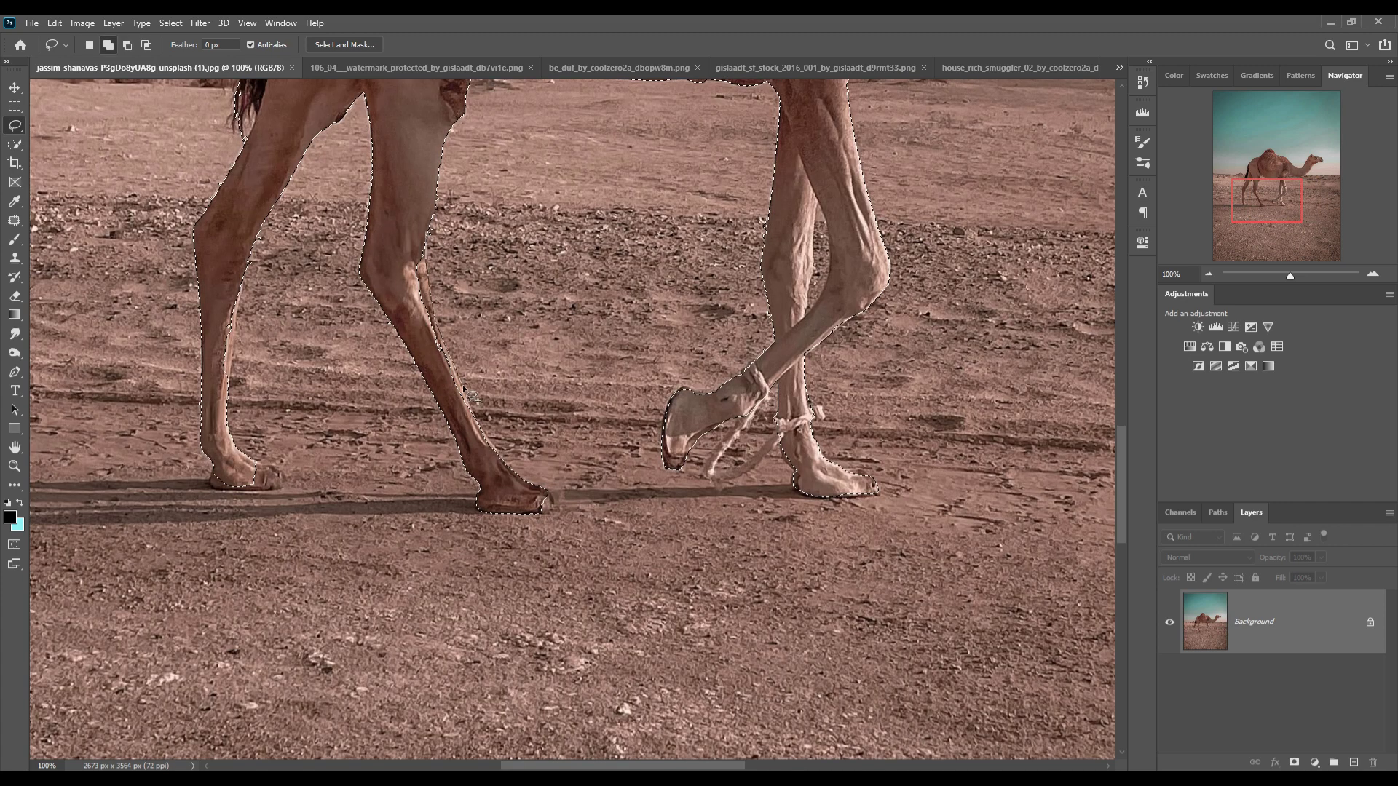
mouse_move(257, 464)
mouse_down()
mouse_move(275, 467)
mouse_move(256, 464)
mouse_up()
scroll(539, 217, up, 5)
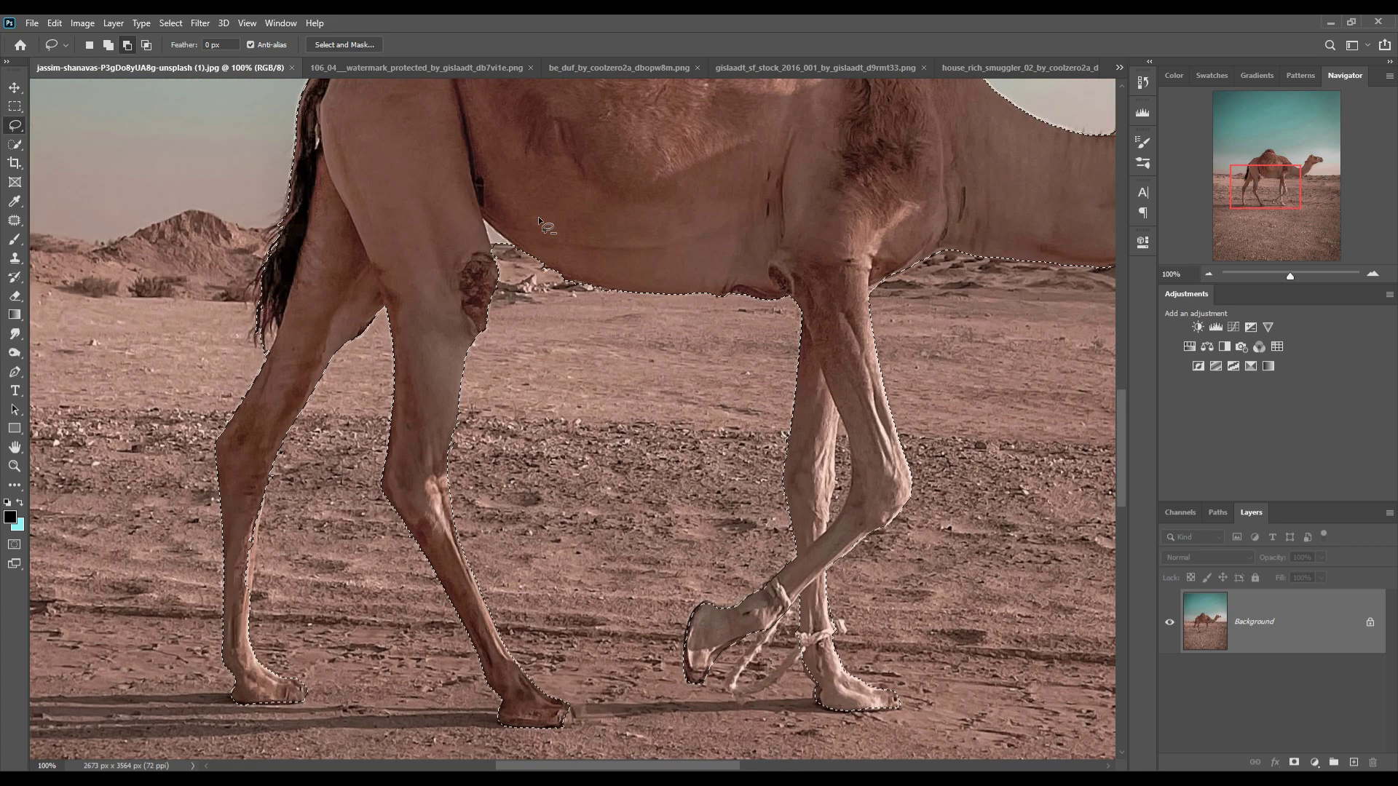
drag(454, 449, 467, 400)
scroll(509, 379, right, 4)
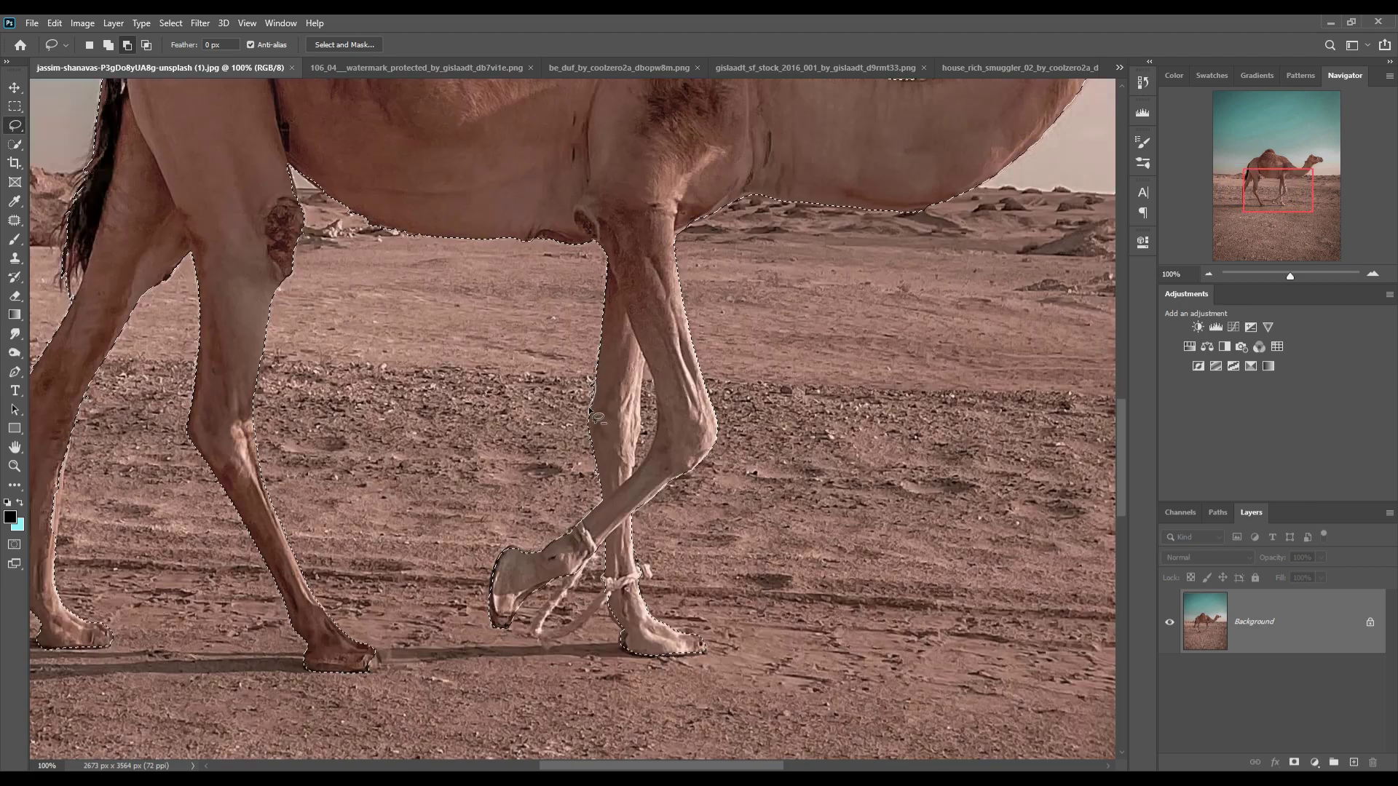
scroll(582, 343, down, 3)
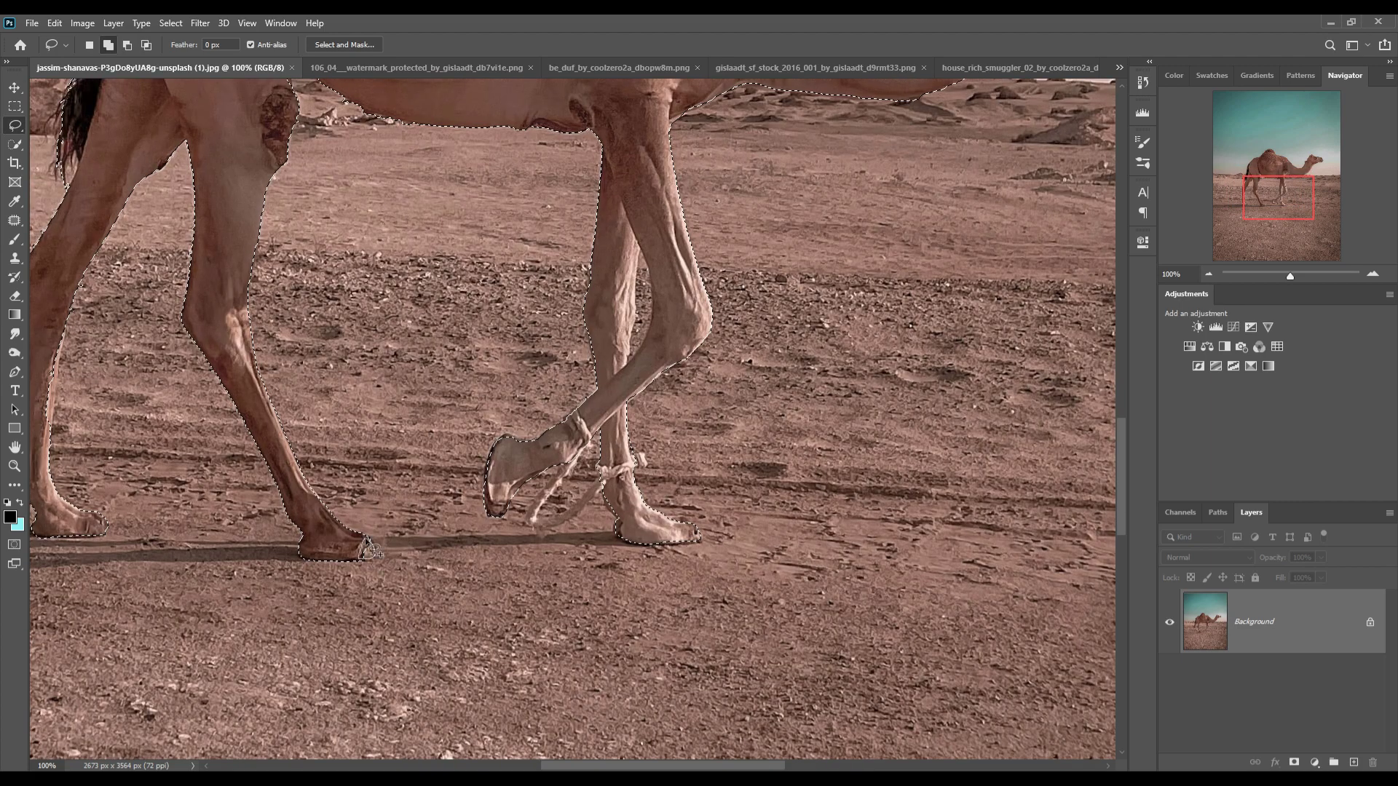
scroll(383, 437, up, 5)
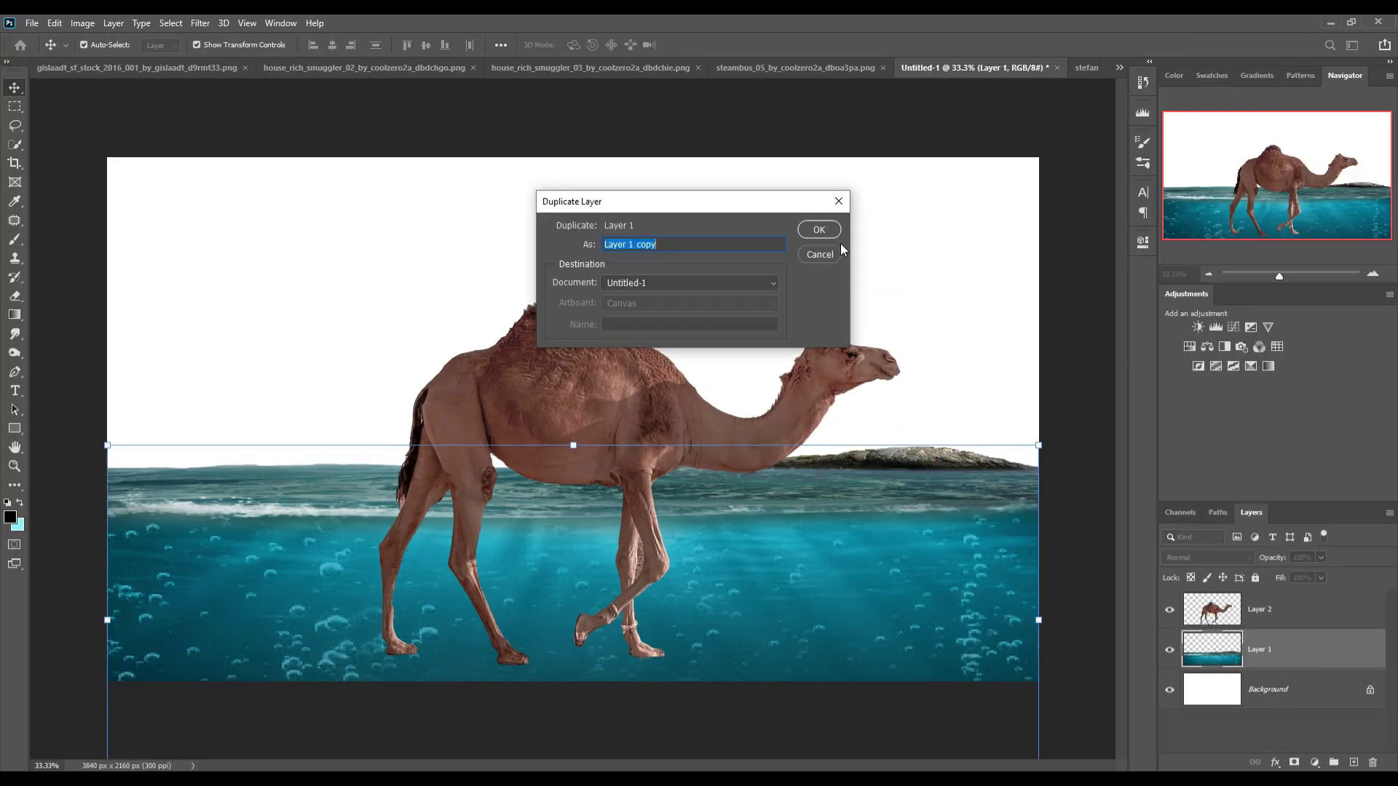
Step: Paint the water copy's mask at about 16% opacity, brush 250, so legs show faintly
key(0)
mouse_move(401, 477)
mouse_down()
mouse_move(670, 477)
mouse_move(678, 495)
mouse_up()
drag(334, 44, 281, 72)
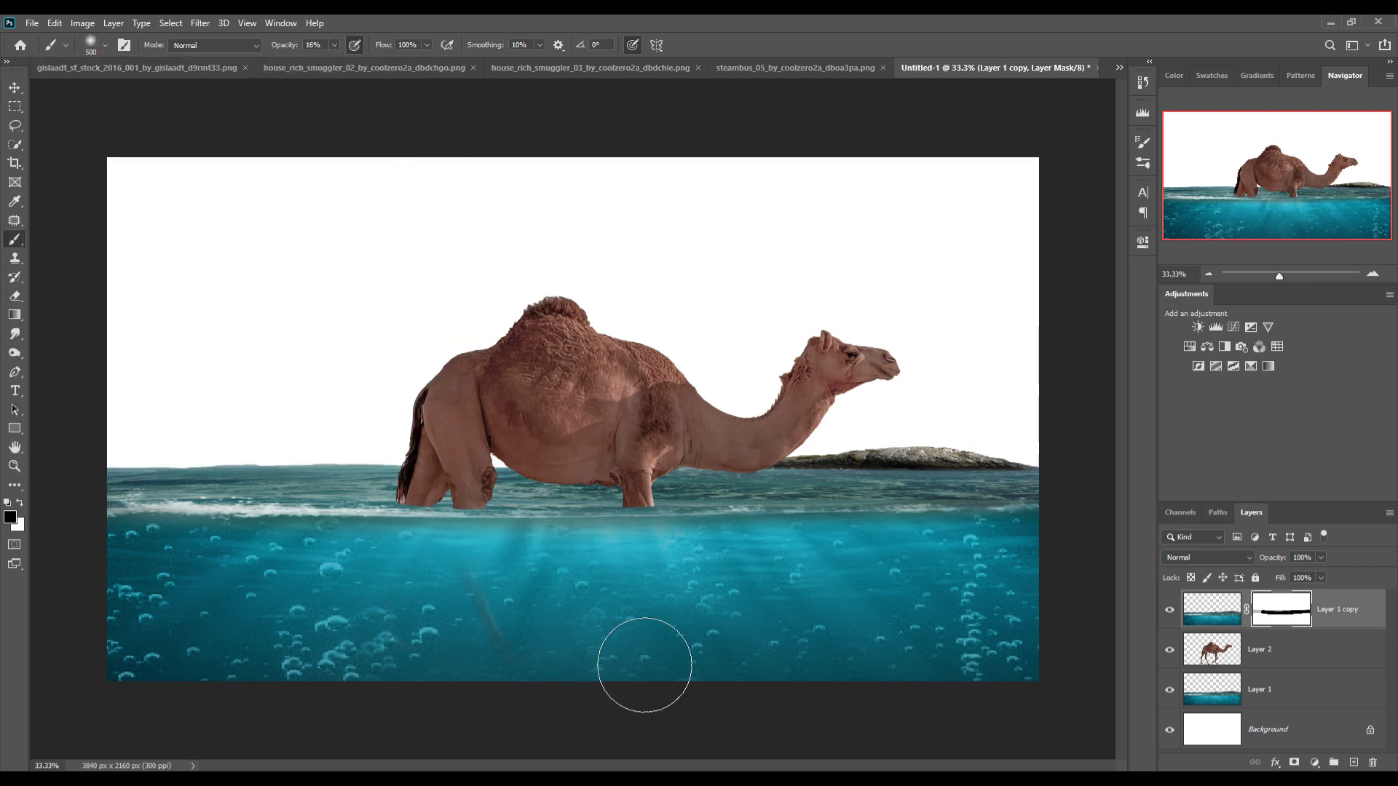
key(bracketleft)
key(bracketleft)
key(bracketleft)
drag(644, 665, 458, 574)
Step: Bring up the misty forest photo and lasso the dark trees along the bottom
key(v)
click(815, 68)
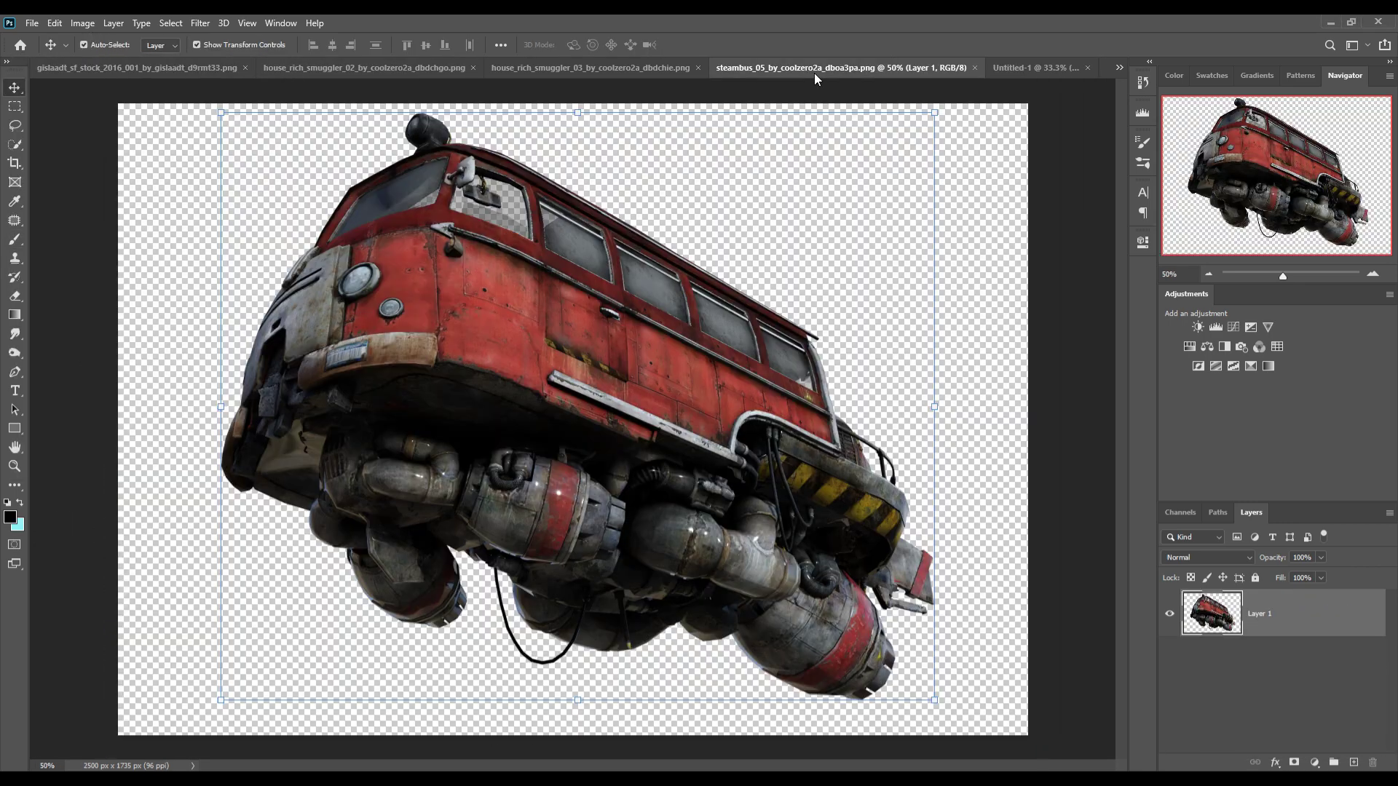
click(1119, 67)
click(993, 169)
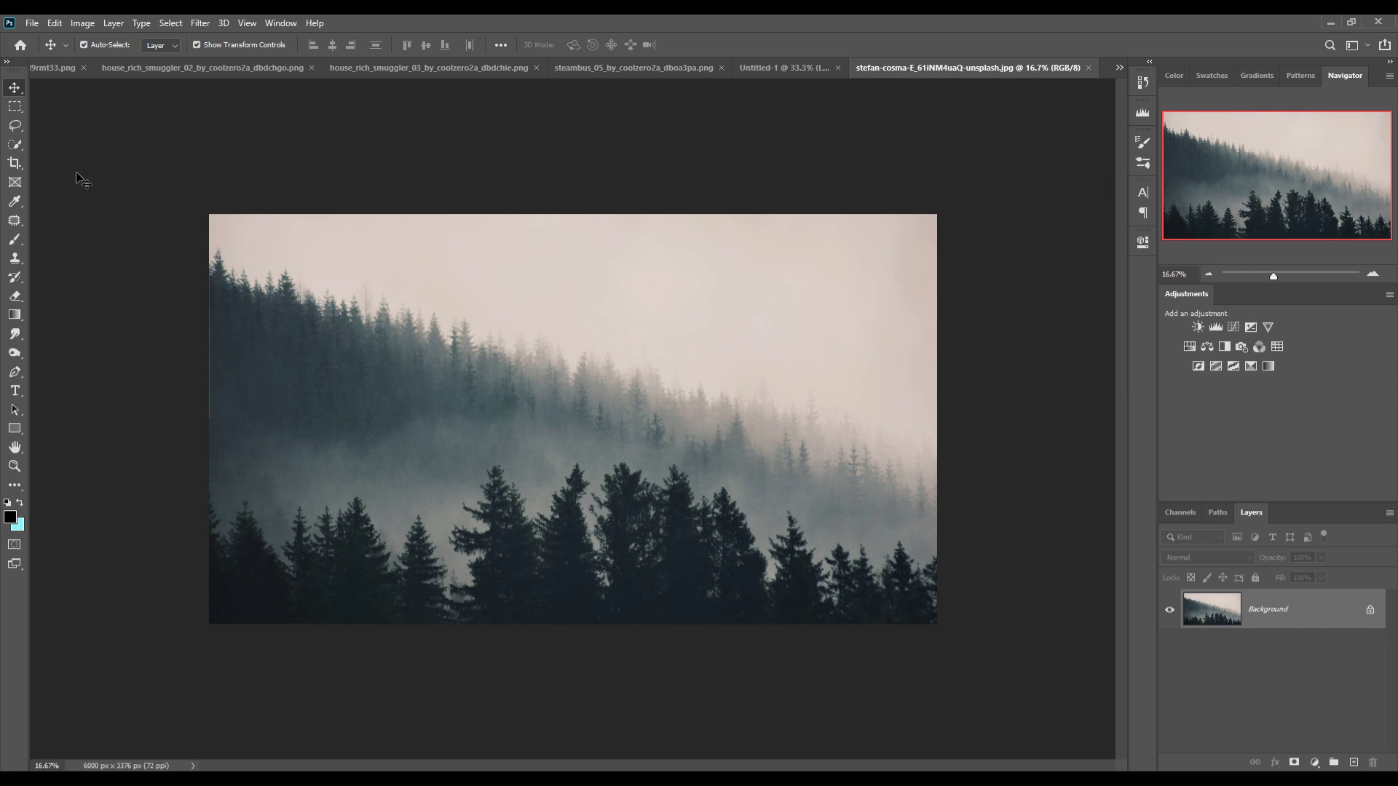
click(16, 126)
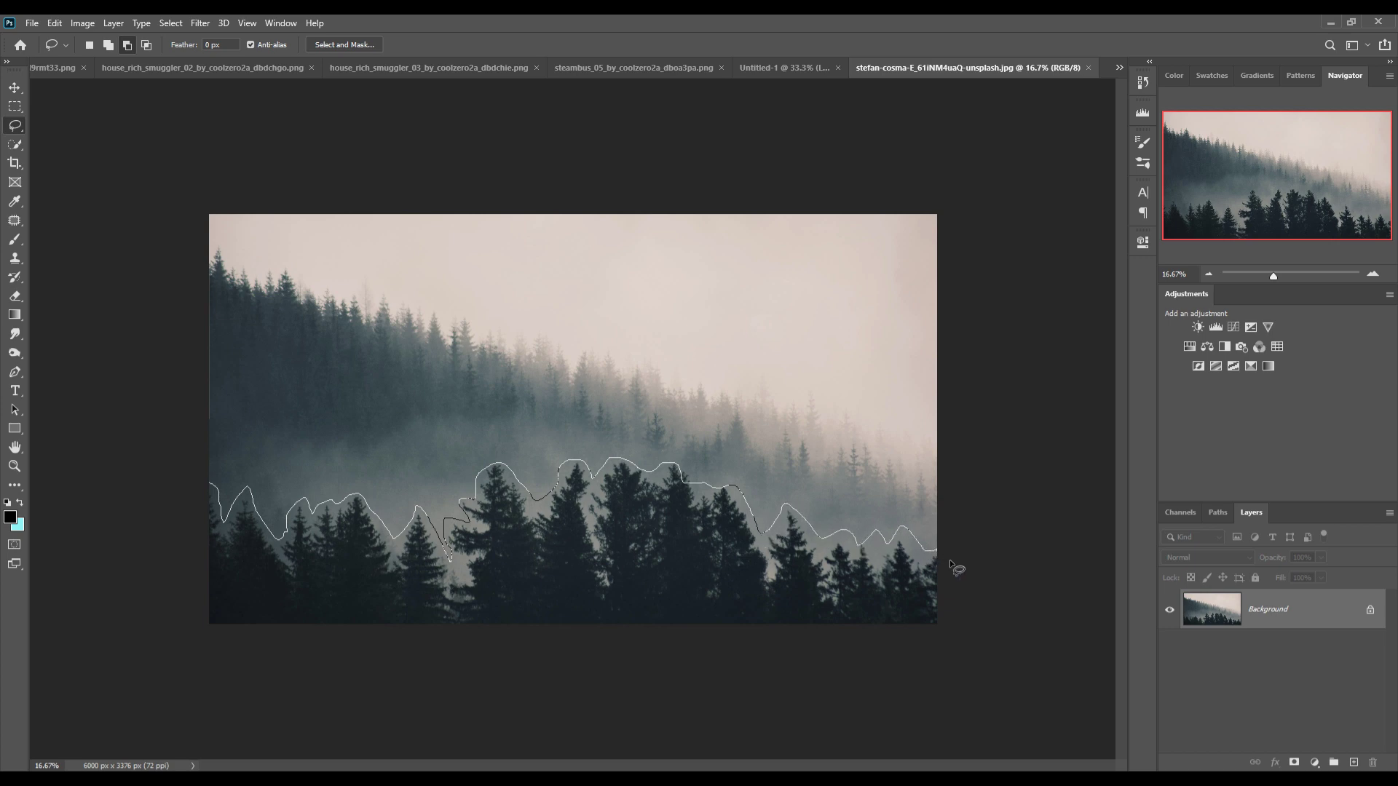
drag(106, 486, 107, 485)
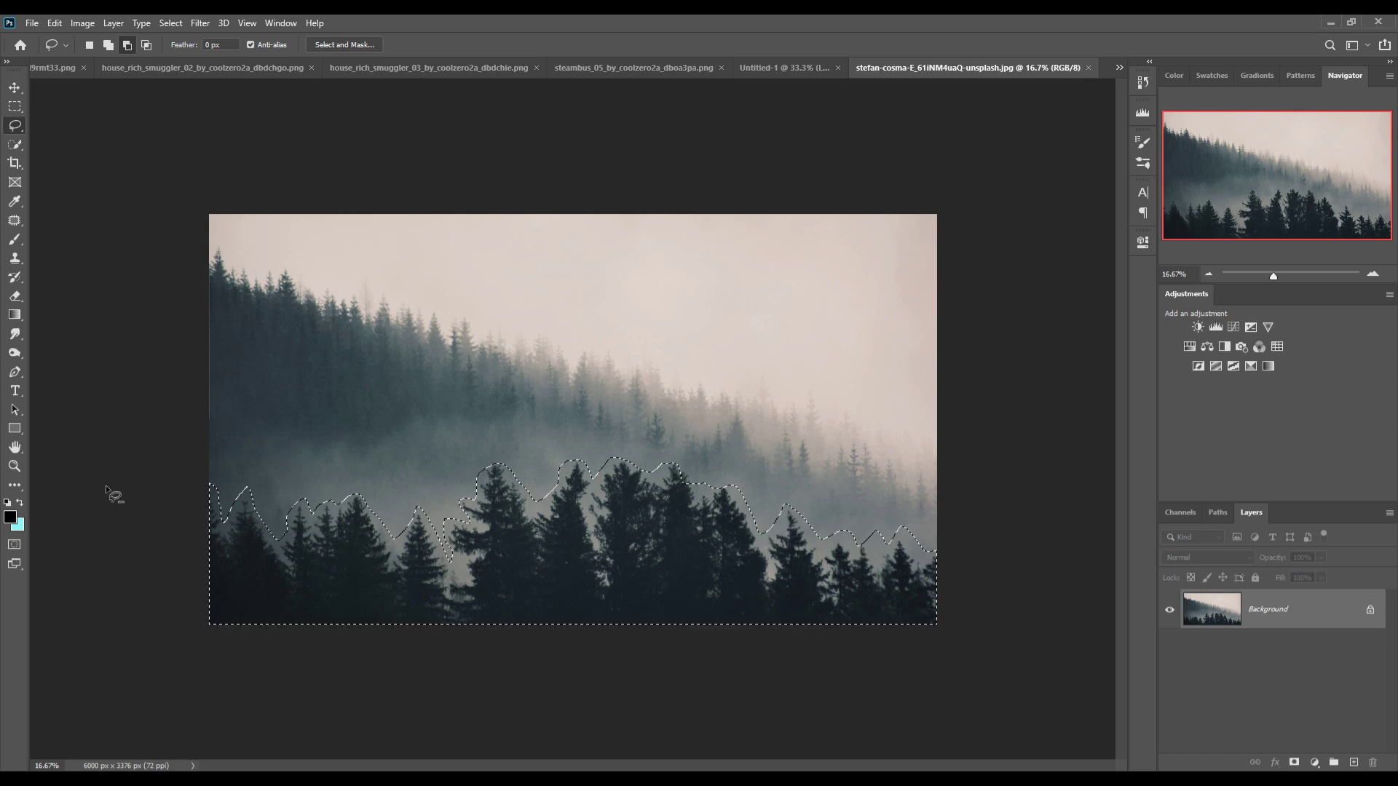
Step: Content-Aware Fill the selected trees with mist, then deselect
click(55, 23)
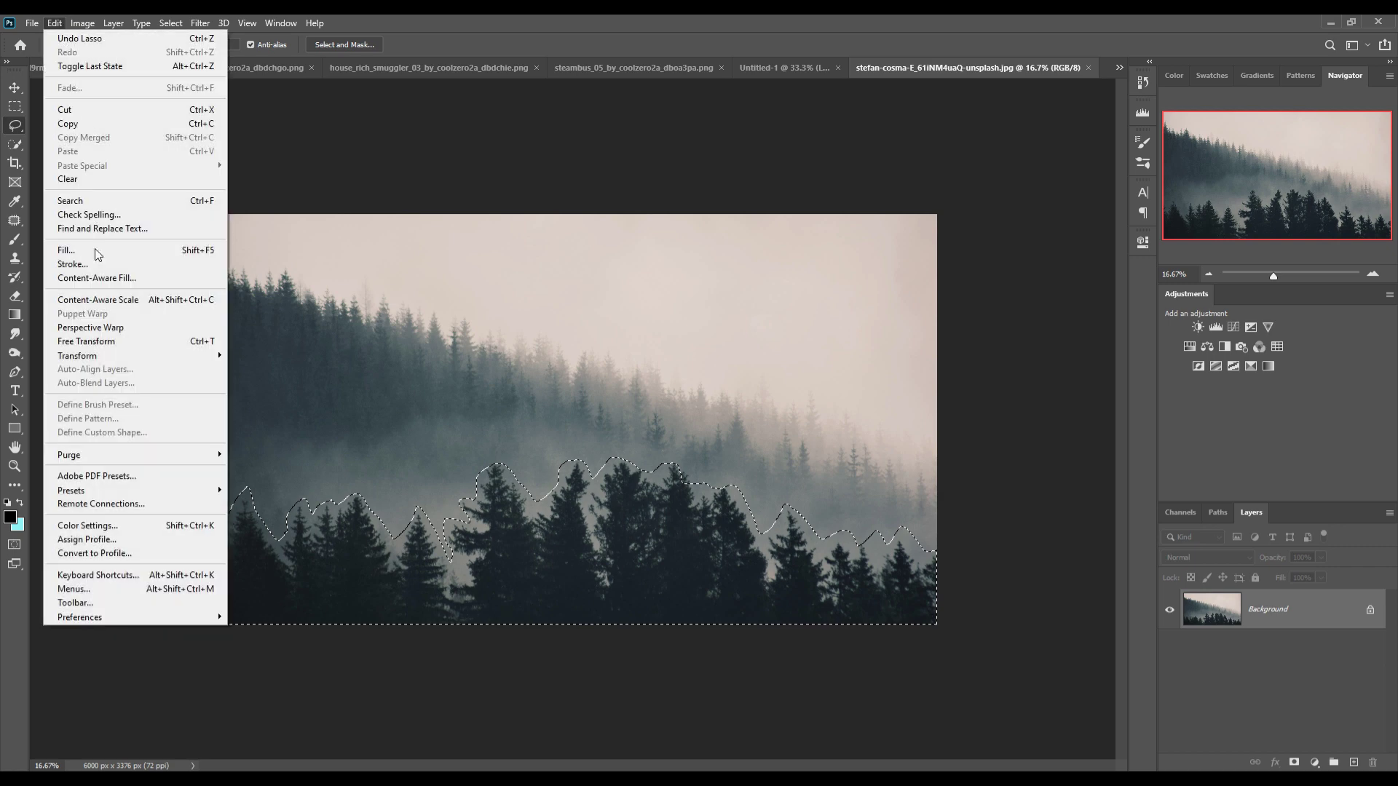
click(89, 252)
key(Return)
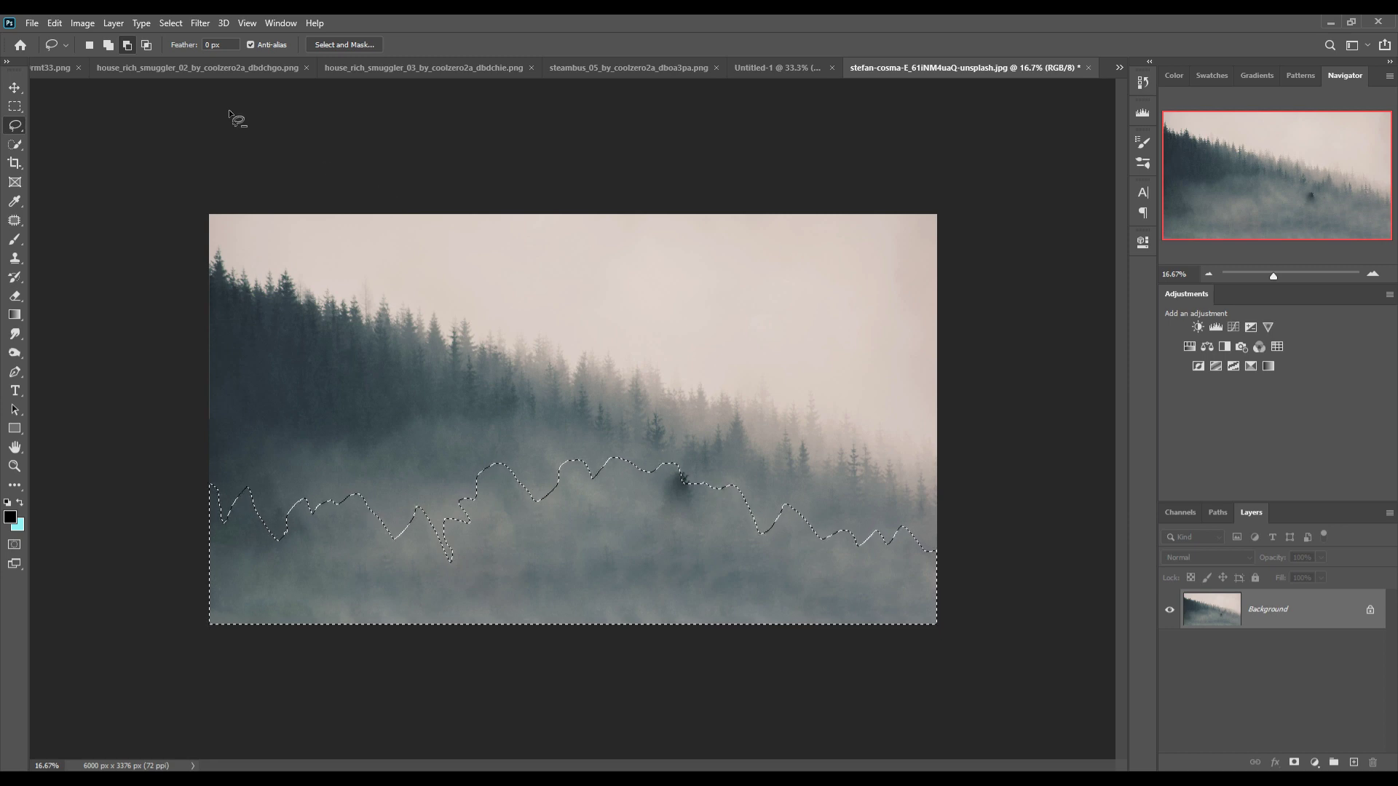
click(170, 22)
click(187, 58)
key(v)
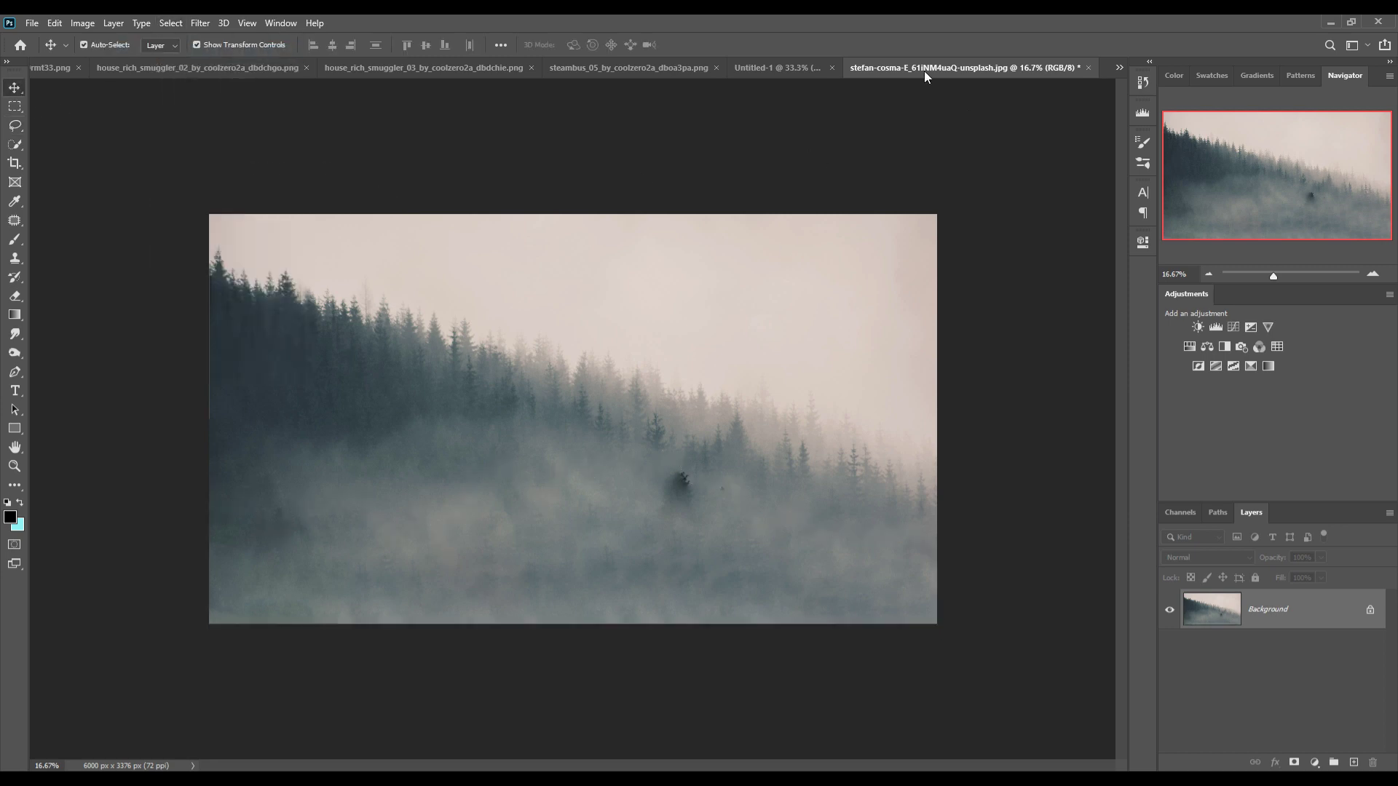
drag(924, 71, 923, 112)
Step: Copy the misty forest into the composite and scale it onto the left horizon
click(1021, 73)
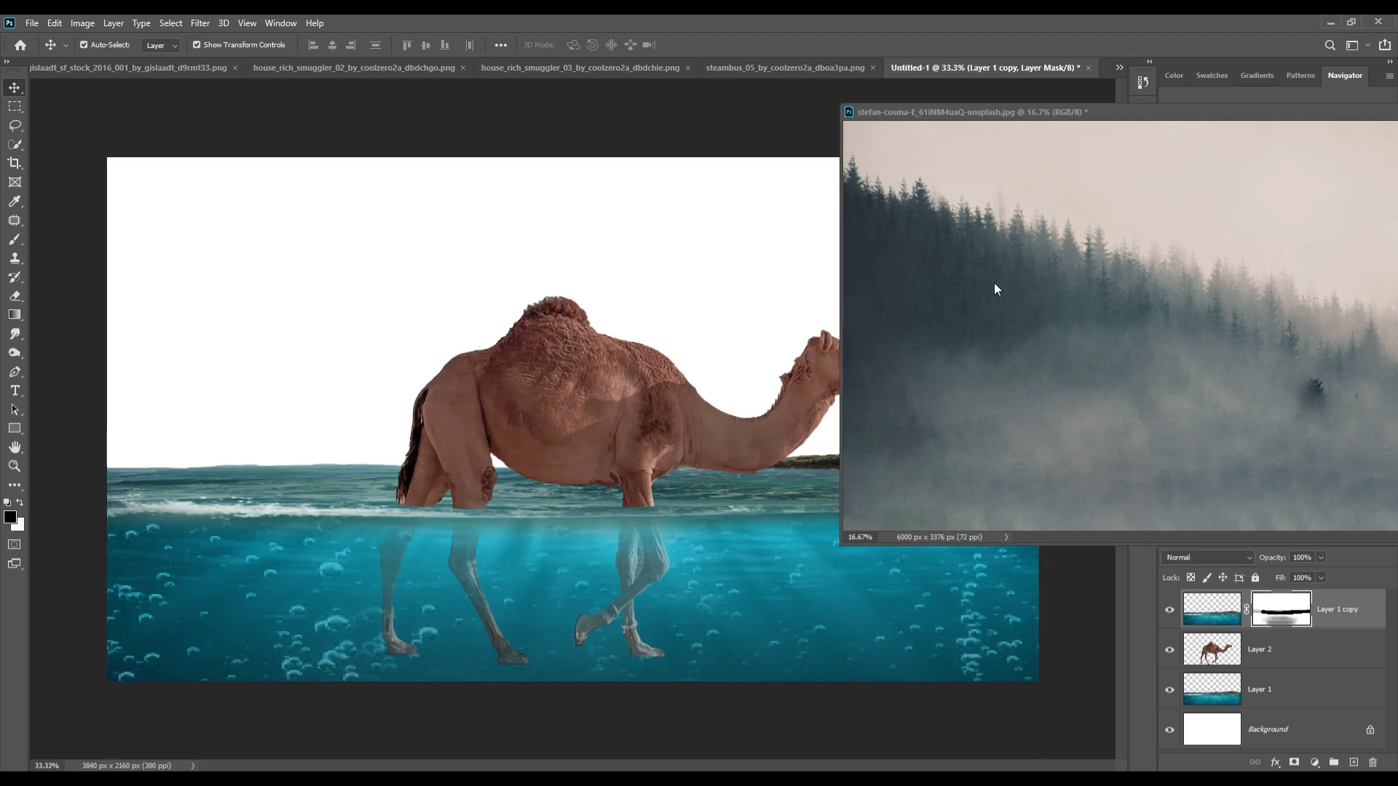
drag(994, 288, 404, 309)
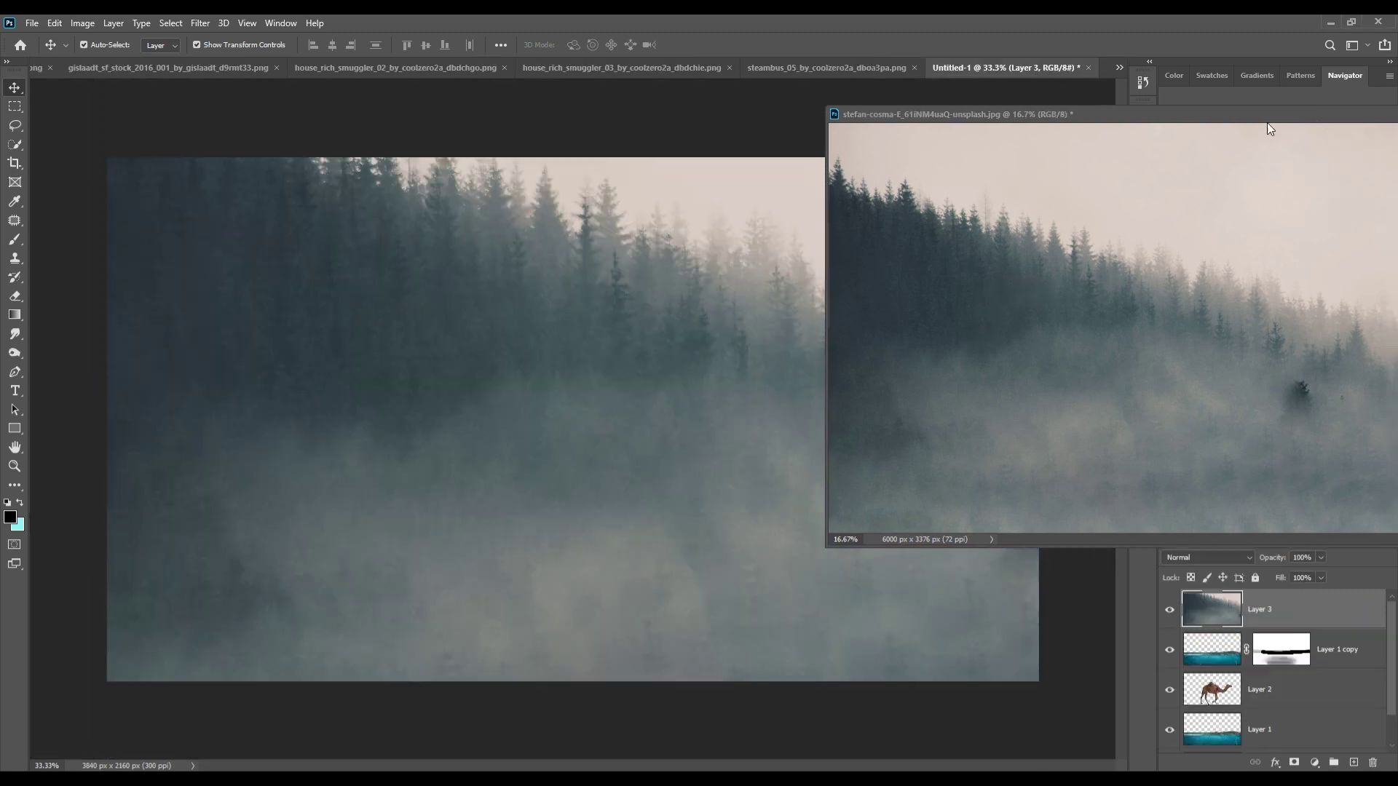
mouse_move(1267, 122)
mouse_down()
mouse_move(176, 426)
mouse_move(899, 396)
mouse_up()
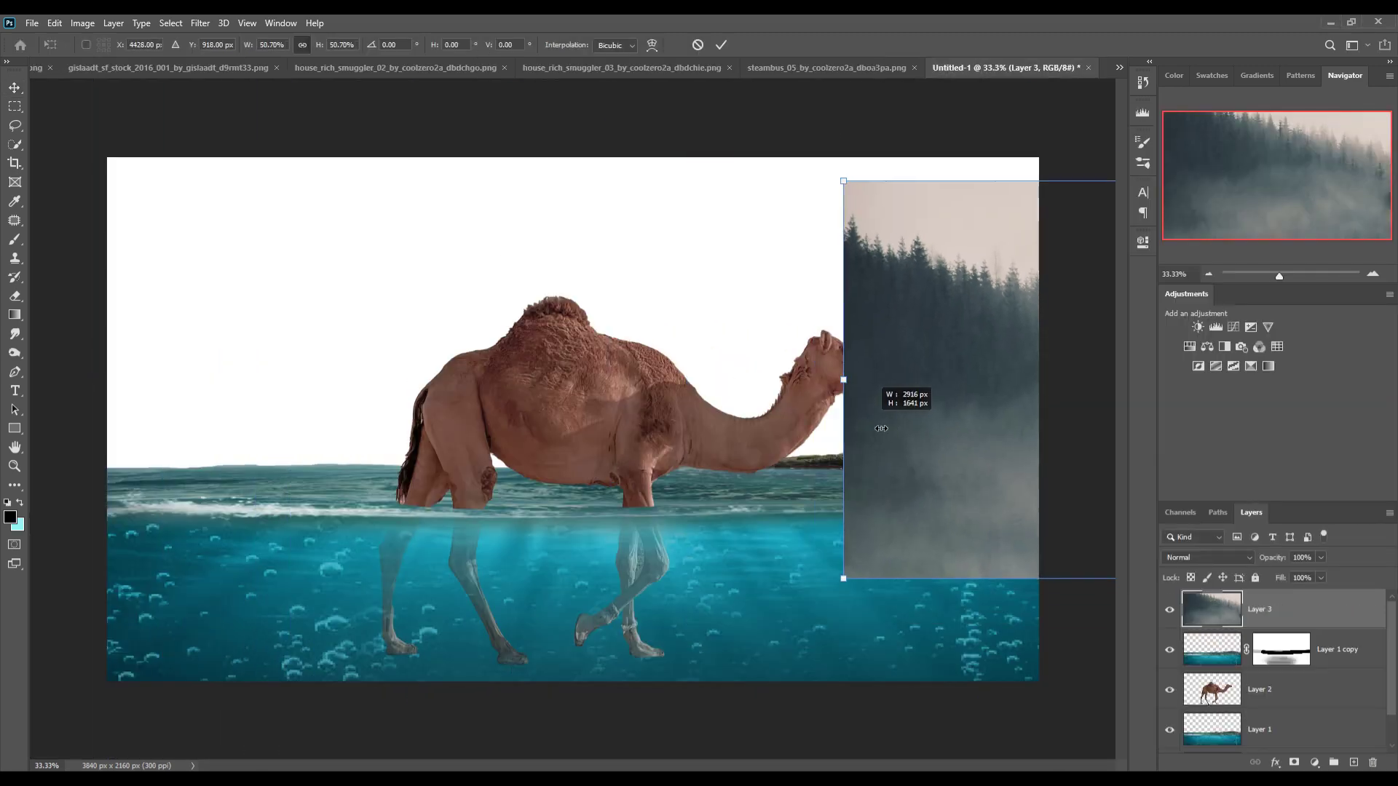
key(ctrl+t)
drag(350, 321, 168, 312)
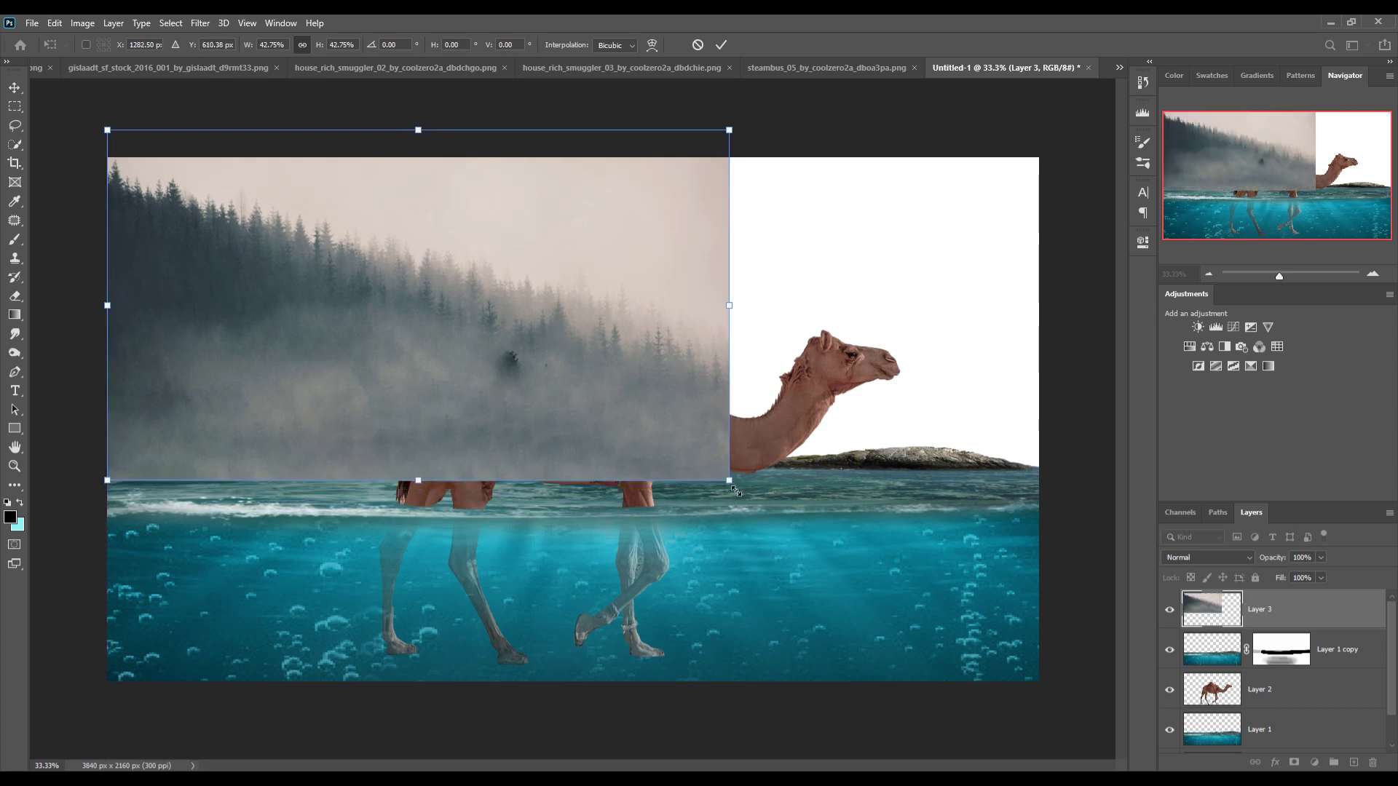
drag(729, 479, 488, 345)
mouse_move(313, 297)
mouse_down()
mouse_move(288, 433)
mouse_move(336, 431)
mouse_up()
click(729, 48)
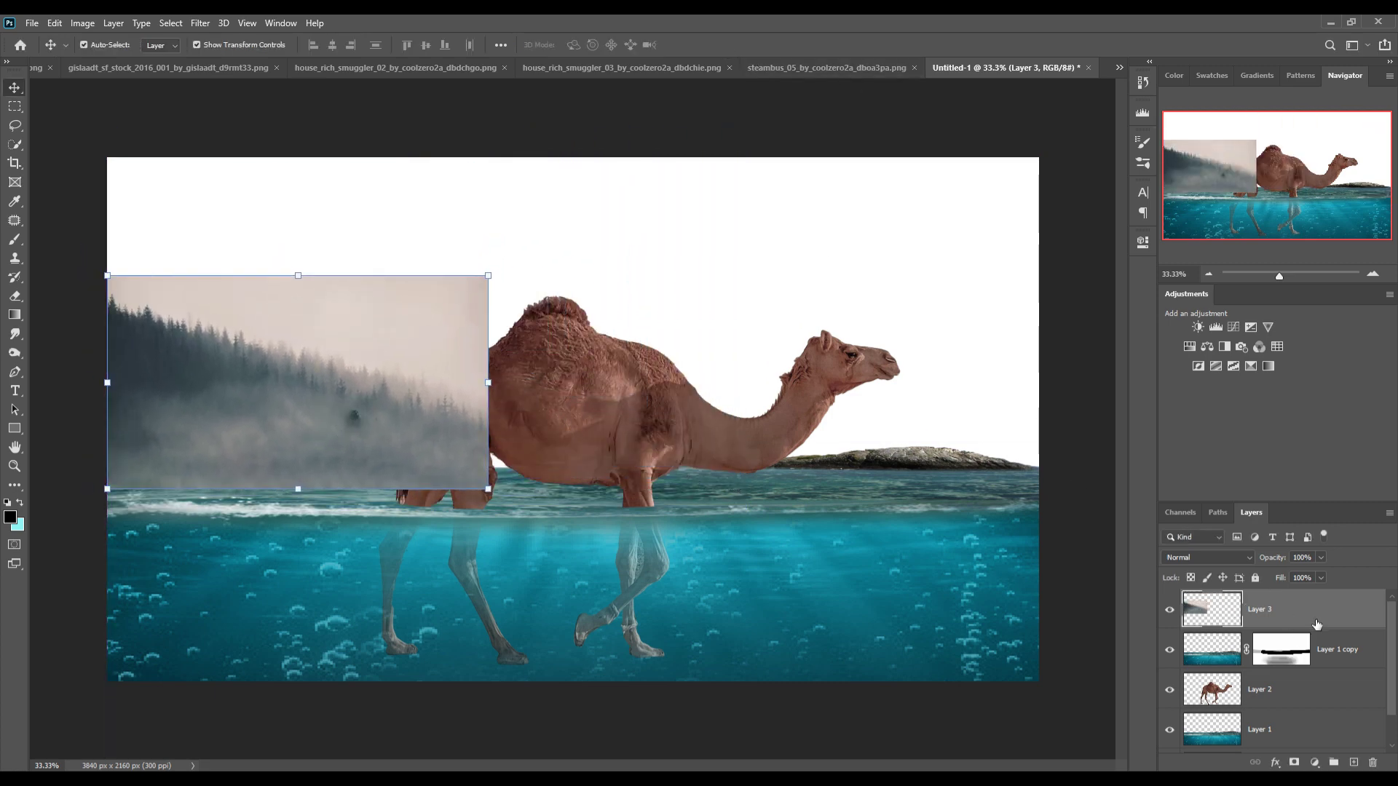
Step: Put the forest behind the camel at 1248×702 px and duplicate copies to centre and right
drag(1317, 624, 1317, 742)
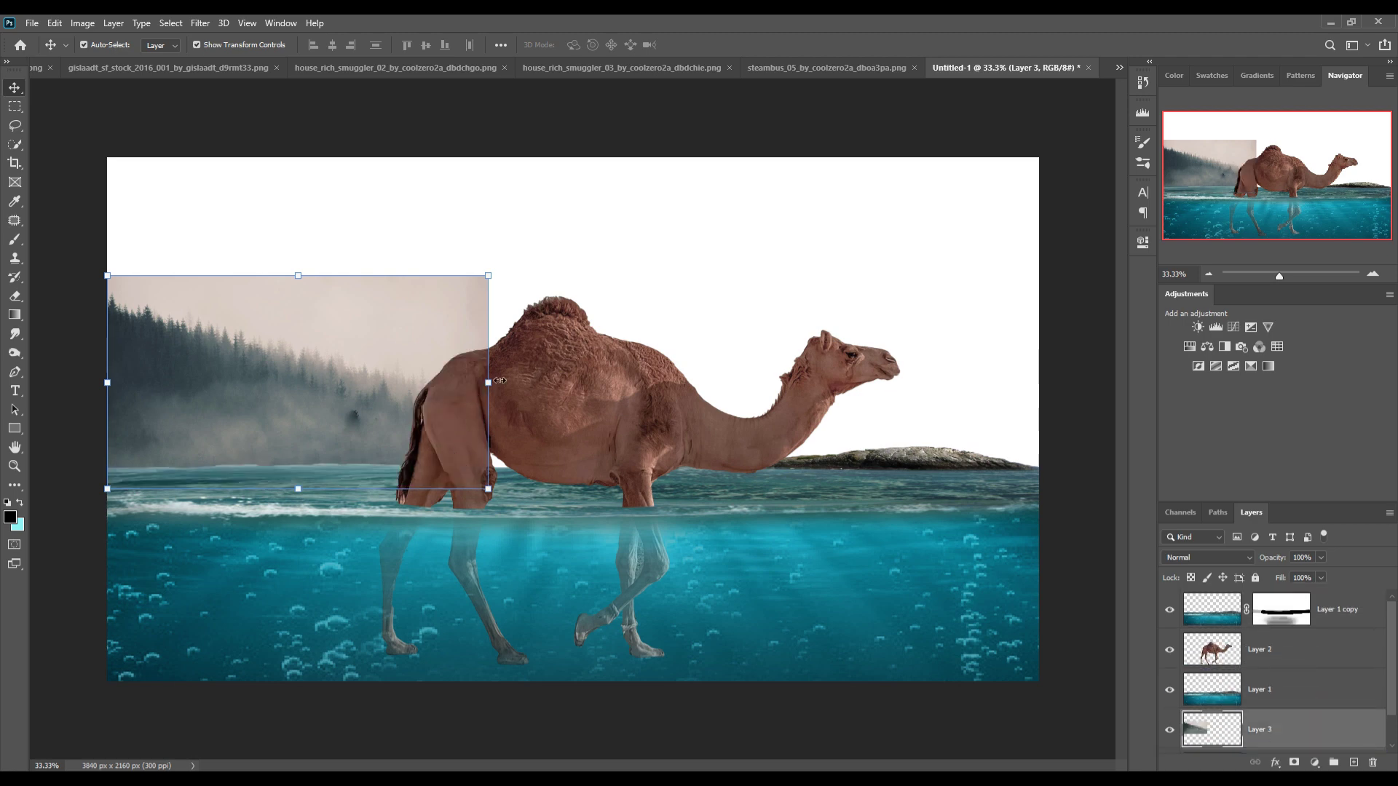
mouse_move(495, 281)
mouse_down()
mouse_move(439, 342)
mouse_move(451, 334)
mouse_up()
click(721, 44)
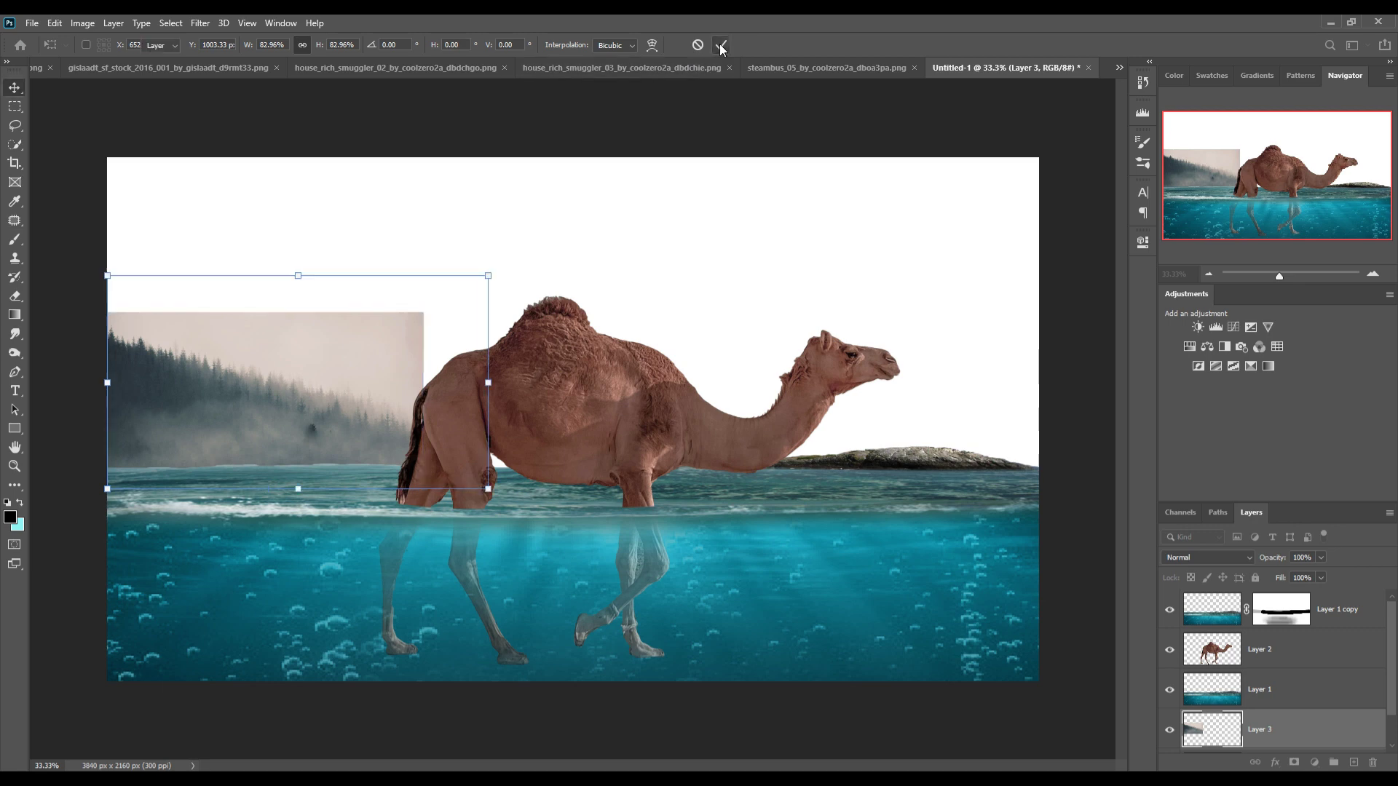
right_click(1283, 726)
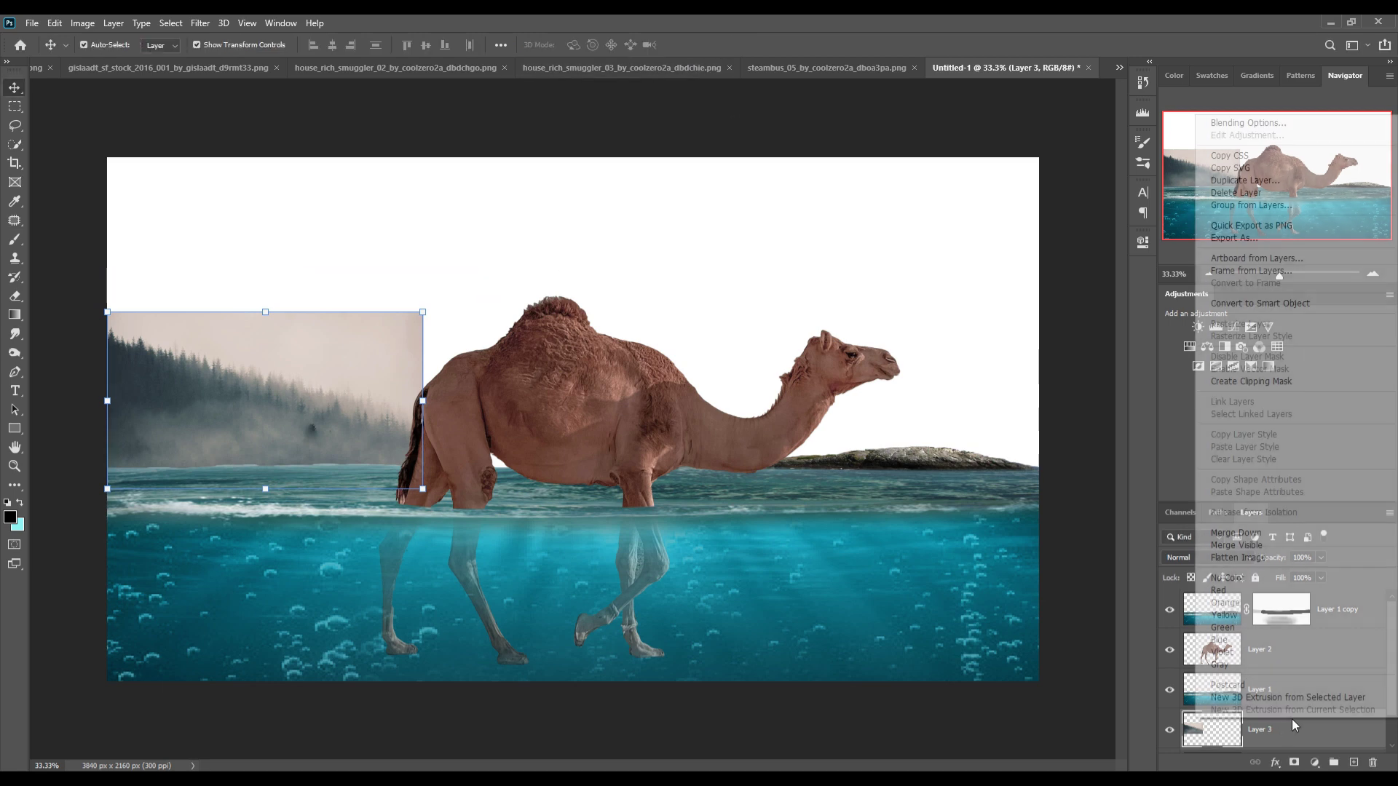
click(1238, 206)
key(Return)
drag(233, 373, 848, 373)
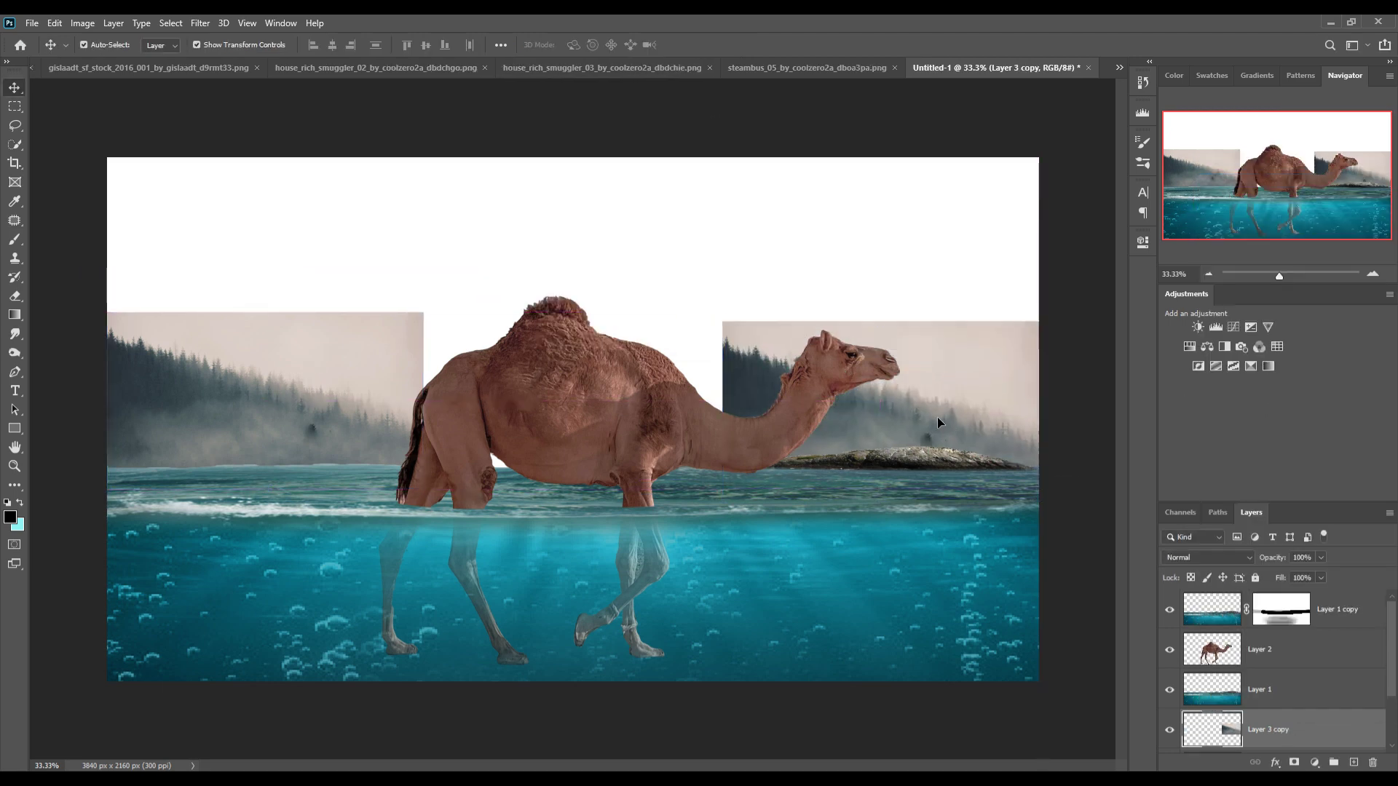
drag(946, 408, 643, 405)
Step: Darken the camel with a Curves adjustment clipped to its layer
click(1282, 649)
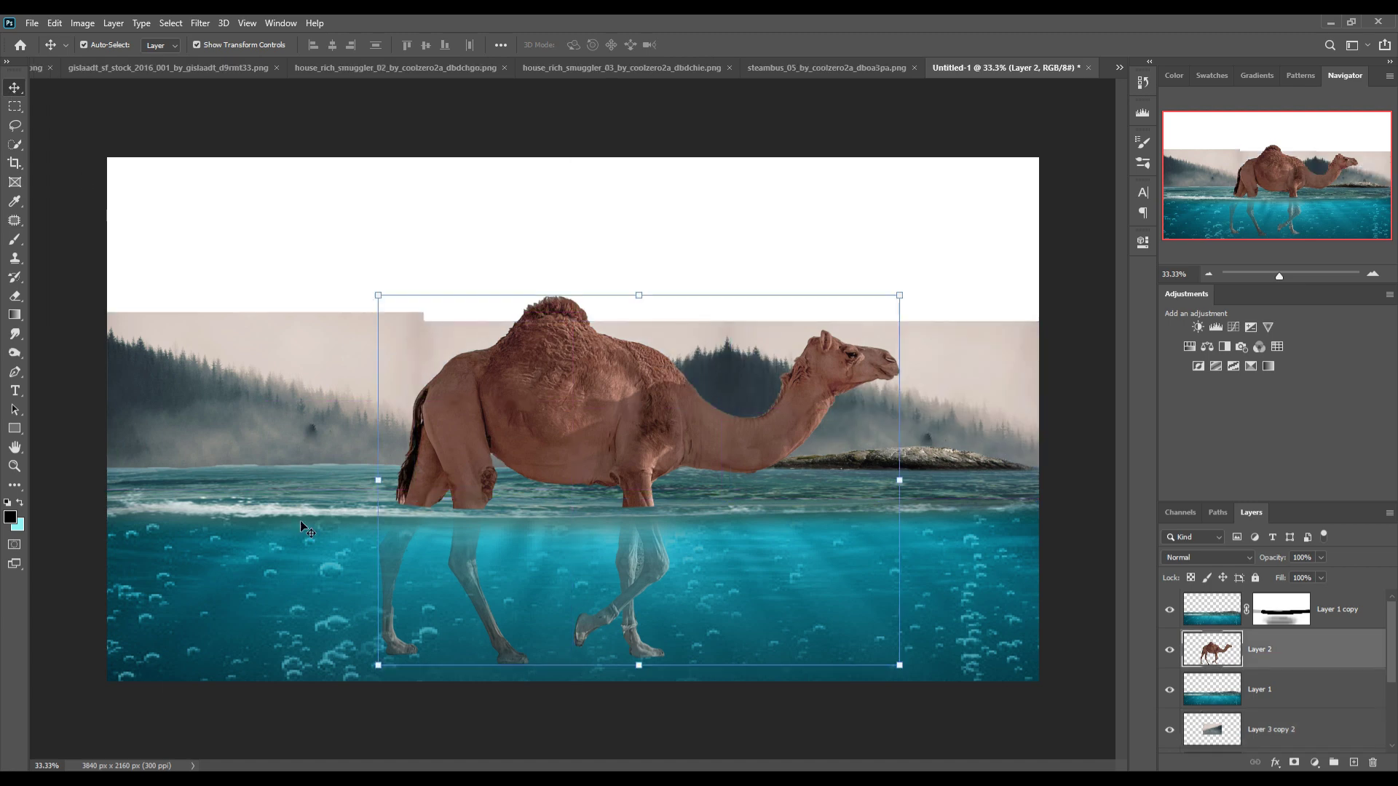
click(1234, 327)
drag(1049, 390, 1048, 409)
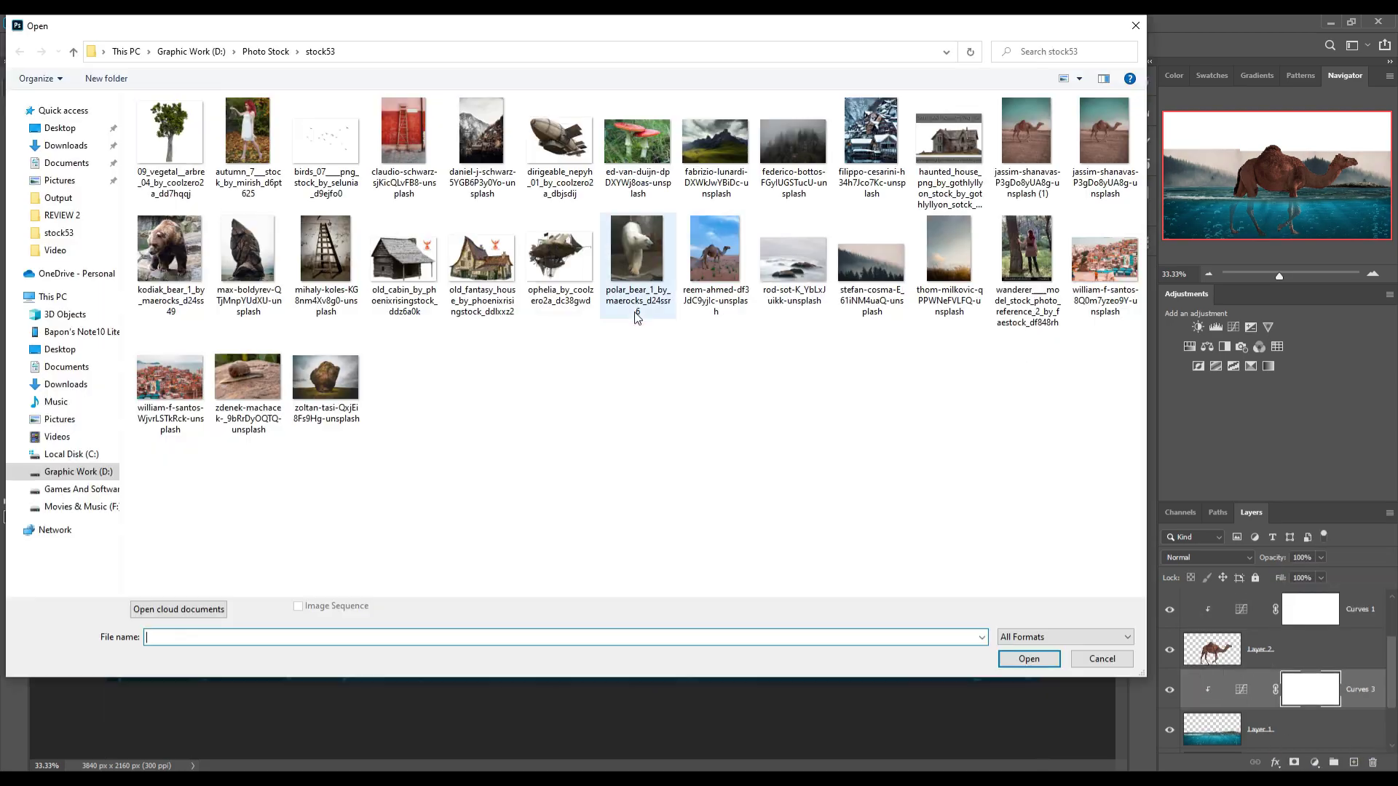
Step: Content-aware fill the grass in the sky photo so only overcast sky remains
drag(411, 503, 772, 664)
click(54, 22)
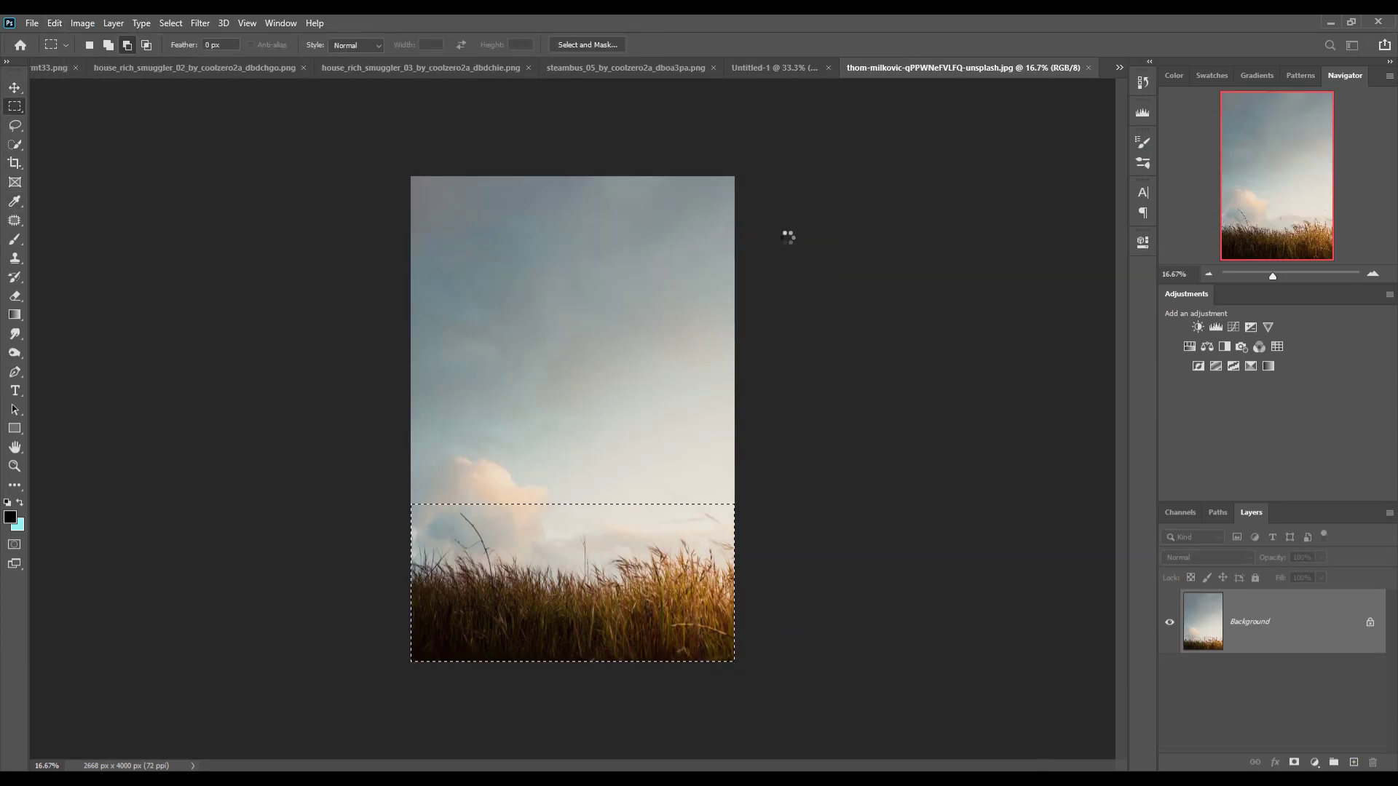
click(171, 22)
click(178, 48)
drag(961, 67, 897, 131)
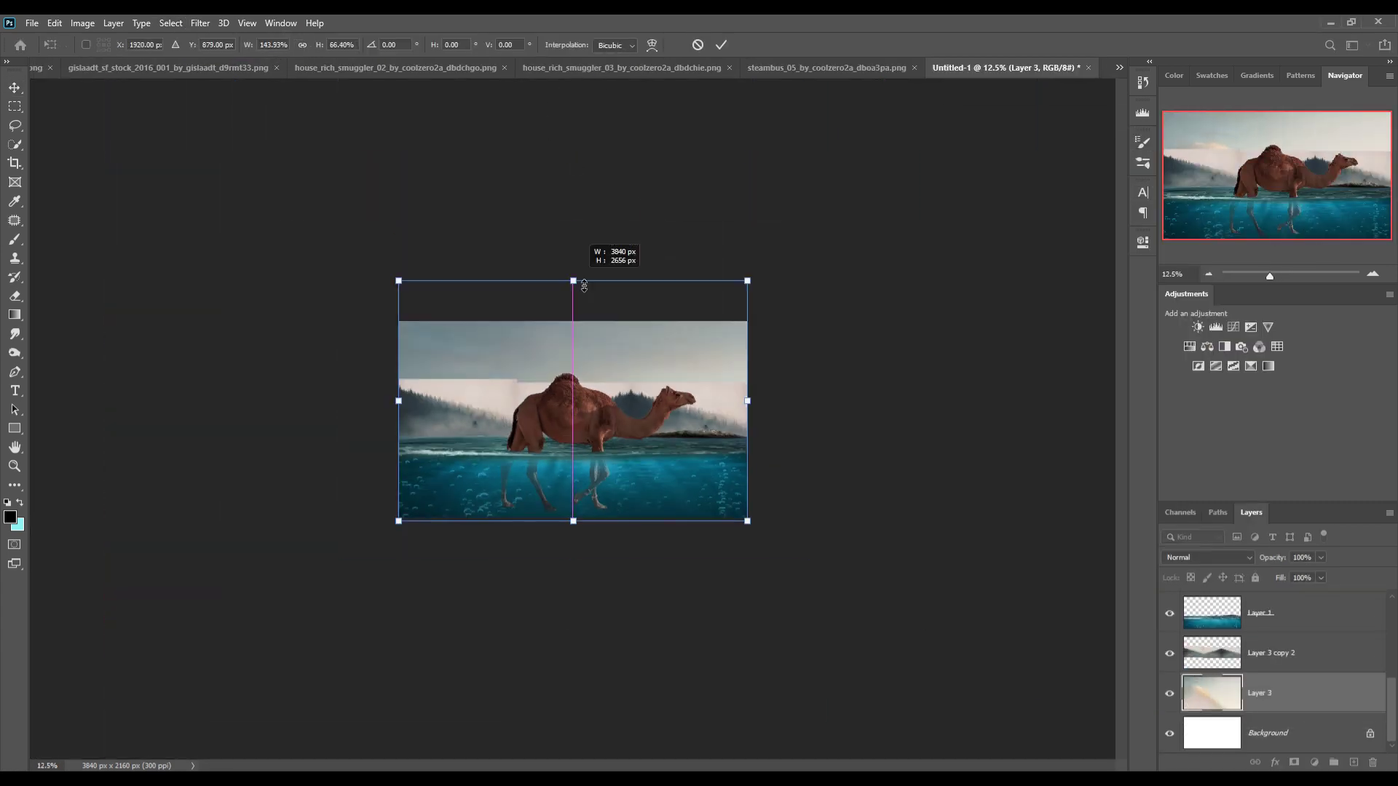
Step: Stretch the sky over the canvas top and soften its seam with the forest at 18% opacity
drag(584, 286, 573, 317)
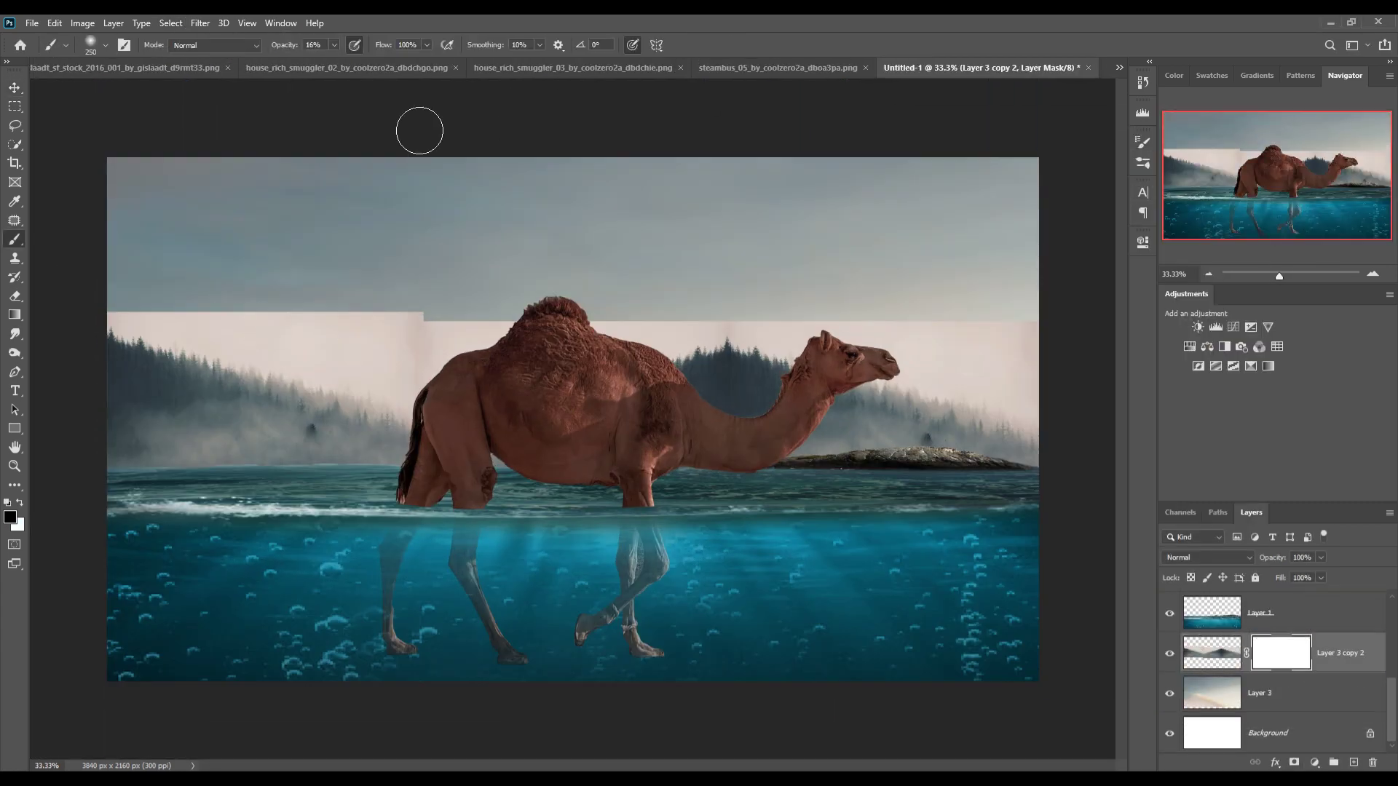
mouse_move(342, 338)
mouse_down()
mouse_move(929, 343)
mouse_move(168, 346)
mouse_up()
key(1)
key(8)
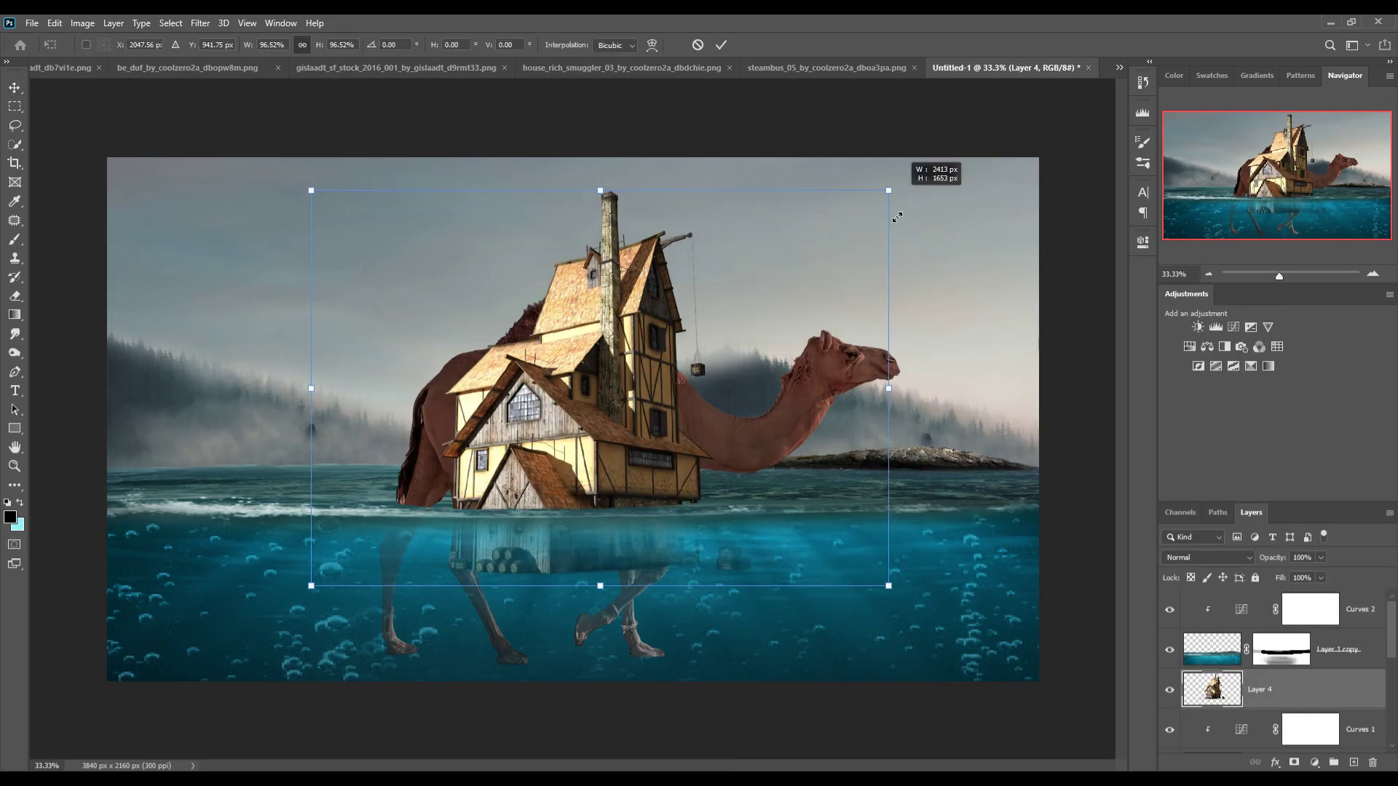
Step: Place and shrink the timber house onto the camel's hump, then add a layer mask
drag(889, 583, 692, 321)
drag(568, 306, 565, 381)
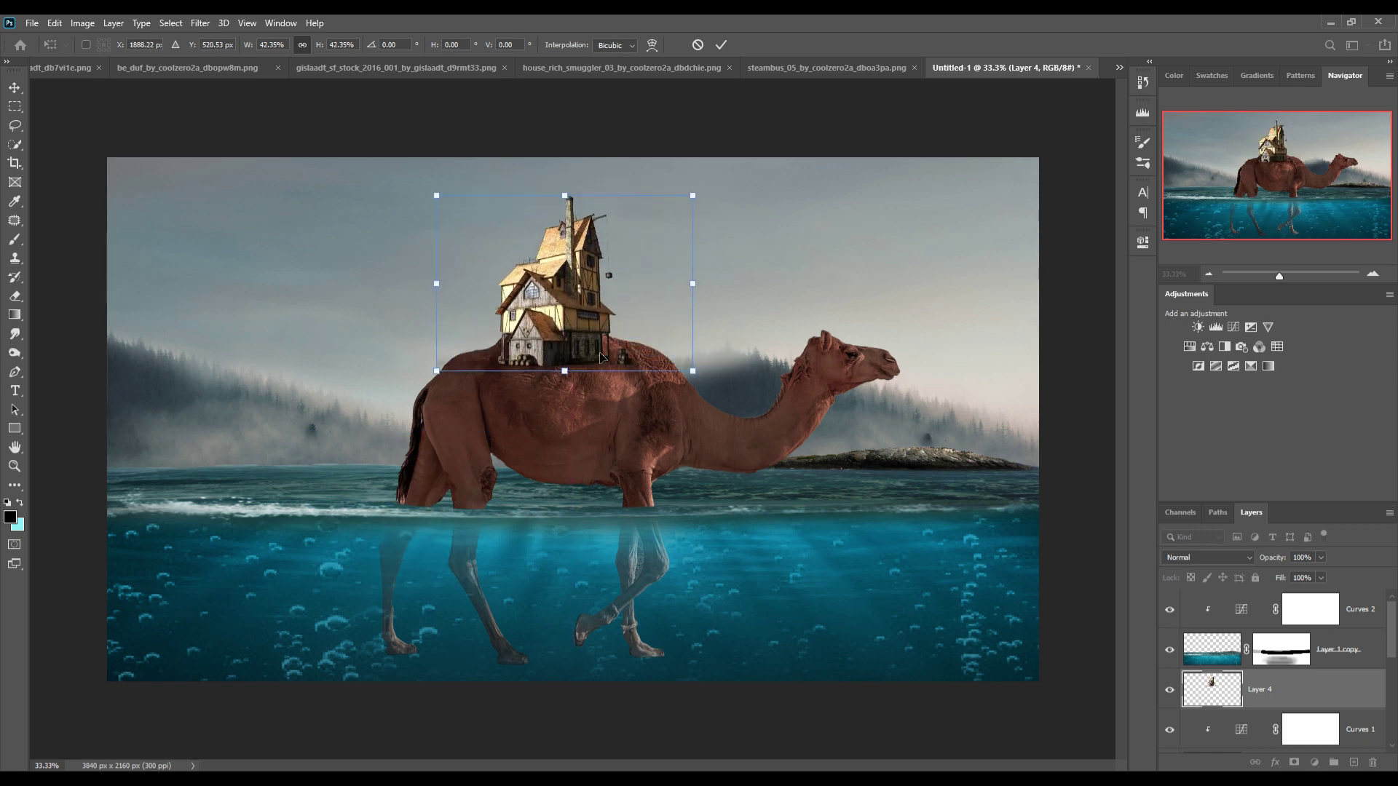
key(Return)
key(c)
click(758, 45)
key(v)
click(1294, 762)
key(b)
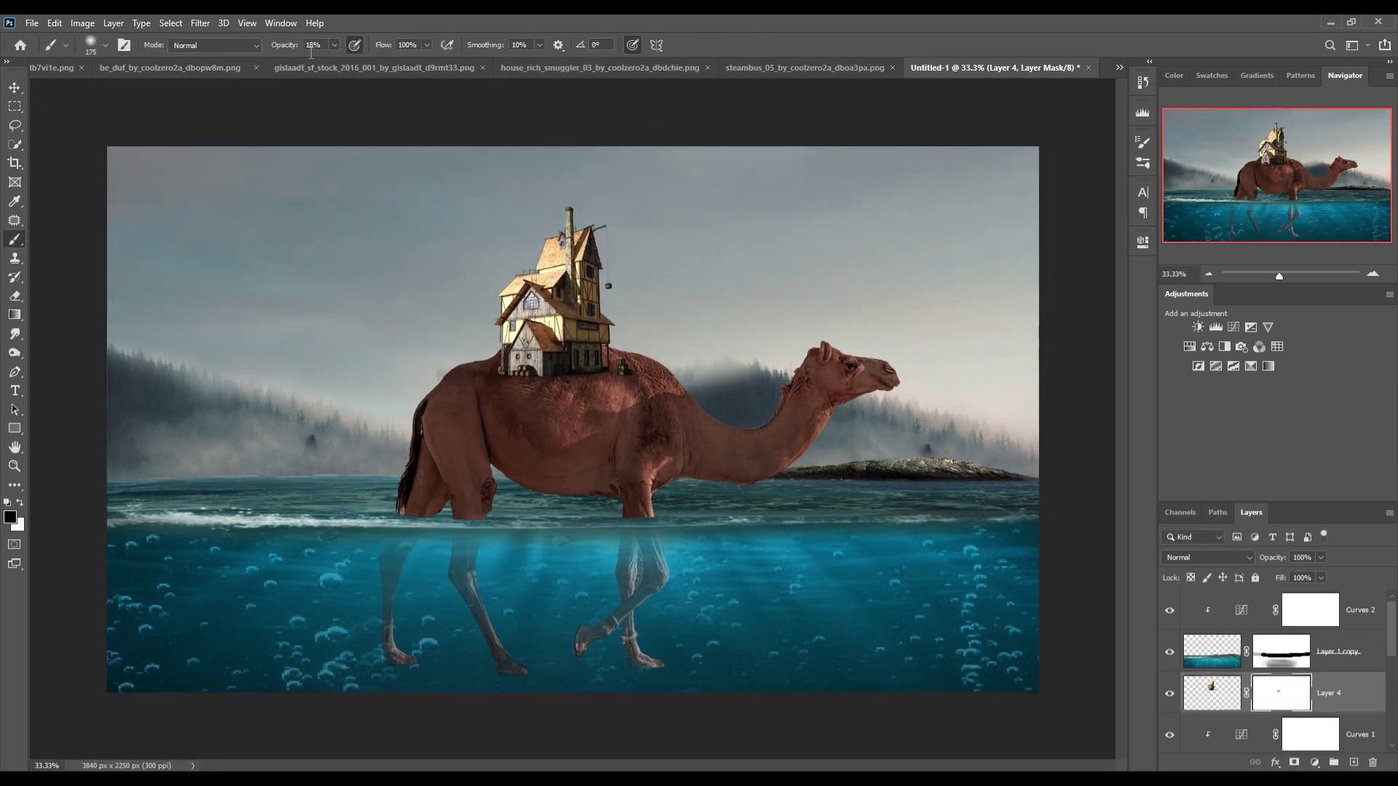
Step: Copy the stone tower in, scale it onto the hump below the house, and mask it
click(1120, 67)
click(939, 93)
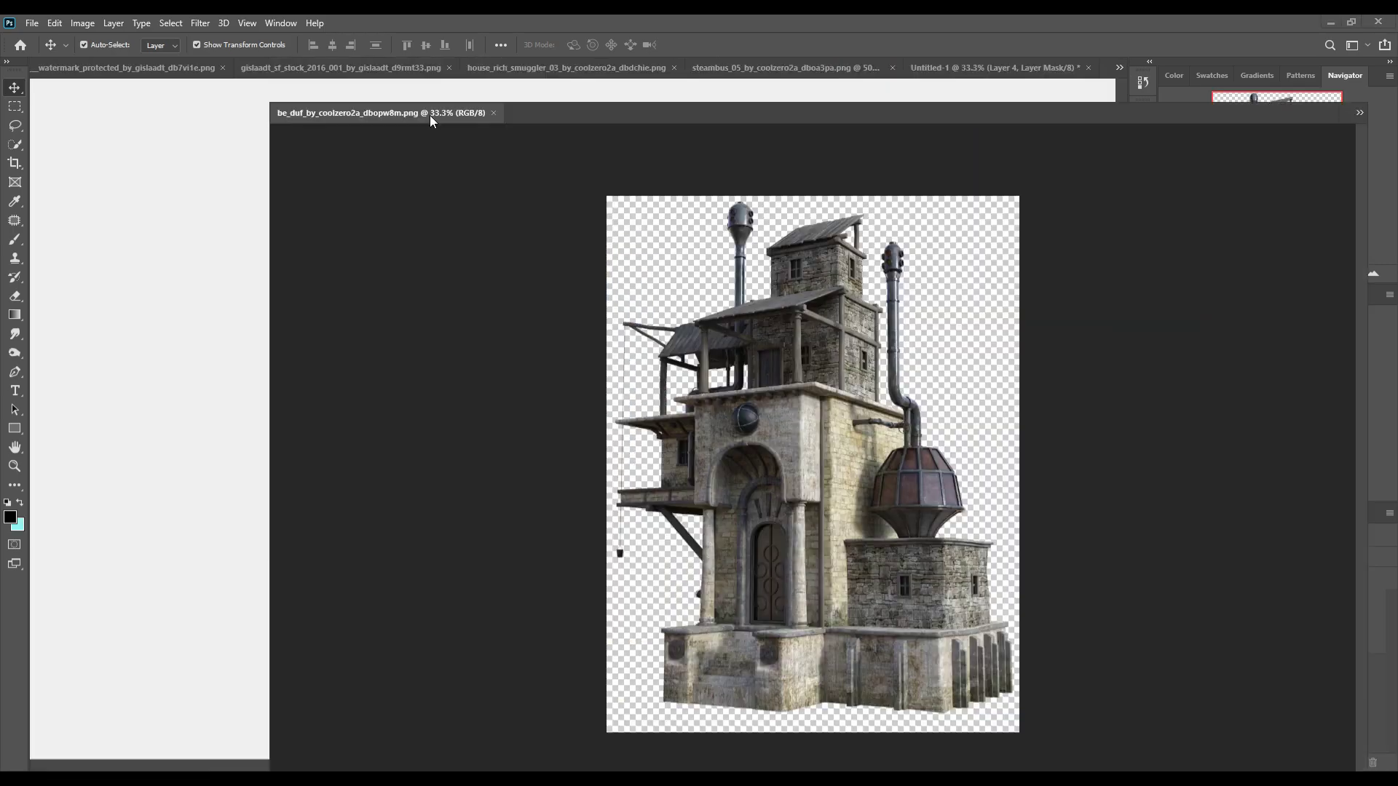
drag(728, 437, 1005, 67)
key(ctrl+t)
drag(843, 132, 644, 282)
key(Return)
key(ctrl+bracketleft)
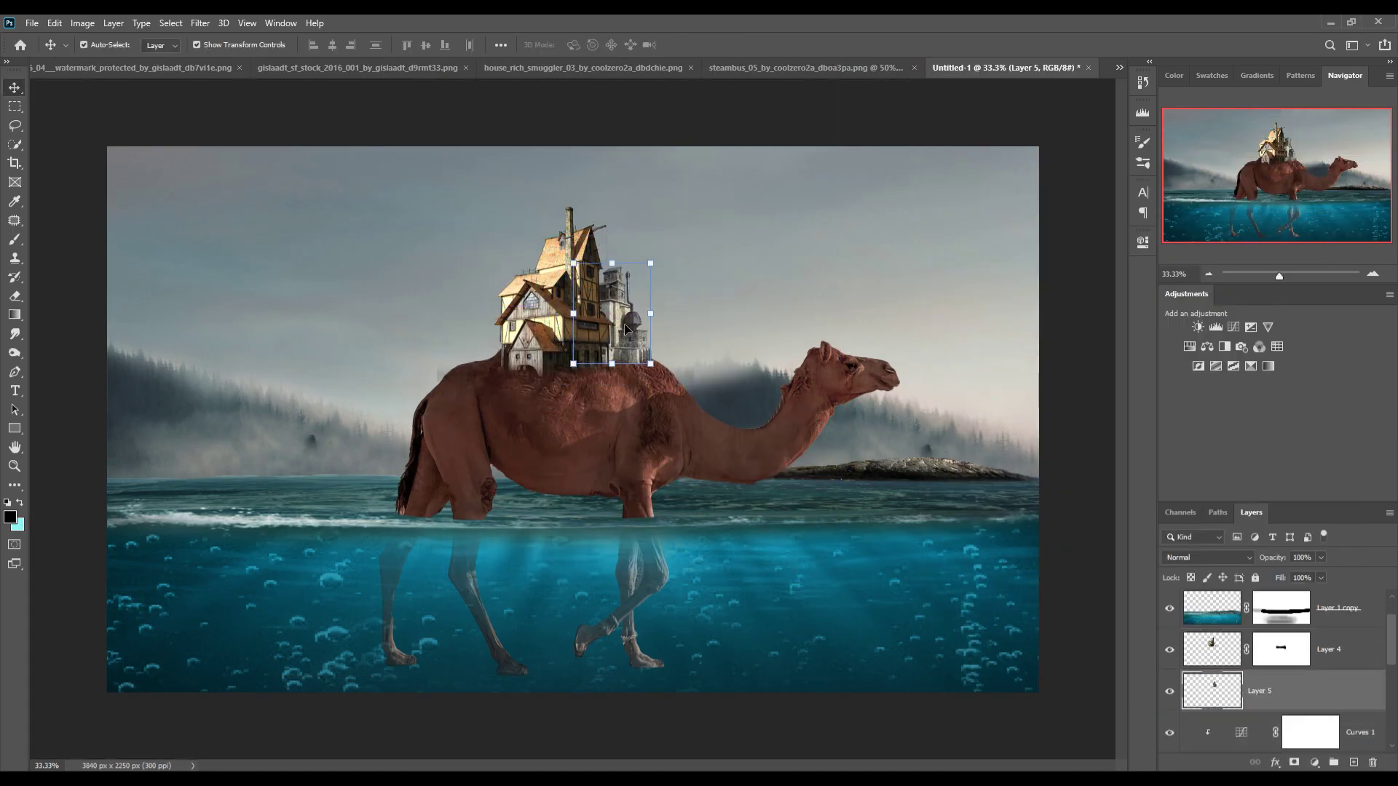
key(b)
key(d)
Step: Add the smuggler house onto the camel's back and merge it into the house layer
click(584, 68)
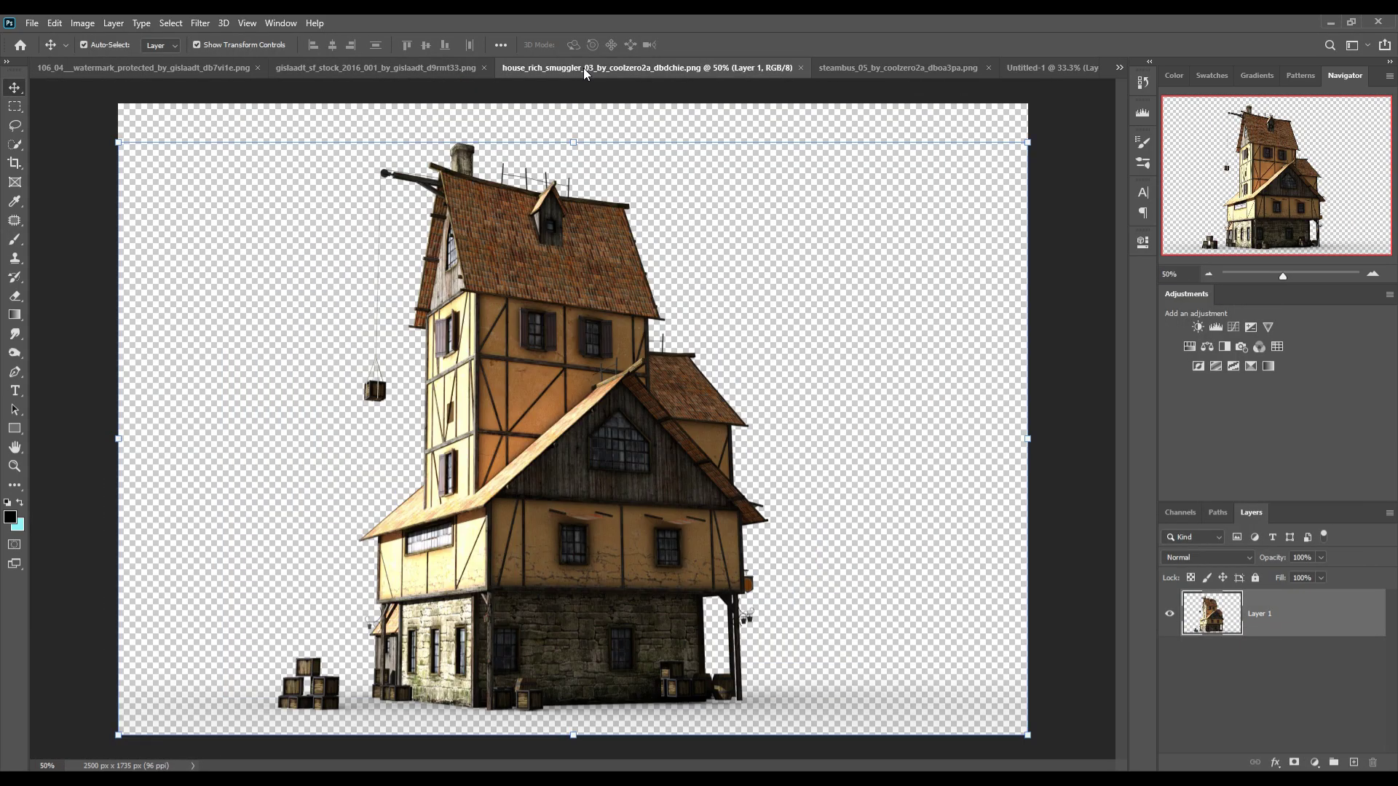
drag(583, 68, 749, 124)
click(14, 87)
drag(801, 437, 546, 263)
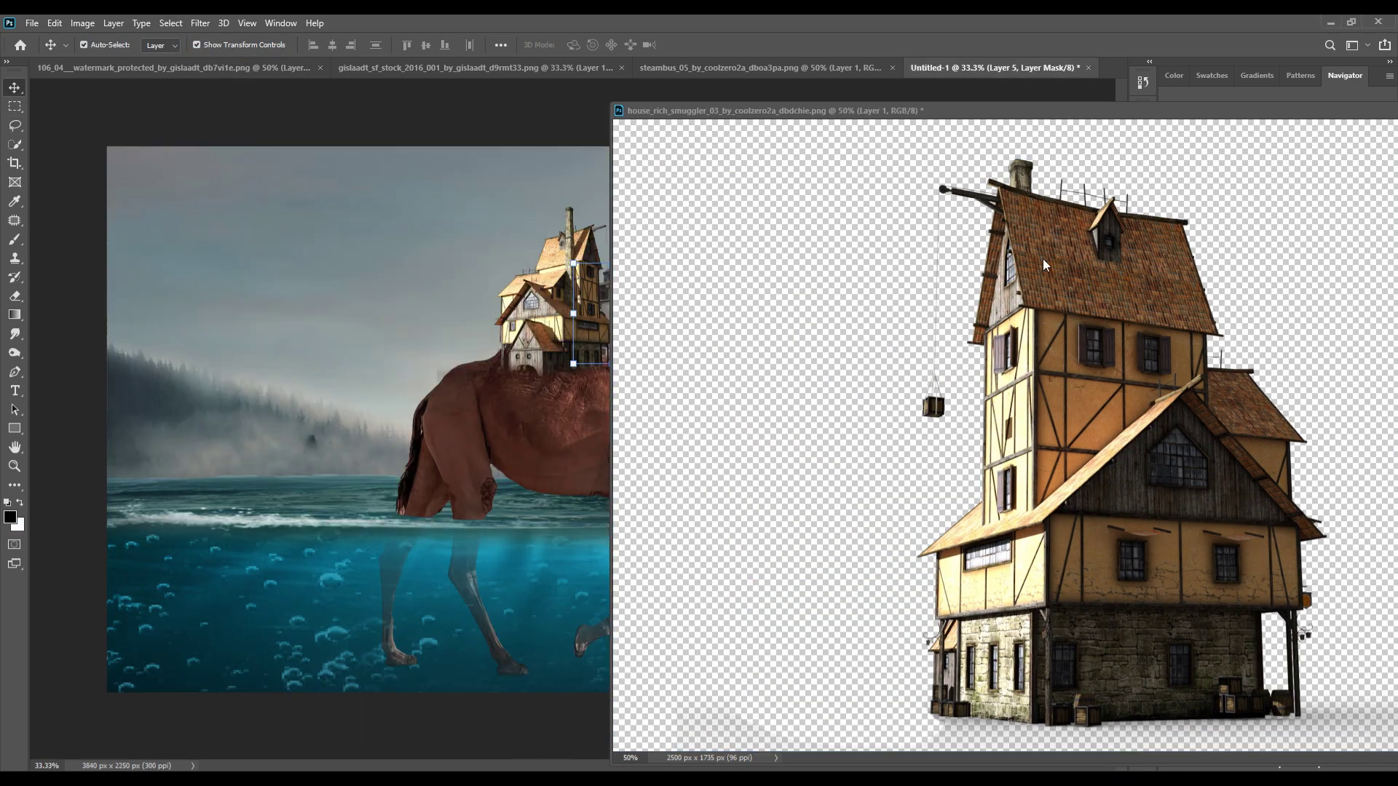
click(1299, 125)
drag(812, 680, 580, 378)
key(ctrl+e)
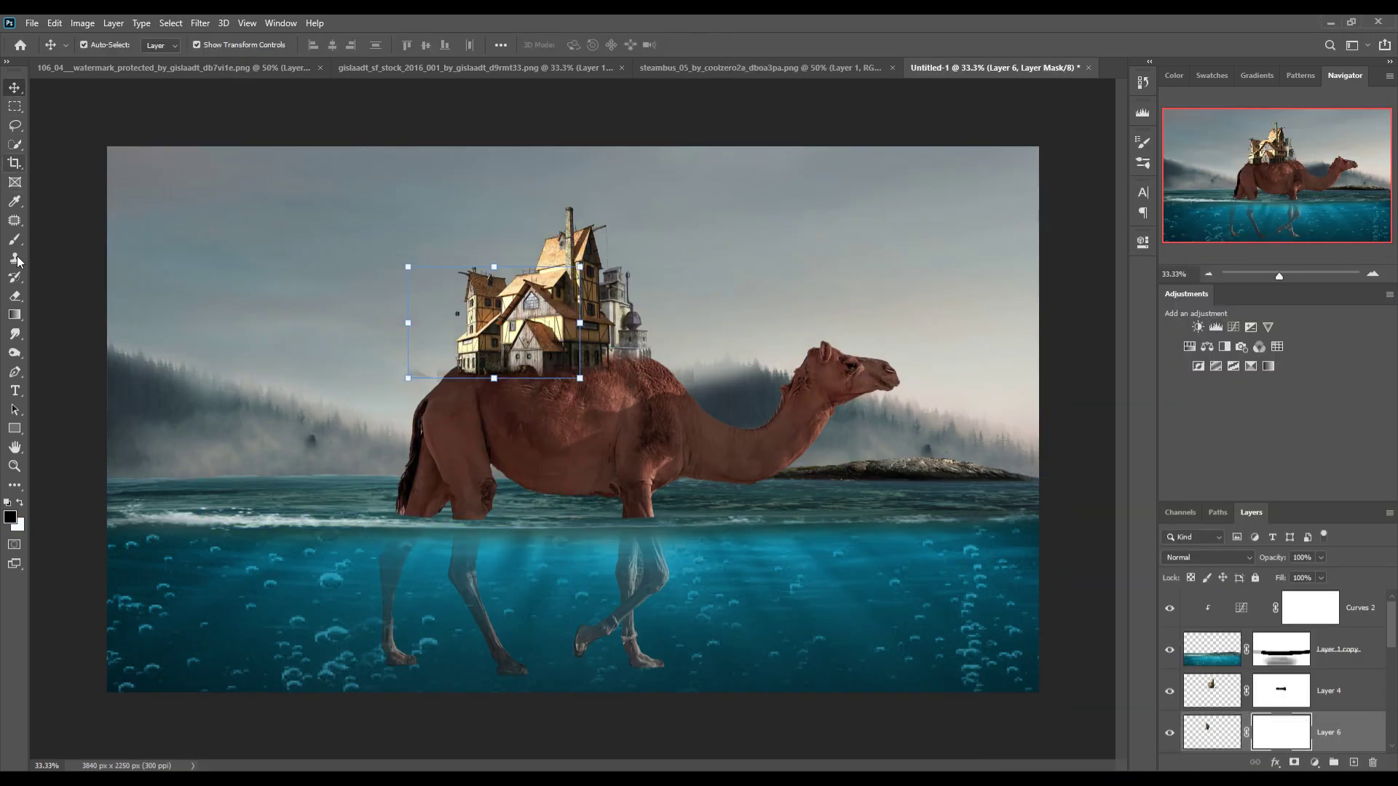
Step: Add a Colour Balance adjustment to the camel, shifting midtones toward blue by 25
double_click(1242, 608)
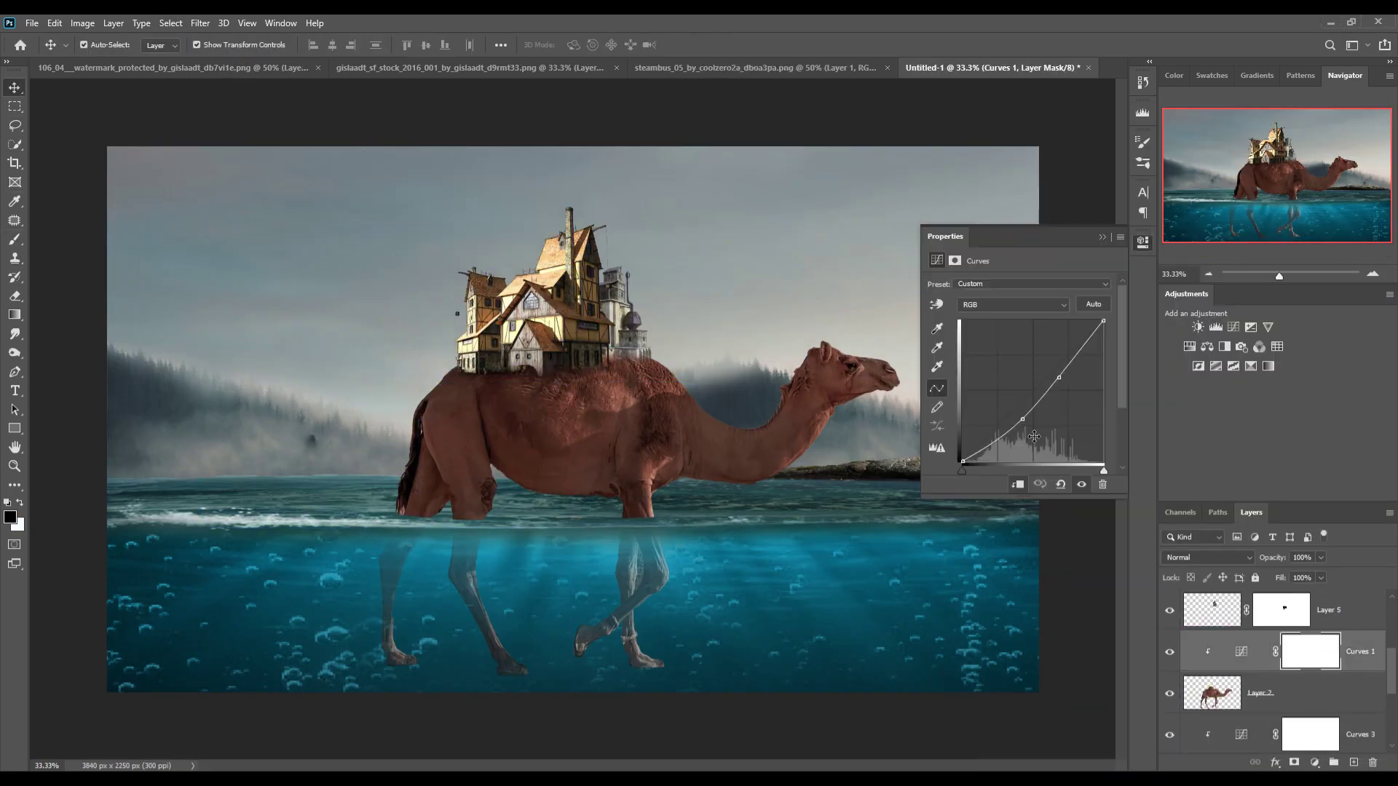
click(1211, 692)
click(1316, 763)
click(1325, 632)
drag(1000, 361, 1016, 365)
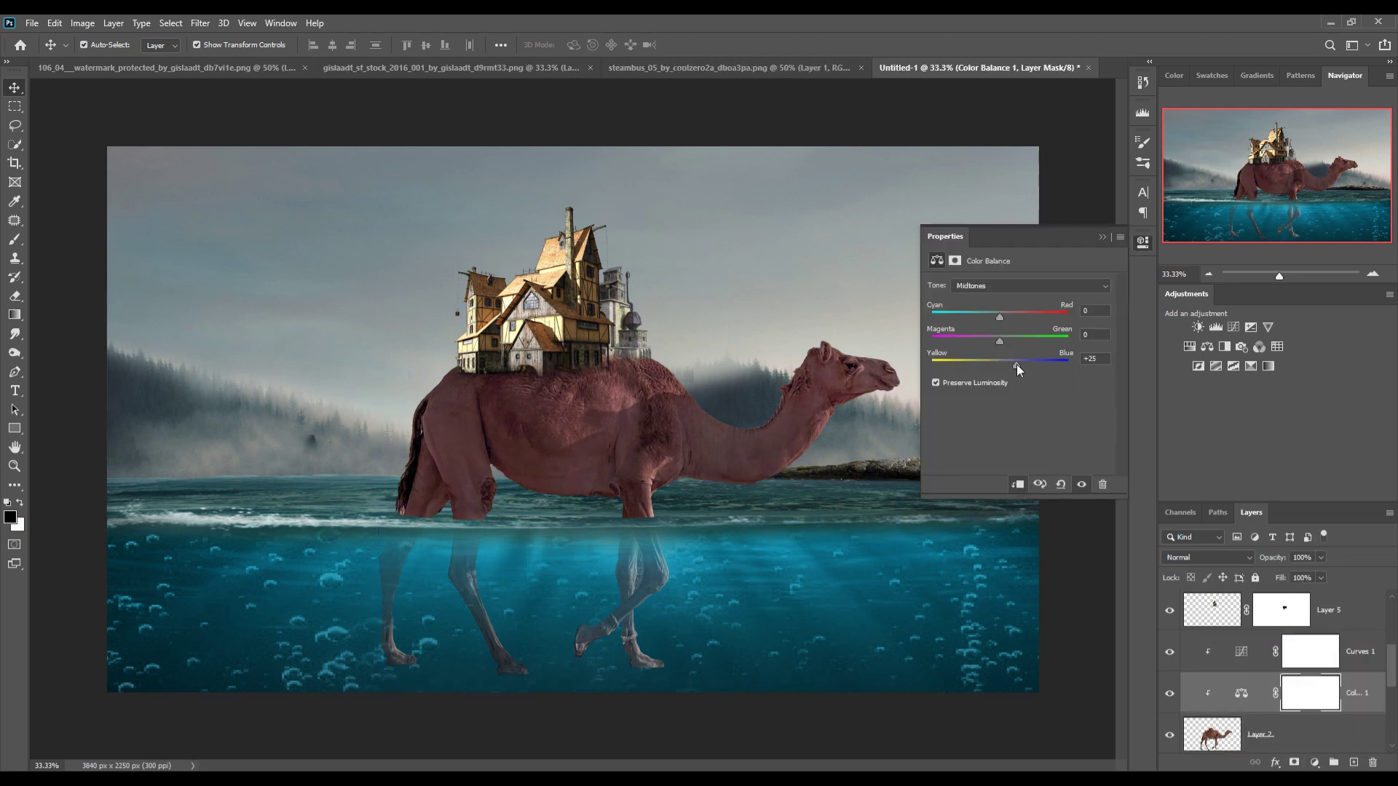
click(1144, 242)
Step: Paint shading on the camel on a new clipped layer
click(1353, 762)
key(b)
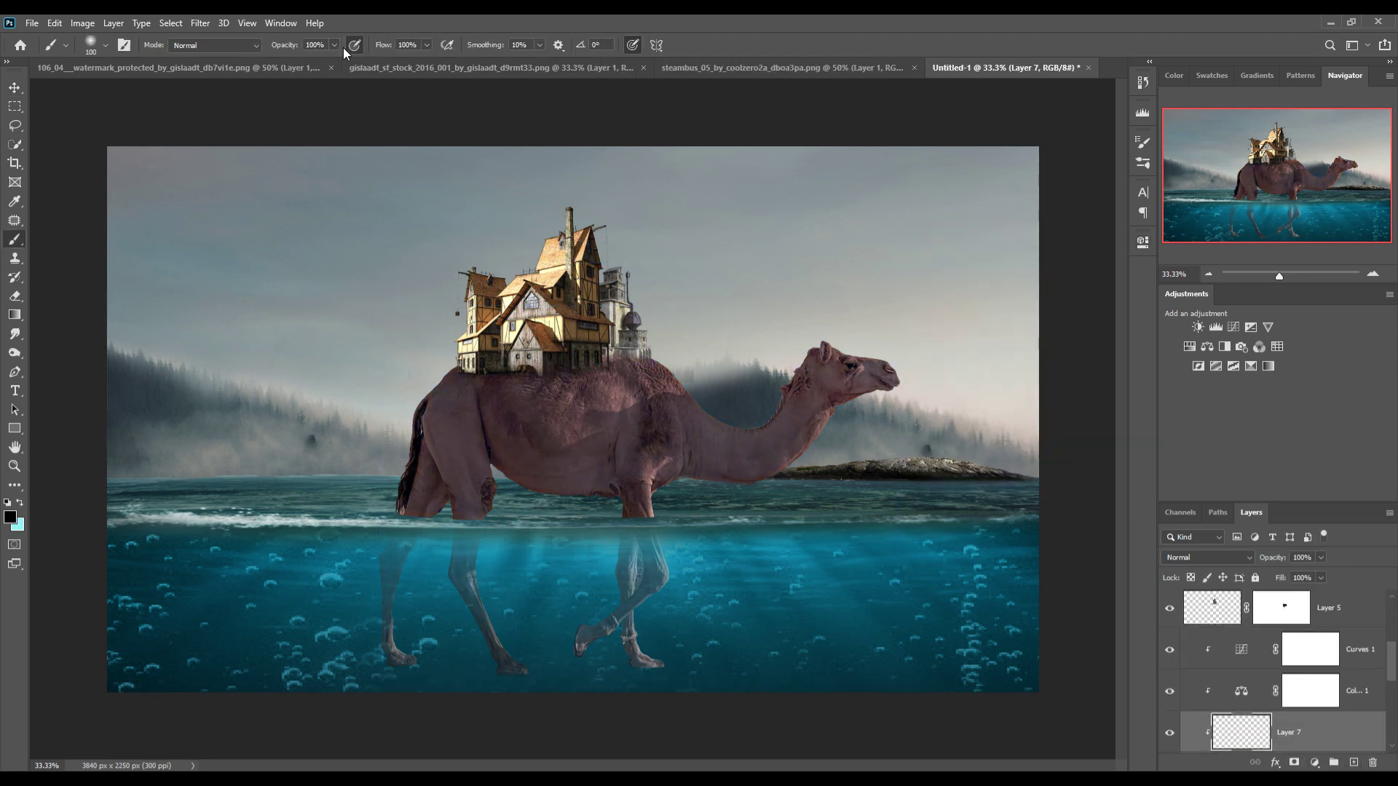
mouse_move(579, 395)
mouse_down()
mouse_move(494, 405)
mouse_move(484, 437)
mouse_up()
key(v)
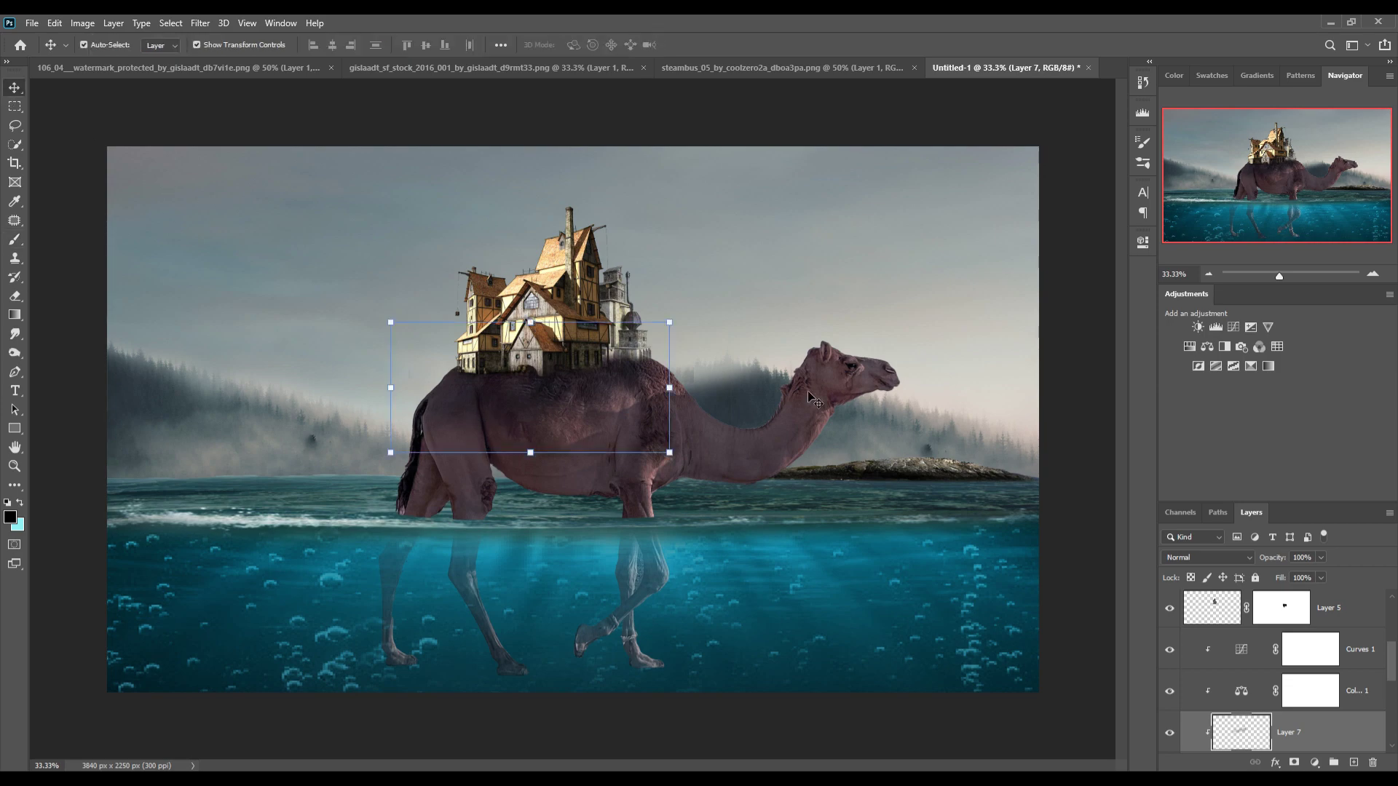
click(632, 511)
Step: Open the tall sea rock, misty rocks, round boulder and one more rock photo
key(ctrl+o)
click(326, 382)
ctrl+click(795, 266)
ctrl+click(248, 262)
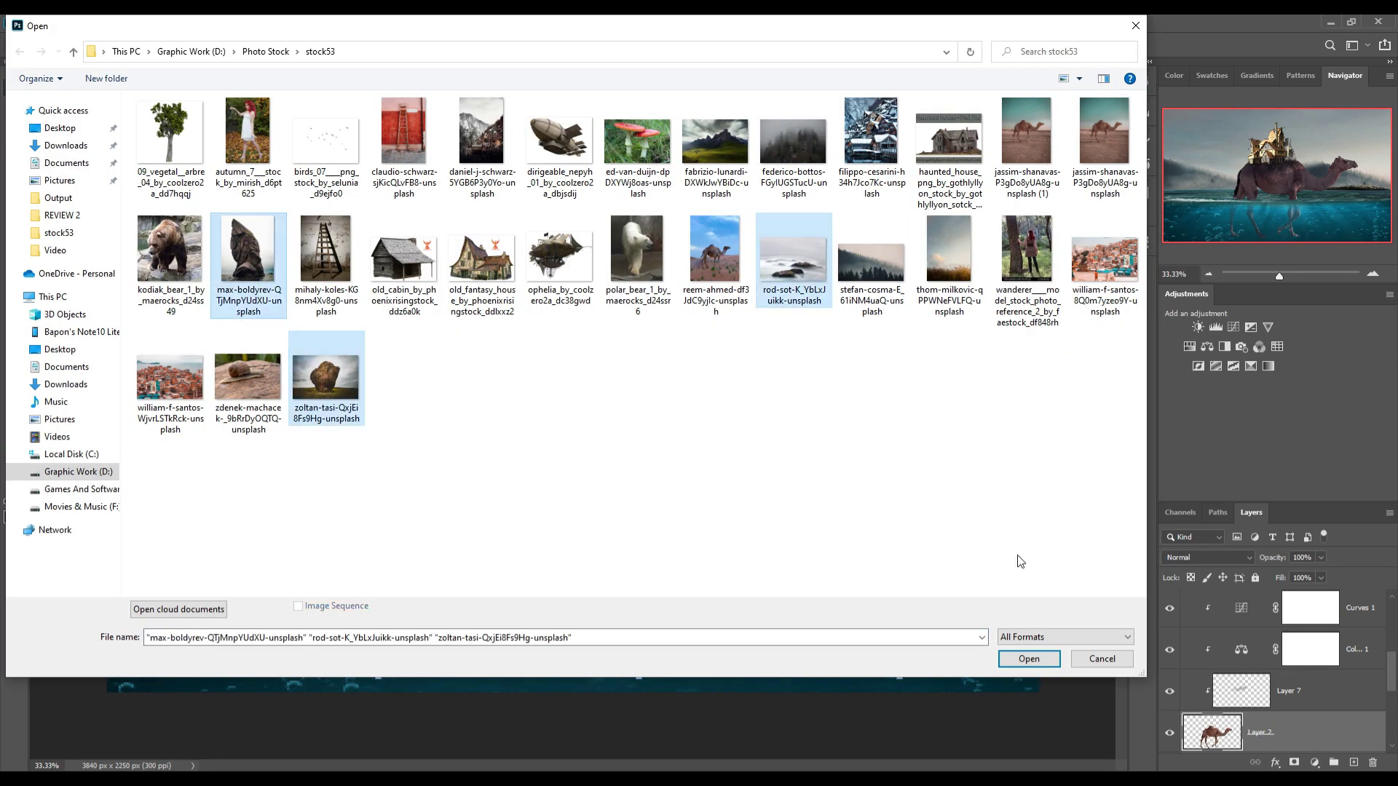
ctrl+click(950, 262)
click(1029, 659)
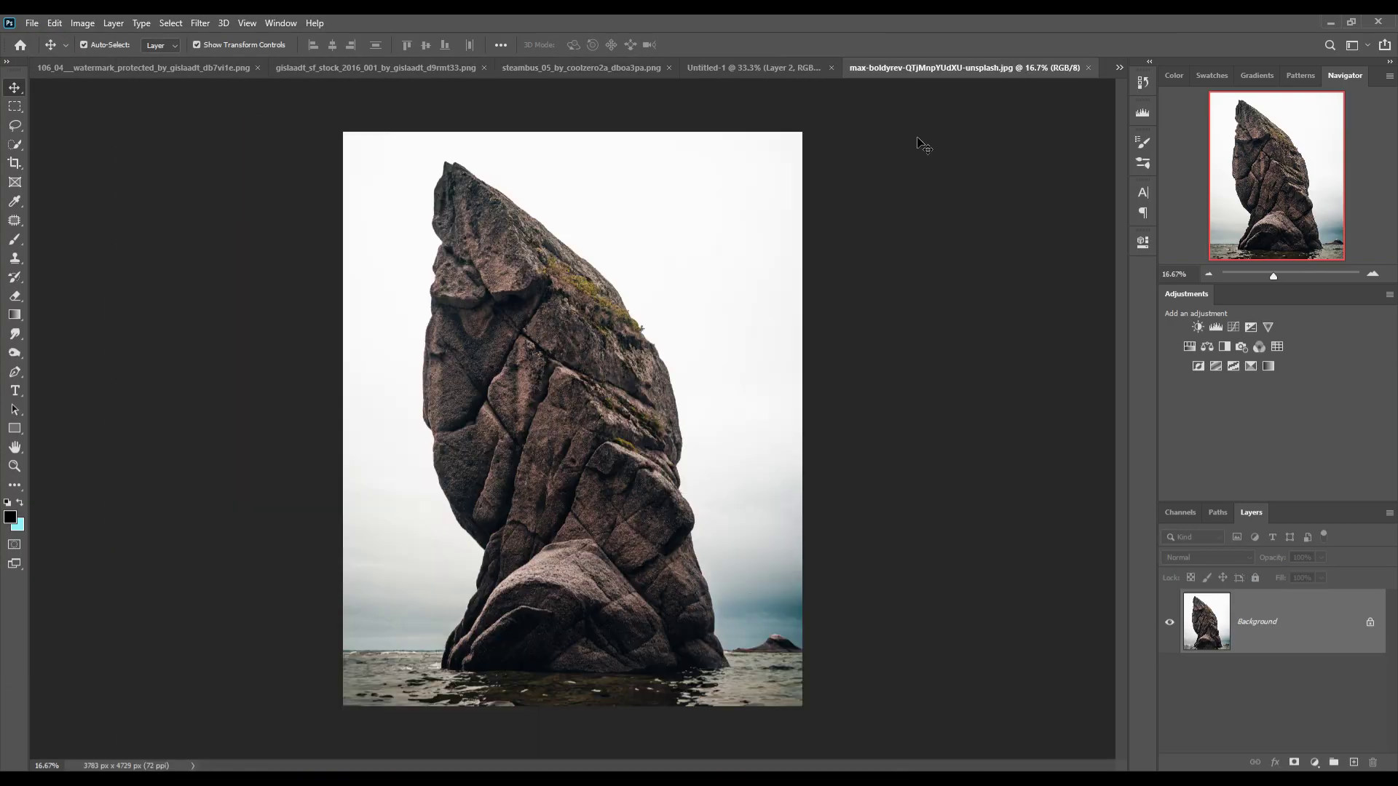
Step: Place the dark flat rock from the misty photo under the camel's feet and duplicate it
click(1119, 67)
click(924, 153)
key(w)
drag(546, 461, 915, 531)
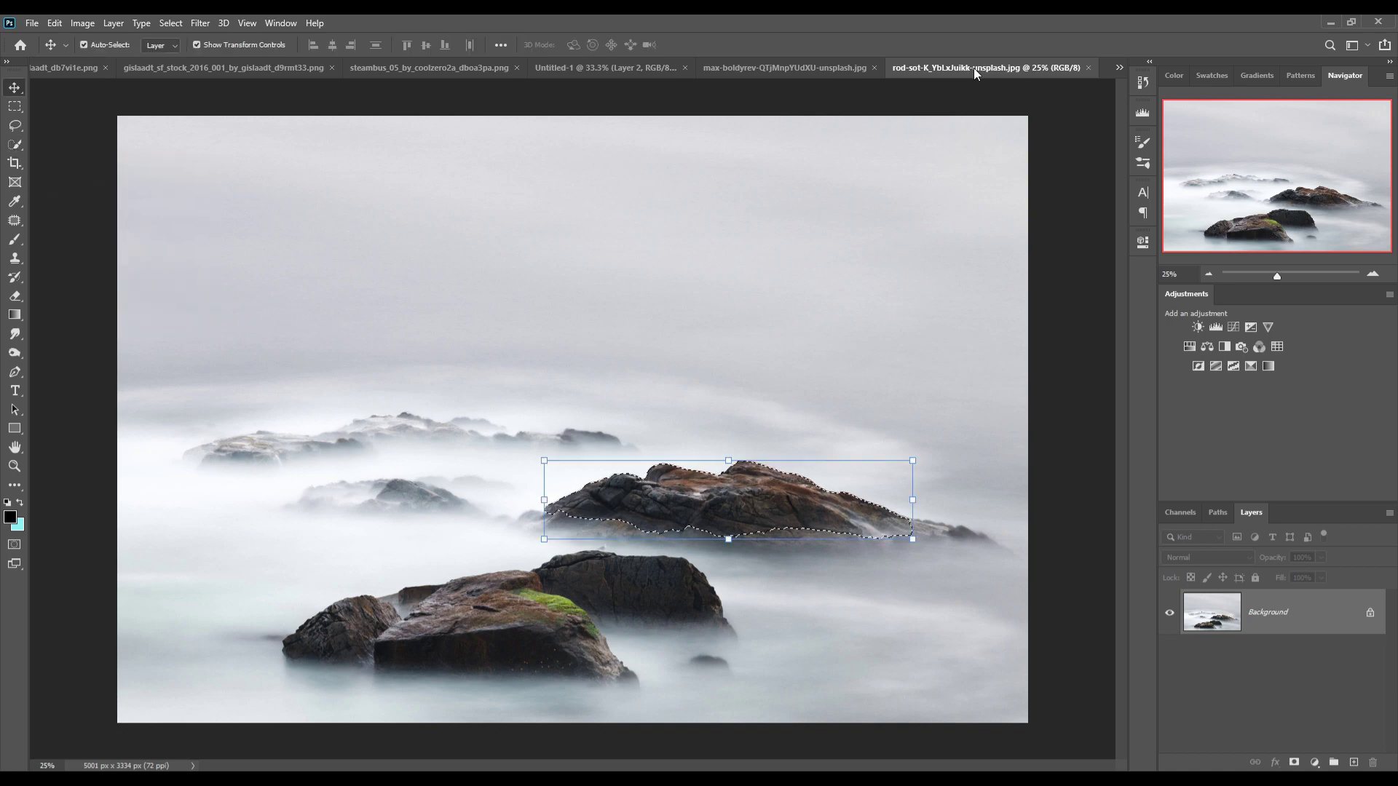
key(v)
key(Return)
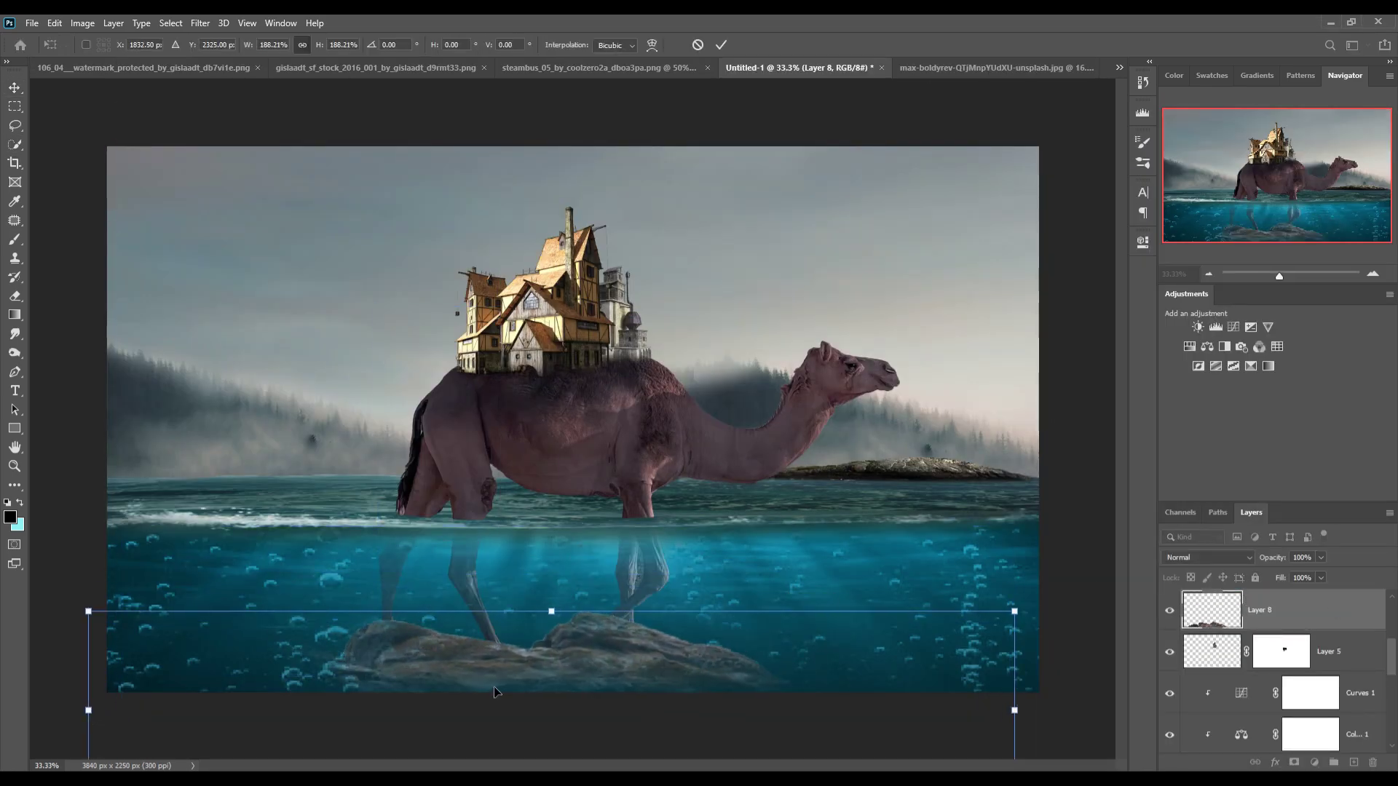
key(ctrl+j)
drag(1212, 692, 1233, 748)
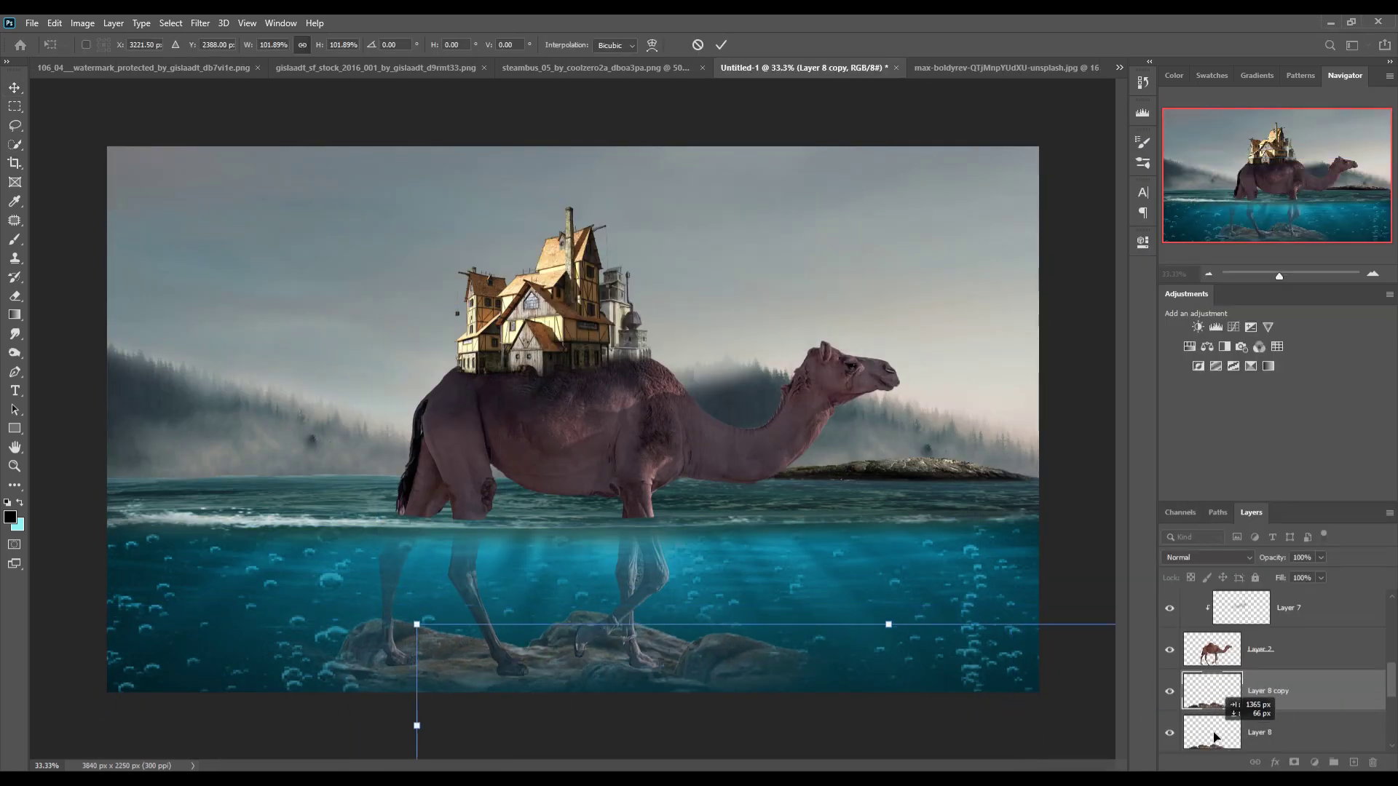
Step: Bring the tall sea rock into the composite and blend its base into the water
click(1005, 67)
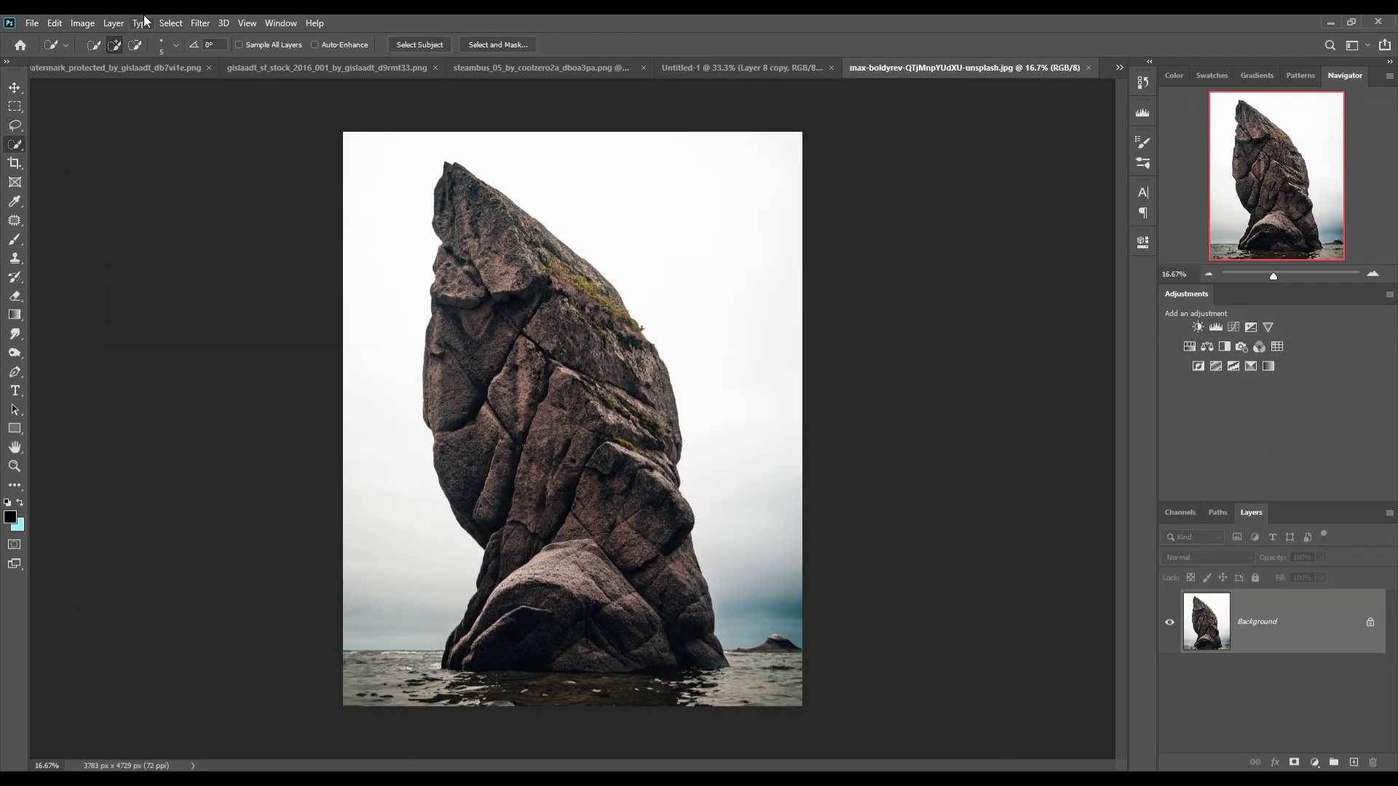
drag(1005, 67, 1107, 417)
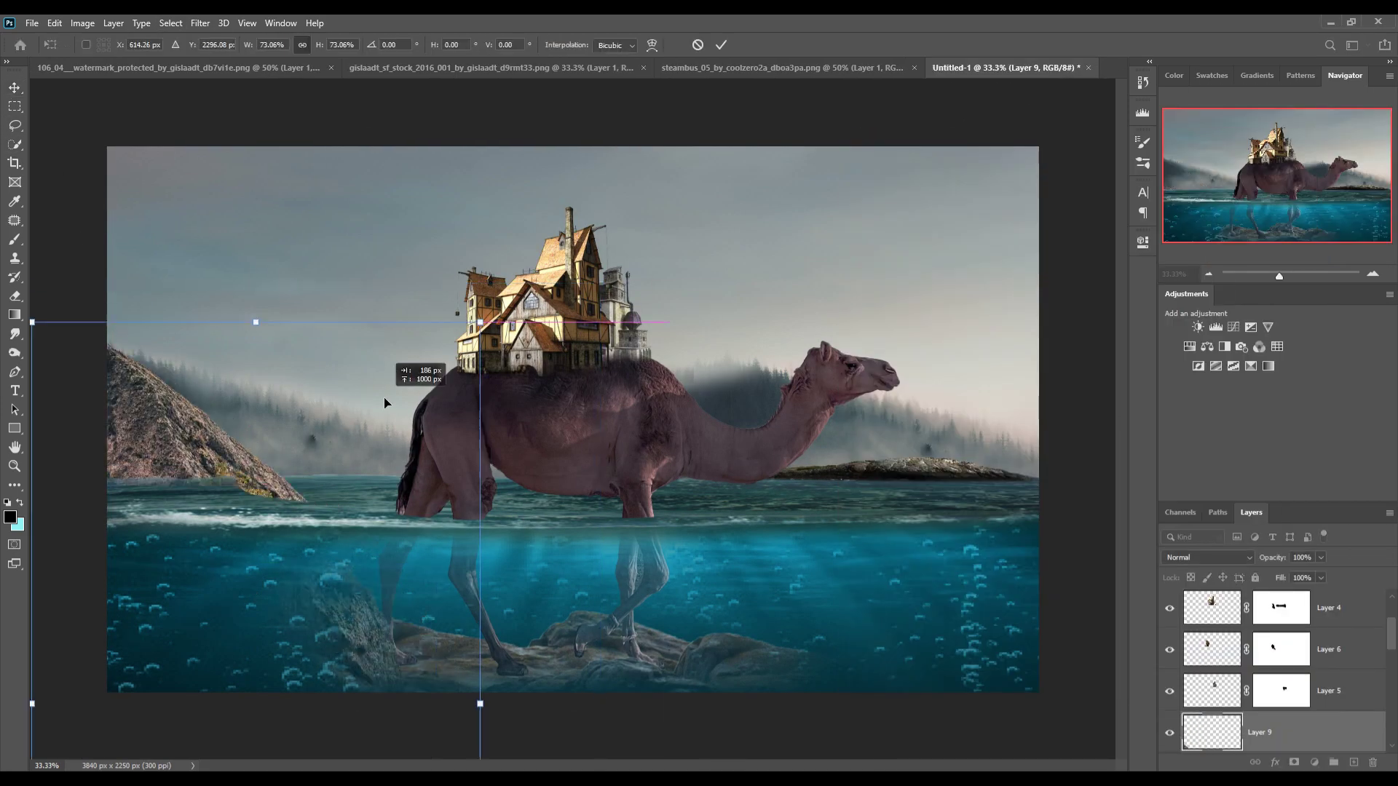
key(0)
drag(137, 496, 291, 489)
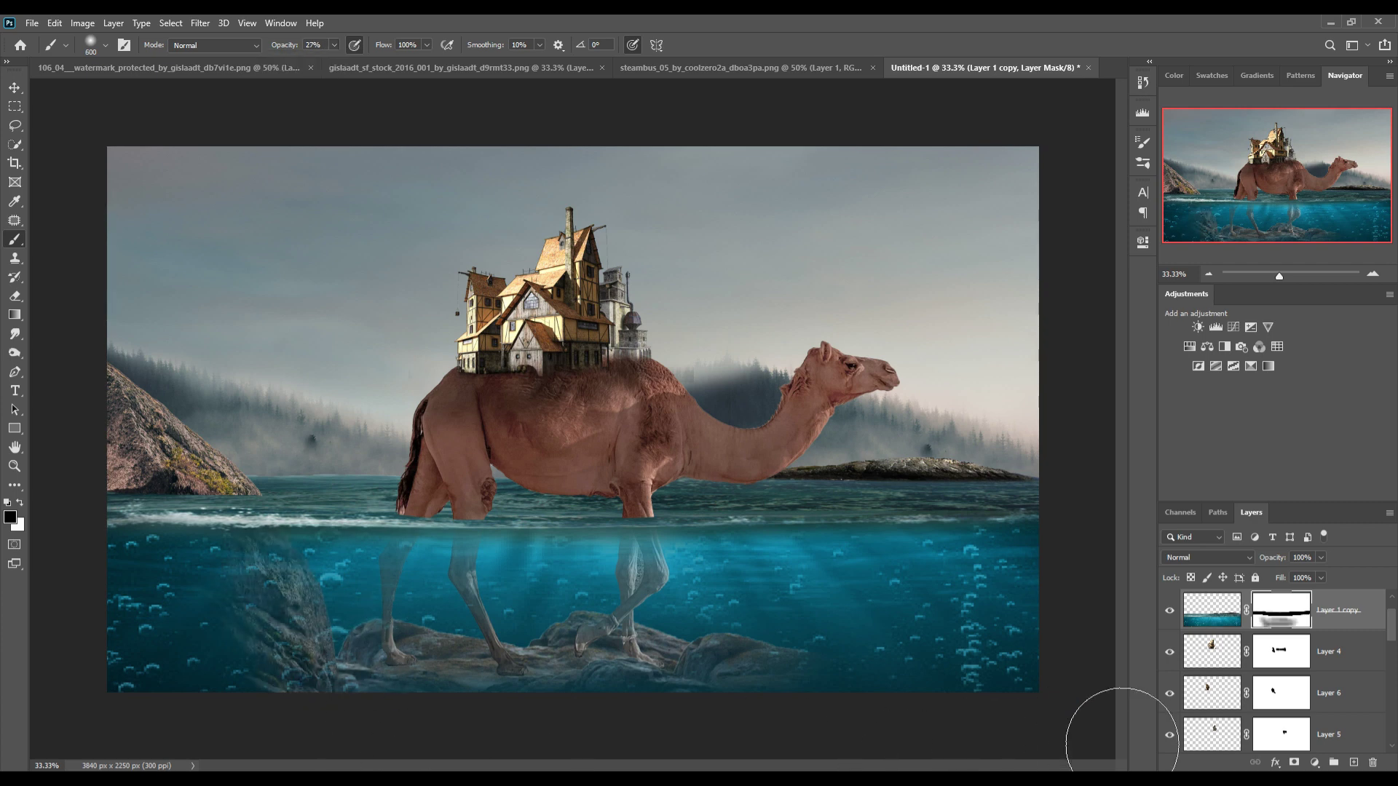
Step: Add an Exposure adjustment that lowers the camel's exposure, fine-tuning Offset and Gamma
click(1314, 762)
click(1311, 587)
drag(1018, 349, 1024, 320)
drag(1025, 372, 1029, 373)
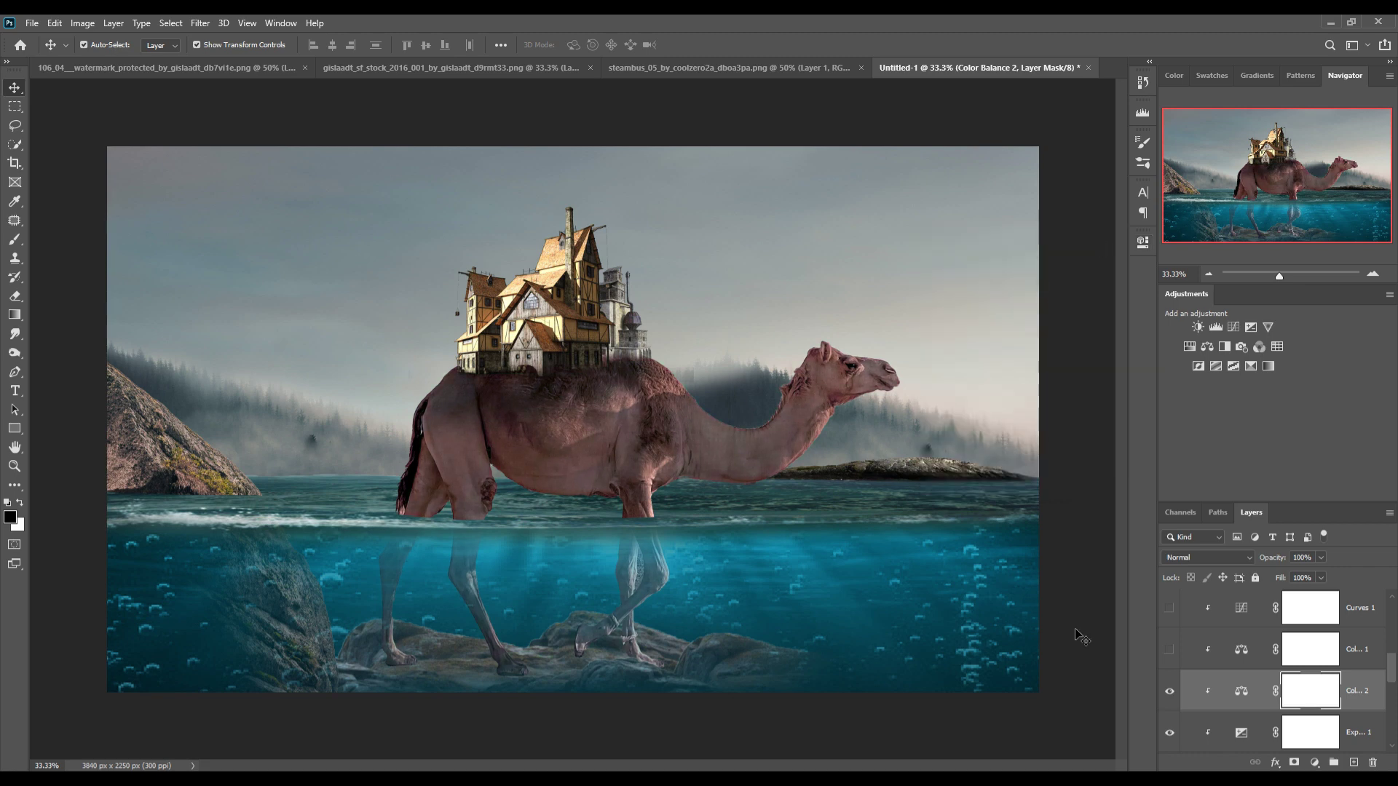
Step: Paint darker shading across the camel's body on Layer 7 with a 25% brush
key(bracketleft)
key(bracketleft)
key(bracketleft)
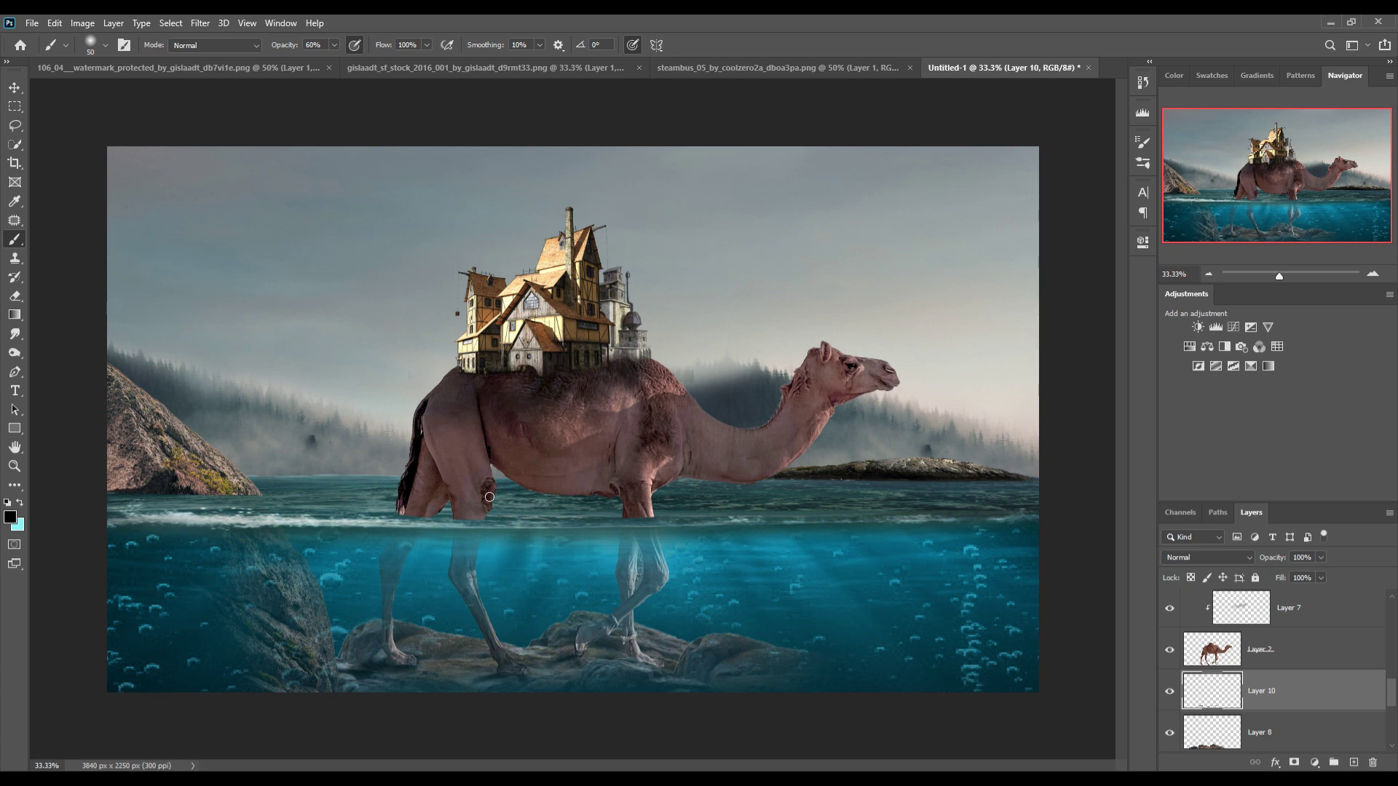
key(alt+bracketright)
key(alt+bracketright)
key(l)
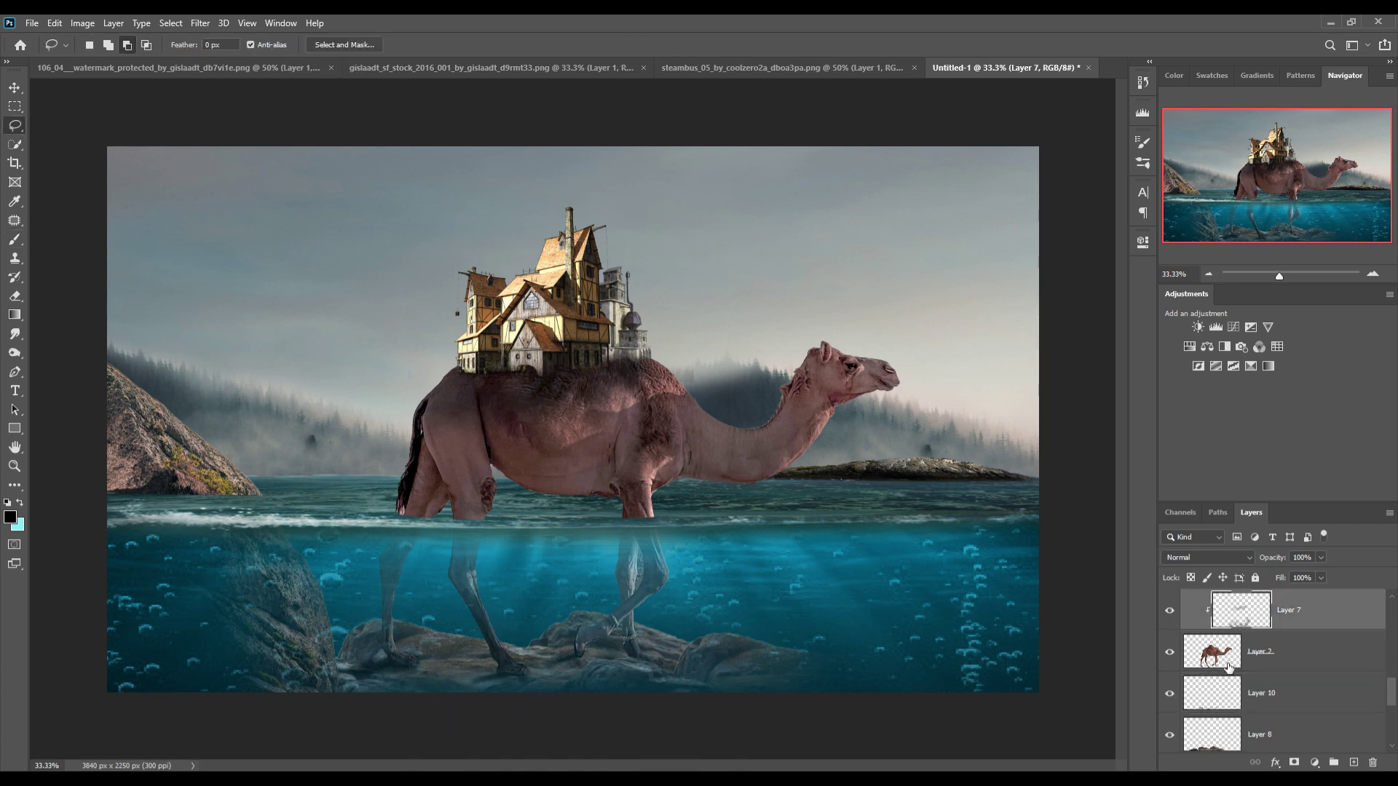
click(1229, 666)
key(v)
key(alt+bracketright)
key(b)
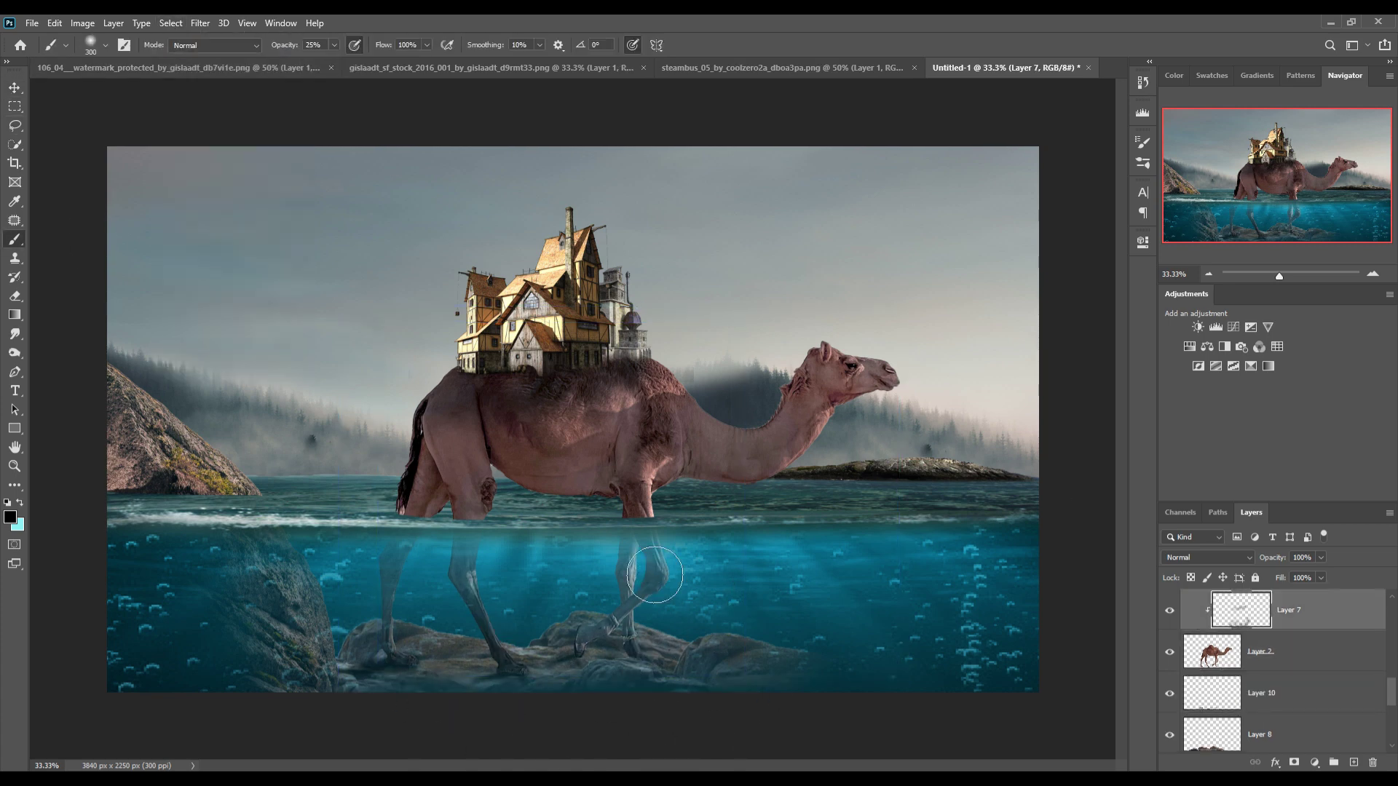
mouse_move(655, 574)
mouse_down()
mouse_move(780, 581)
mouse_move(739, 556)
mouse_move(469, 546)
mouse_move(408, 522)
mouse_up()
key(l)
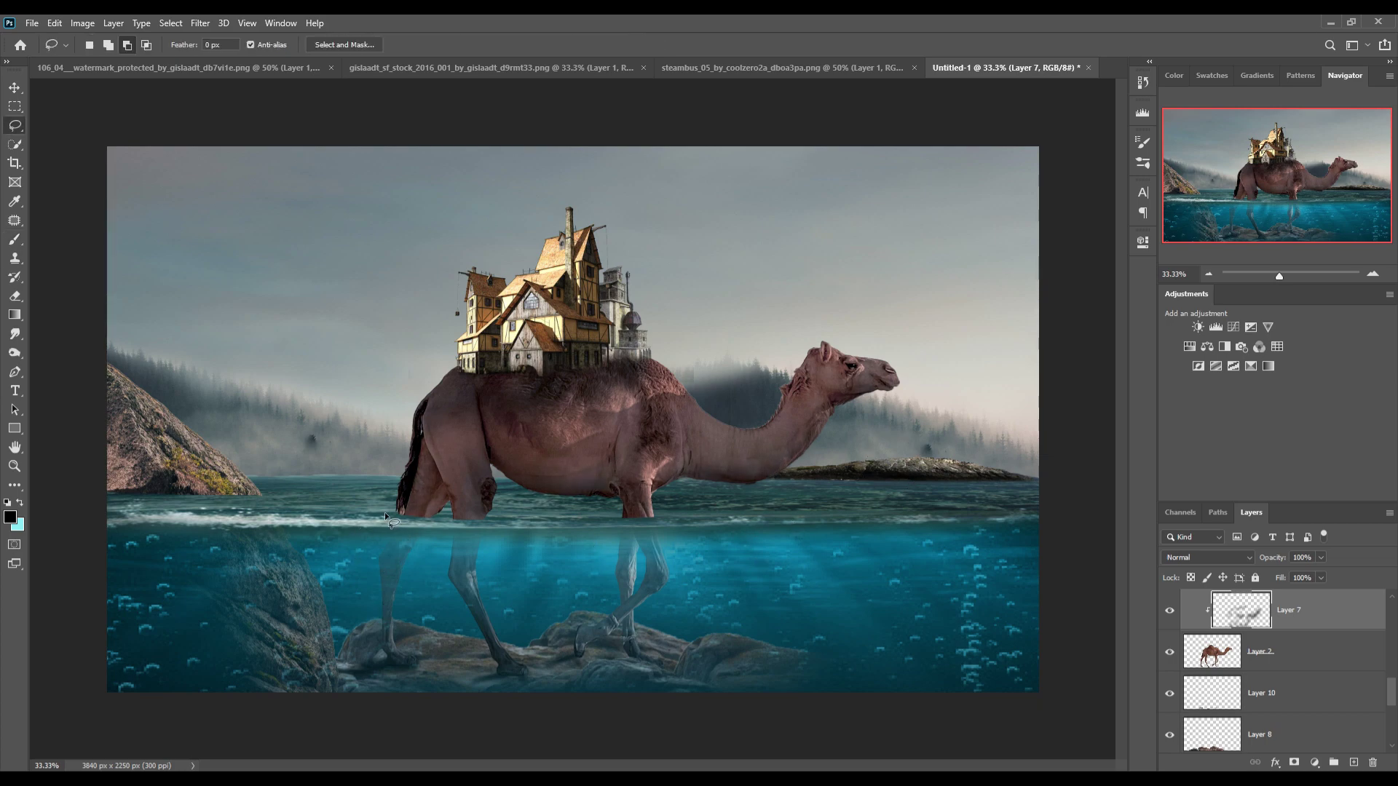
scroll(386, 517, up, 3)
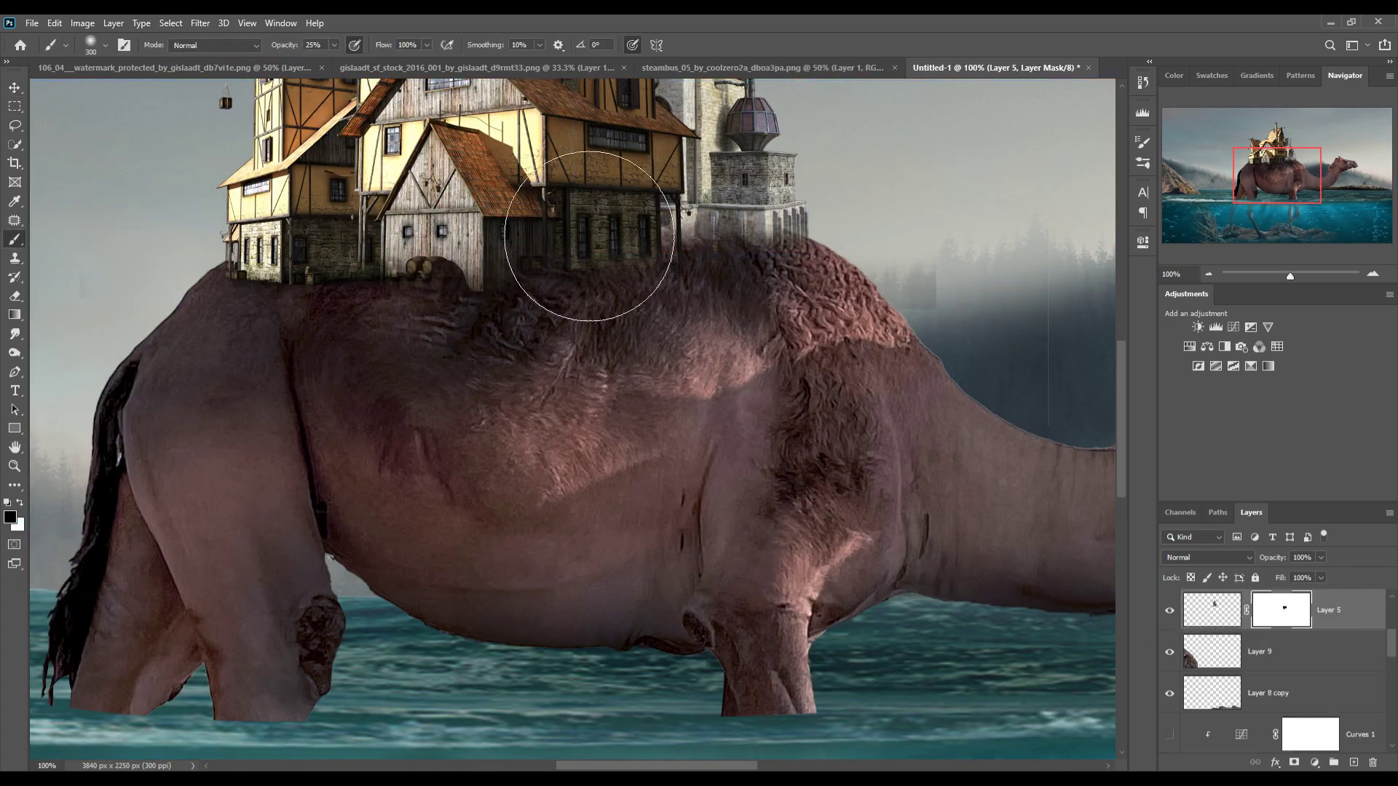
Step: Commit the chimney smoke placement and add a layer mask, resetting colours to white and black
key(x)
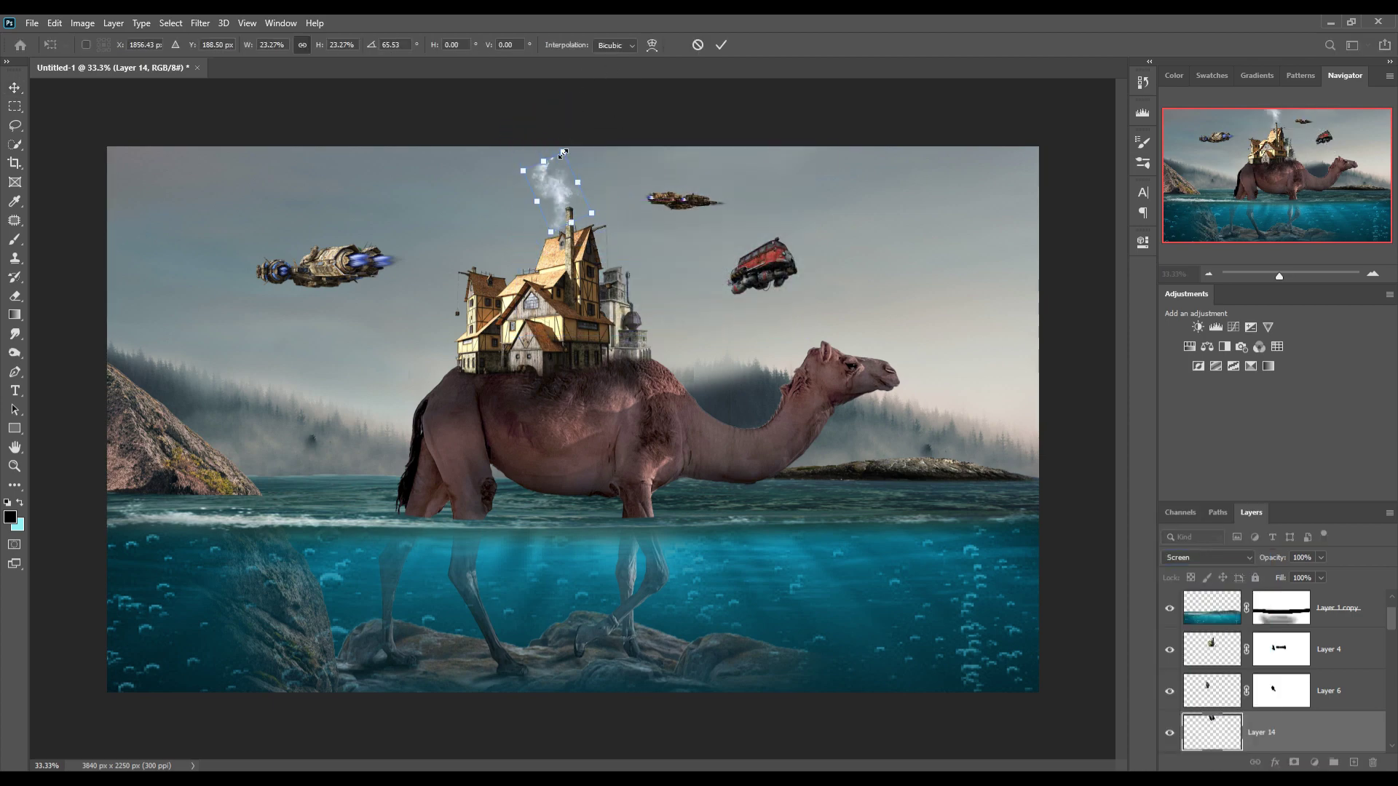
key(Return)
click(1294, 763)
key(b)
click(19, 503)
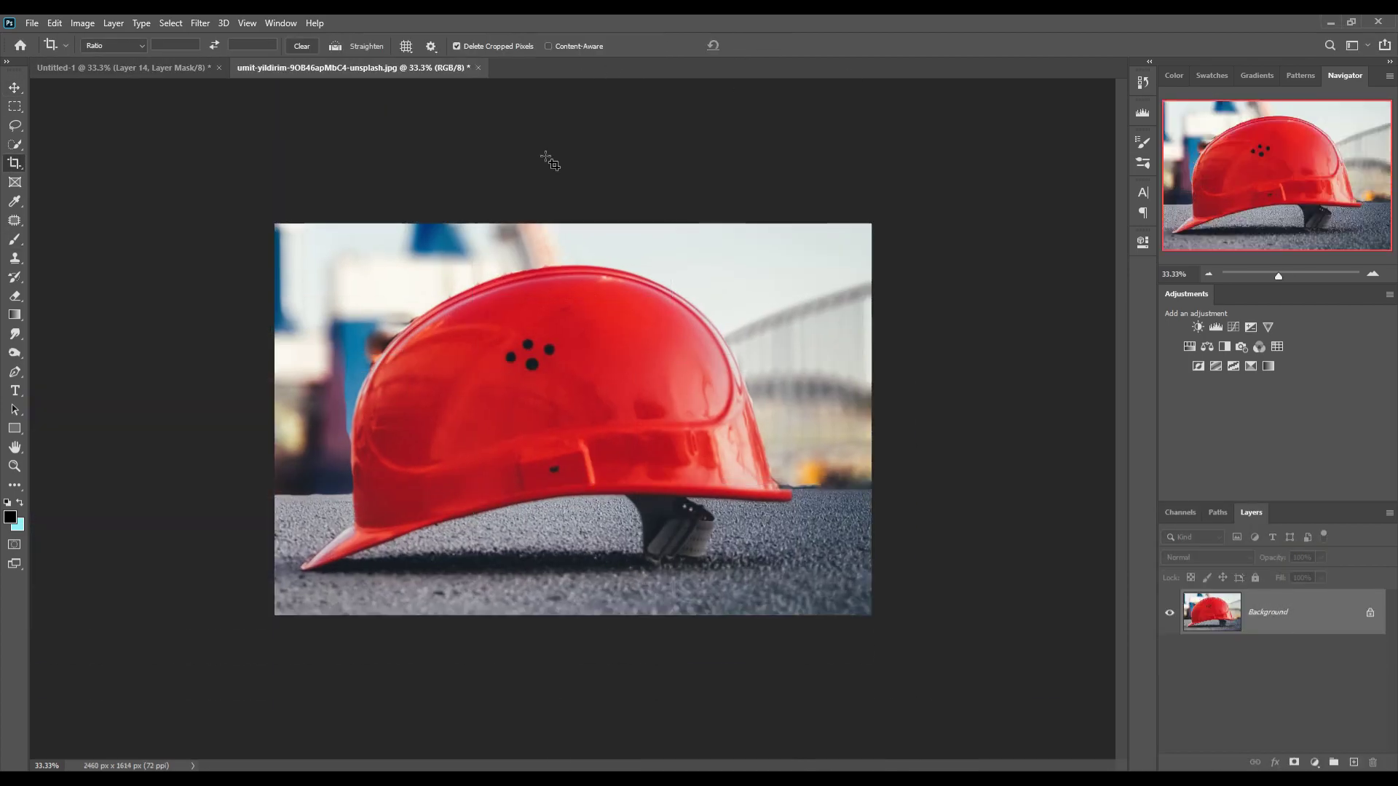
Step: Bring the red helmet into the composite and scale it onto the camel's head
drag(324, 67, 838, 437)
key(ctrl+t)
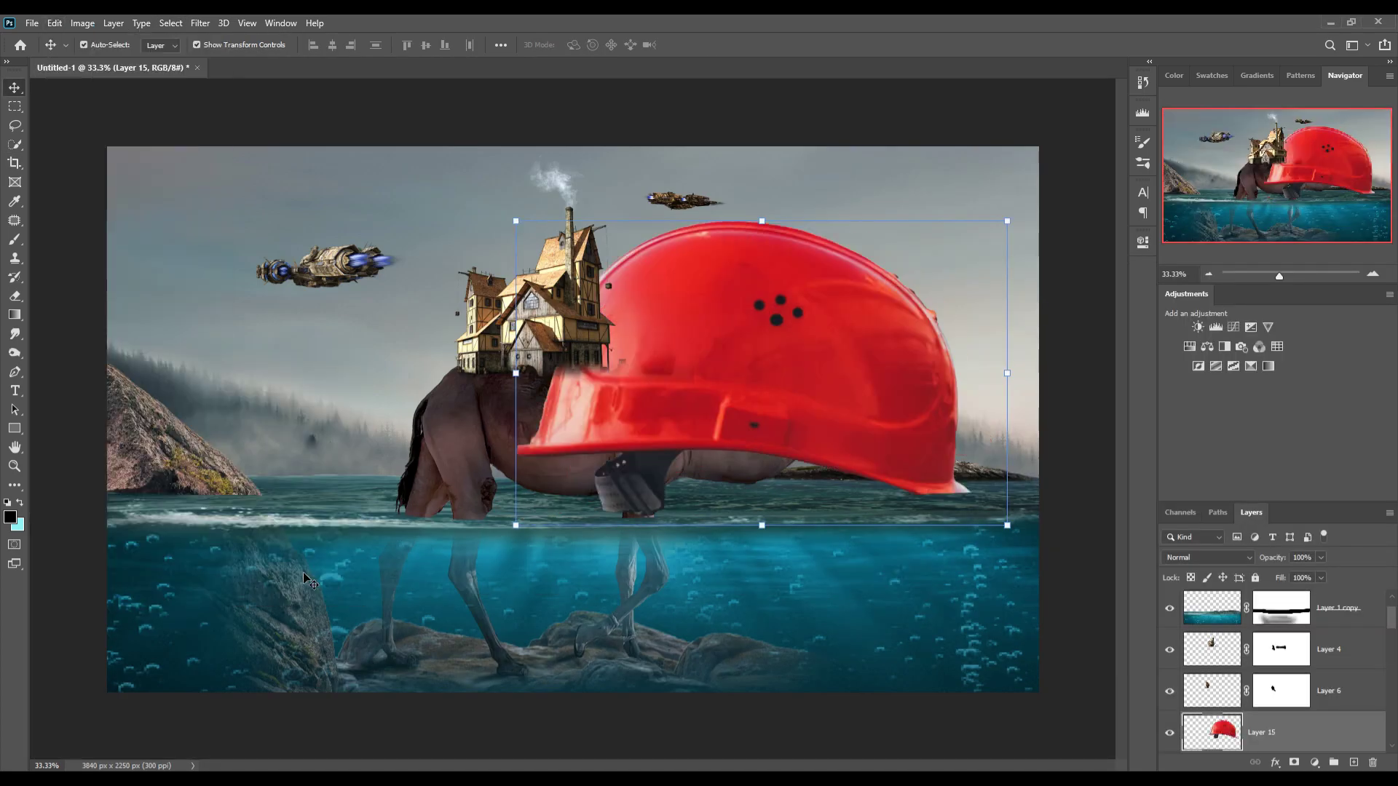
mouse_move(1034, 145)
mouse_down()
mouse_move(1003, 217)
mouse_move(815, 315)
mouse_move(838, 356)
mouse_up()
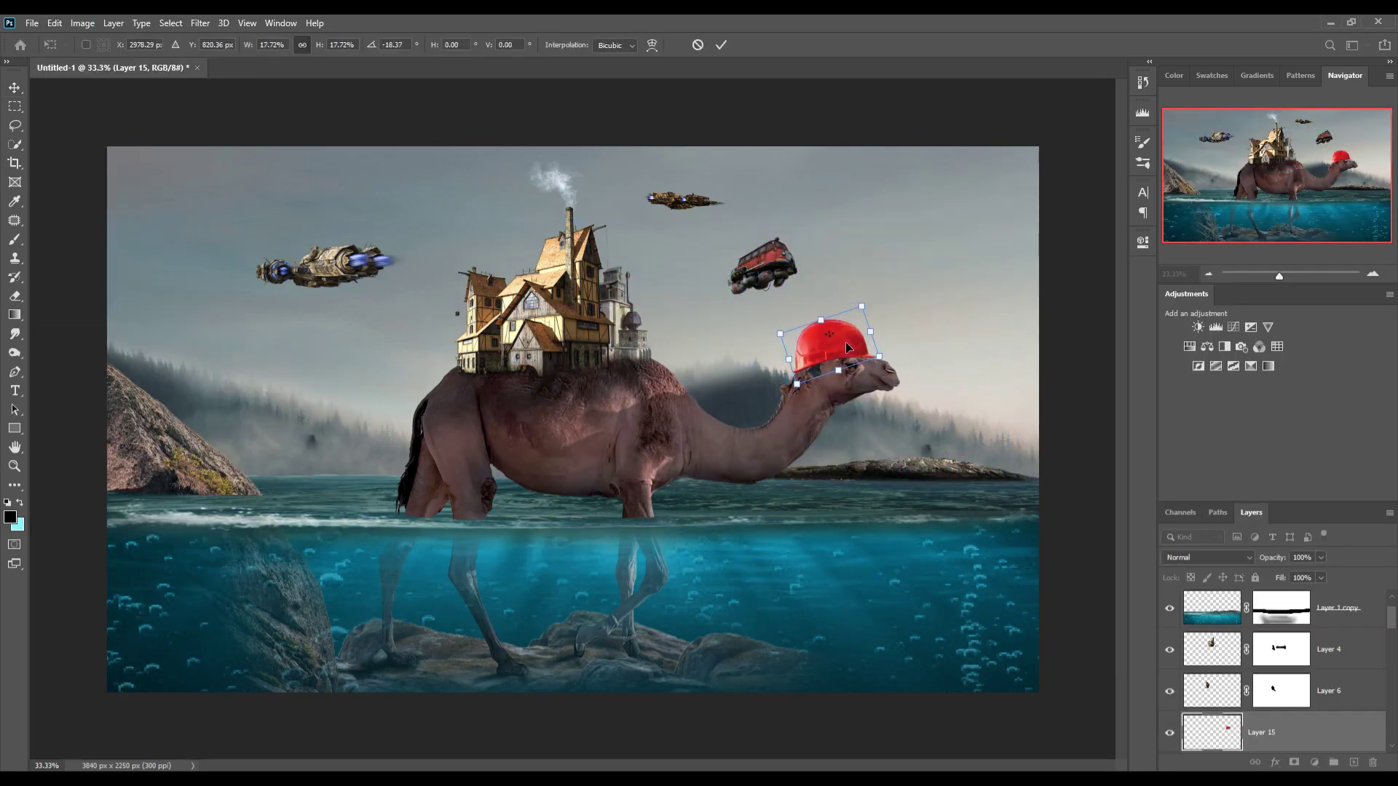
click(721, 44)
Step: Delete the helmet's dark strap and move the helmet layer above the camel's adjustments
key(l)
key(ctrl+plus)
key(ctrl+plus)
key(ctrl+plus)
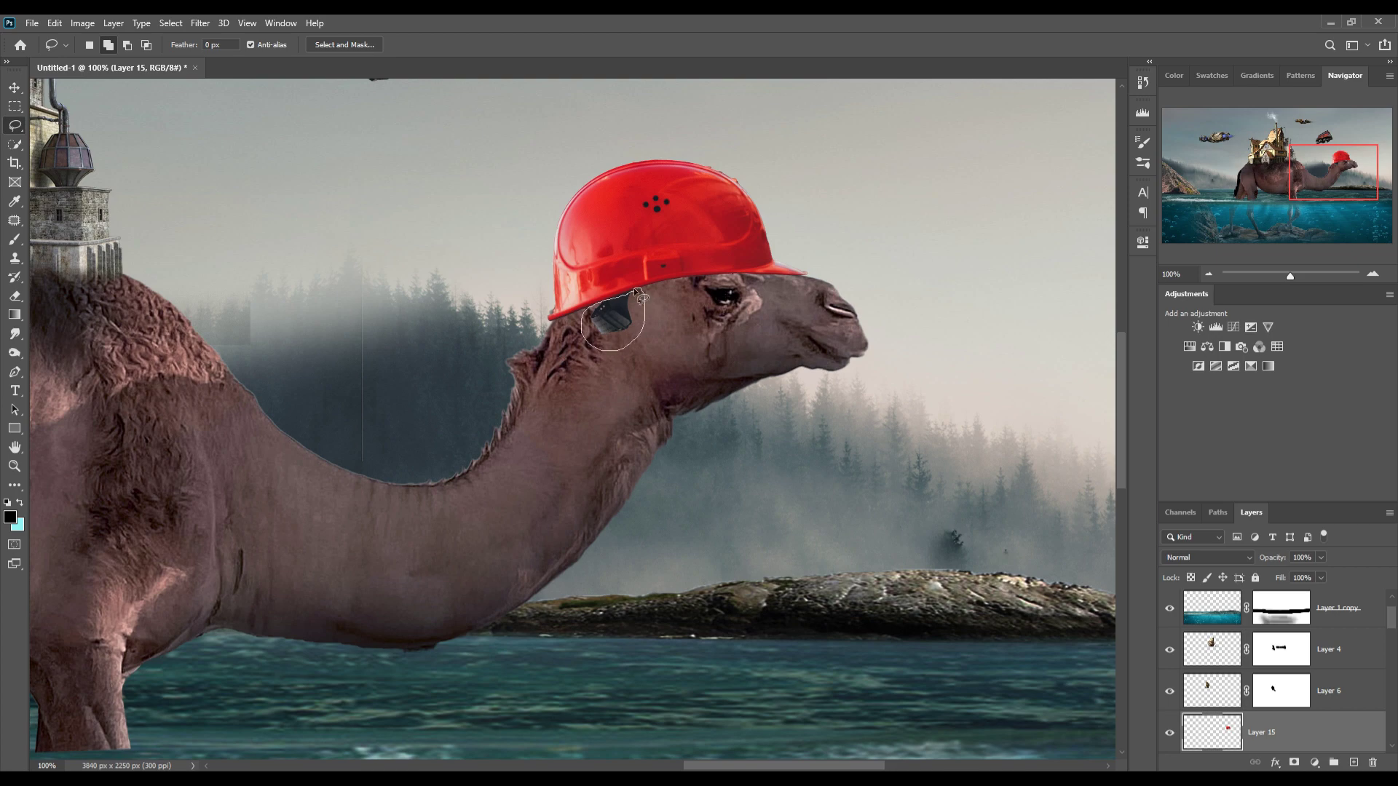
key(Delete)
drag(1267, 733, 1352, 580)
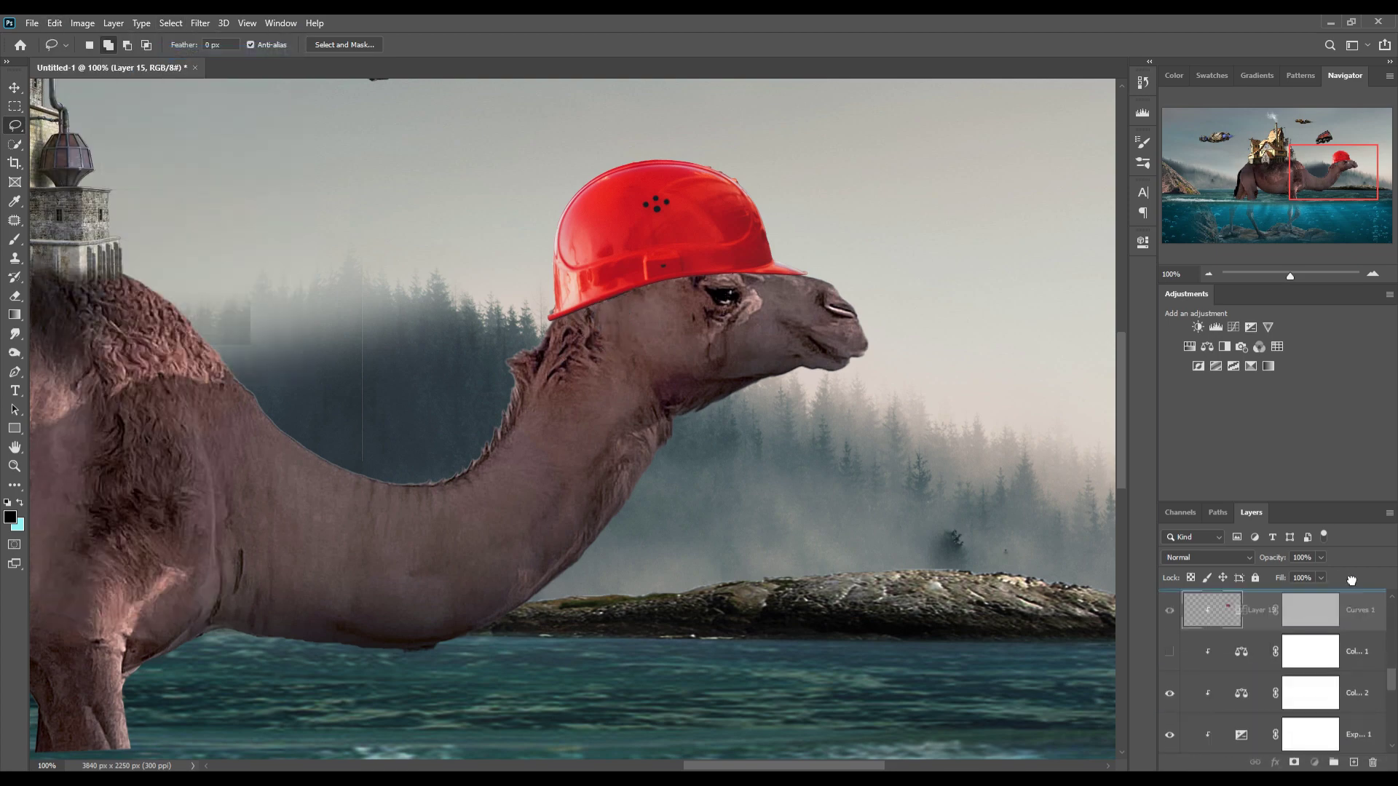
Step: On a new layer clipped to the camel, paint shadows under the helmet brim and down the neck
click(1353, 763)
key(b)
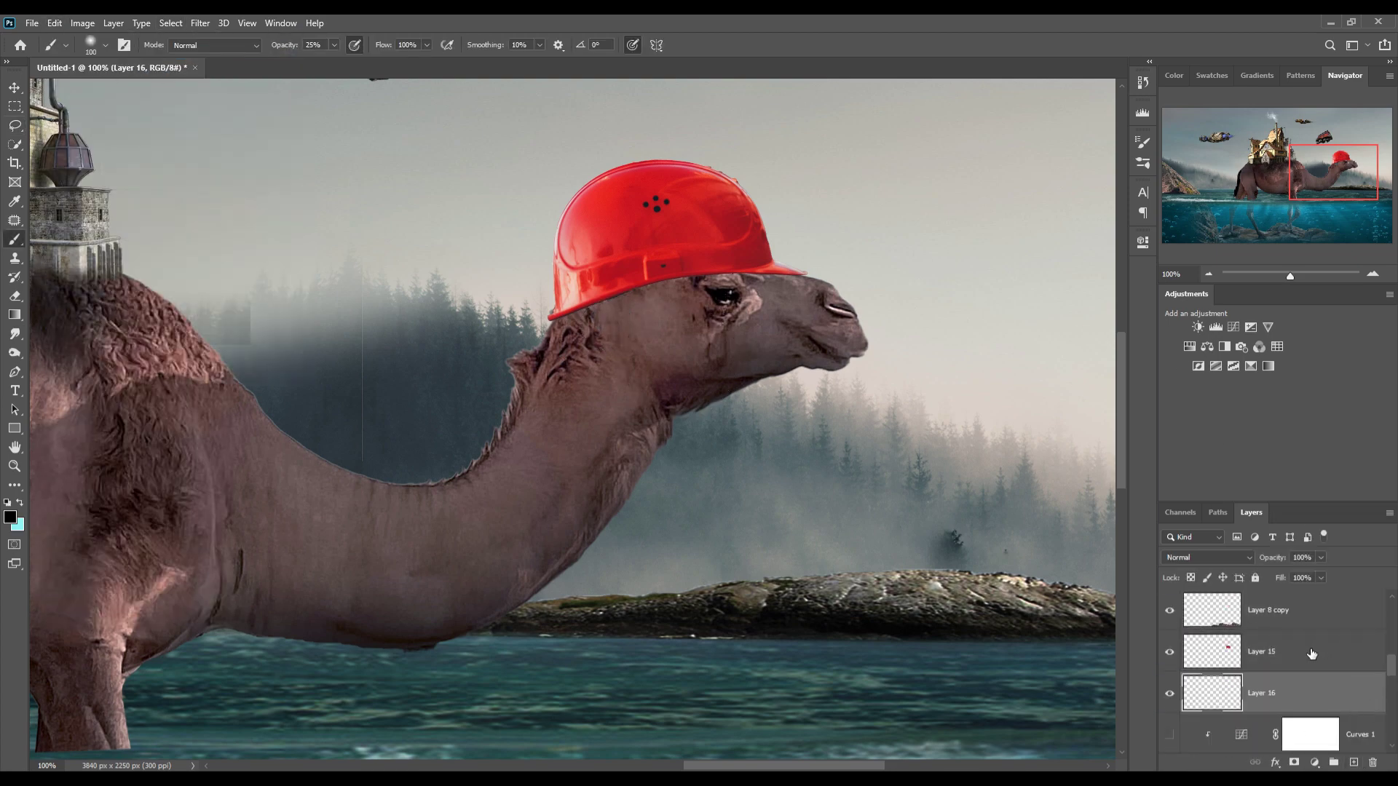
right_click(1300, 703)
click(1273, 359)
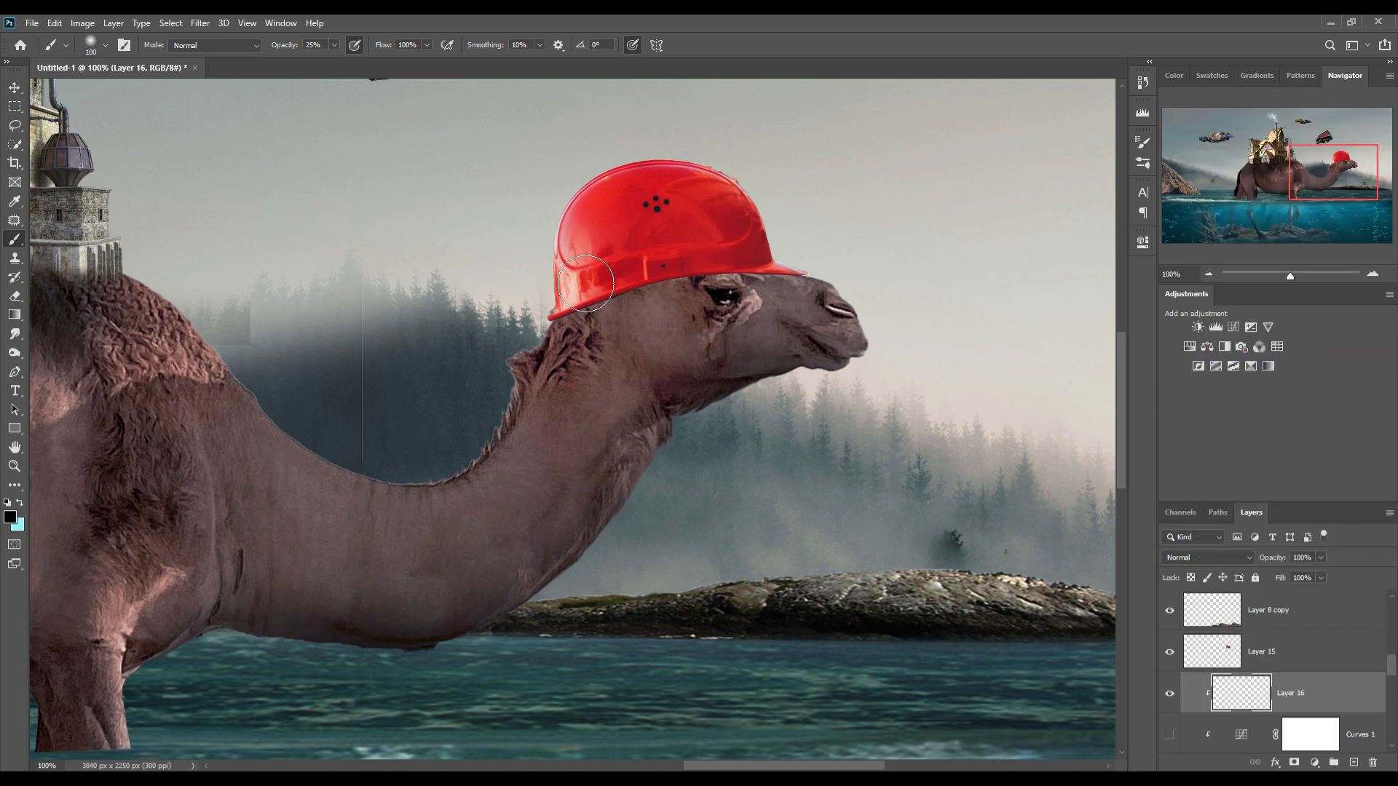
drag(628, 328, 597, 354)
mouse_move(671, 302)
mouse_down()
mouse_move(732, 293)
mouse_move(801, 316)
mouse_up()
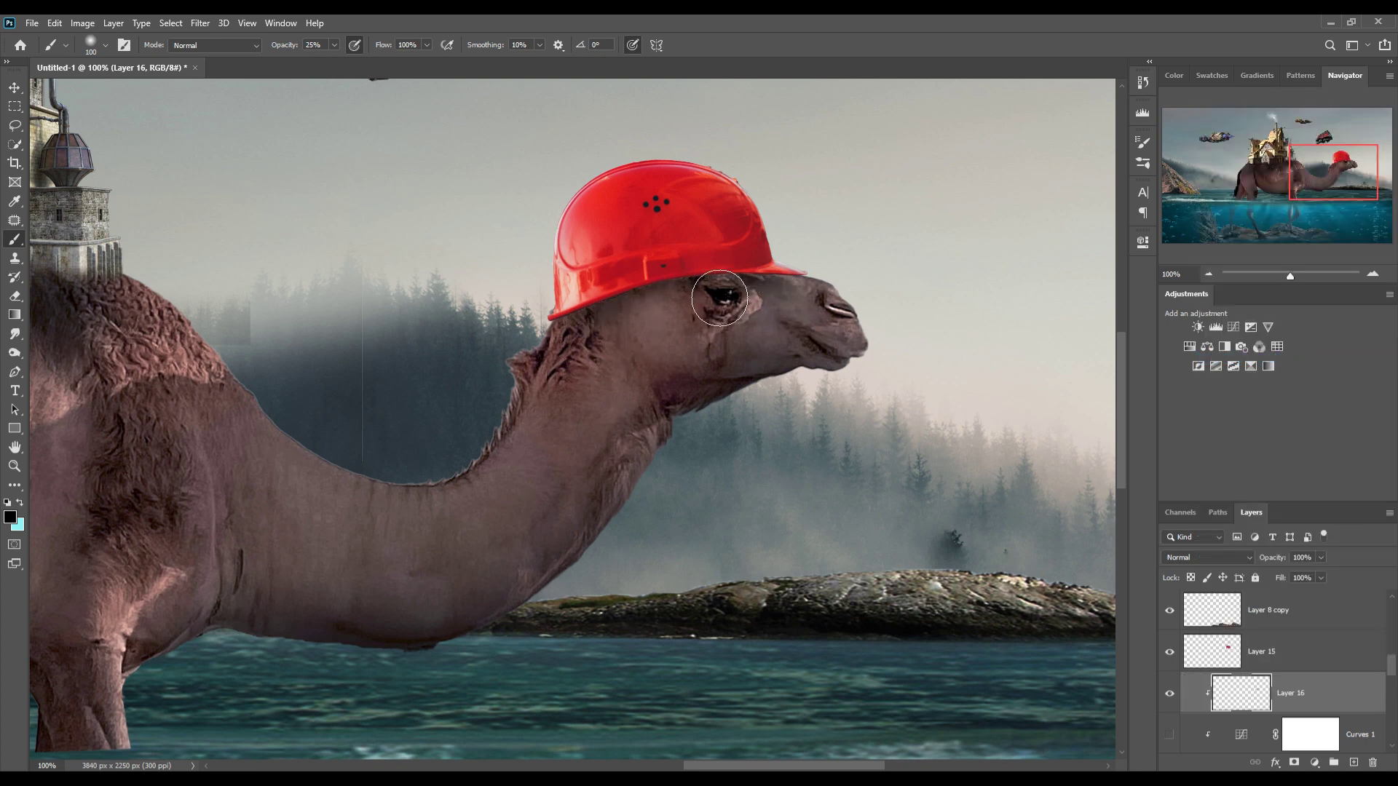
drag(633, 306, 578, 357)
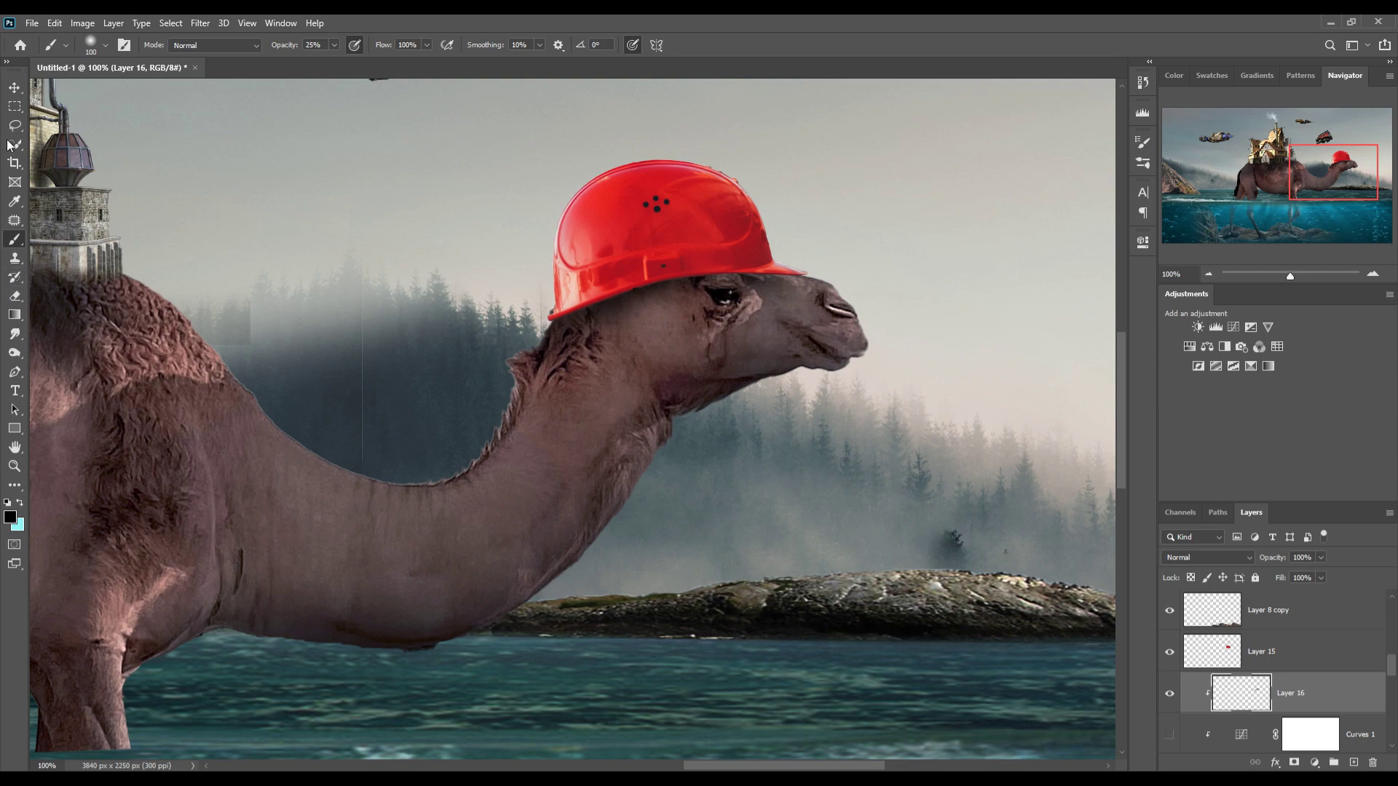
Step: Select the helmet layer with the Move tool and fit the whole composite on screen
click(15, 87)
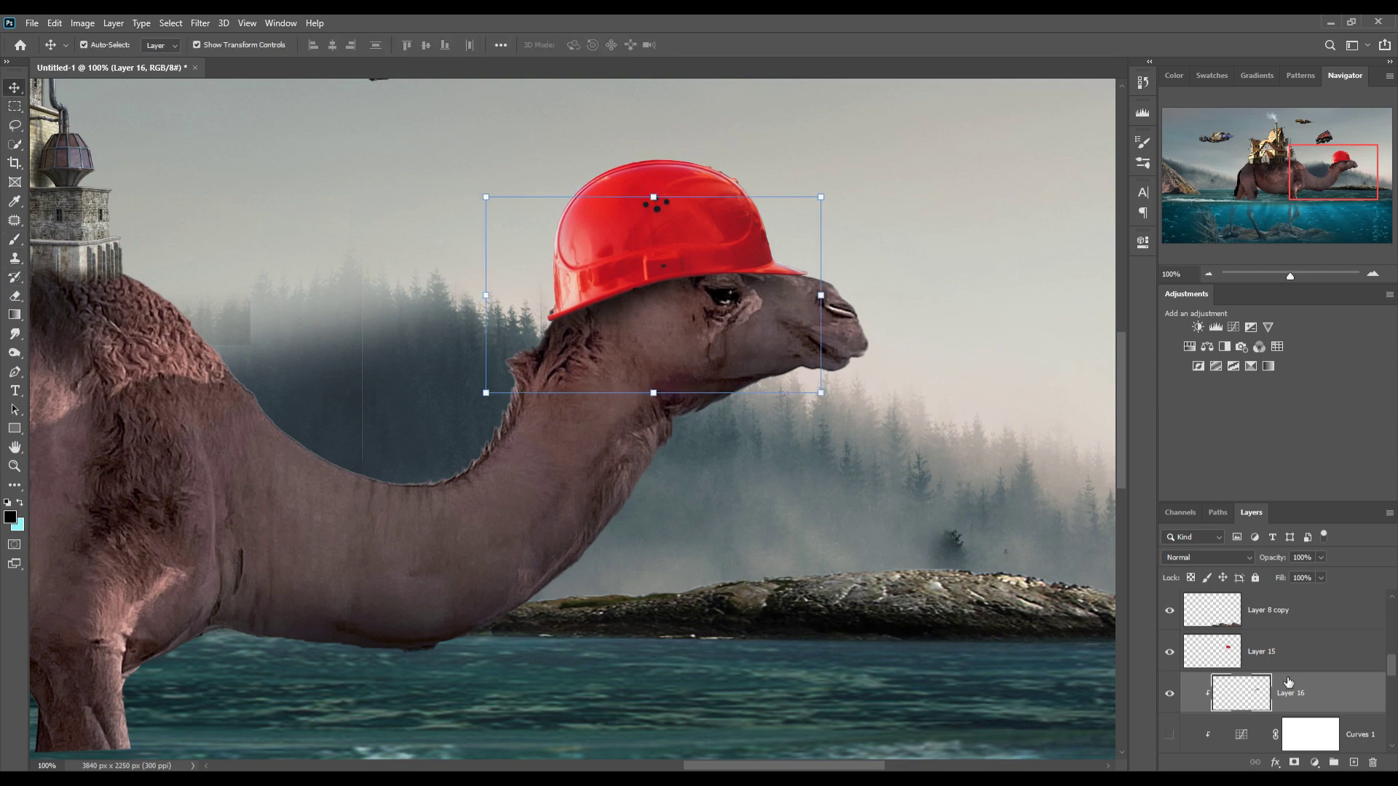
click(1327, 658)
scroll(1327, 658, down, 3)
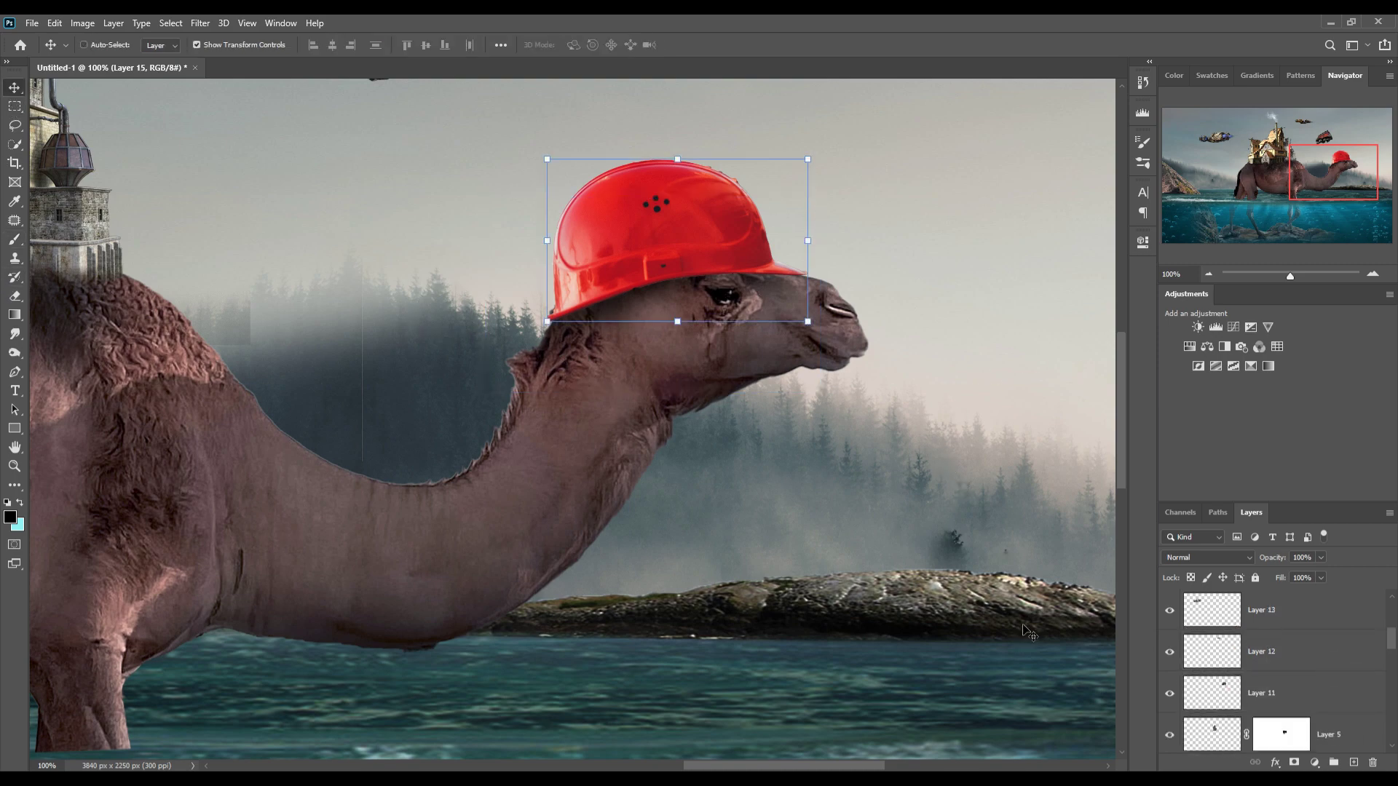
key(ctrl+0)
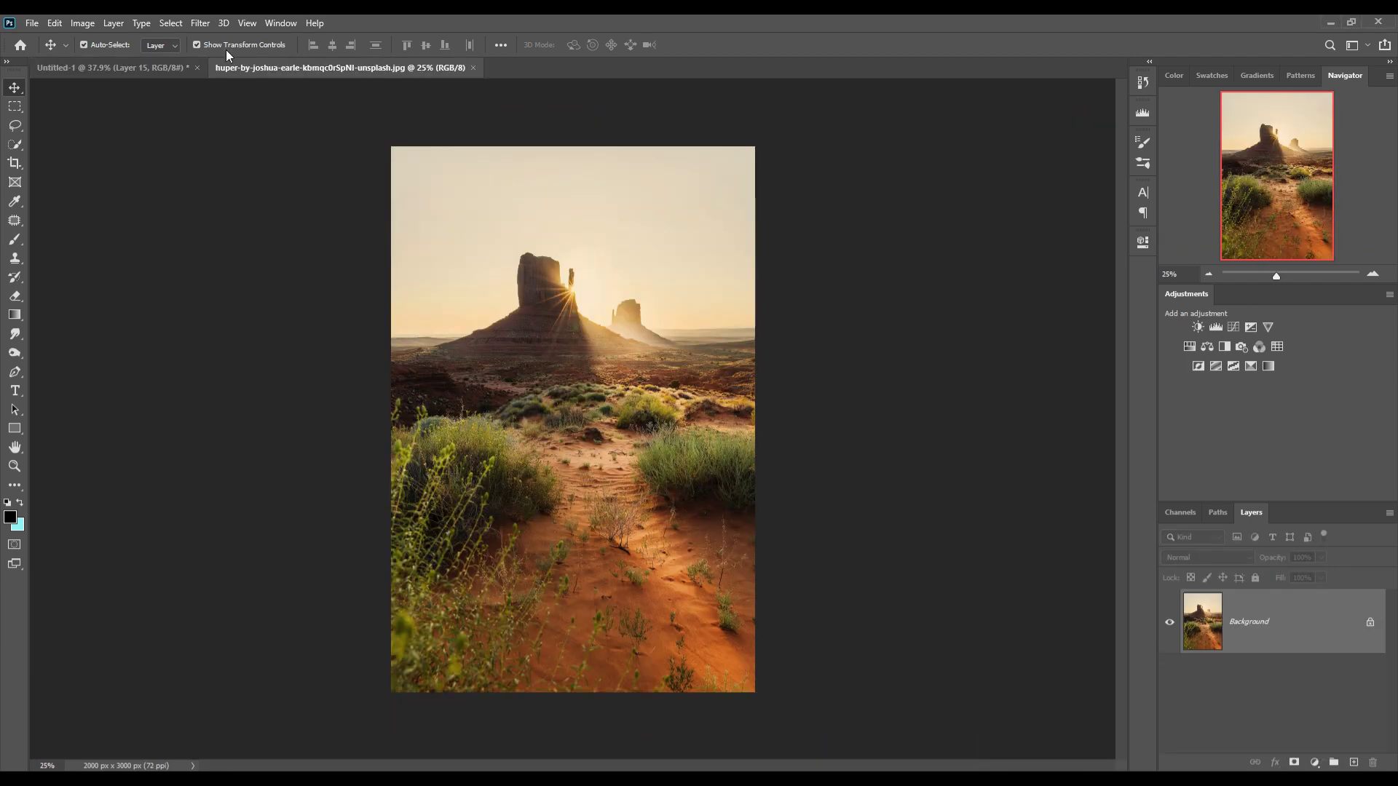
Step: Place the desert photo in the composite, shrink it onto the camel's back and widen it
mouse_move(291, 68)
mouse_down()
mouse_move(292, 124)
mouse_move(901, 120)
mouse_up()
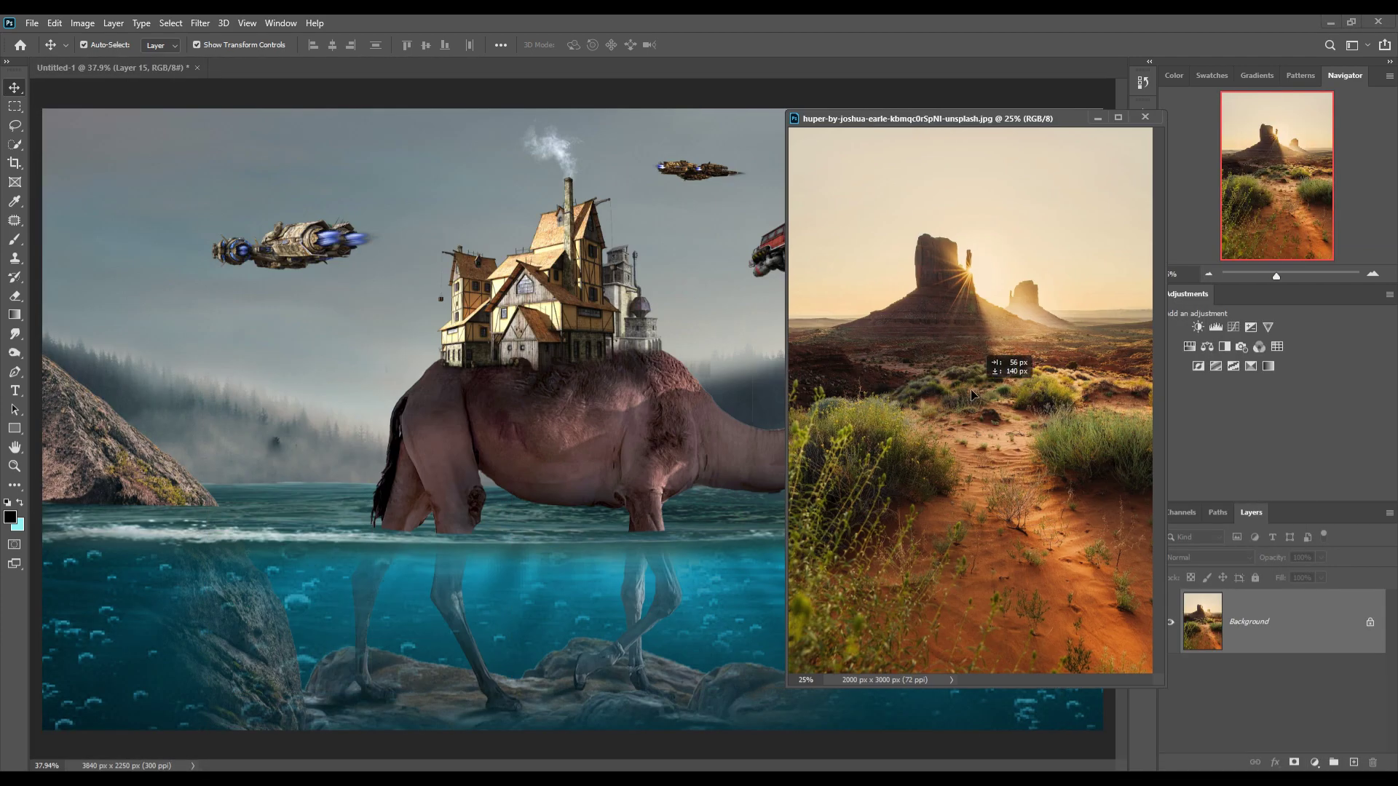
drag(548, 348, 550, 349)
click(1145, 117)
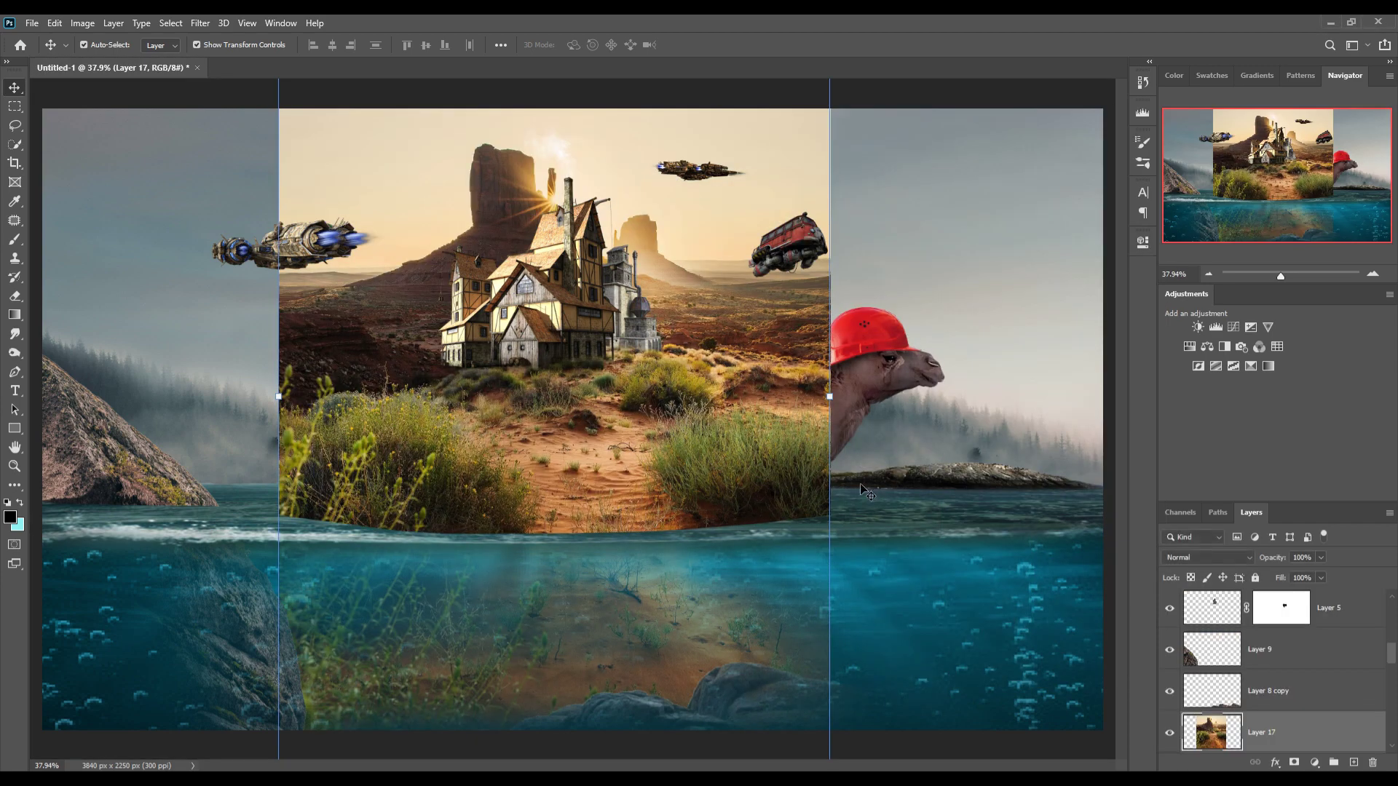
key(ctrl+t)
drag(821, 413, 460, 412)
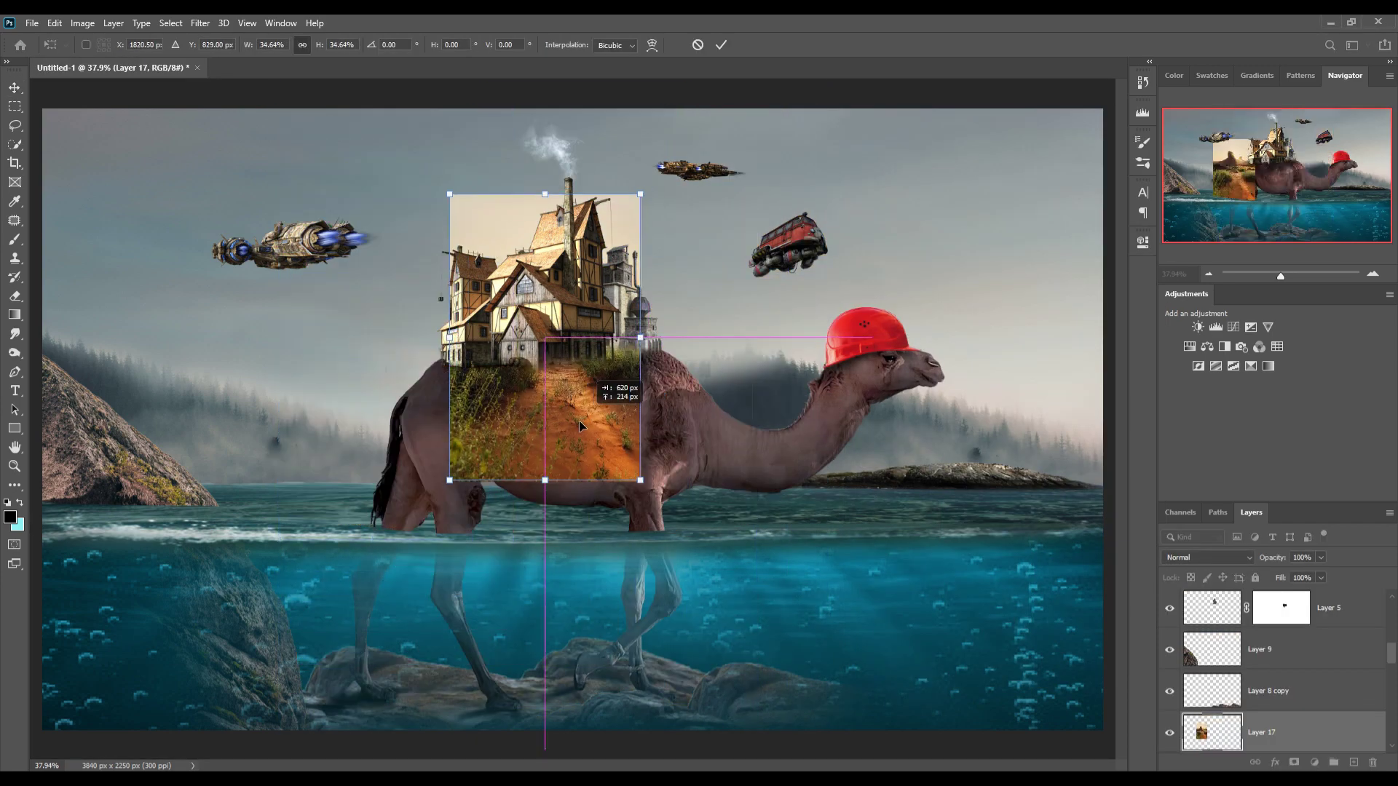
drag(413, 476, 573, 434)
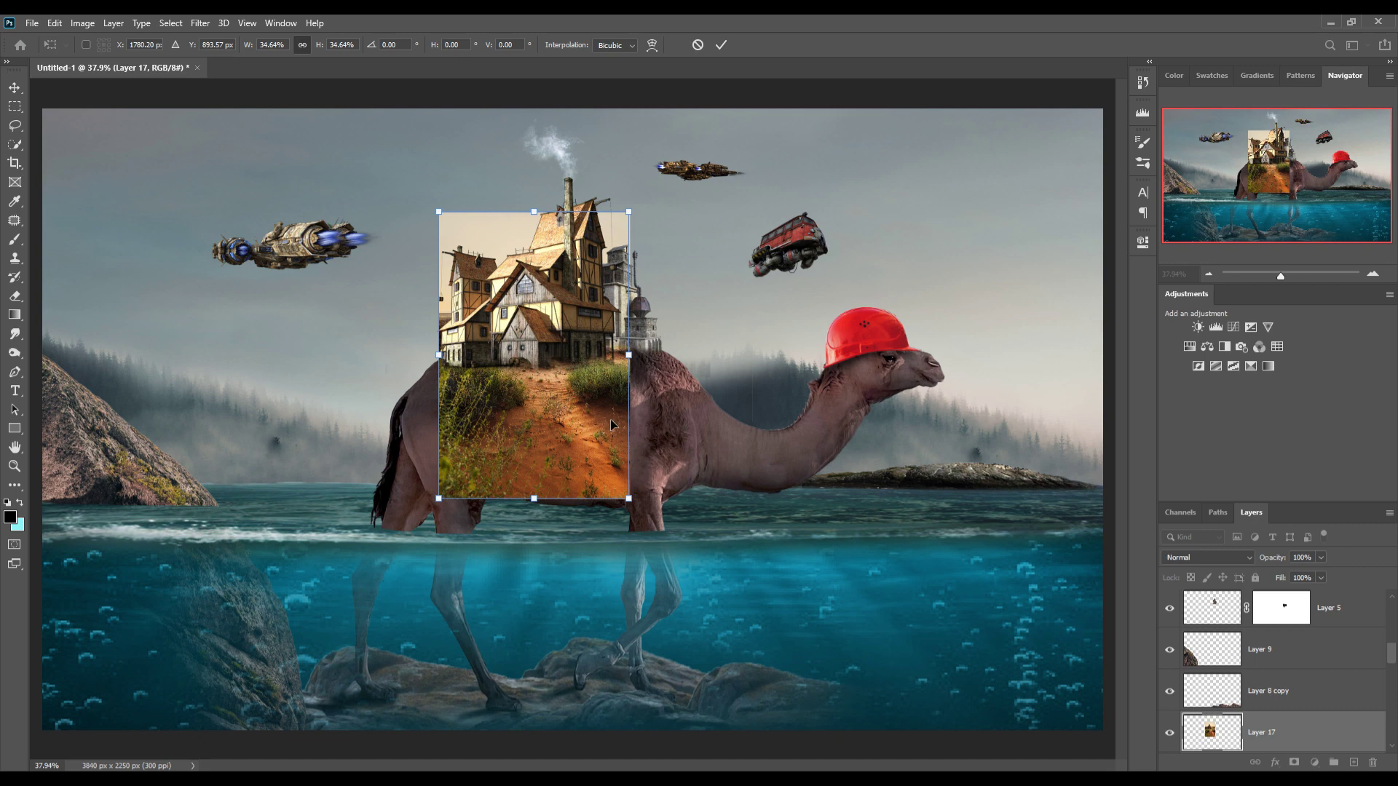
drag(635, 504, 677, 508)
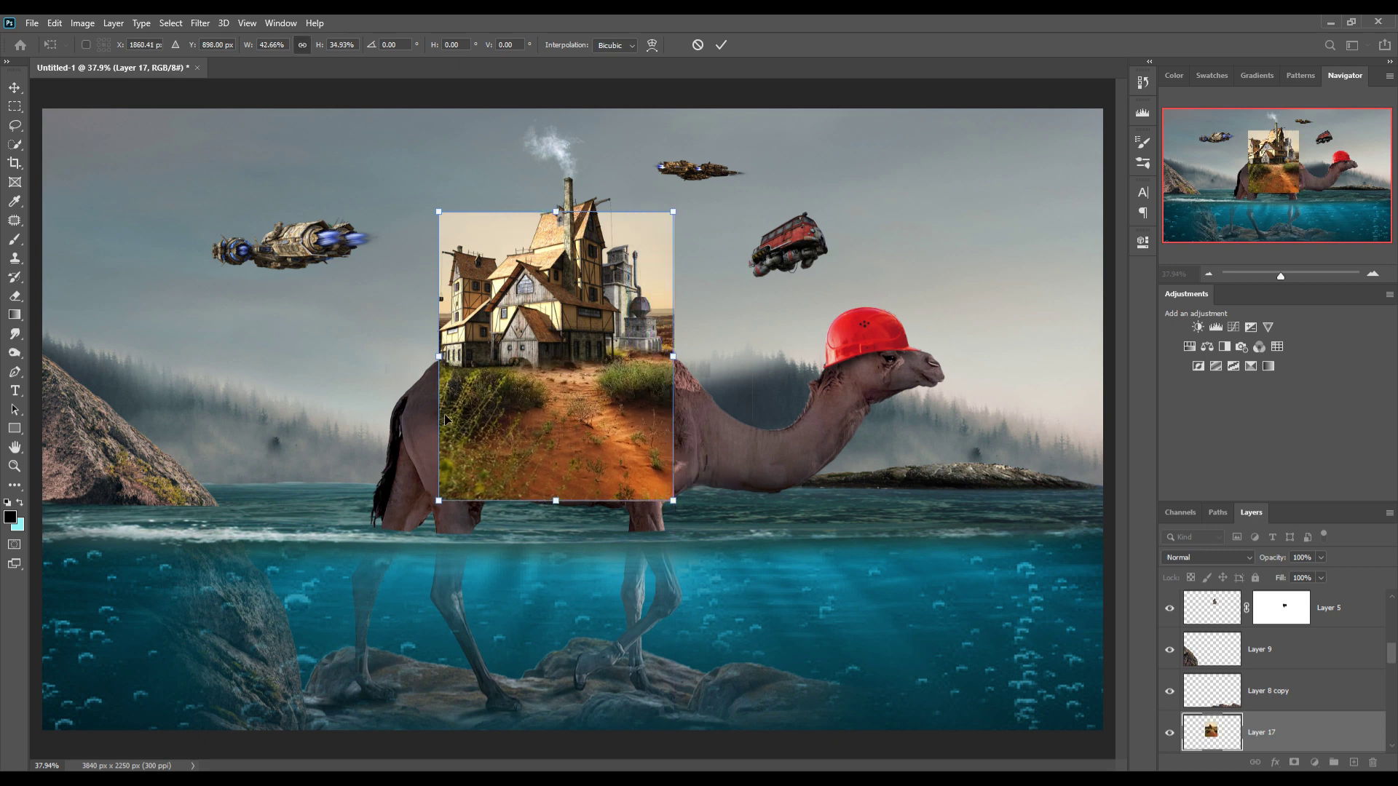
drag(444, 428, 396, 428)
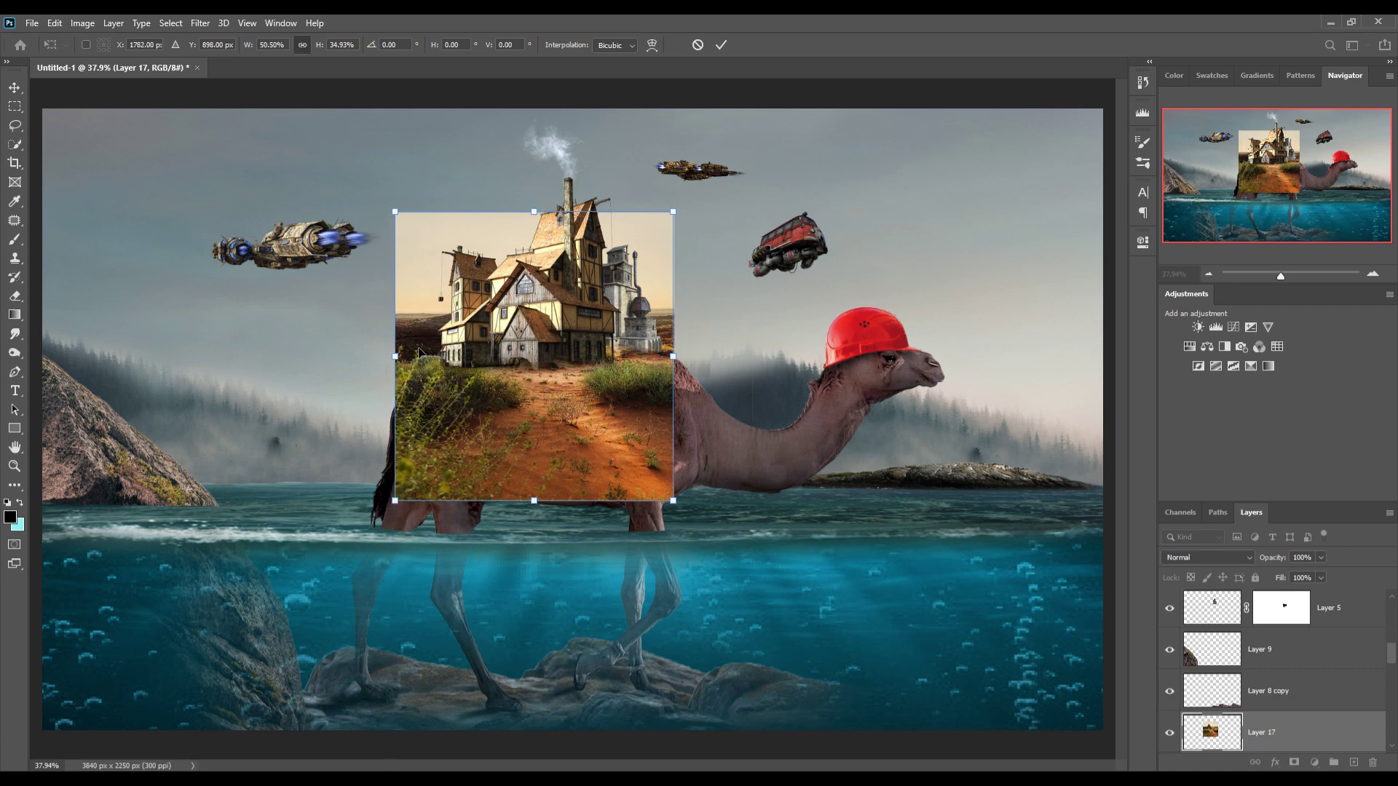
Step: Warp the image's corners into a rounded mound curving over the camel's hump
click(722, 44)
click(55, 22)
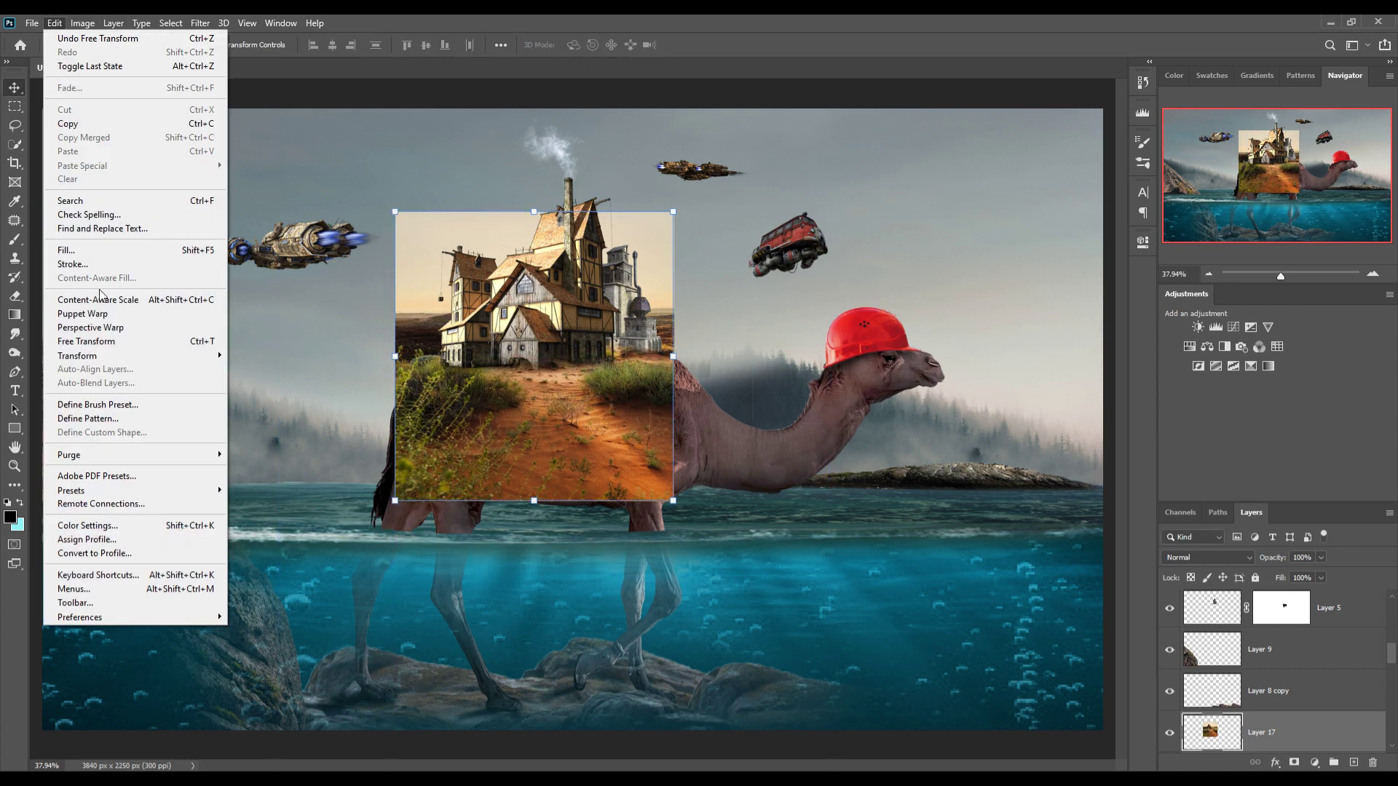
click(251, 454)
mouse_move(395, 212)
mouse_down()
mouse_move(491, 264)
mouse_move(435, 367)
mouse_up()
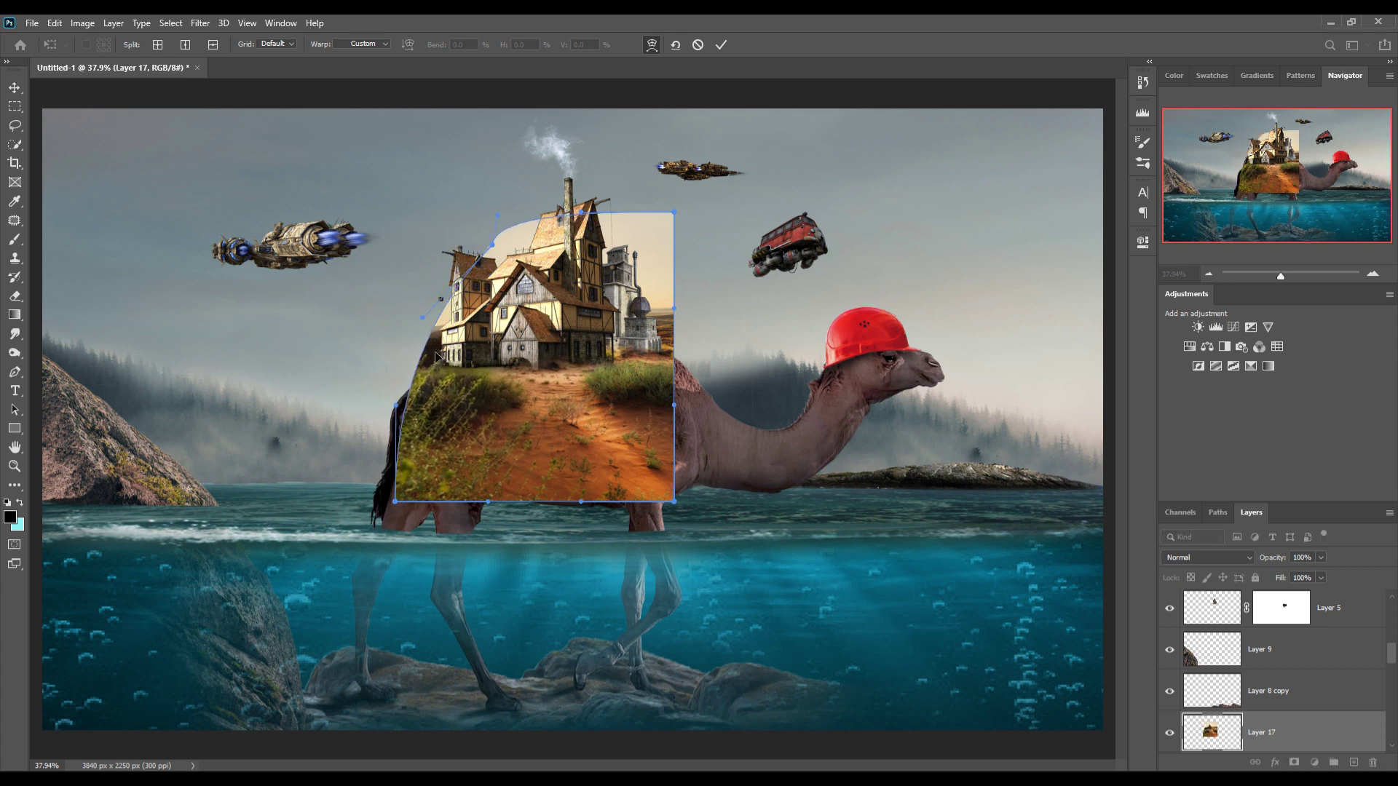
mouse_move(408, 495)
mouse_down()
mouse_move(426, 377)
mouse_move(436, 387)
mouse_up()
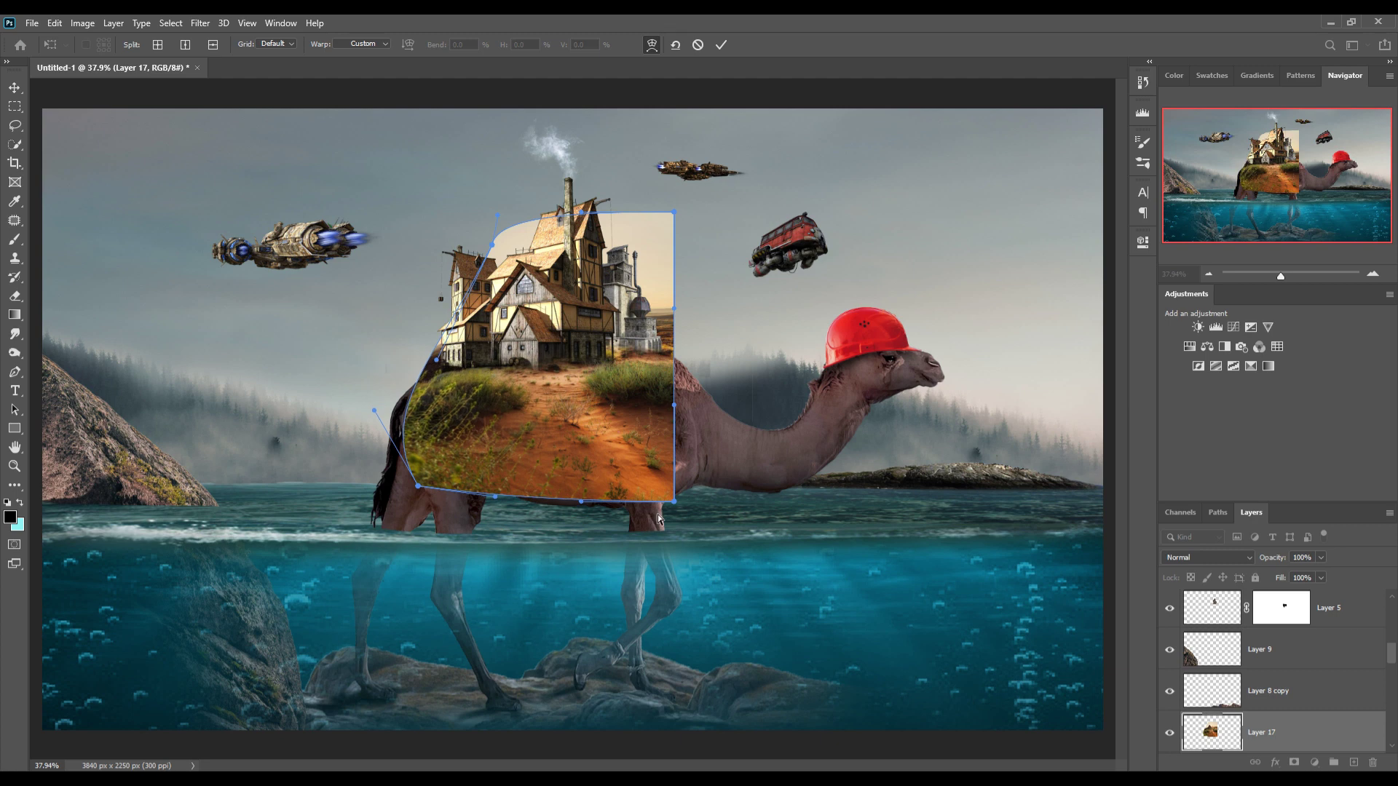
drag(675, 501, 721, 487)
drag(706, 391, 732, 453)
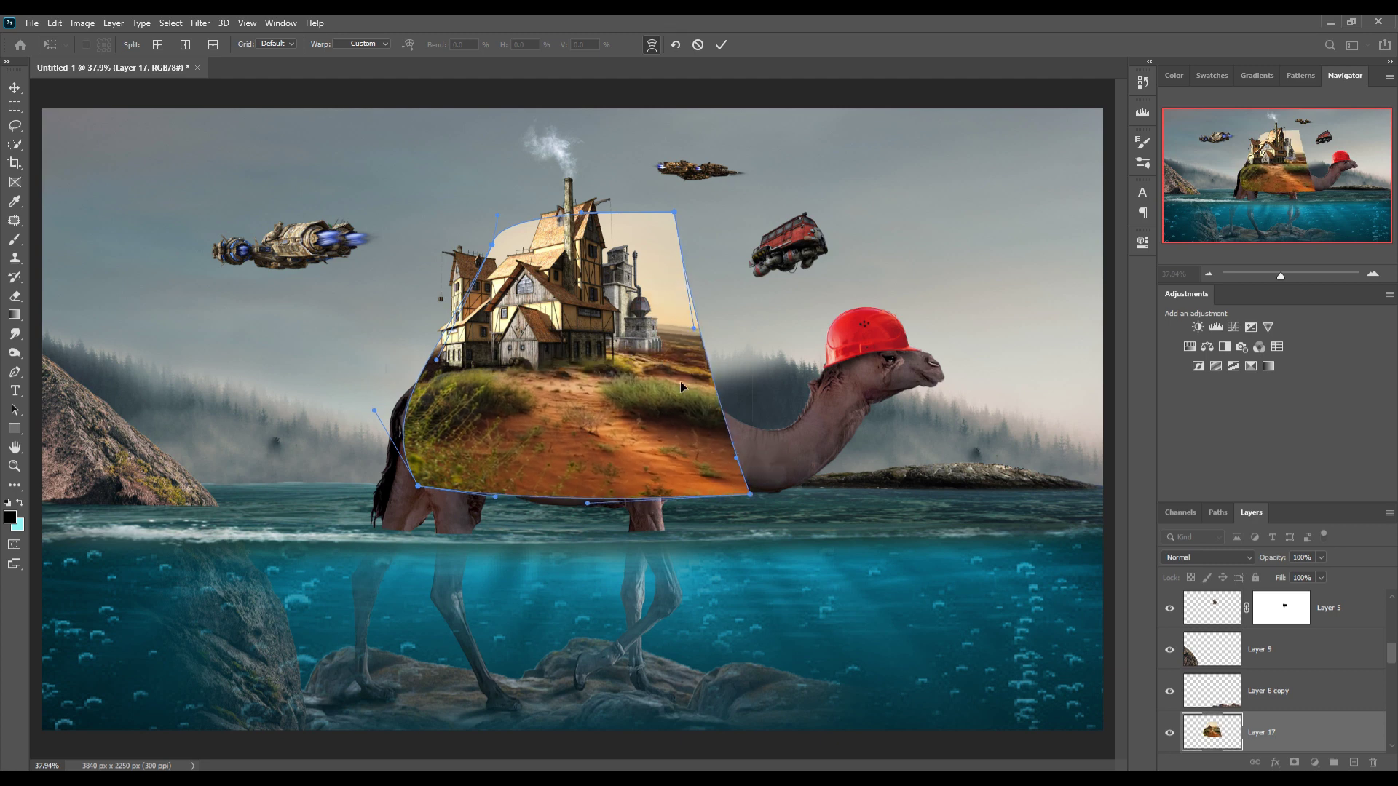
drag(674, 212, 647, 229)
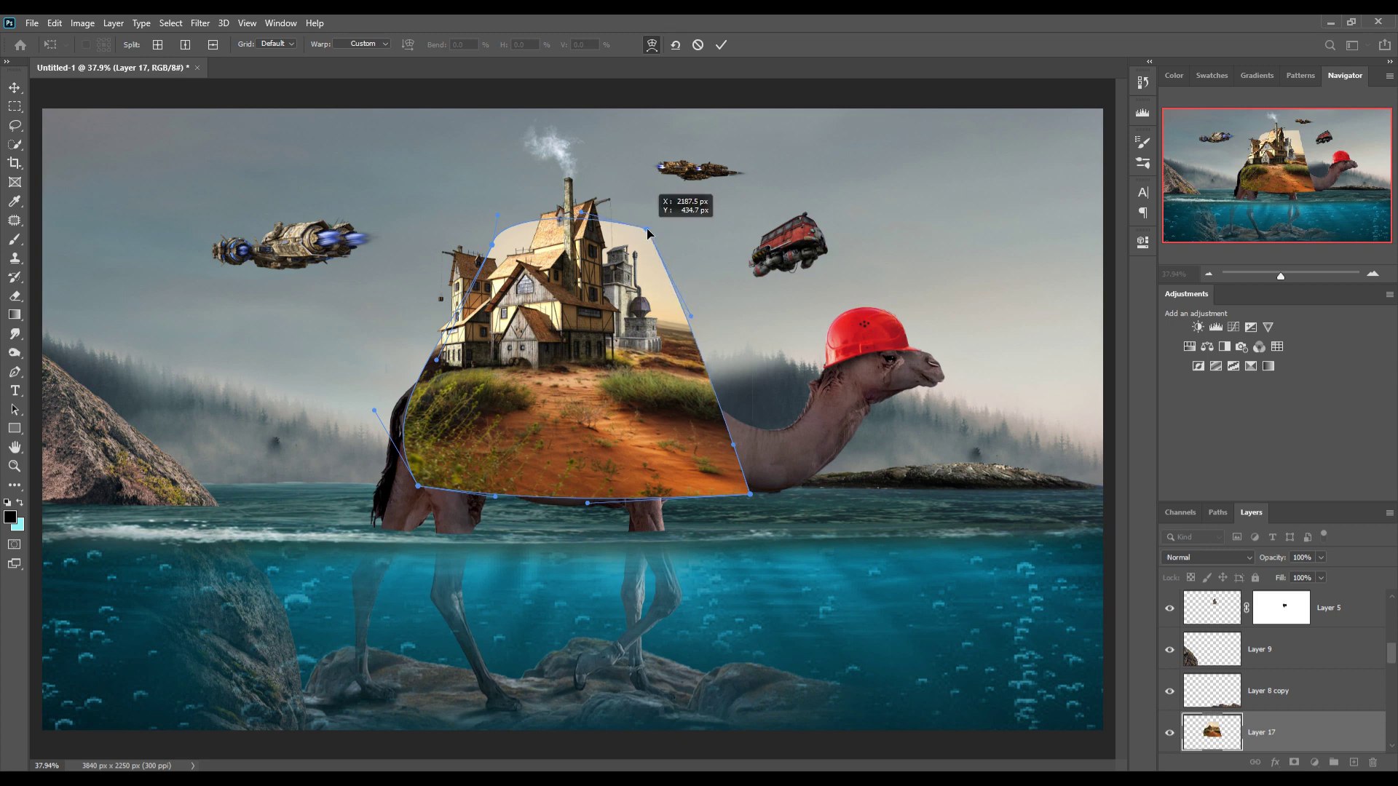
click(714, 43)
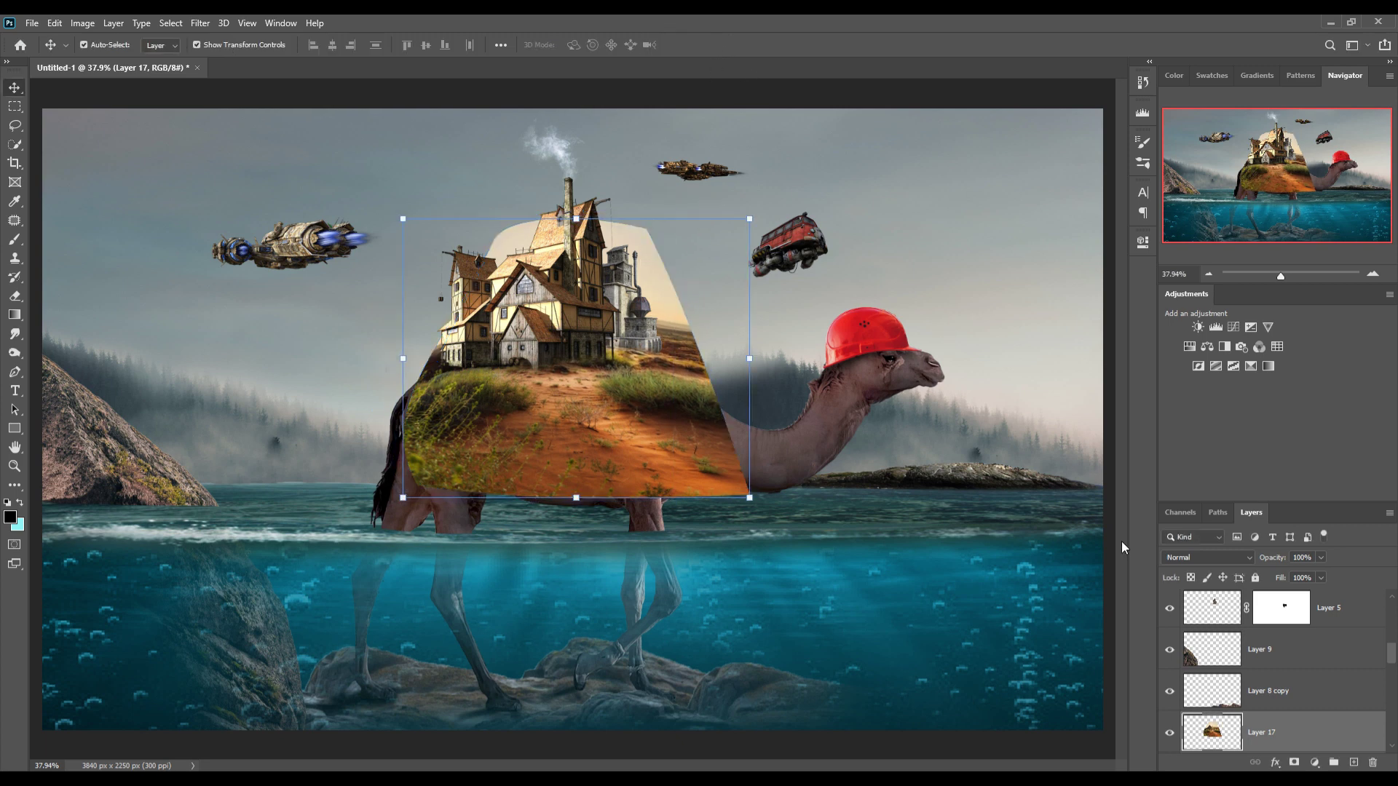
Step: Mask Layer 17 with a black brush, hiding the tan background and bottom-right edge
click(1296, 763)
key(b)
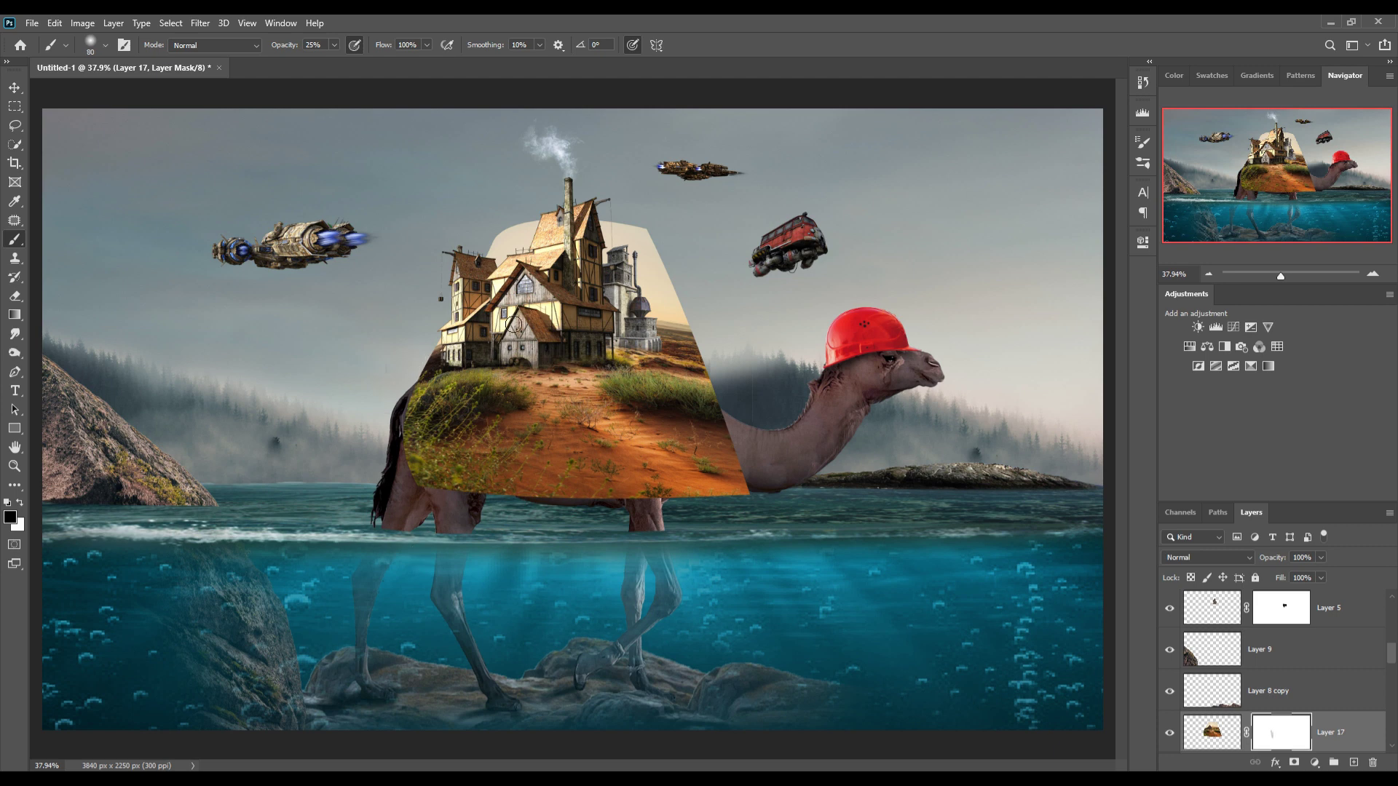
click(335, 45)
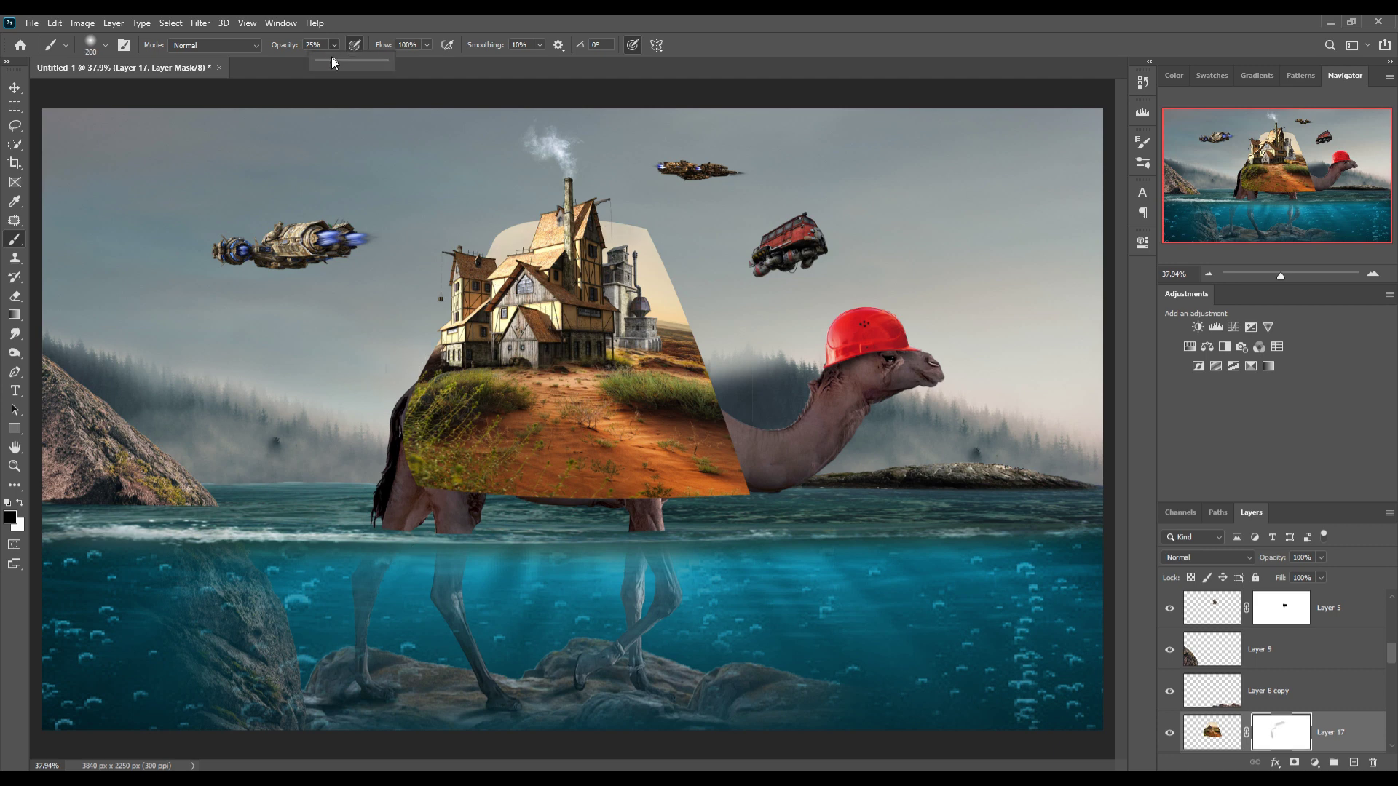
drag(531, 239, 582, 290)
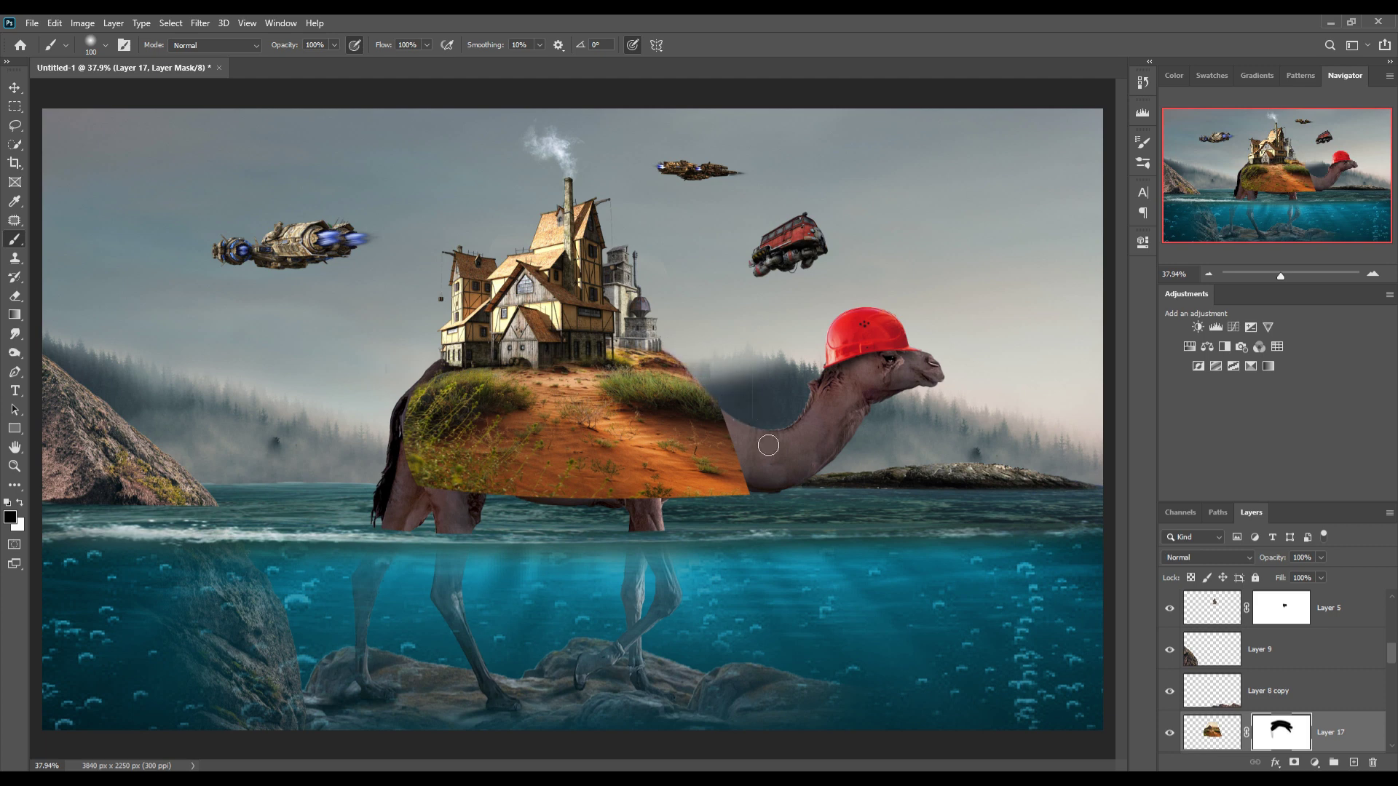
click(746, 486)
drag(729, 483, 627, 492)
Step: With a larger brush, mask the shell's lower edges above the front legs, belly and rear leg
key(bracketright)
key(bracketright)
key(bracketright)
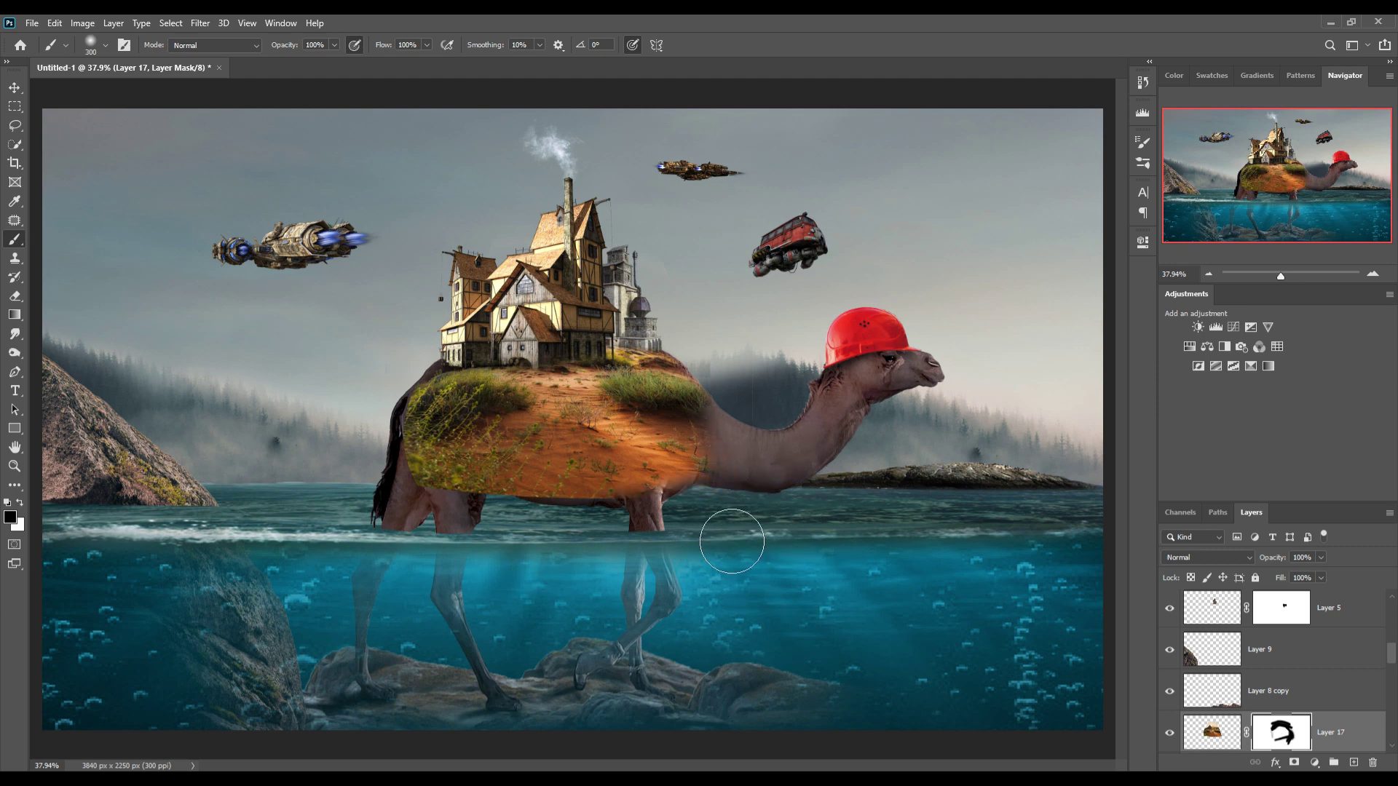
click(632, 489)
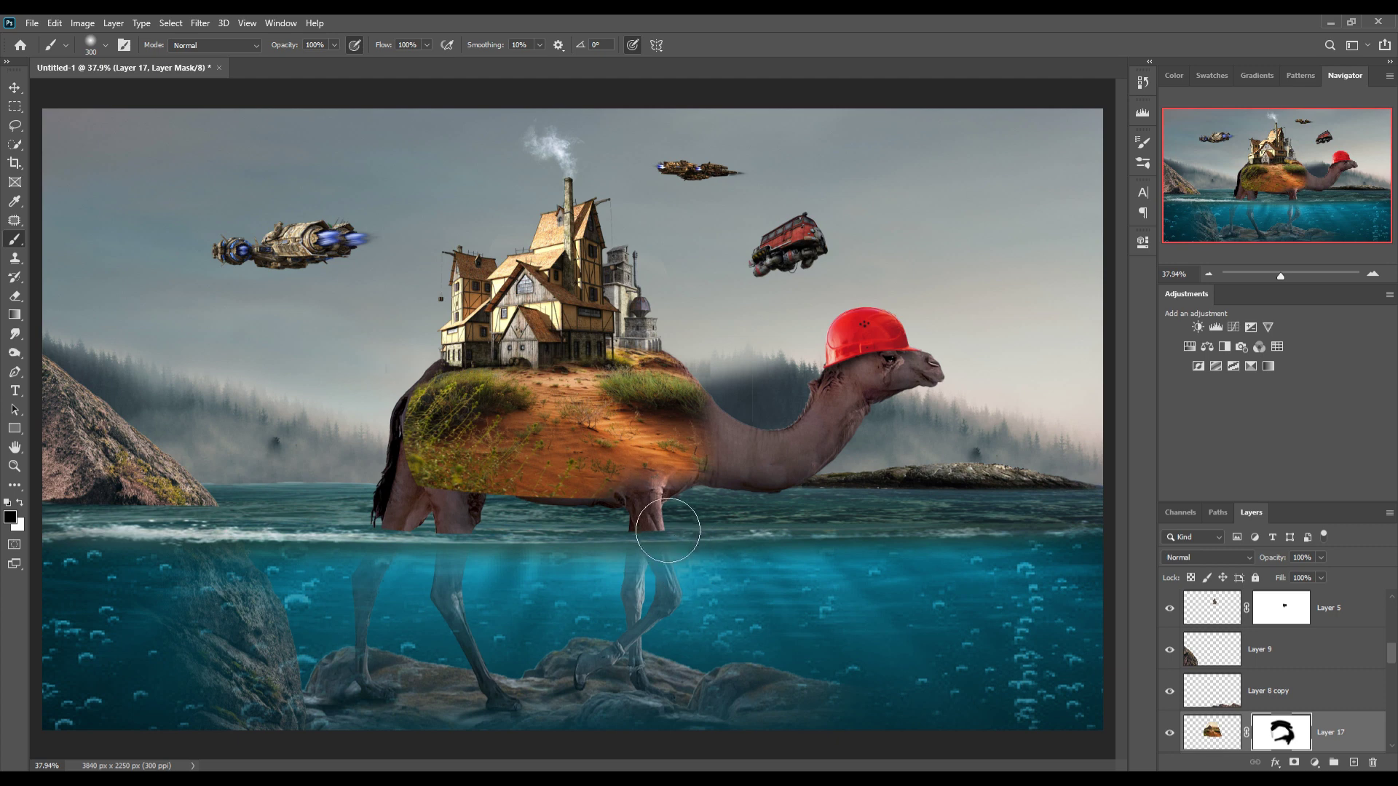
drag(638, 480, 642, 464)
drag(594, 510, 503, 495)
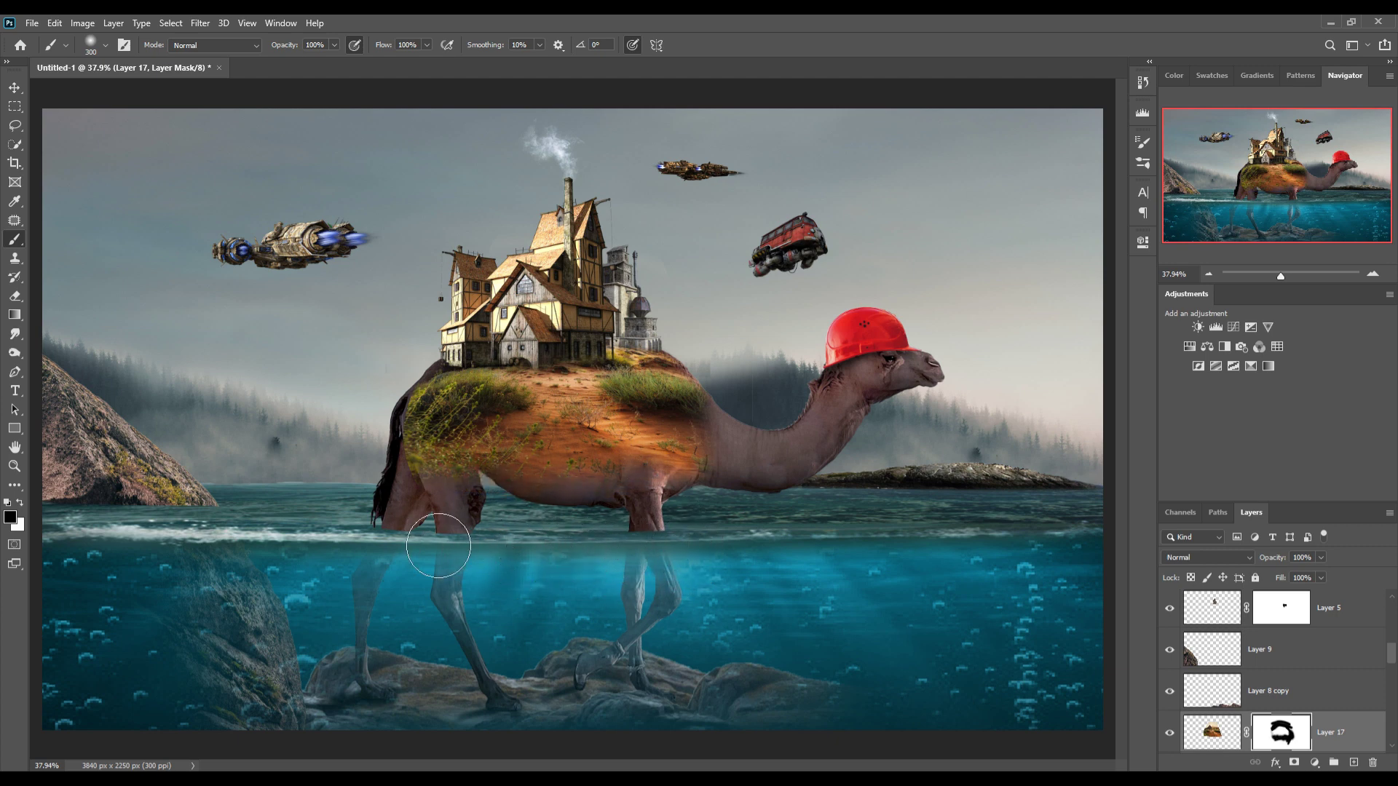
drag(473, 498, 414, 513)
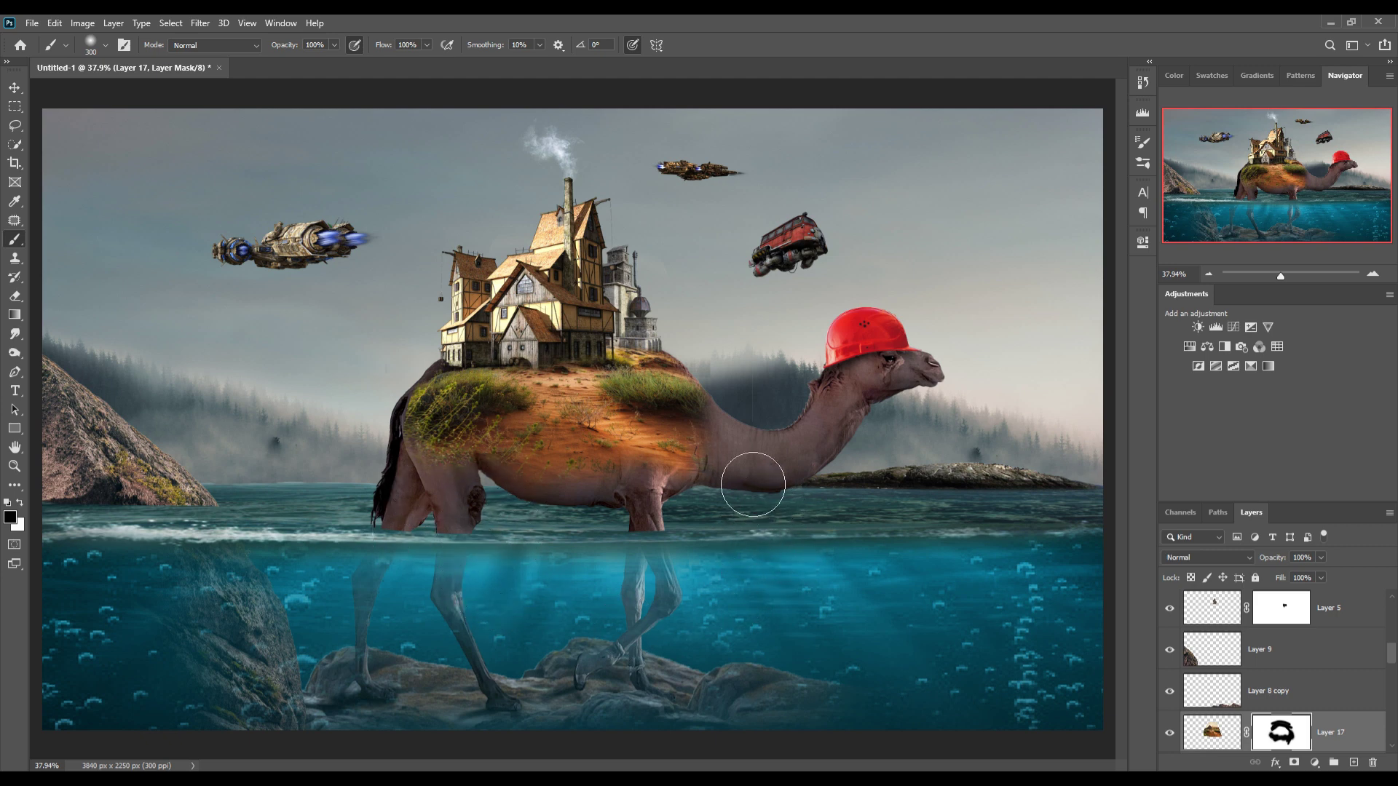
click(15, 87)
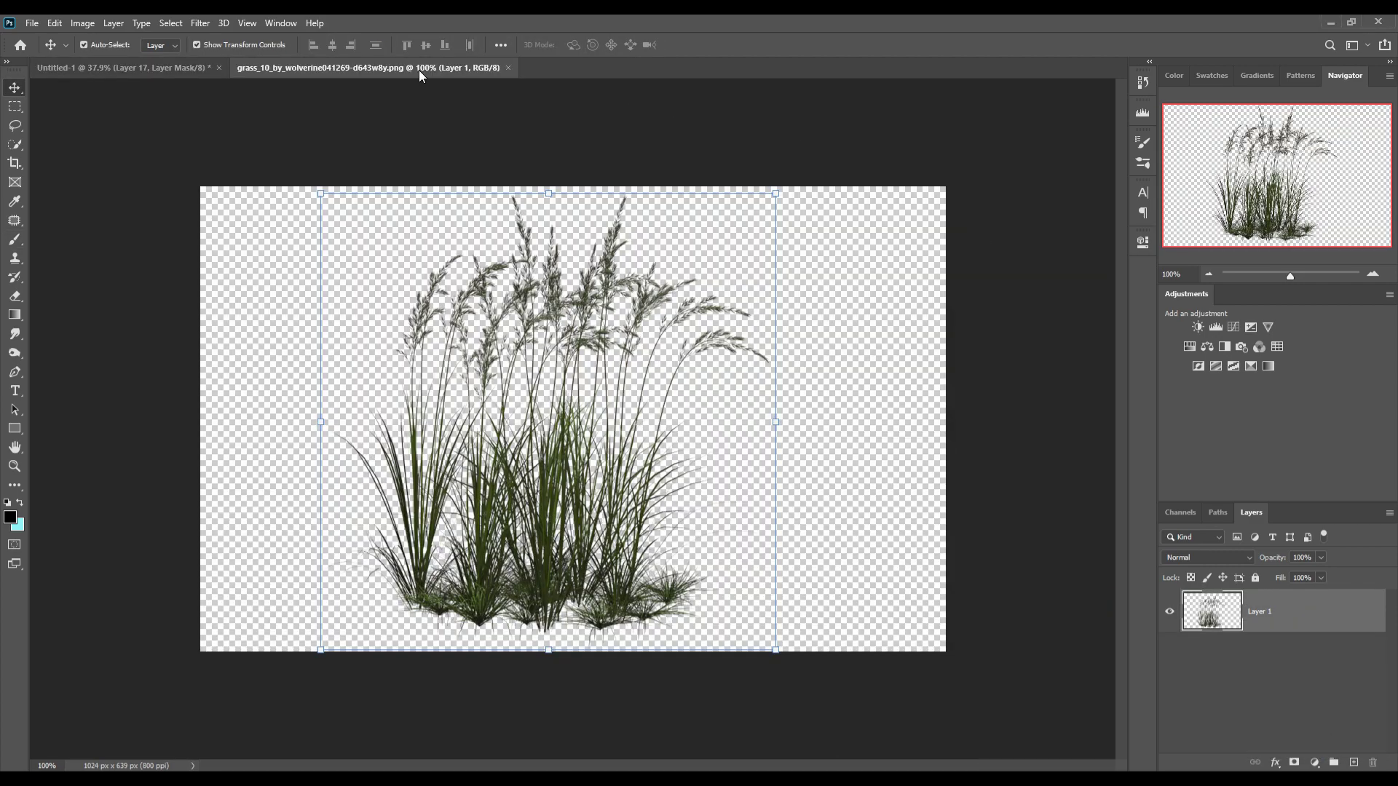
Step: Add the tall grass to the composite, shrunk and tilted beside the houses on the left
mouse_move(418, 69)
mouse_down()
mouse_move(412, 128)
mouse_move(1004, 214)
mouse_up()
drag(1101, 543, 414, 347)
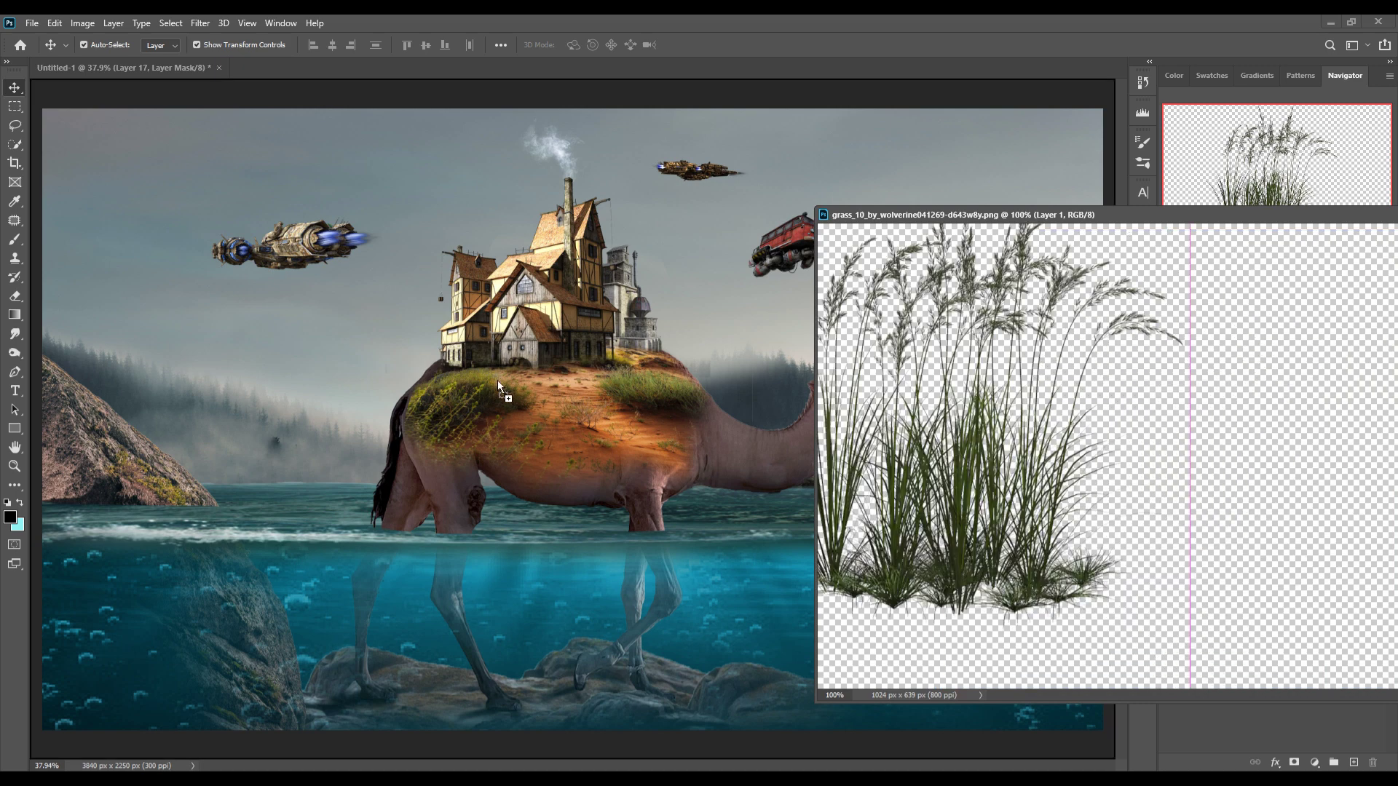
mouse_move(524, 227)
mouse_down()
mouse_move(431, 318)
mouse_move(418, 306)
mouse_move(391, 380)
mouse_move(435, 364)
mouse_up()
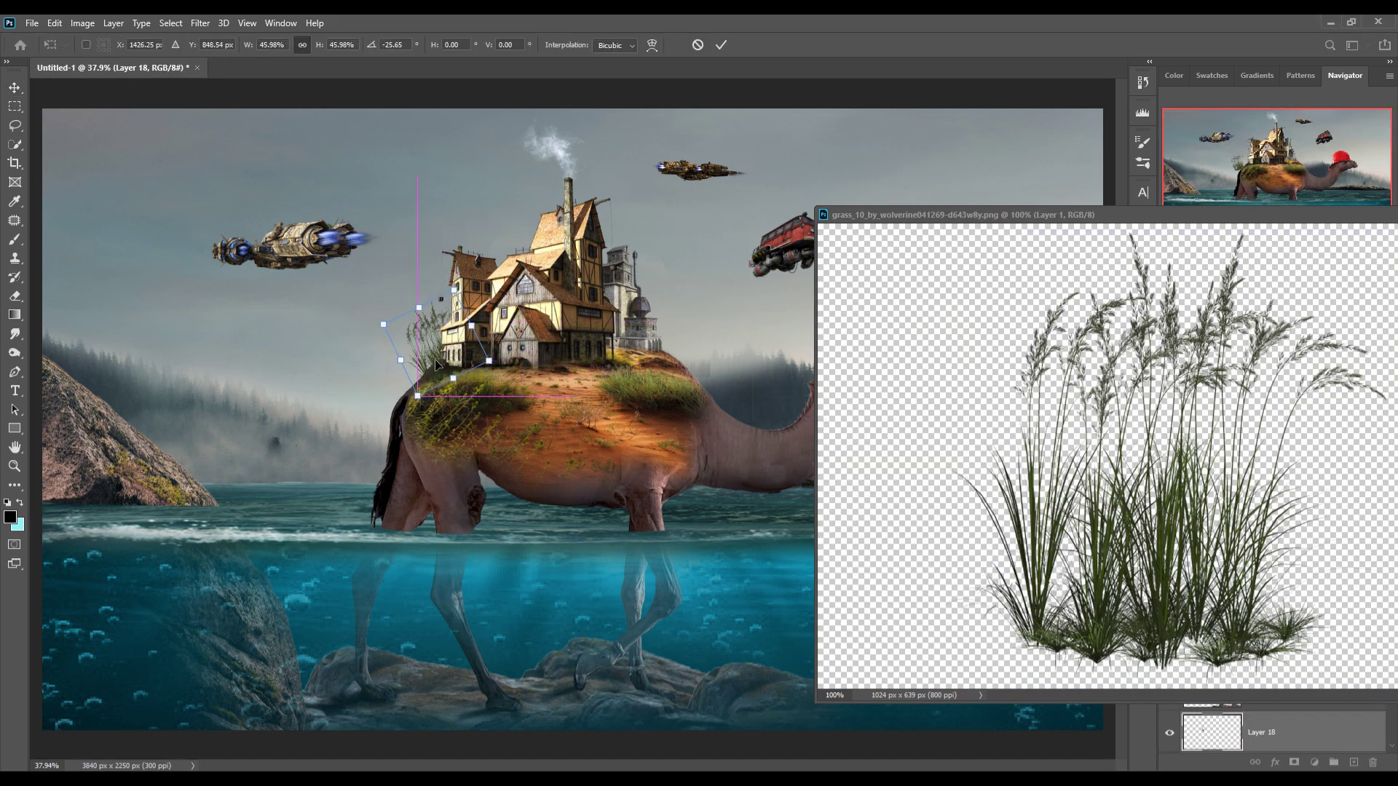
click(720, 45)
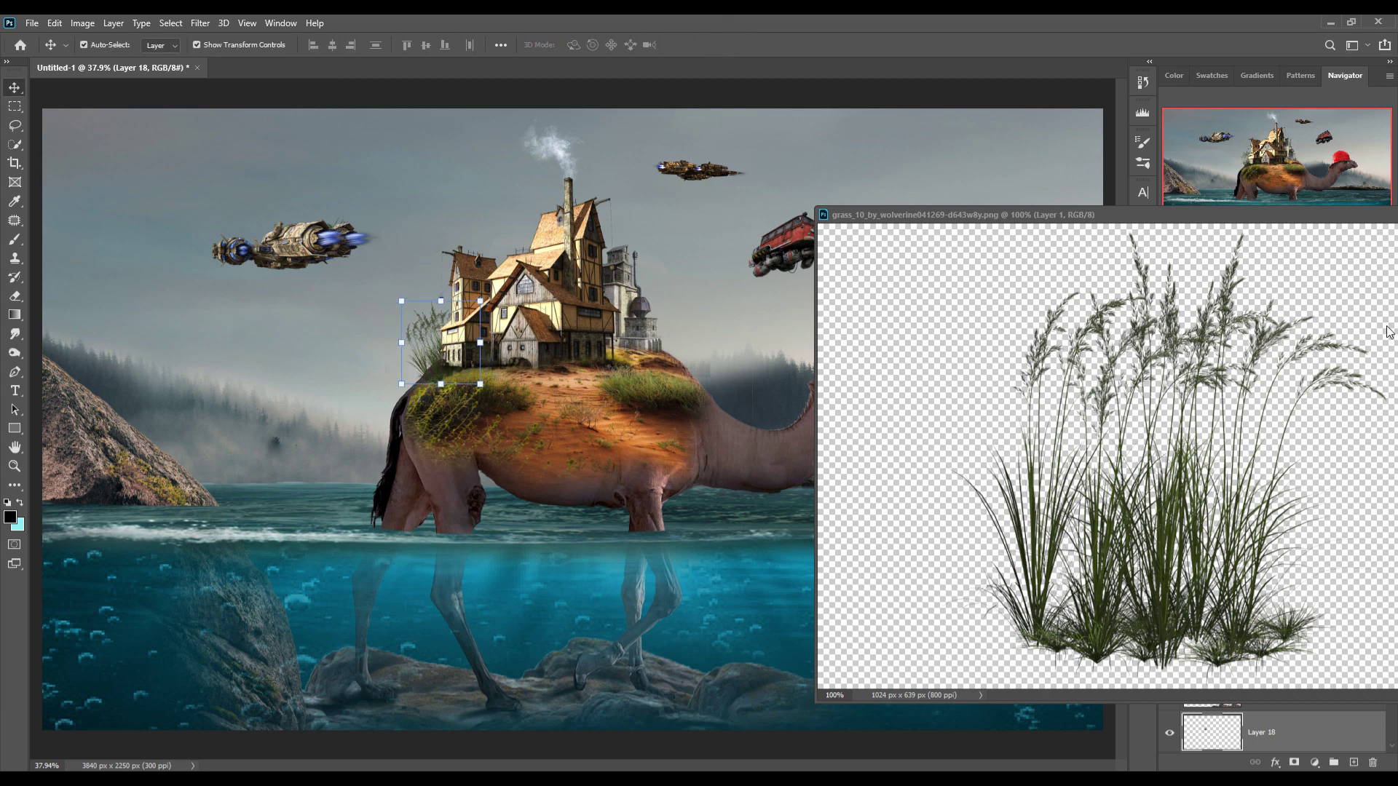
drag(1332, 219, 927, 415)
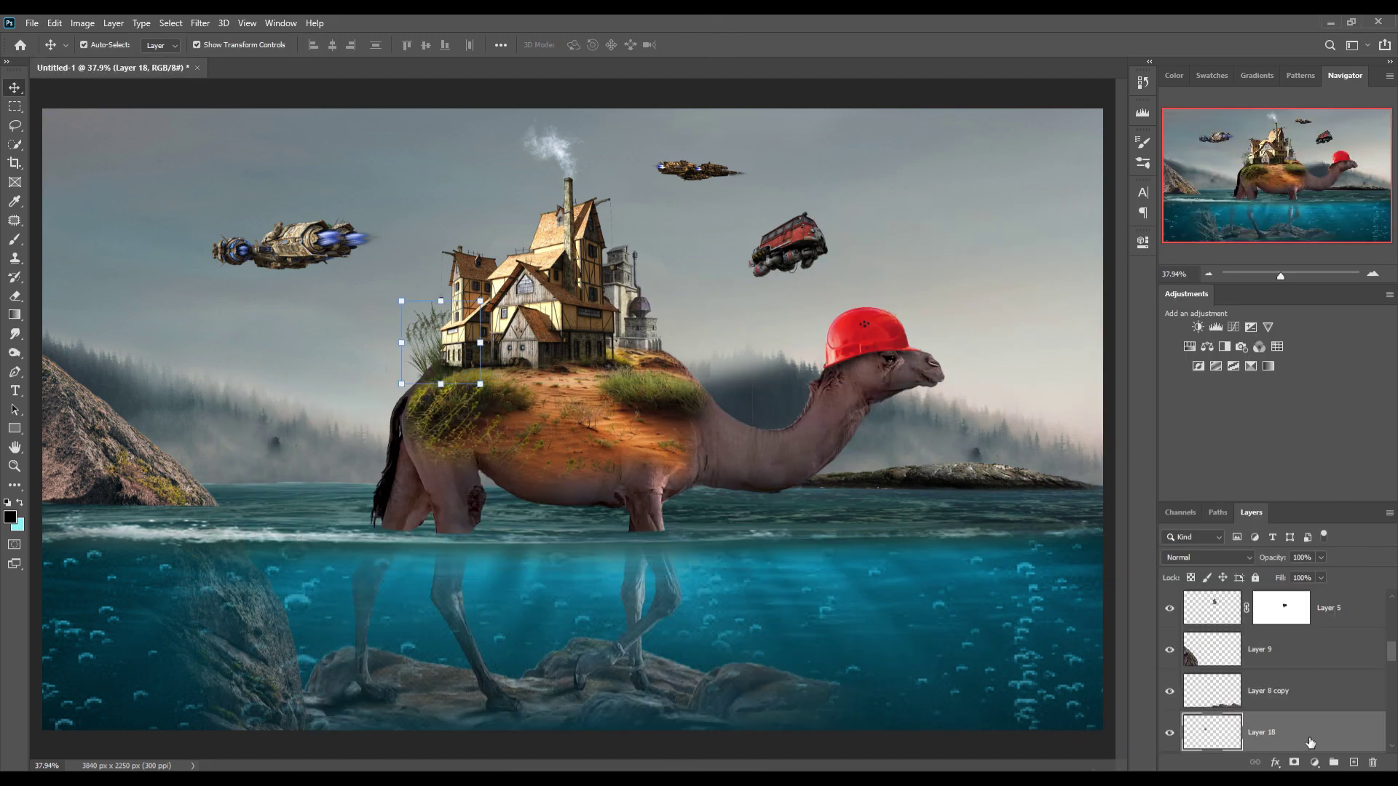
Step: Duplicate the grass layer and place the copy, scaled and rotated 37.27°, by the tower
right_click(1282, 732)
click(1245, 192)
key(Return)
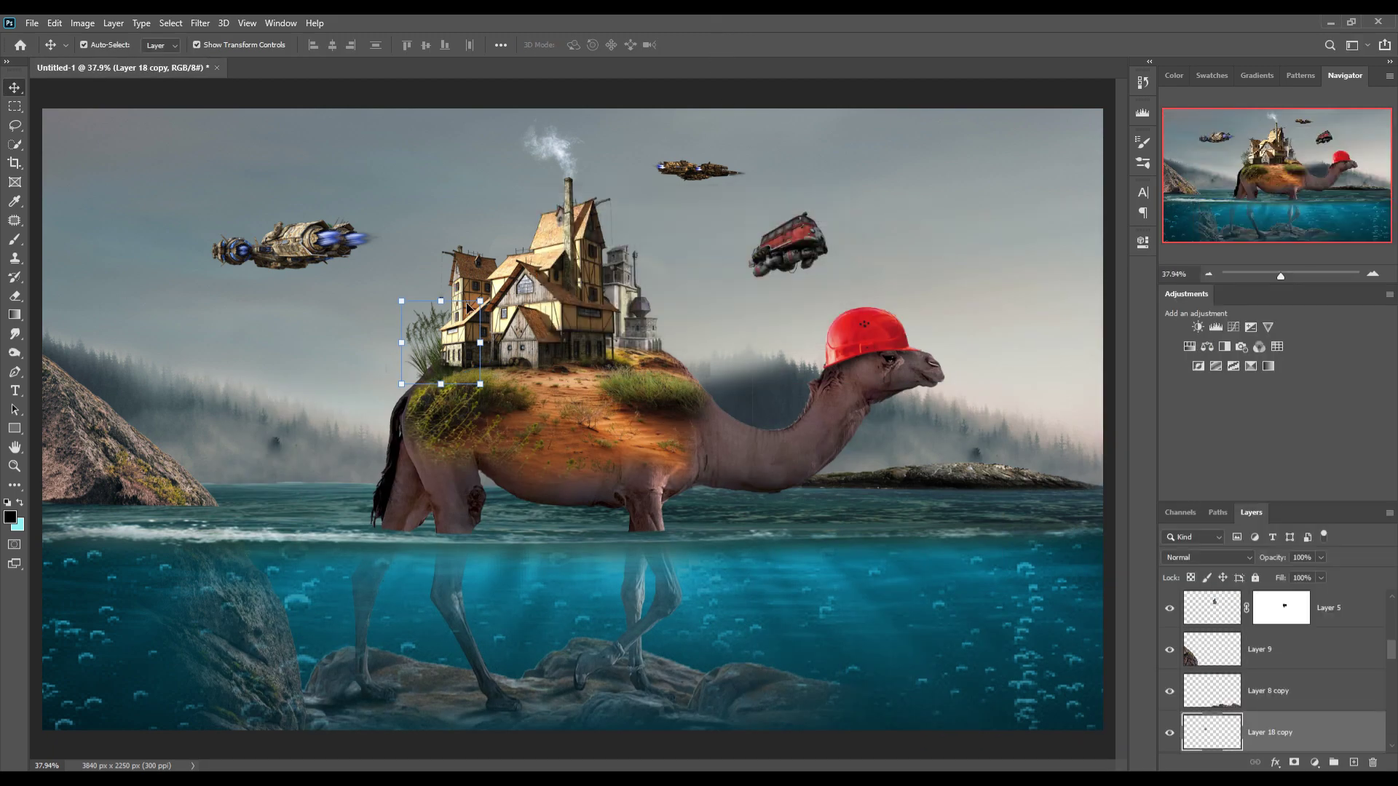
mouse_move(486, 306)
mouse_down()
mouse_move(448, 334)
mouse_move(648, 348)
mouse_up()
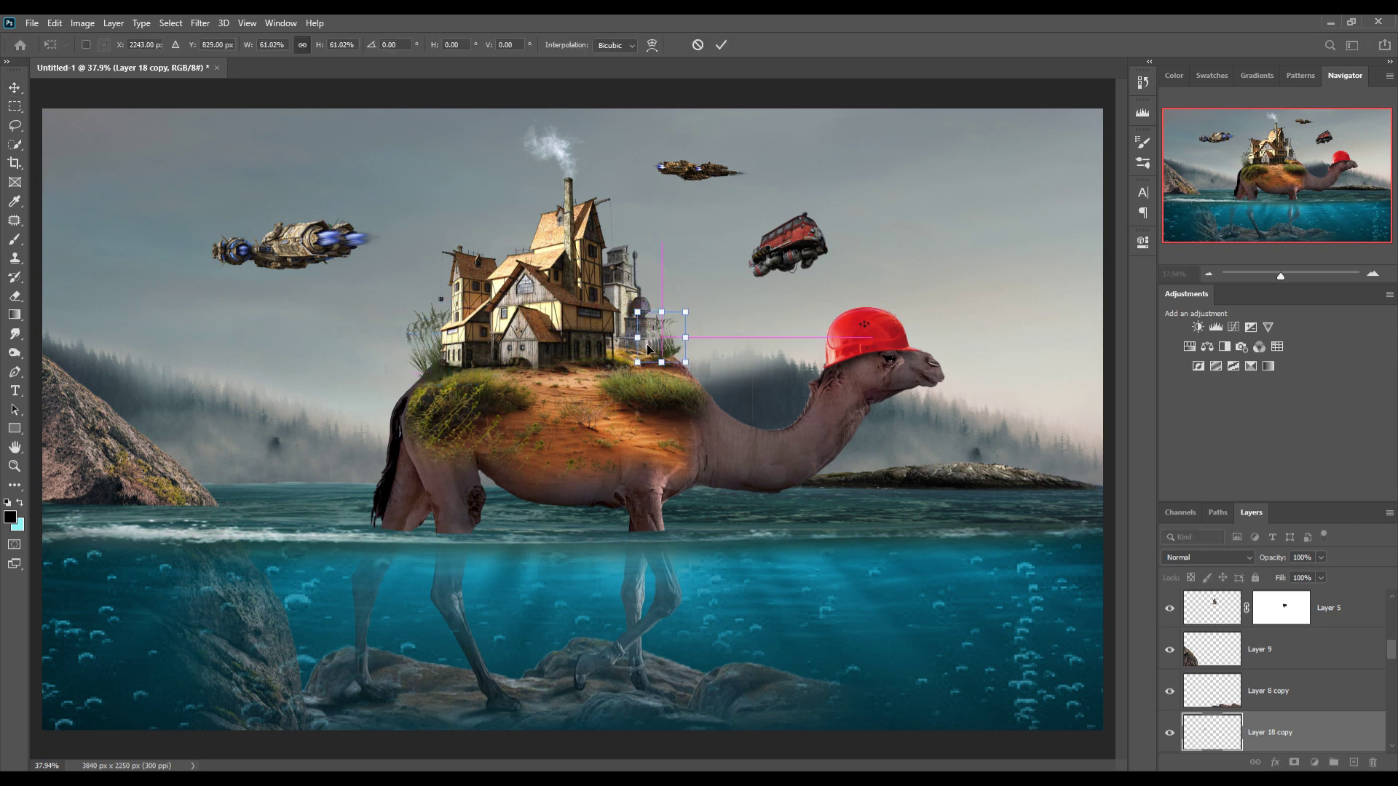
drag(704, 311, 722, 337)
click(717, 48)
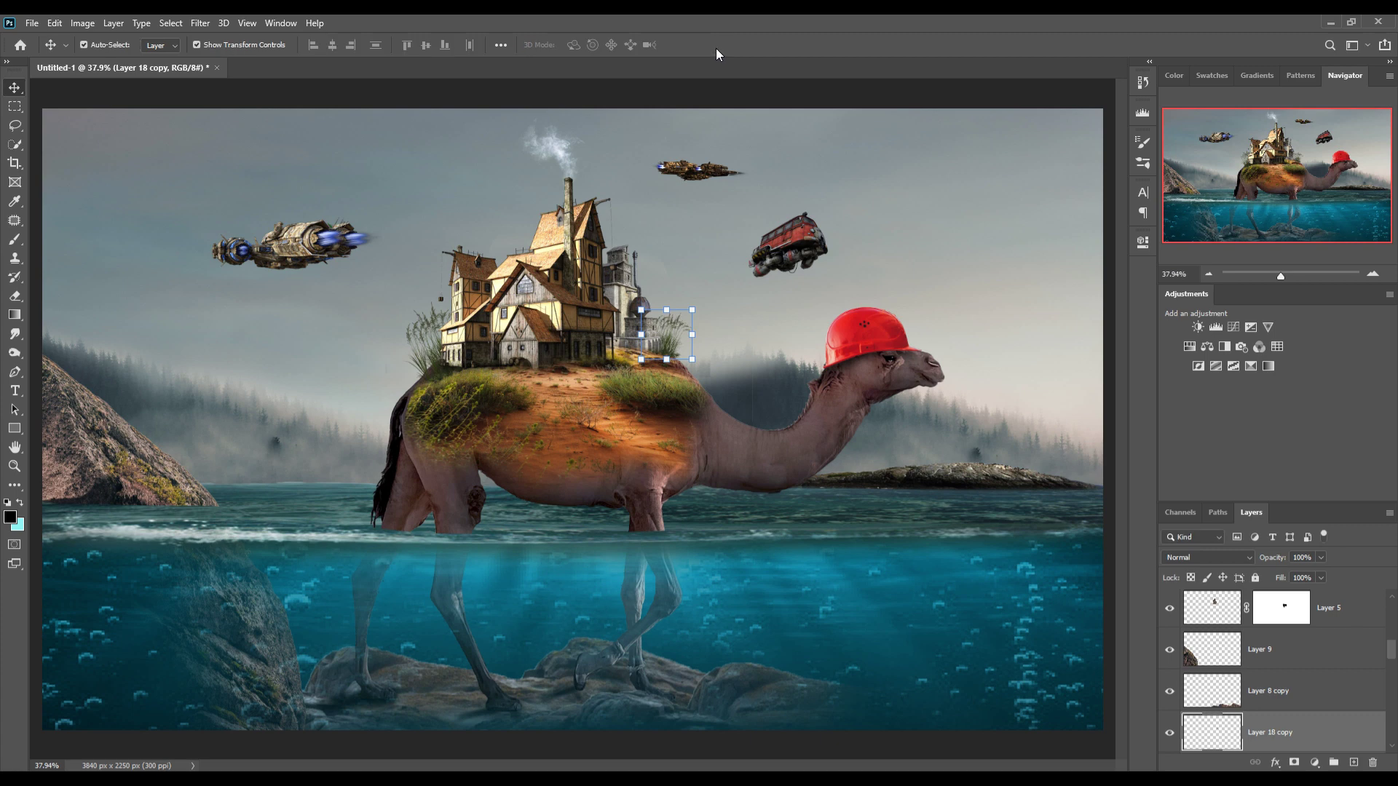
Step: Set up the Brush tool with a 250 px brush for painting the rope
click(14, 129)
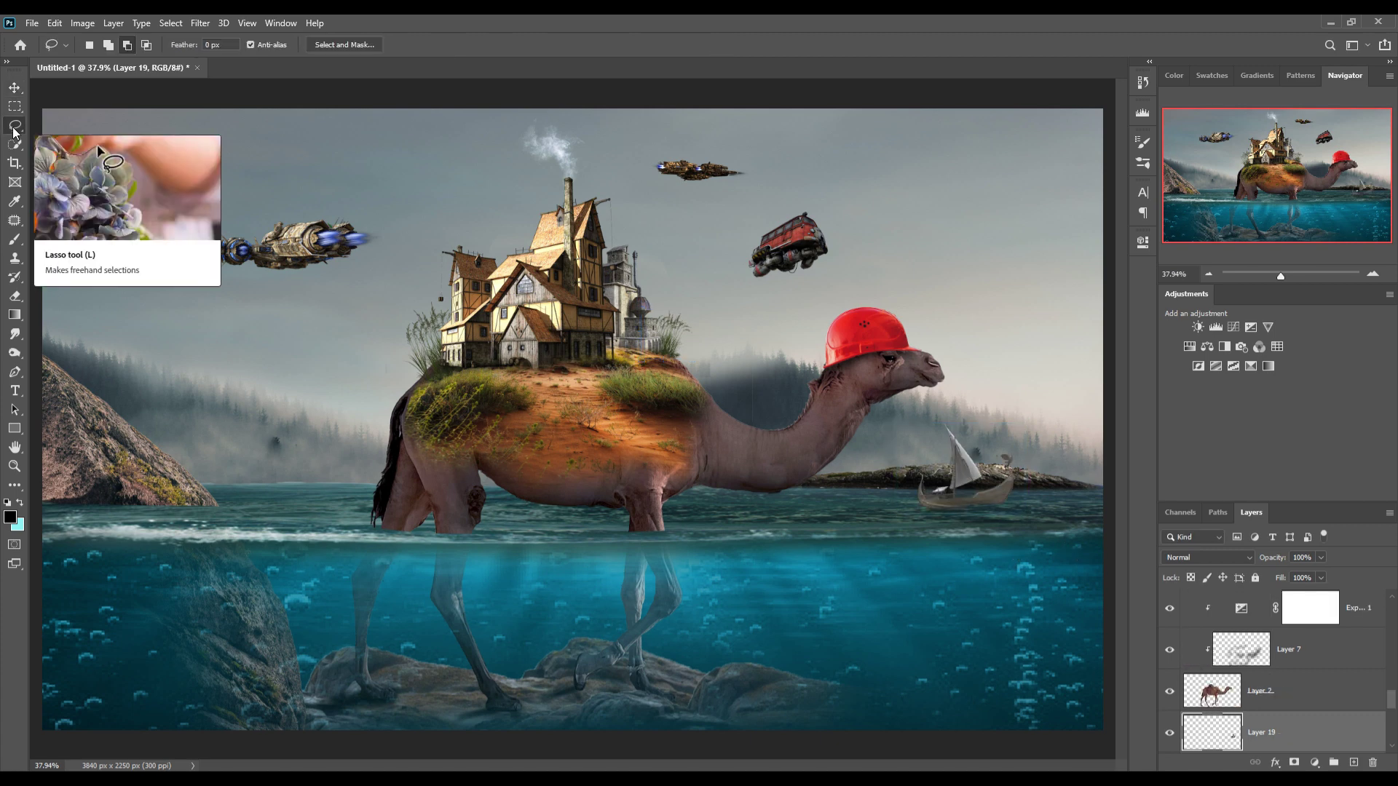
click(14, 239)
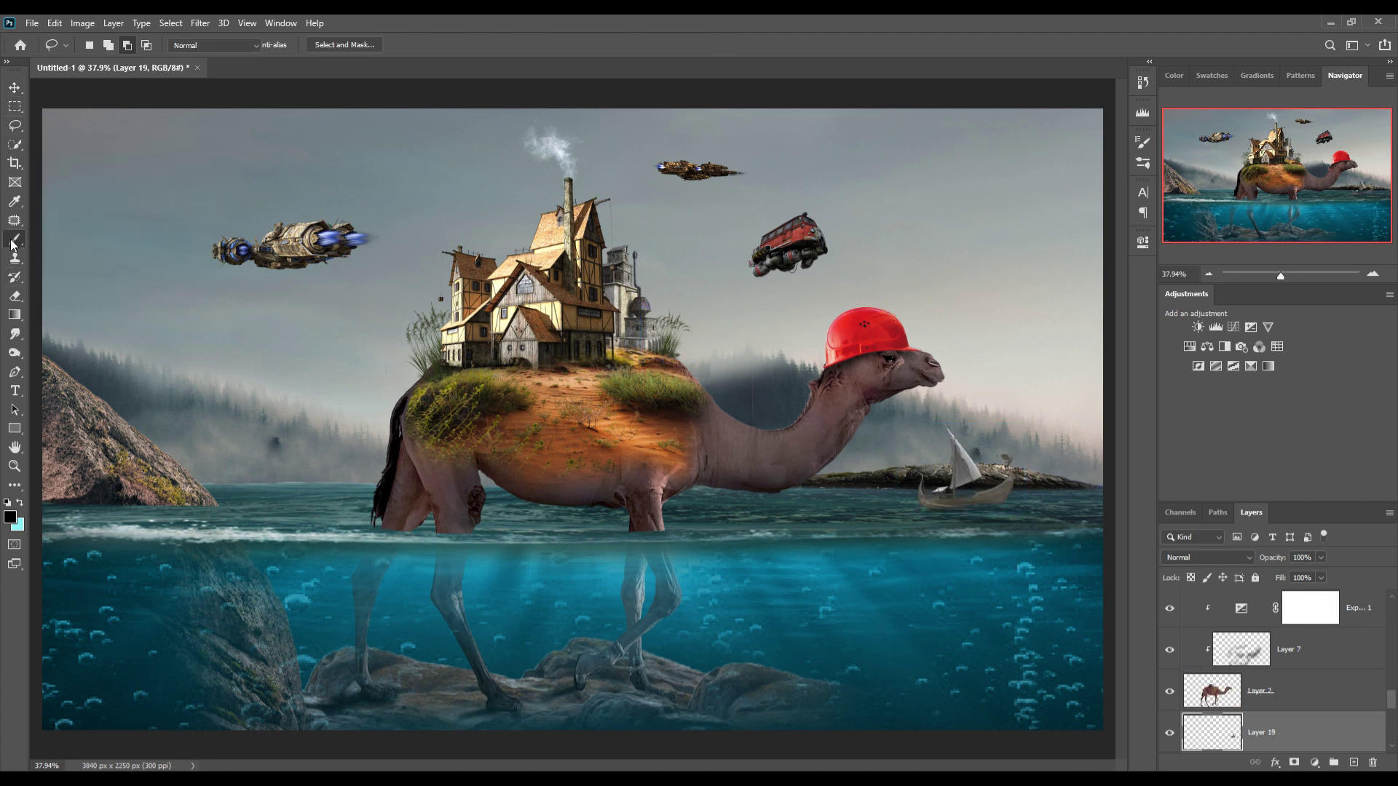
click(105, 45)
double_click(67, 158)
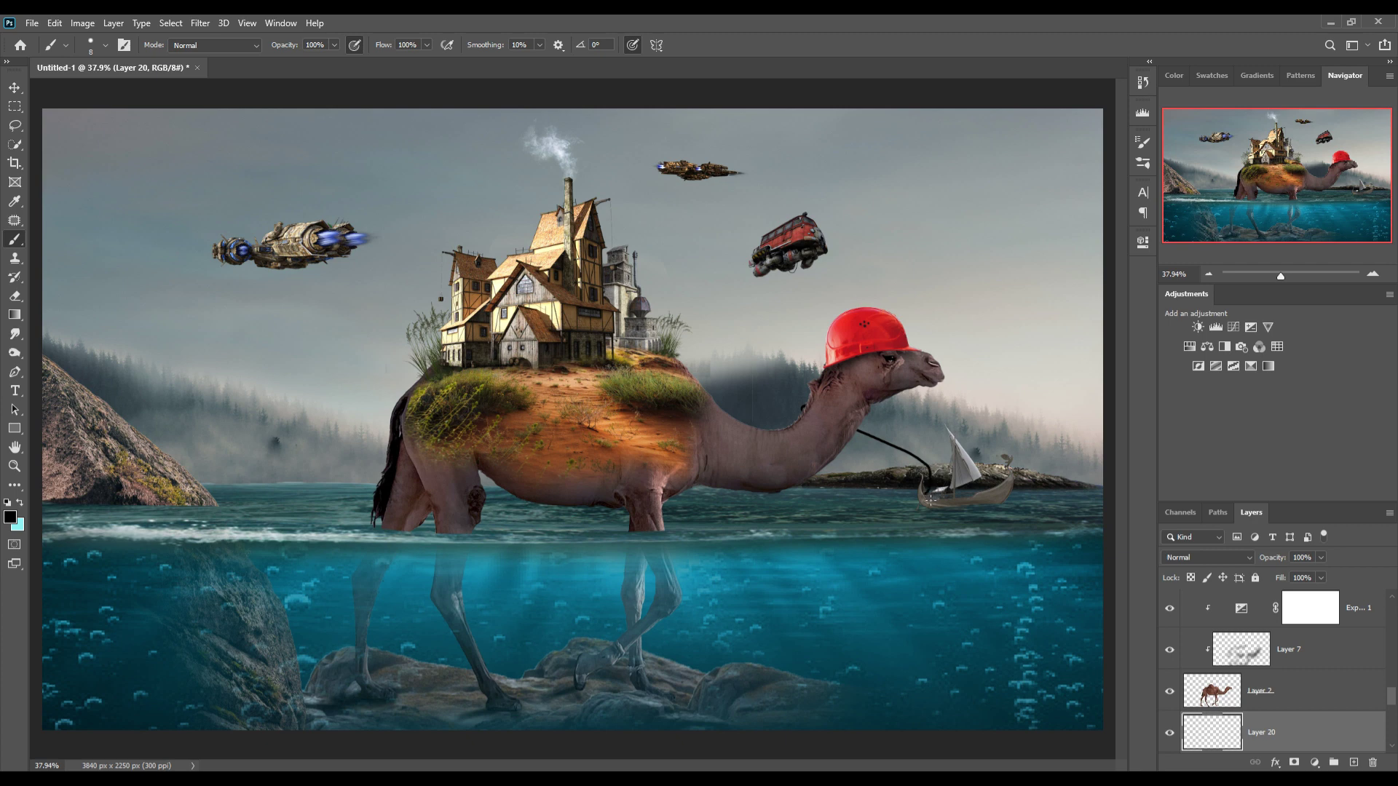
Step: Add a new layer clipped to the camel's Layer 2, then reselect the rope on Layer 20
click(1336, 688)
click(1355, 762)
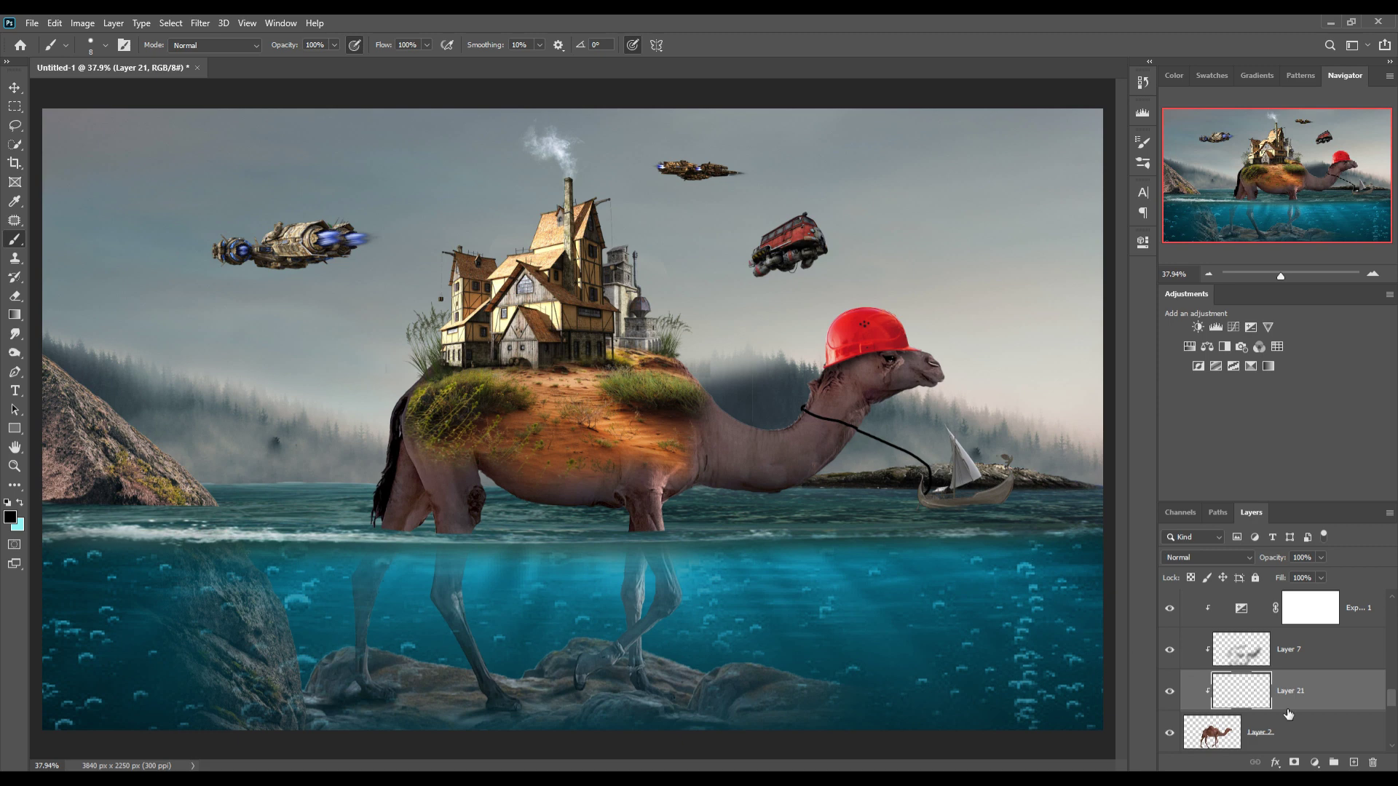
scroll(1289, 714, down, 2)
click(1280, 691)
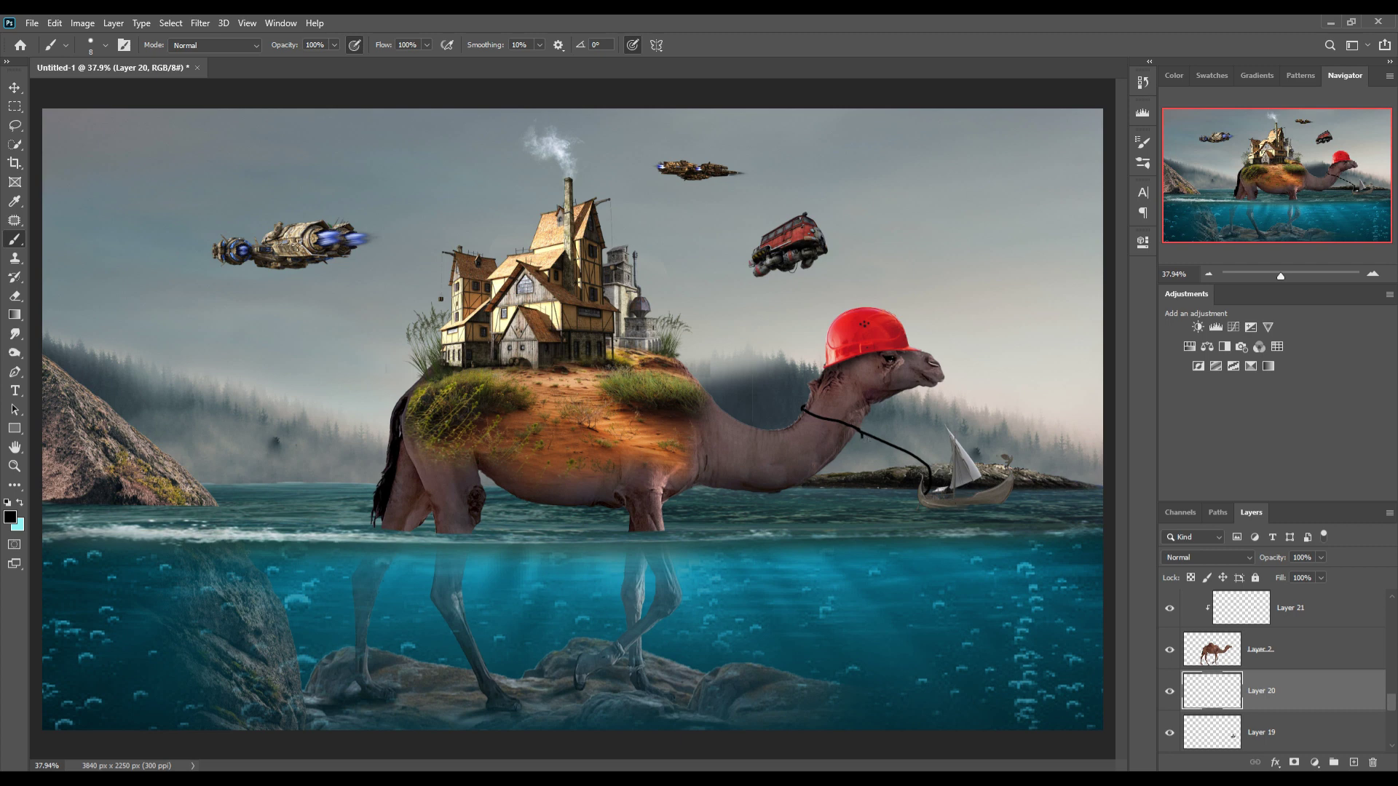
click(15, 87)
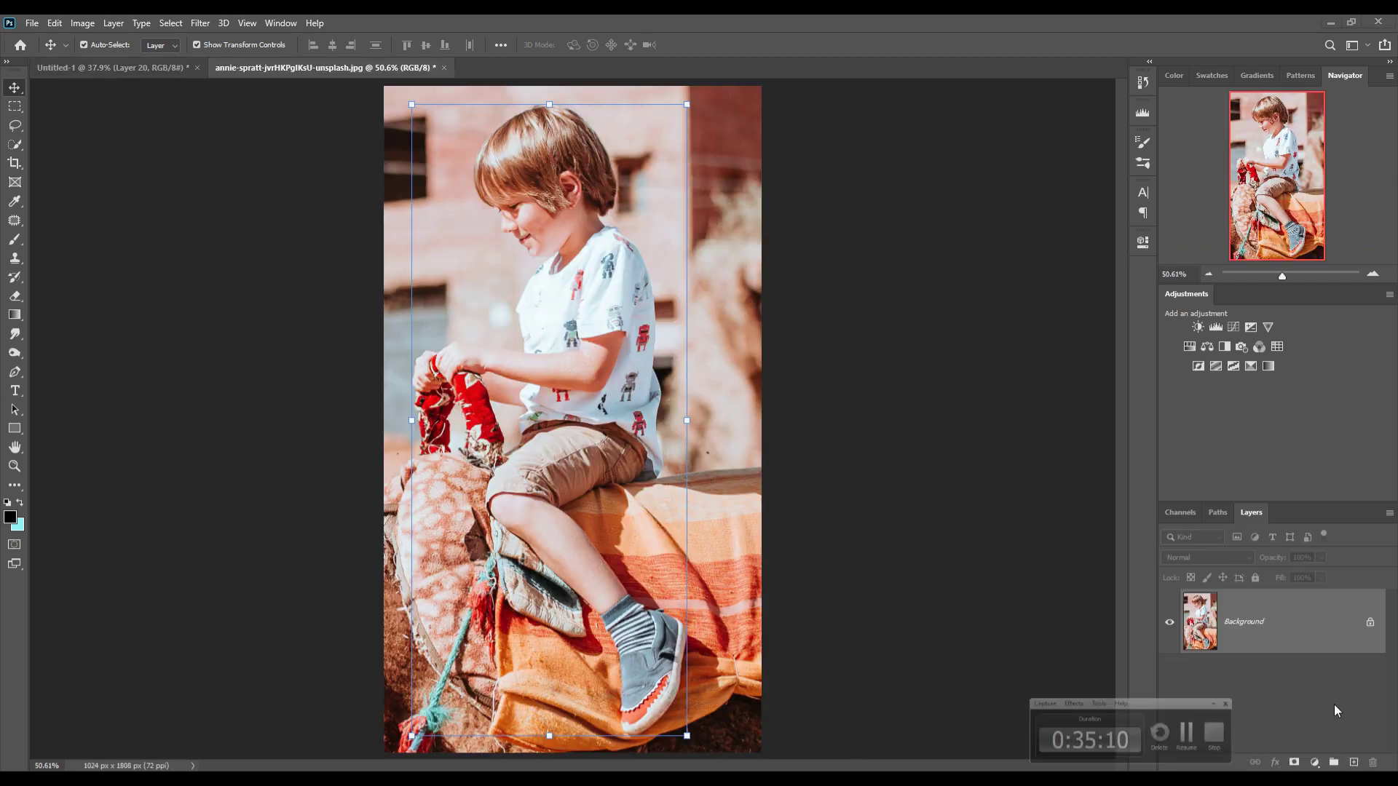
Step: Bring the boy cutout into Untitled-1, flip him horizontally and move his layer above Layer 16
mouse_move(297, 81)
mouse_down()
mouse_move(305, 126)
mouse_move(920, 170)
mouse_up()
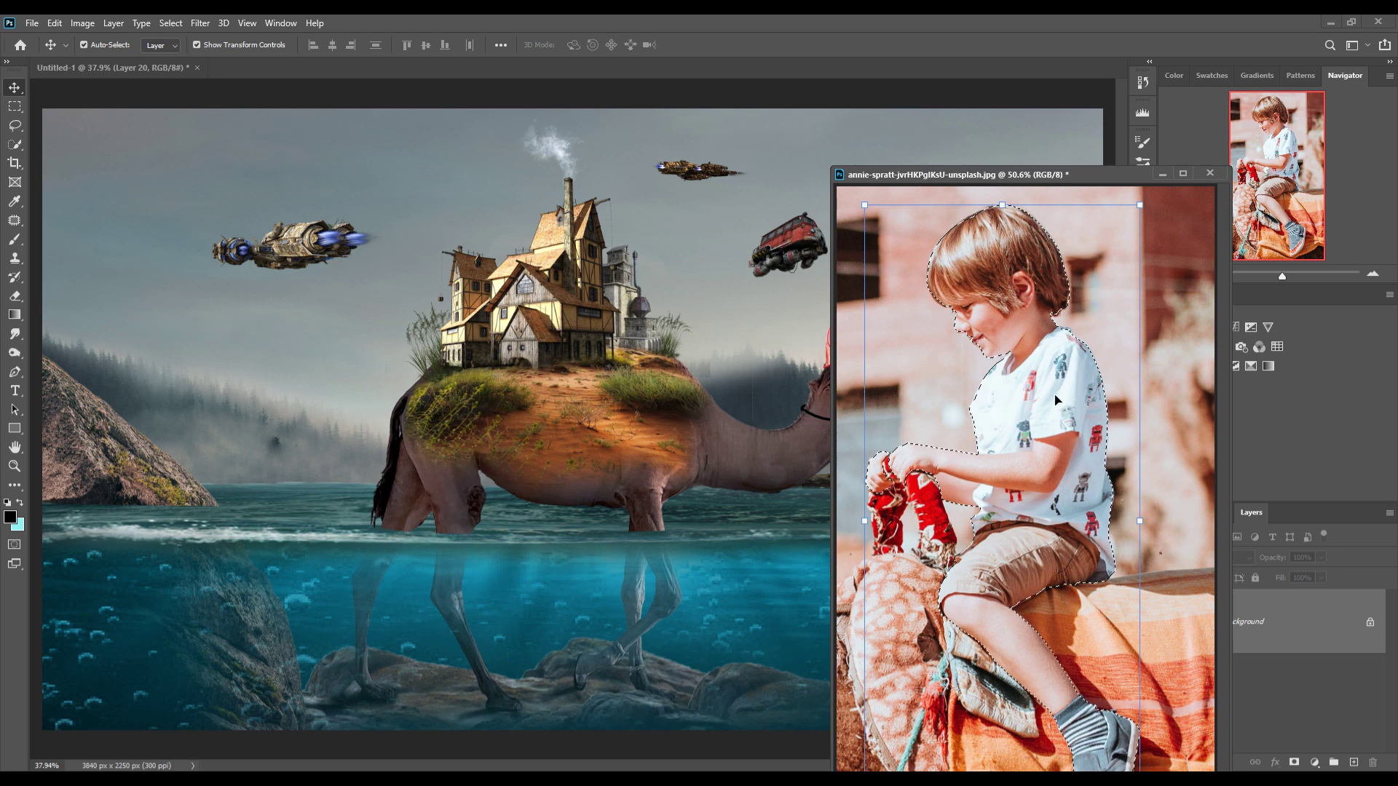
drag(969, 364, 775, 339)
click(1163, 173)
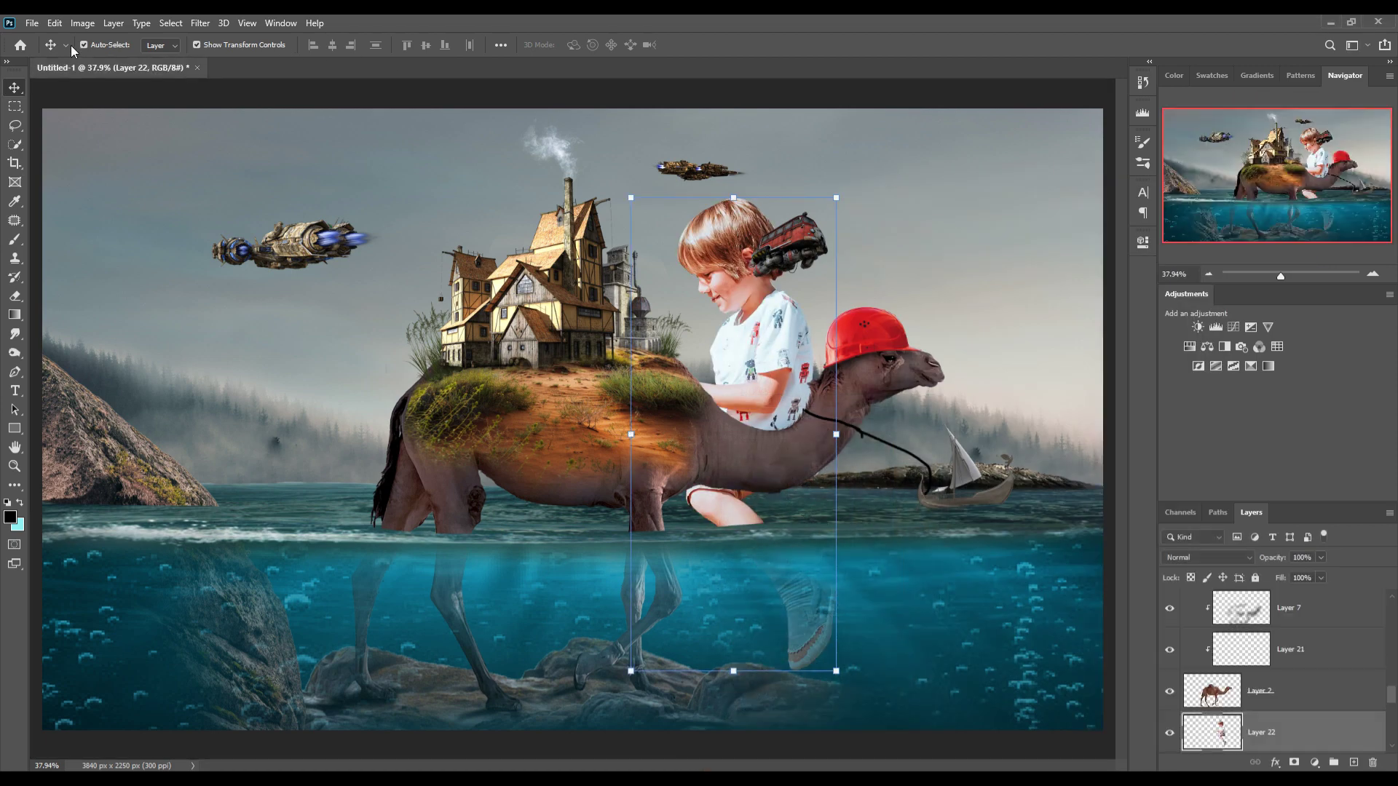
click(55, 23)
mouse_move(77, 355)
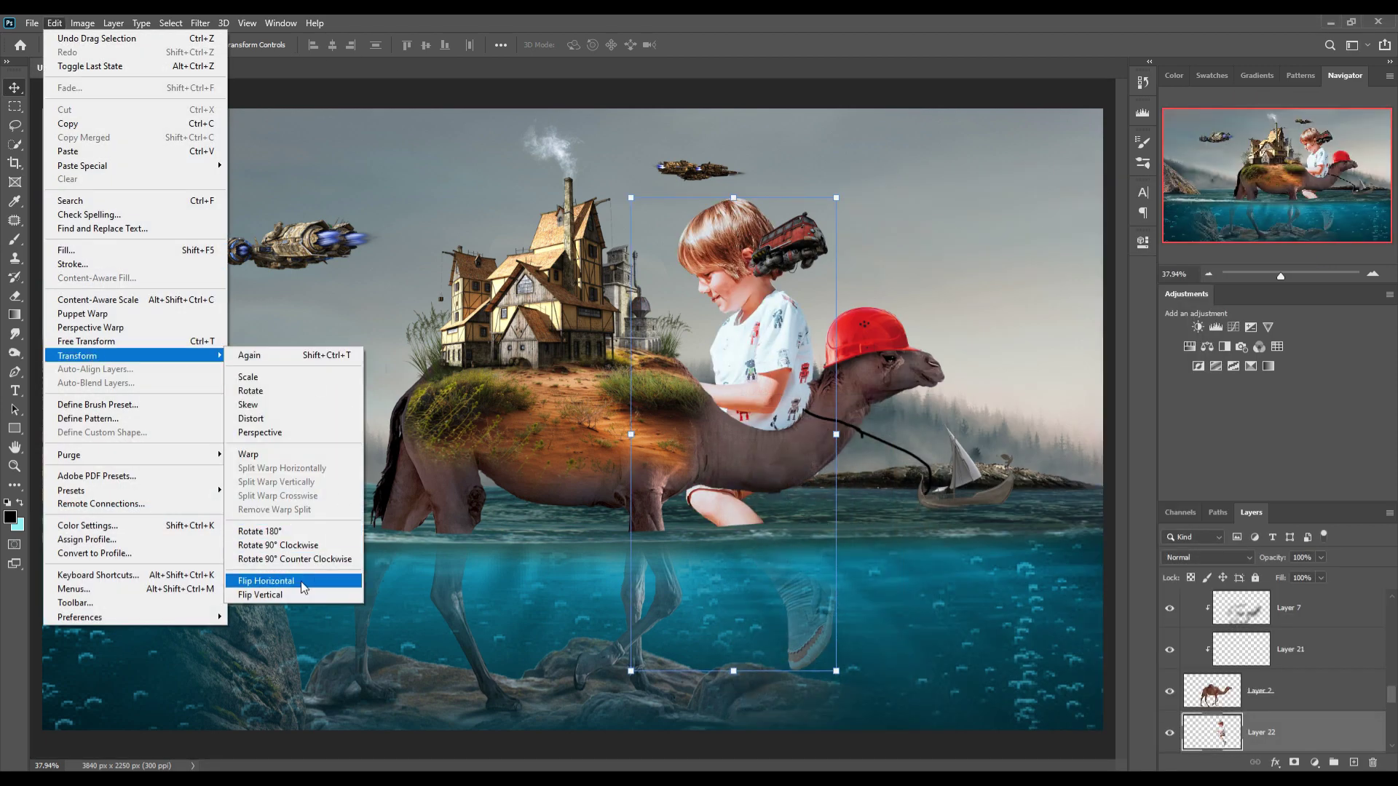
click(291, 578)
mouse_move(1346, 728)
mouse_down()
mouse_move(1316, 760)
mouse_move(1308, 646)
mouse_up()
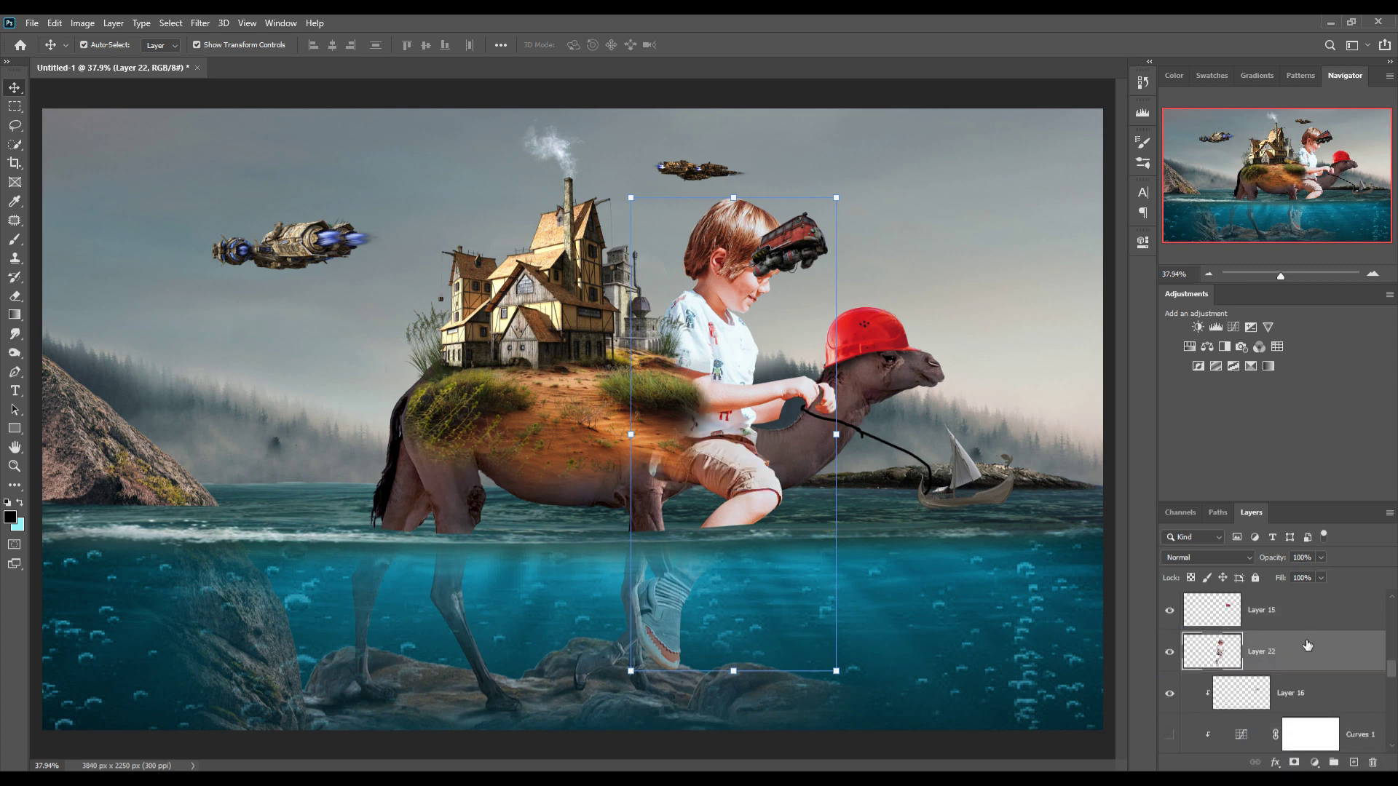
Step: Shrink the boy to about 29% and nudge him onto the camel's neck holding the rope
mouse_move(849, 224)
mouse_down()
mouse_move(709, 491)
mouse_move(787, 358)
mouse_move(791, 369)
mouse_up()
drag(749, 449, 776, 442)
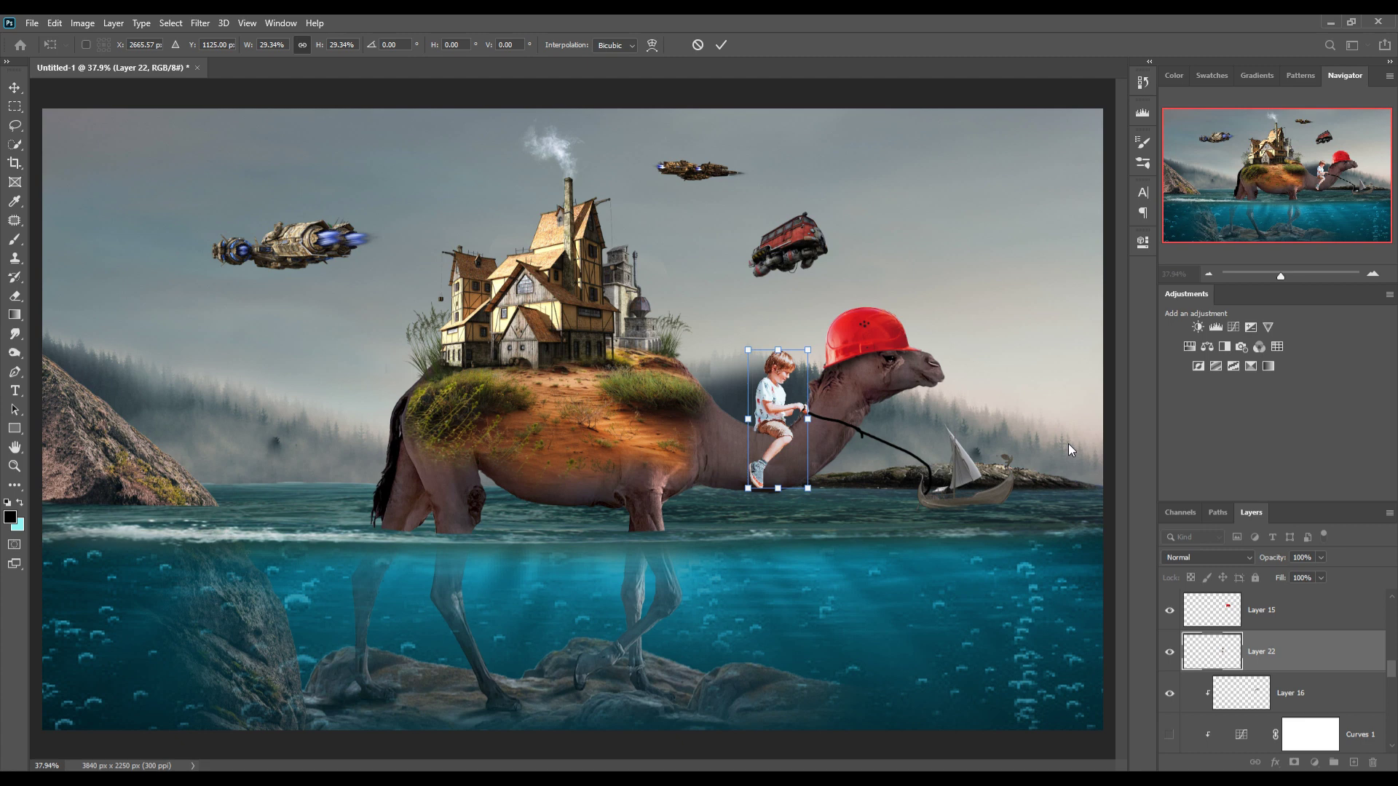
key(Right)
key(Right)
key(Right)
key(Right)
key(Right)
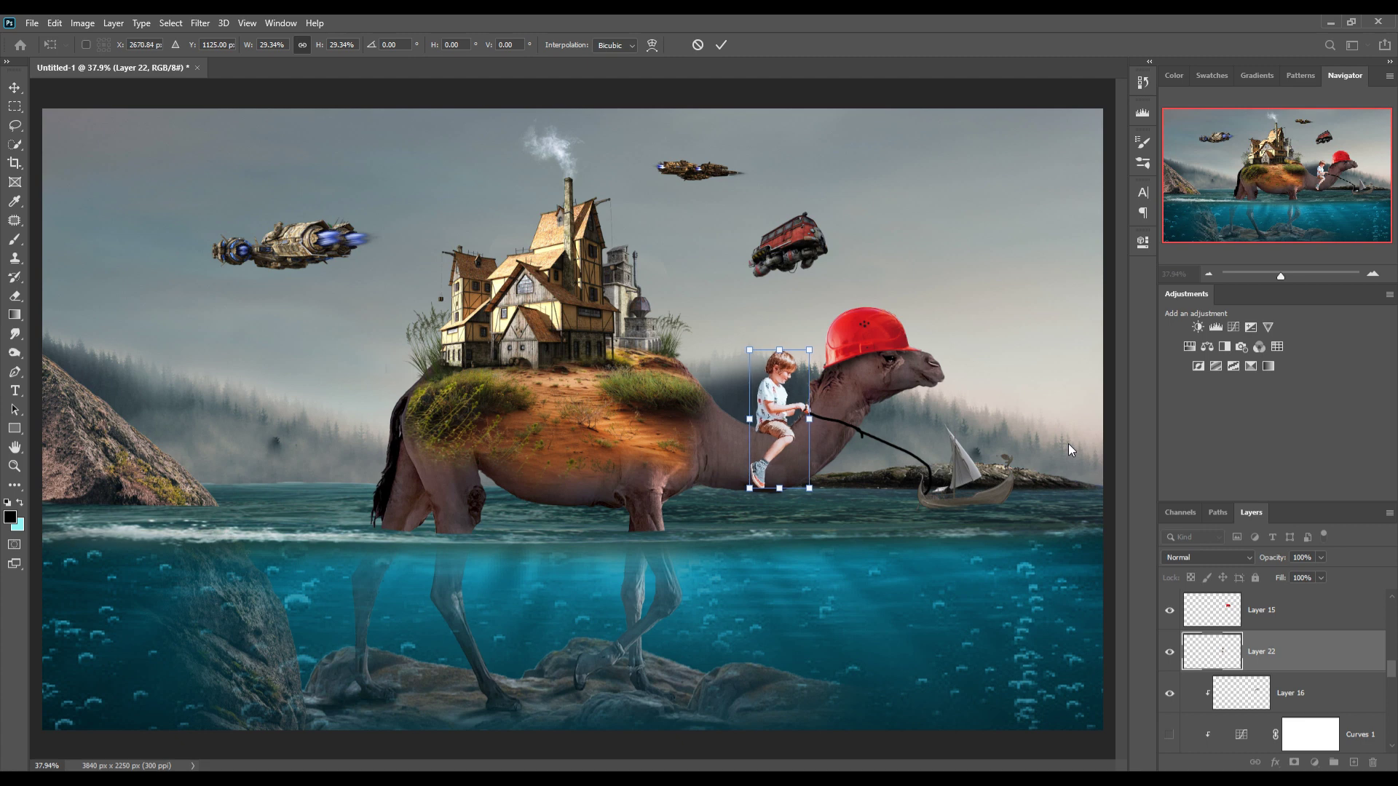
key(Up)
key(Up)
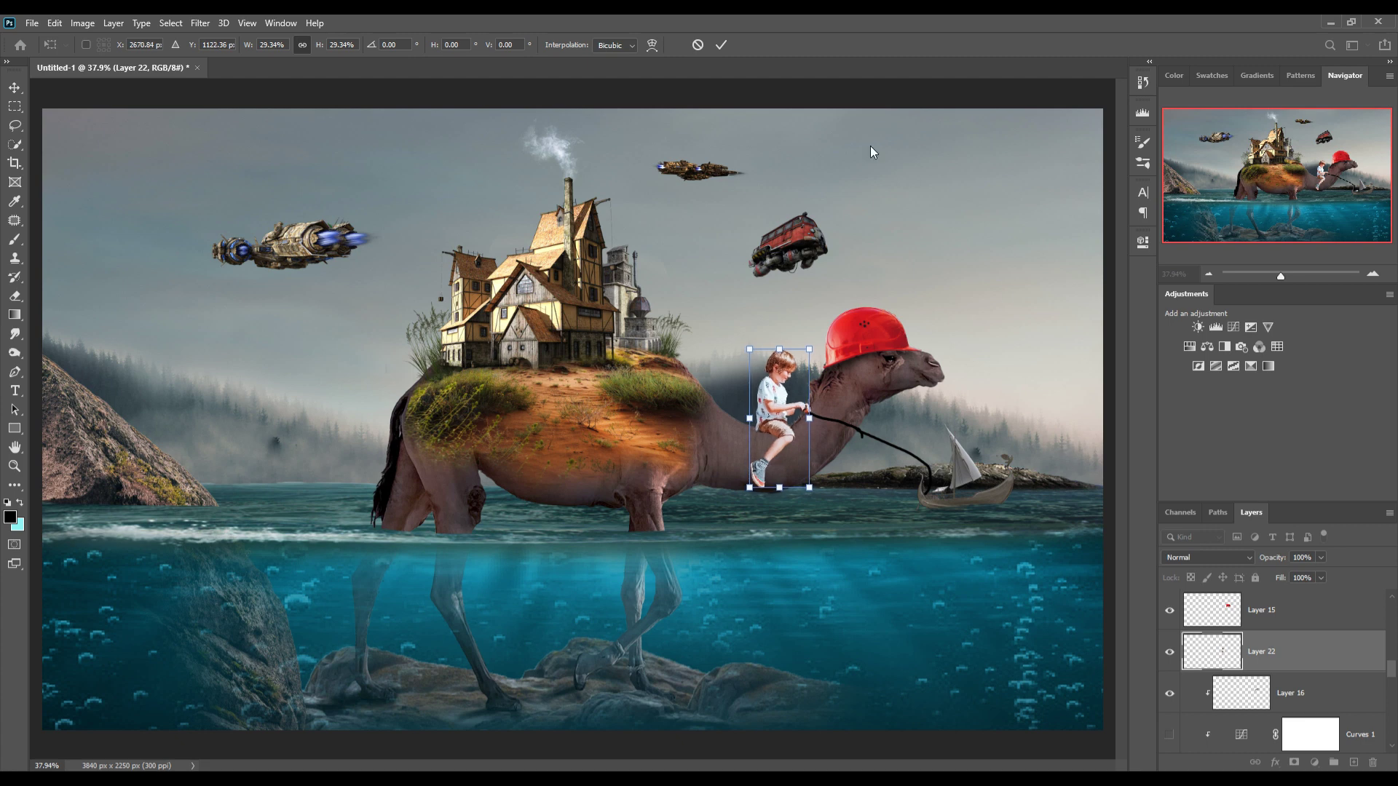
Step: Commit the boy's transform and zoom to 100% centred on him
click(721, 43)
key(ctrl+plus)
key(ctrl+plus)
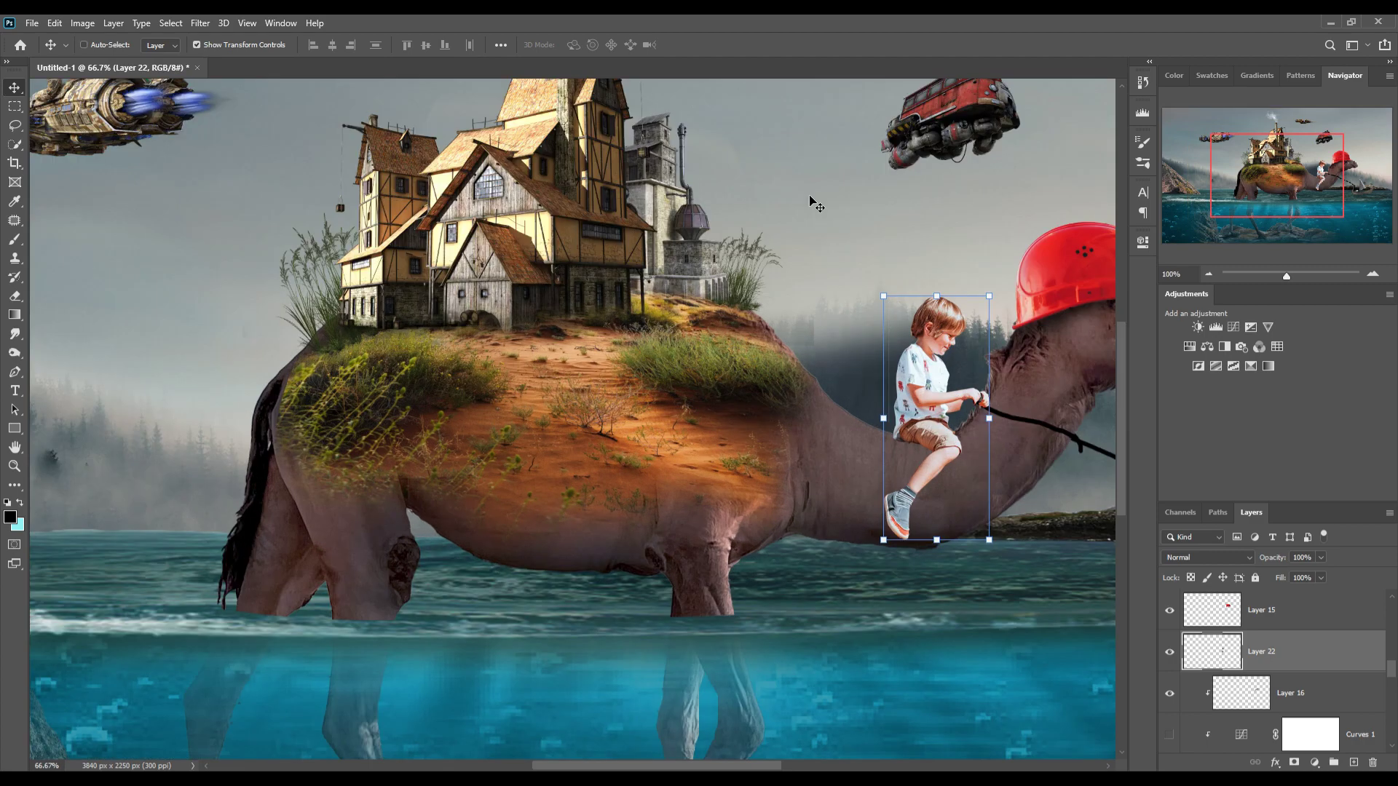
key(ctrl+plus)
drag(915, 399, 490, 342)
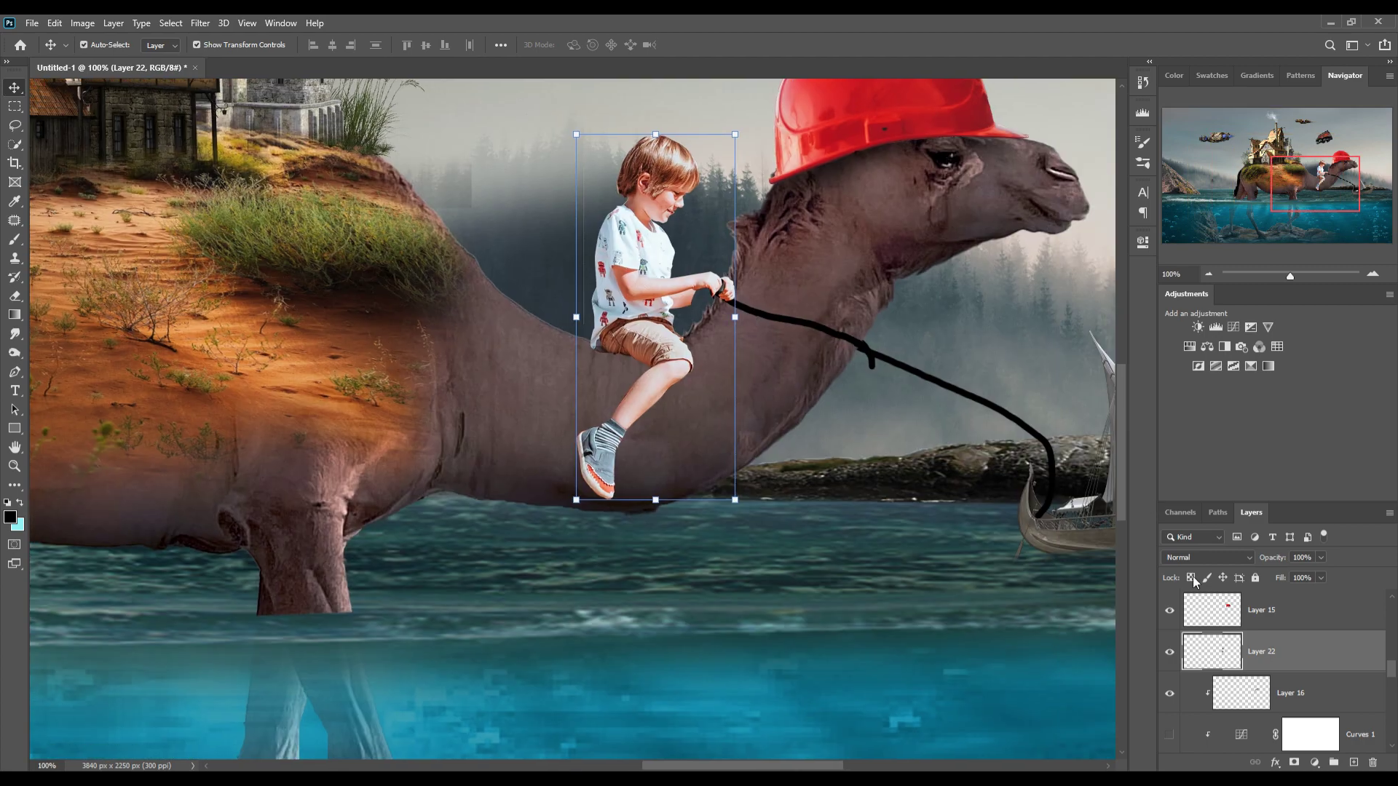
Step: Lasso and delete part of the boy's hand, then outline another area around it
click(14, 125)
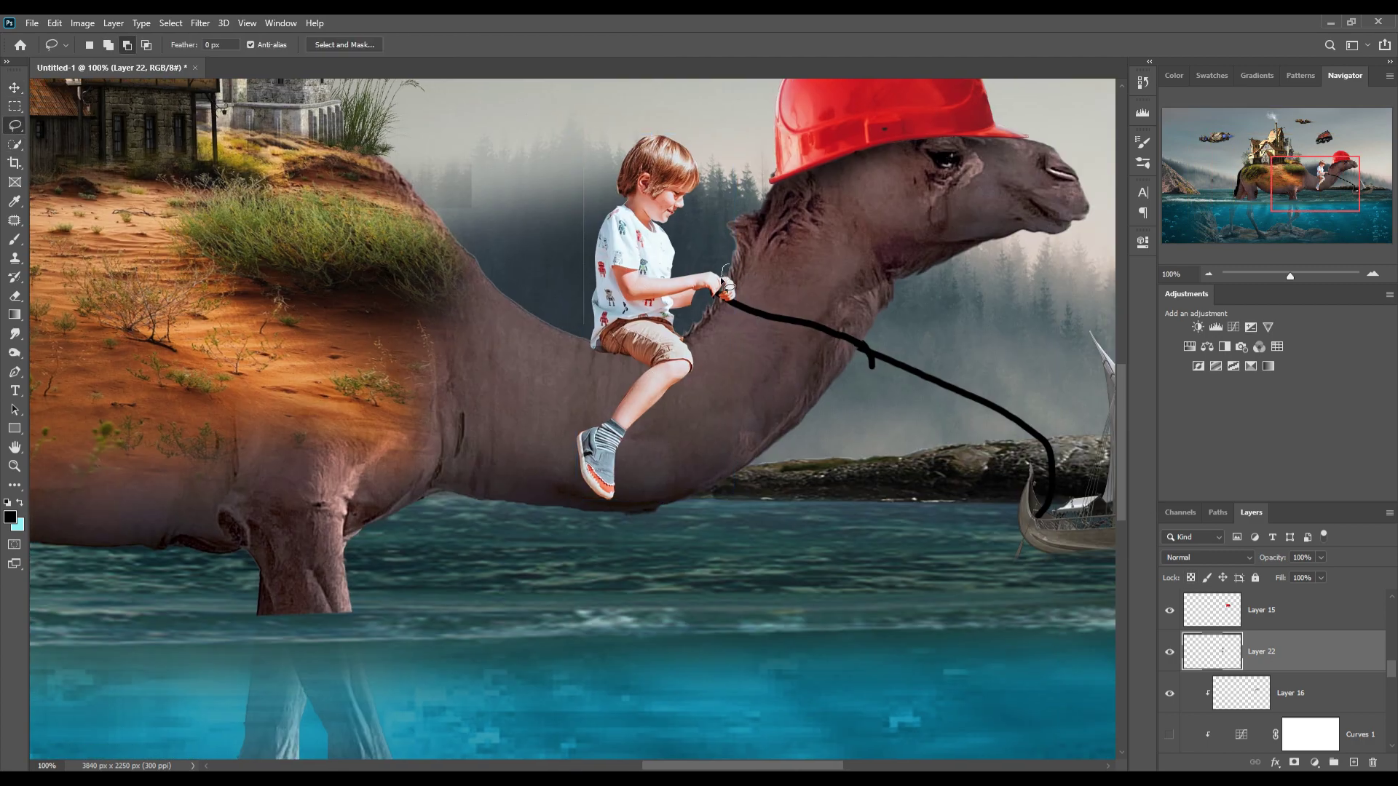
drag(727, 290, 728, 268)
key(Delete)
click(170, 22)
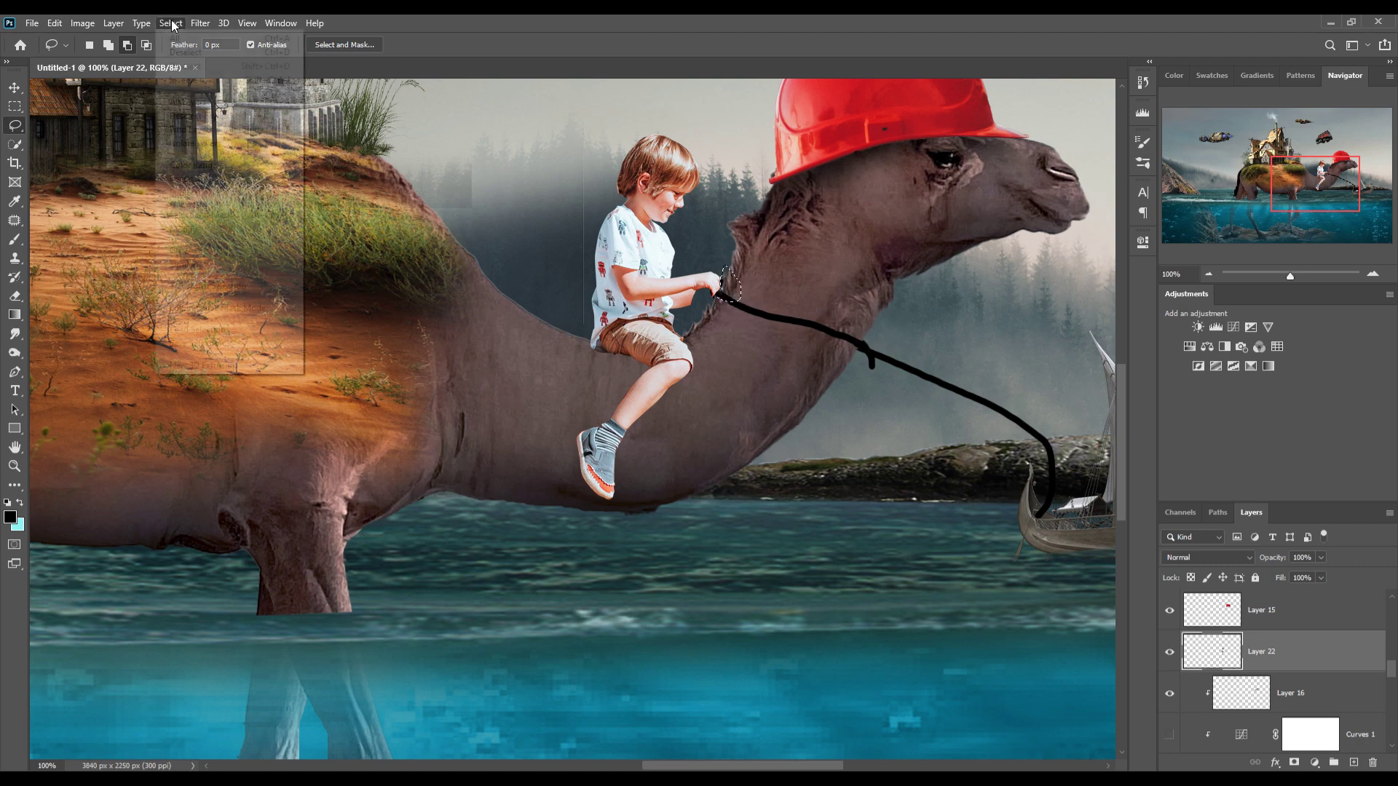
click(189, 51)
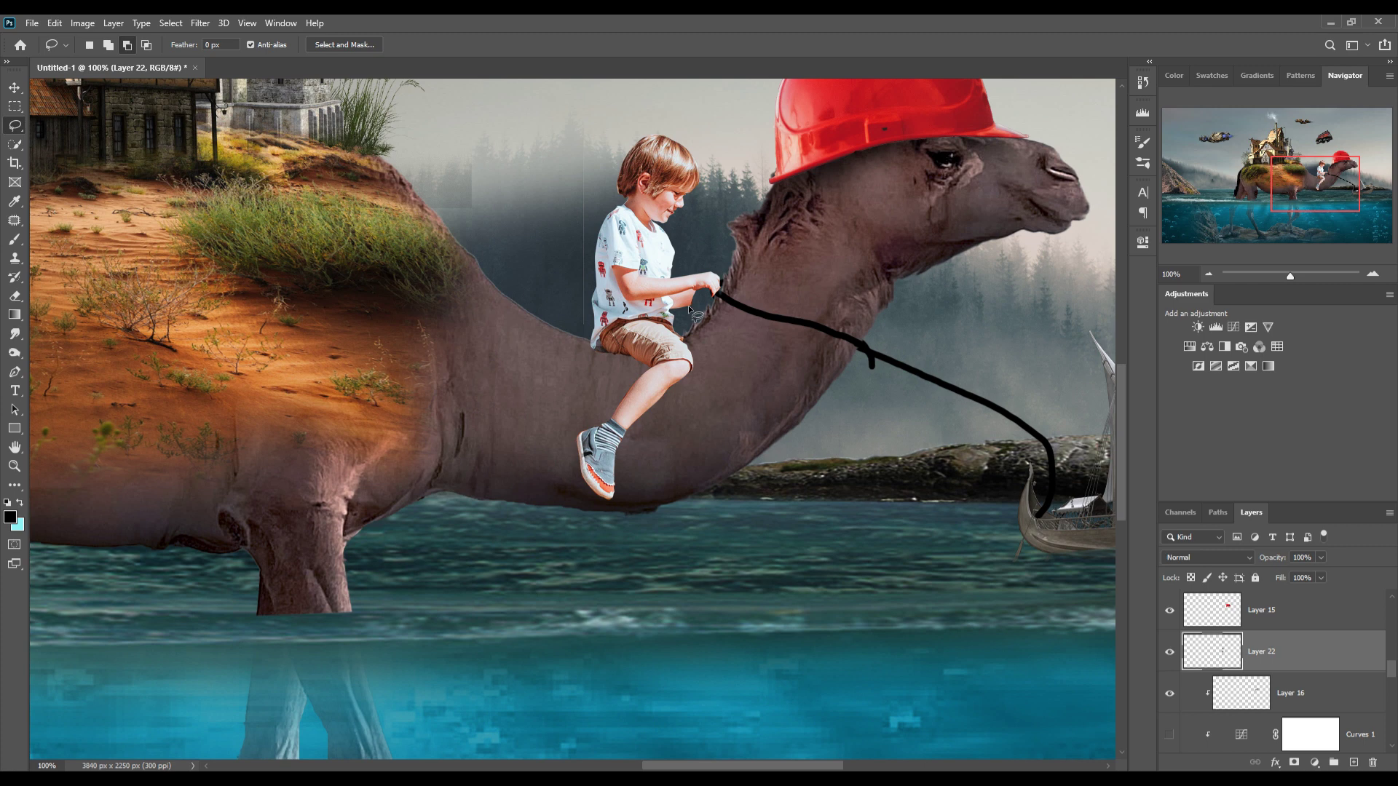
mouse_move(688, 305)
mouse_down()
mouse_move(713, 290)
mouse_move(690, 314)
mouse_up()
Step: Patch the hand with a smaller Clone Stamp brush and clear the selection
click(15, 258)
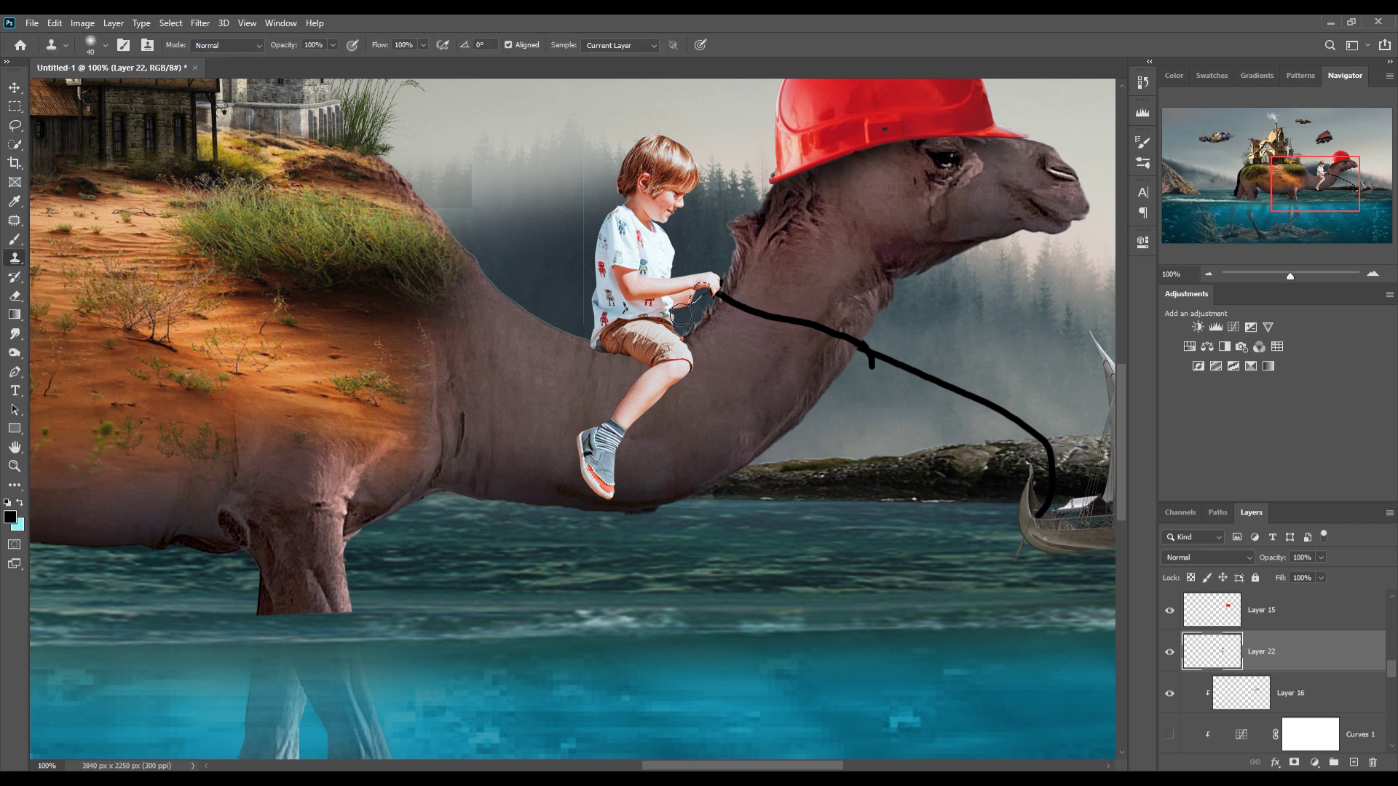
key(bracketleft)
click(54, 23)
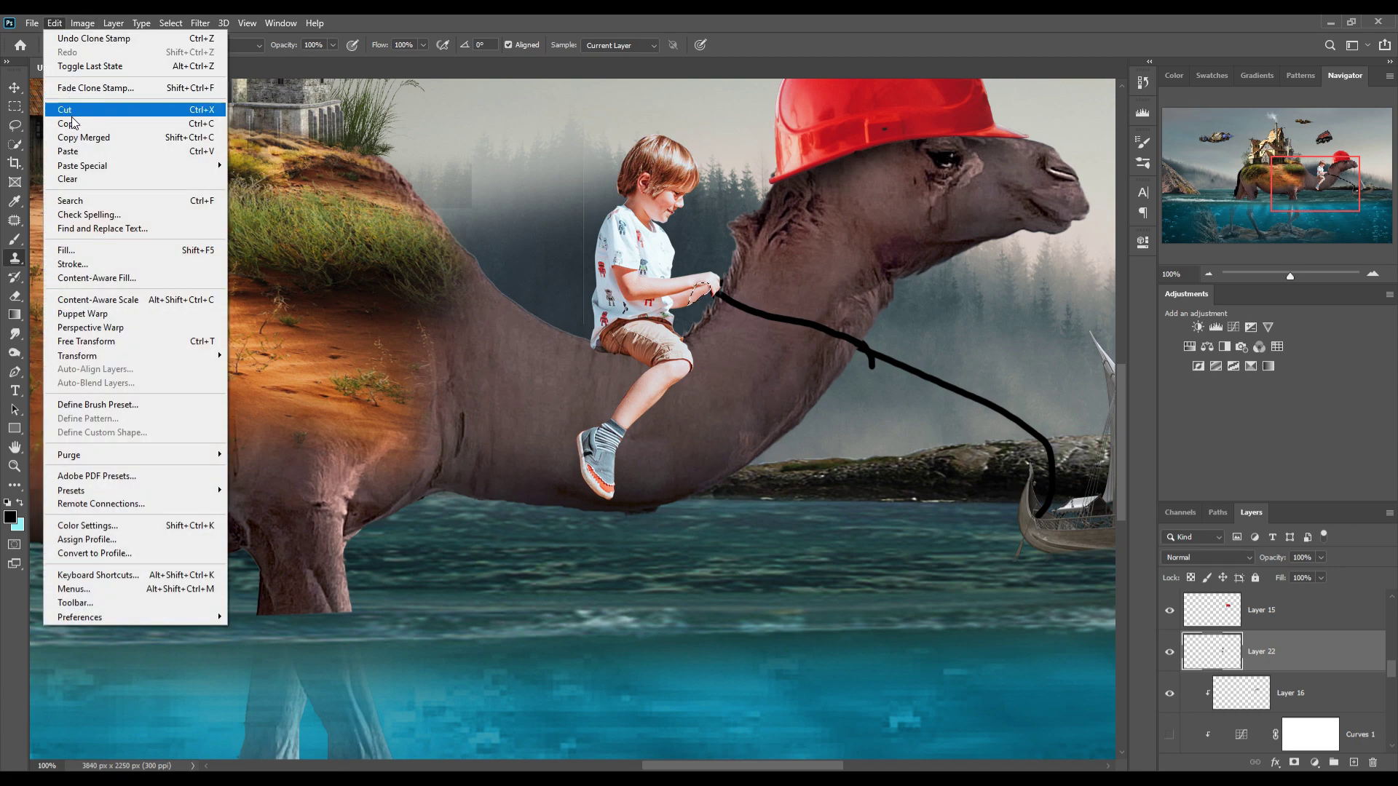
click(176, 52)
click(14, 88)
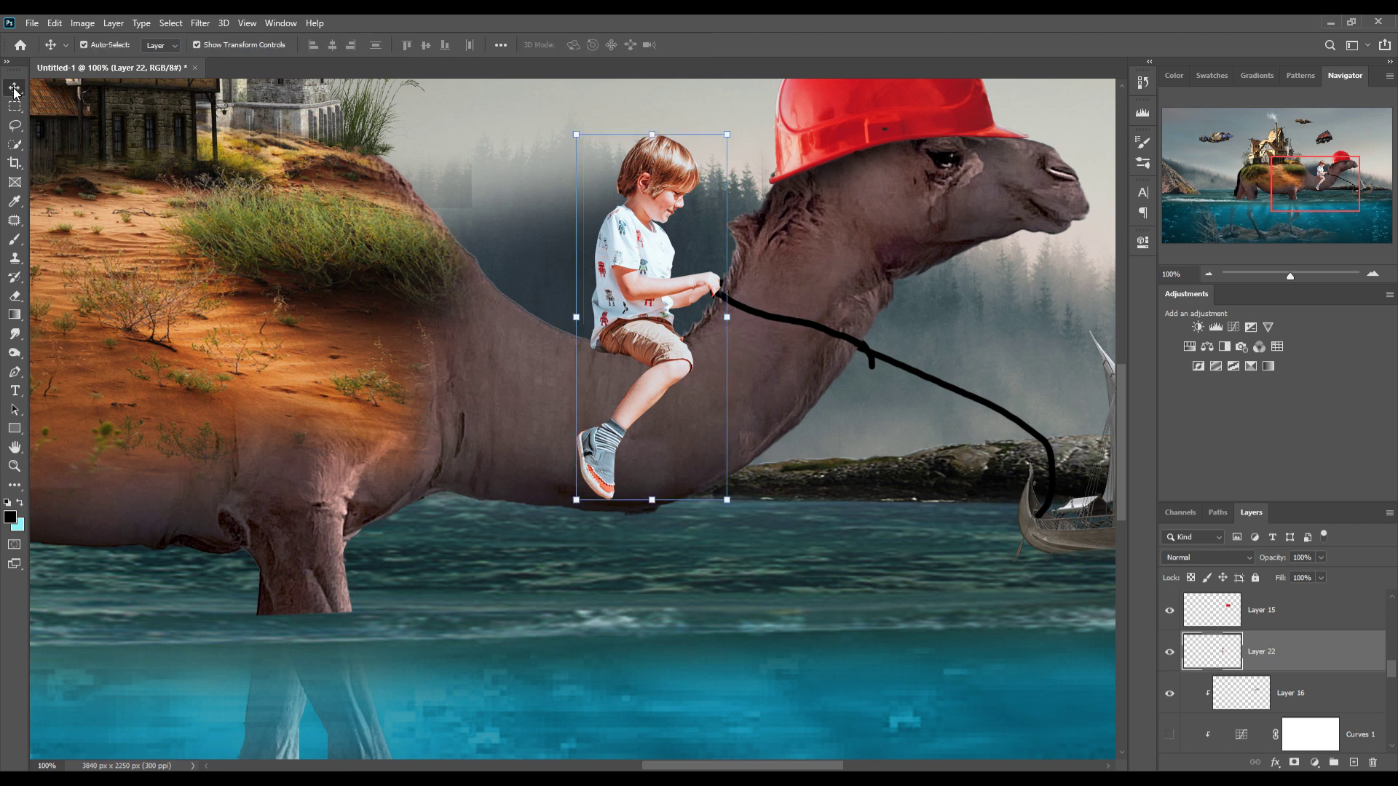
Step: Create Layer 23 and choose a Soft Round brush for the rope
click(1357, 764)
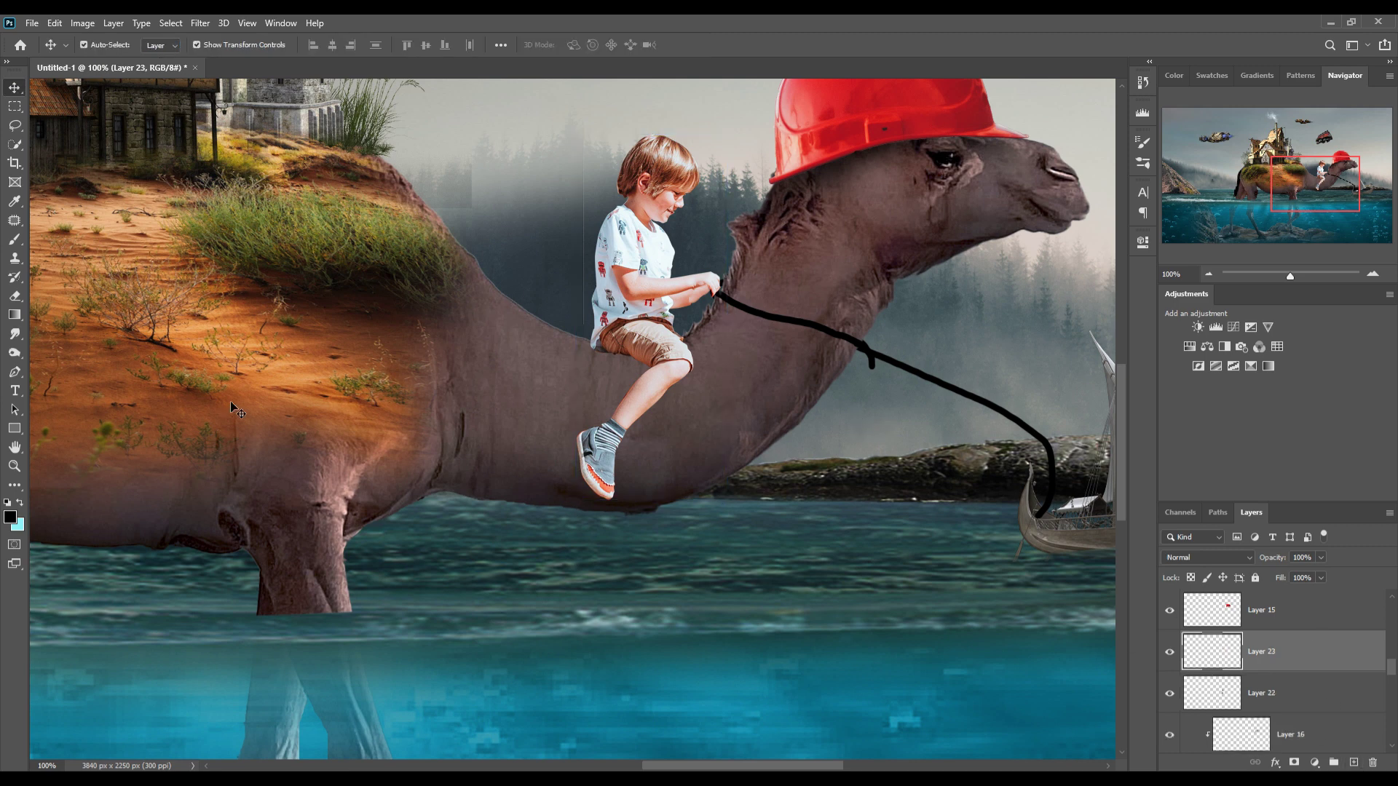
click(15, 240)
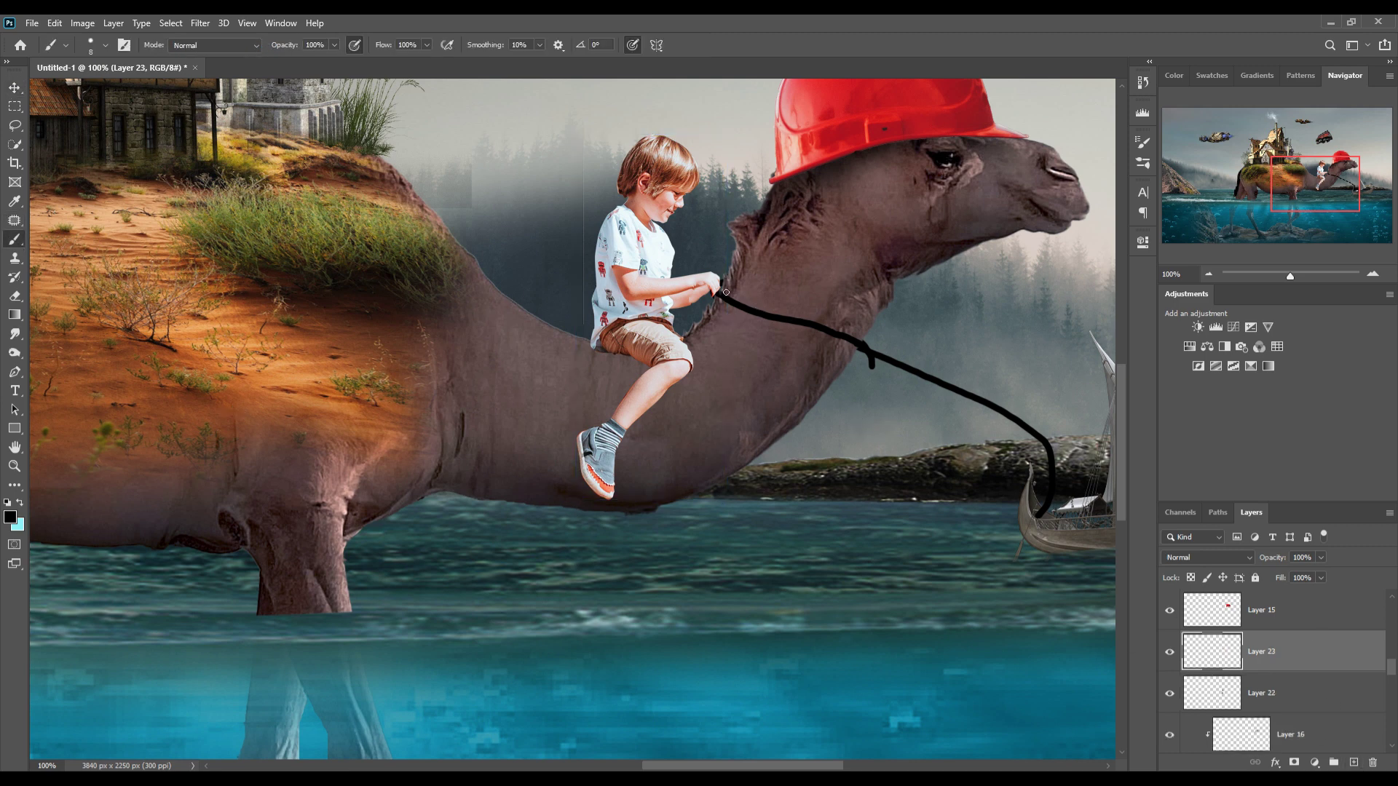
click(105, 46)
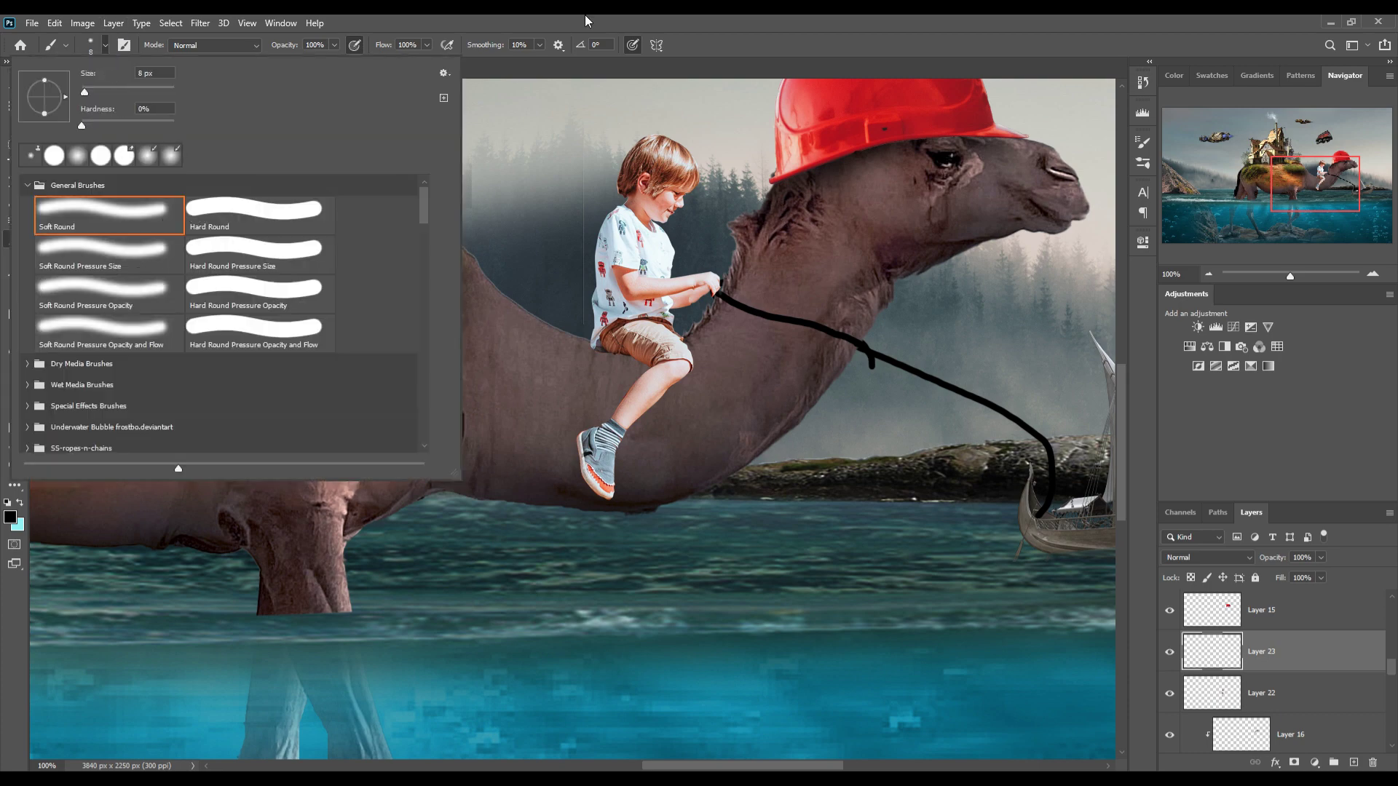
click(769, 329)
Step: Paint the rope into the boy's hand, clip Layer 23 to him, and shade his shin at 16% opacity
key(bracketright)
drag(729, 300, 716, 286)
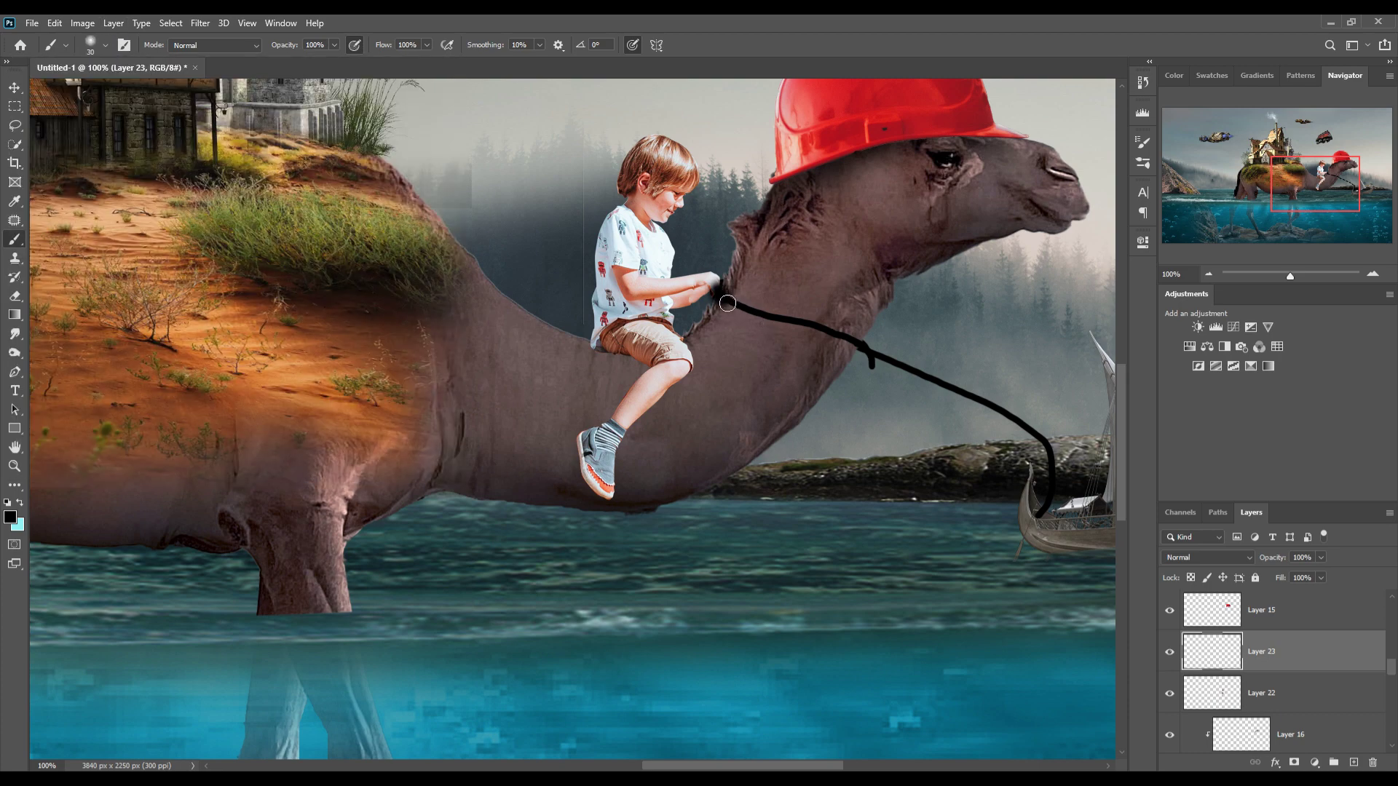
right_click(1315, 655)
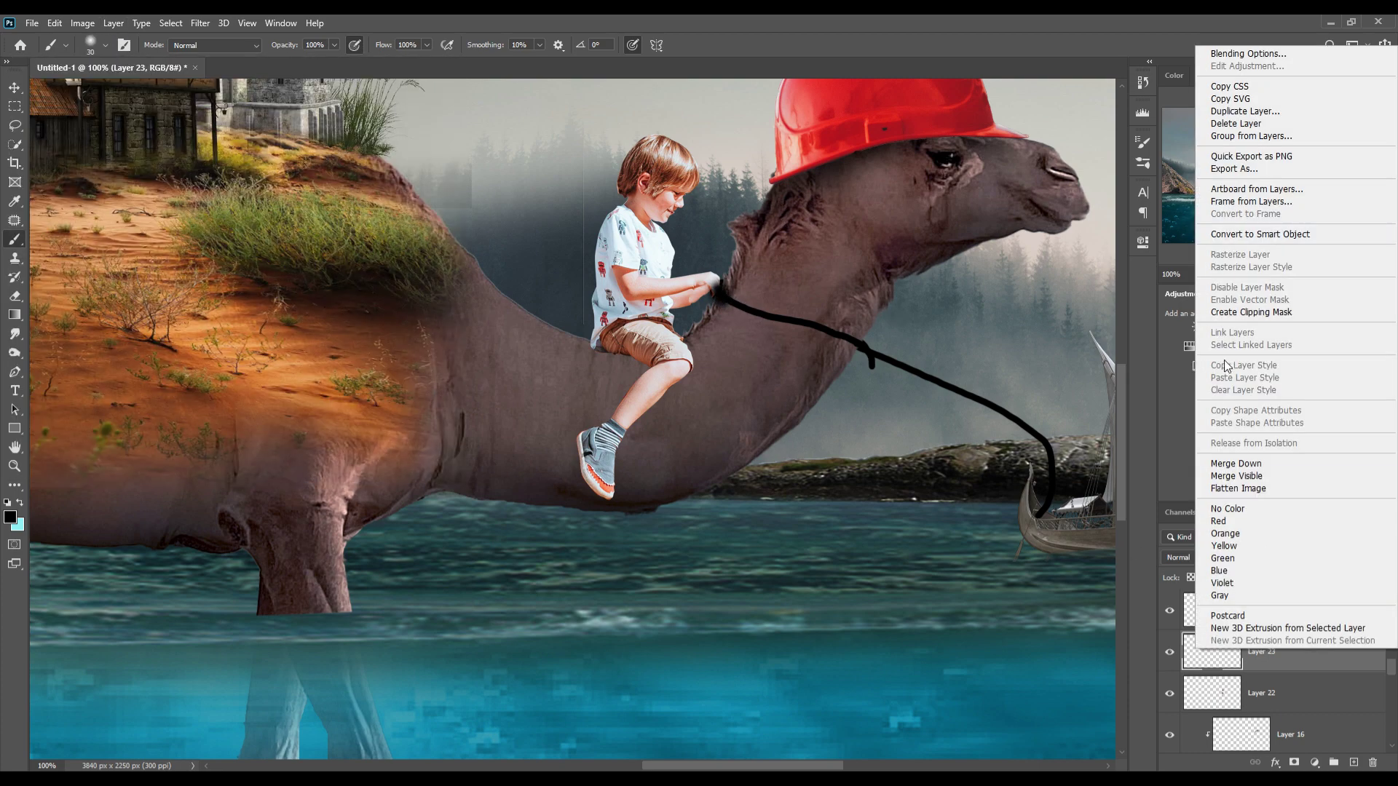
click(1228, 325)
click(335, 45)
drag(334, 64, 277, 66)
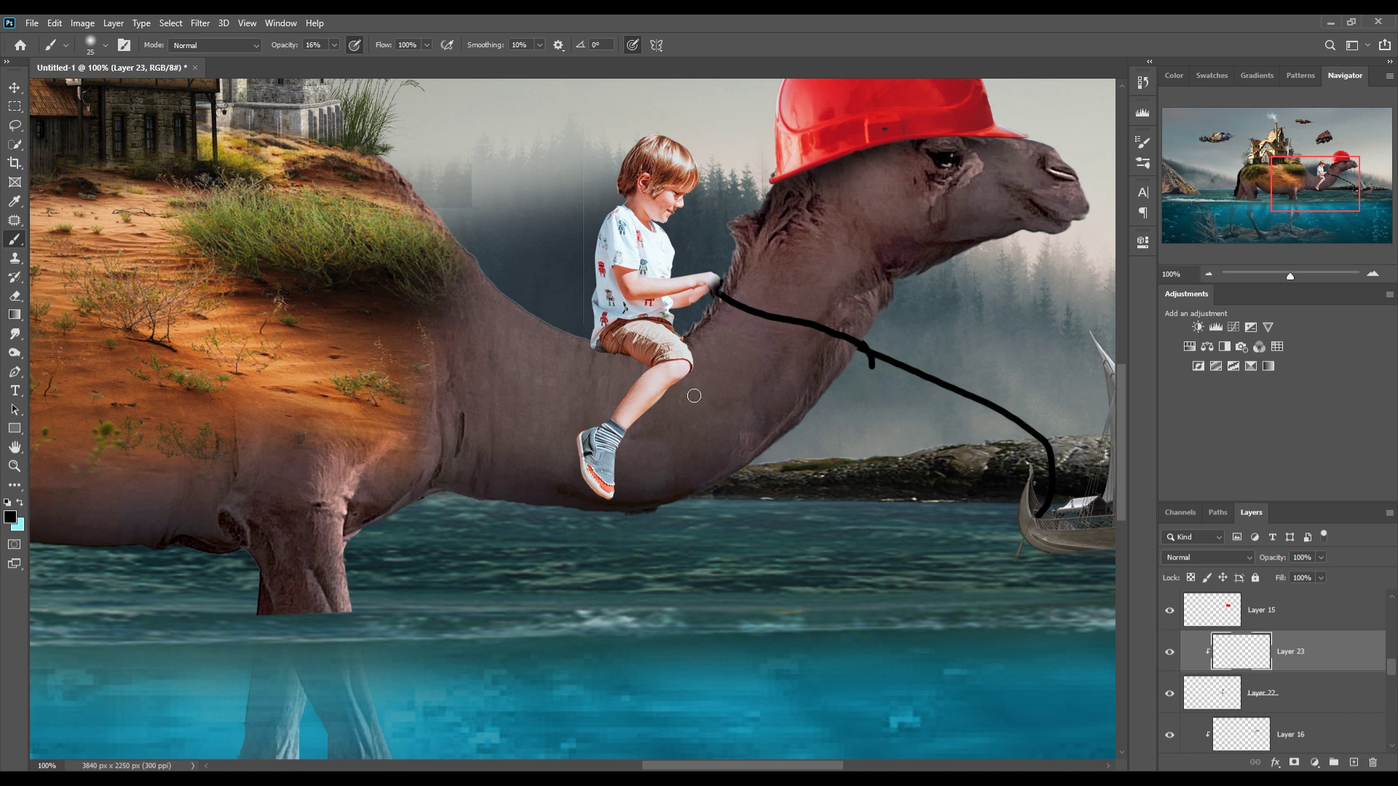
mouse_move(654, 382)
mouse_down()
mouse_move(611, 427)
mouse_move(605, 330)
mouse_move(651, 370)
mouse_move(584, 449)
mouse_move(616, 415)
mouse_move(616, 433)
mouse_up()
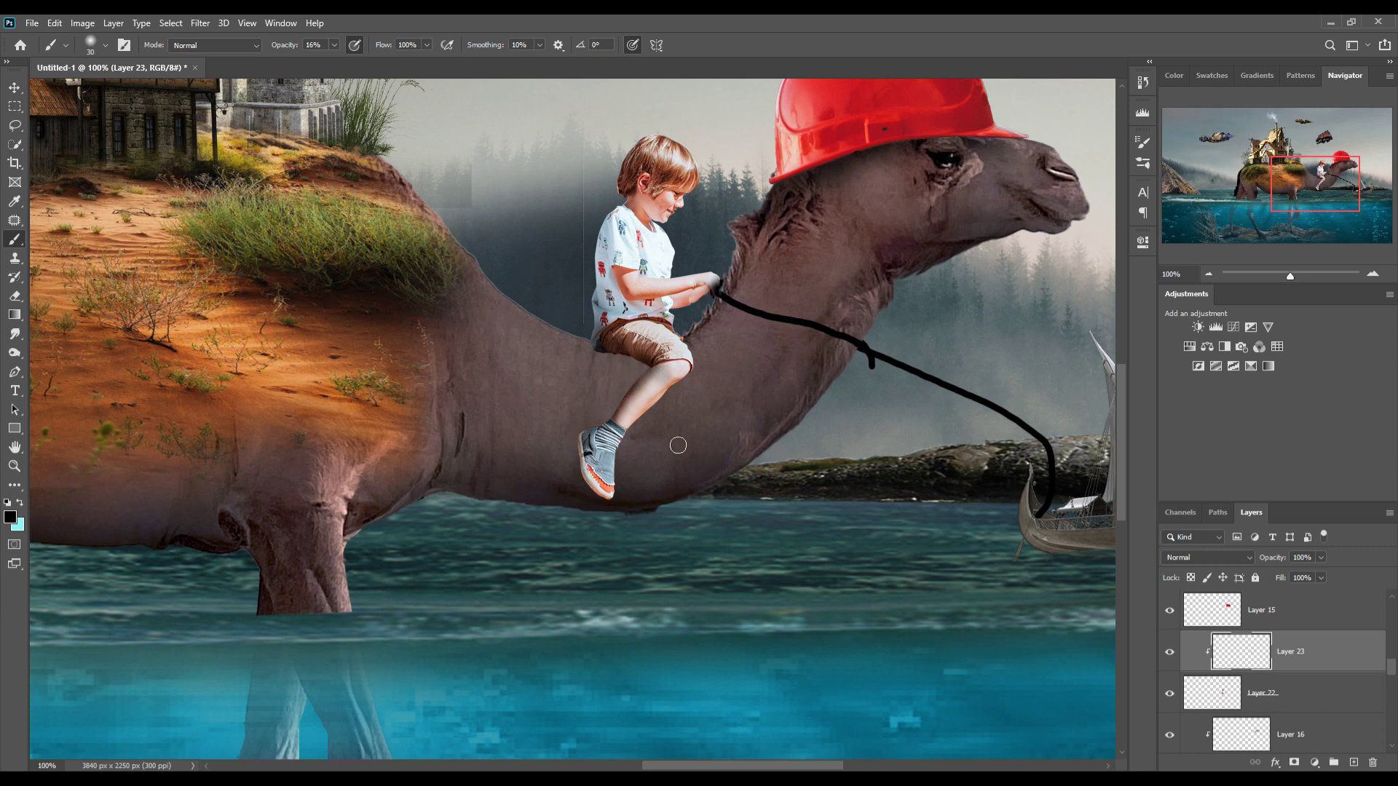
Step: Add Layer 24 clipped to the boy and paint soft shadows along his shin and under his shorts
click(1299, 728)
click(1352, 762)
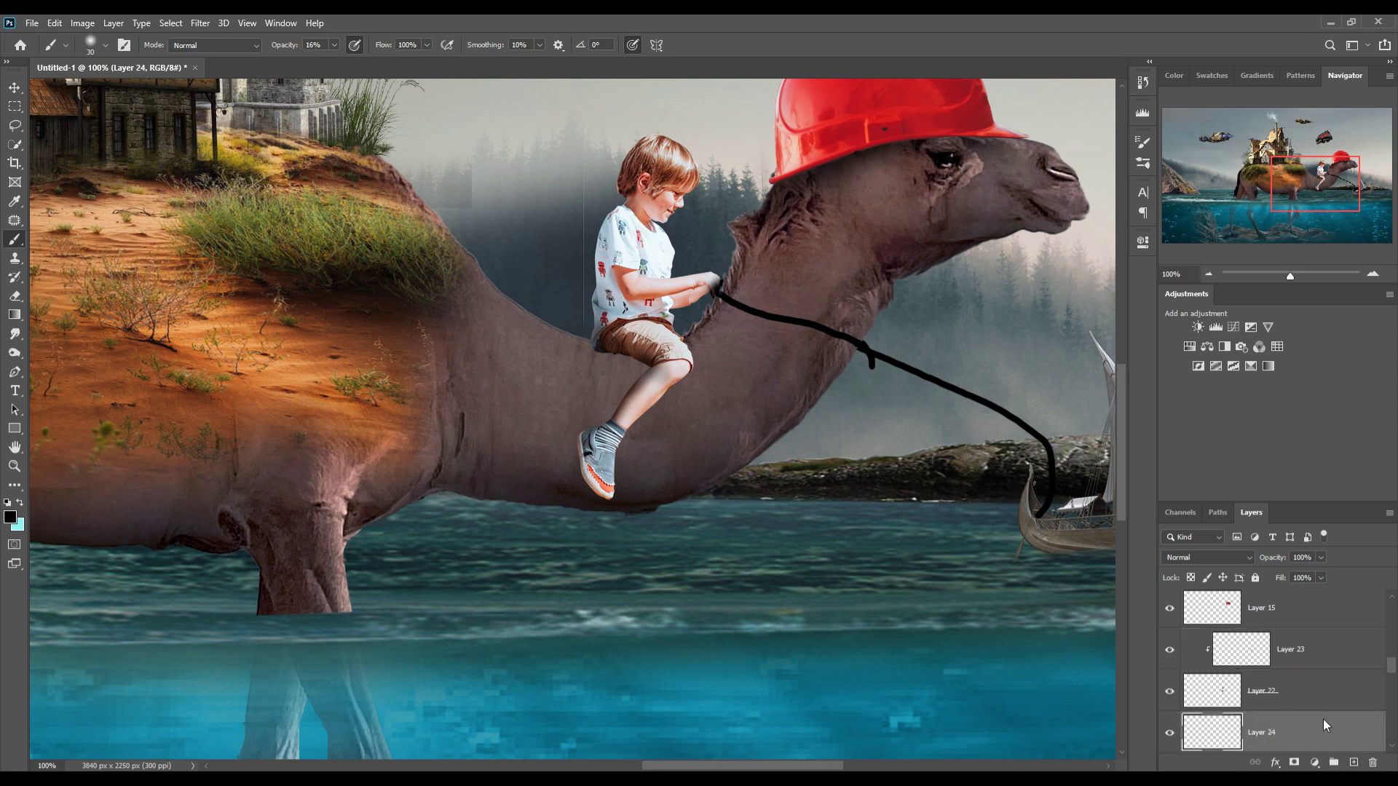
right_click(1327, 727)
click(1245, 384)
drag(667, 372, 602, 443)
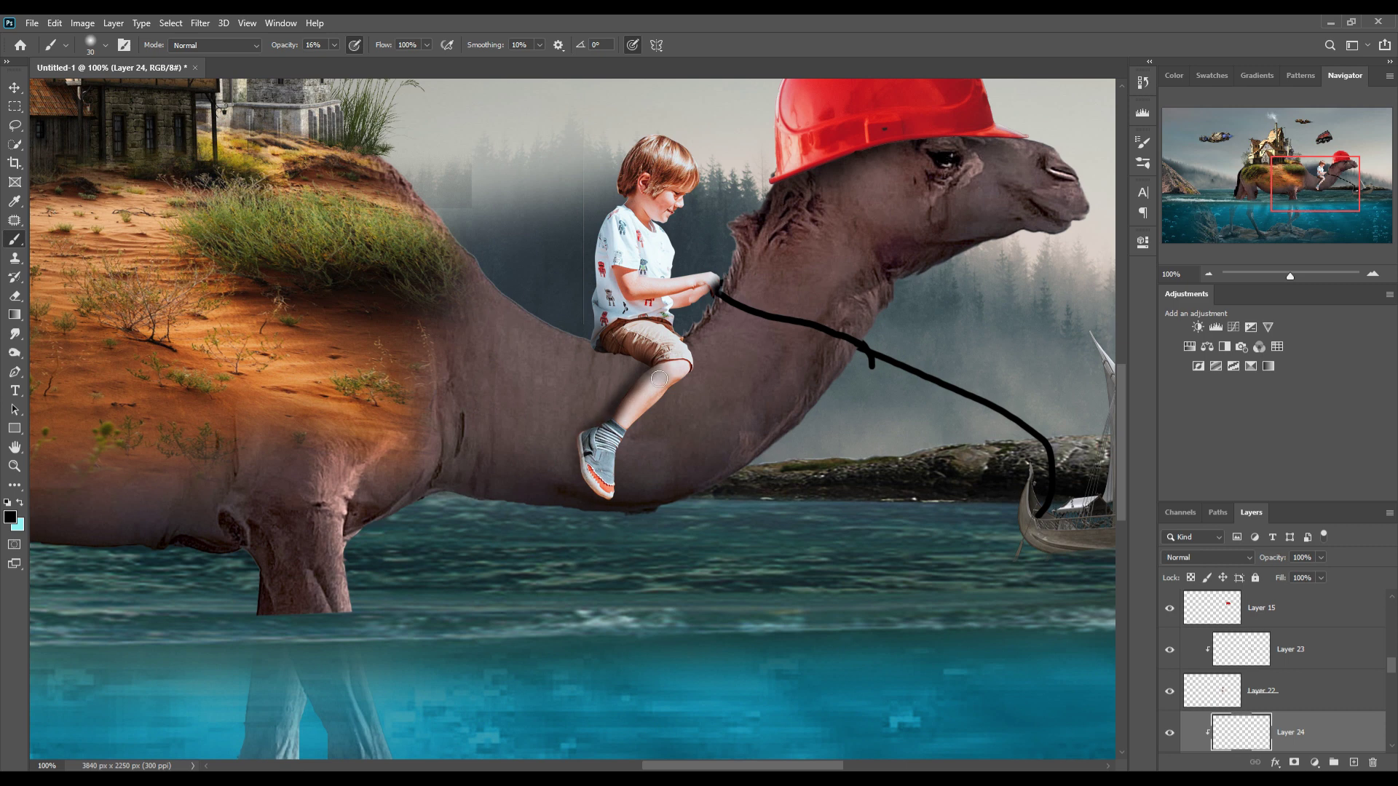
drag(659, 379, 648, 367)
click(14, 88)
Step: Add a clipped Curves adjustment to the boy's layer with the midpoint pulled down
click(644, 211)
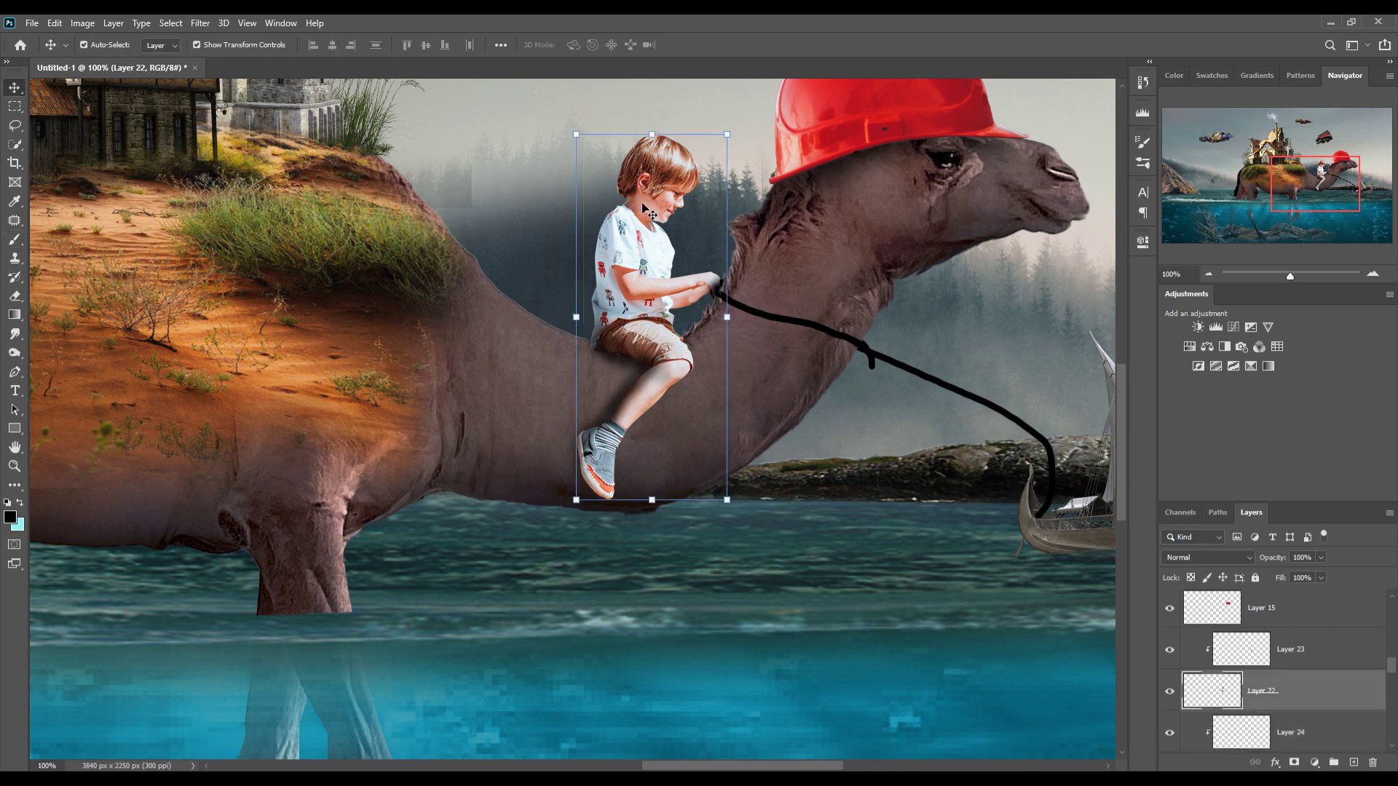
click(1315, 763)
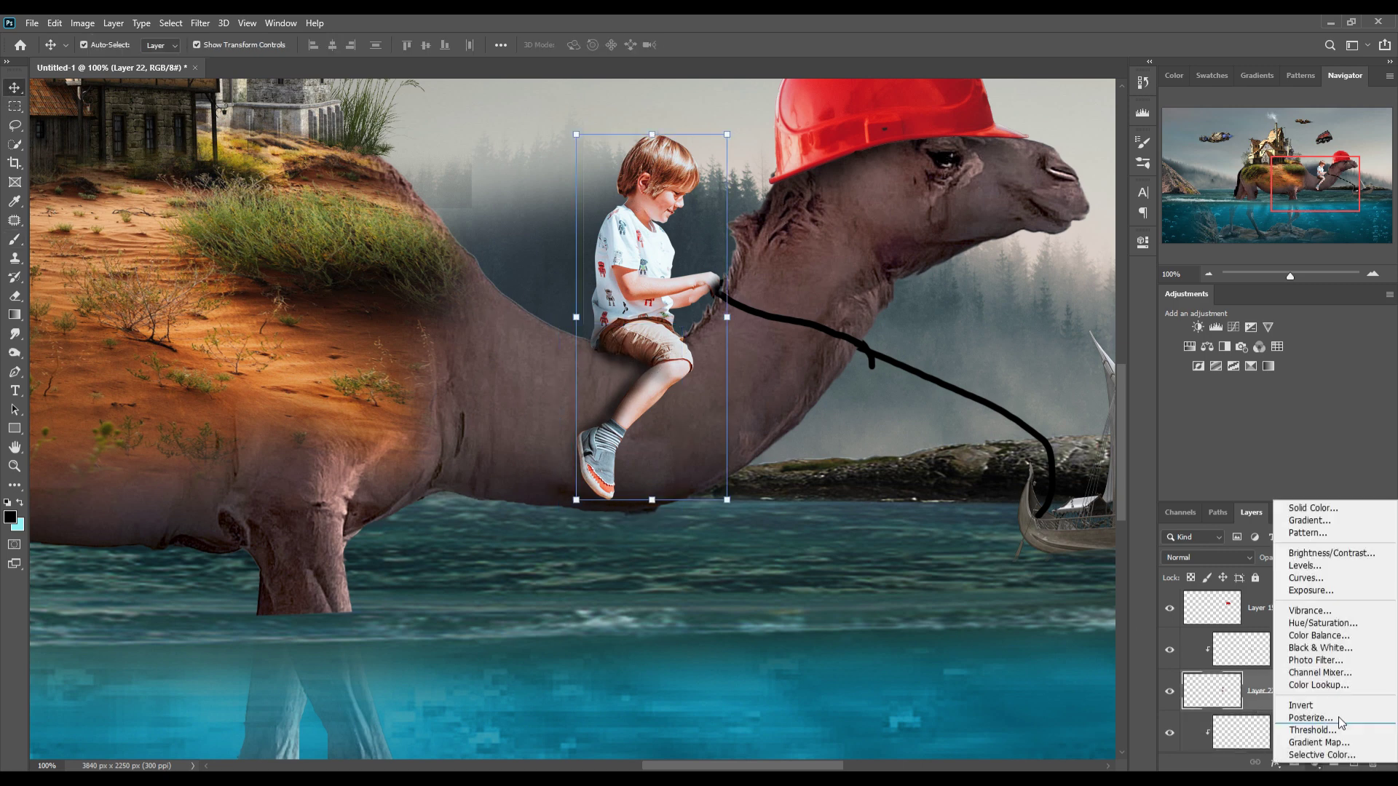
click(1315, 579)
drag(1050, 376, 1057, 405)
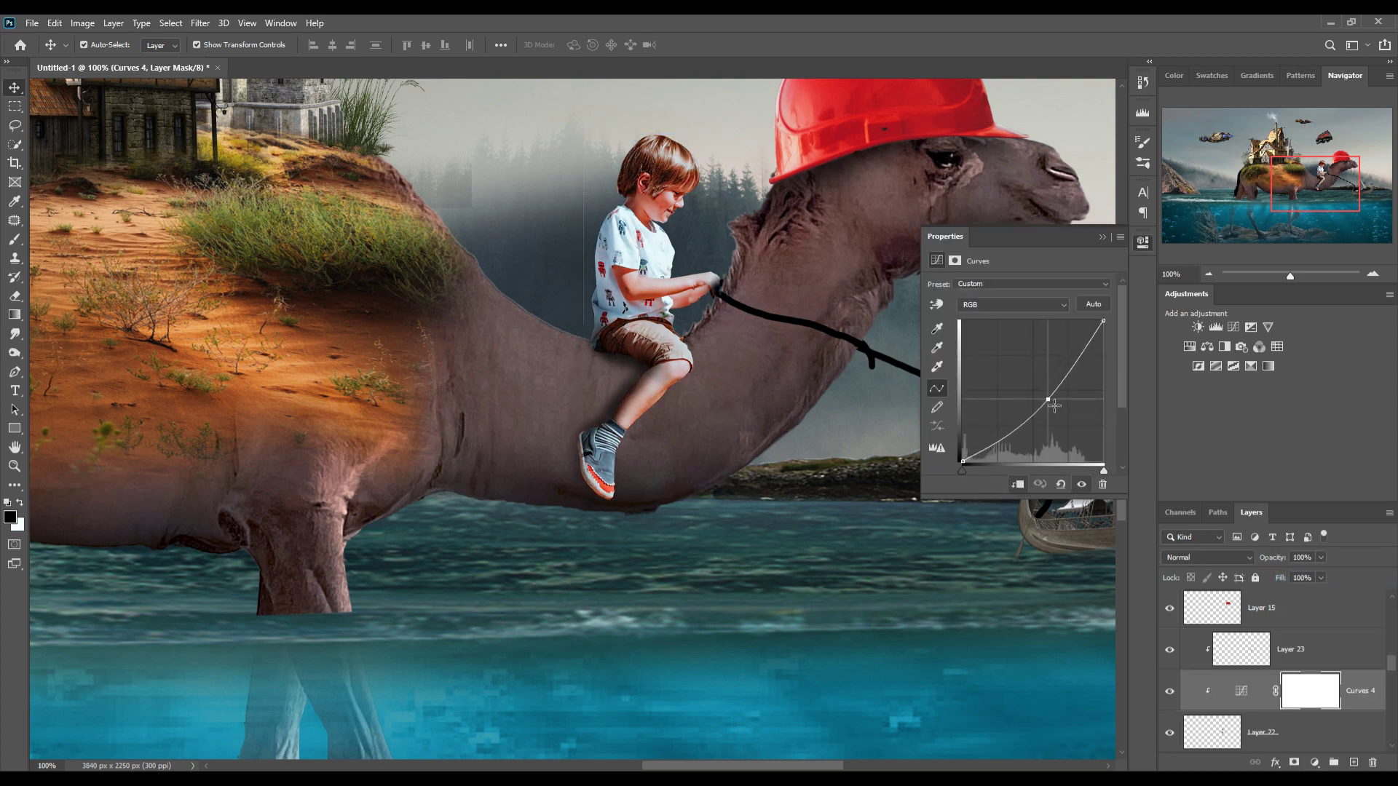
click(1101, 239)
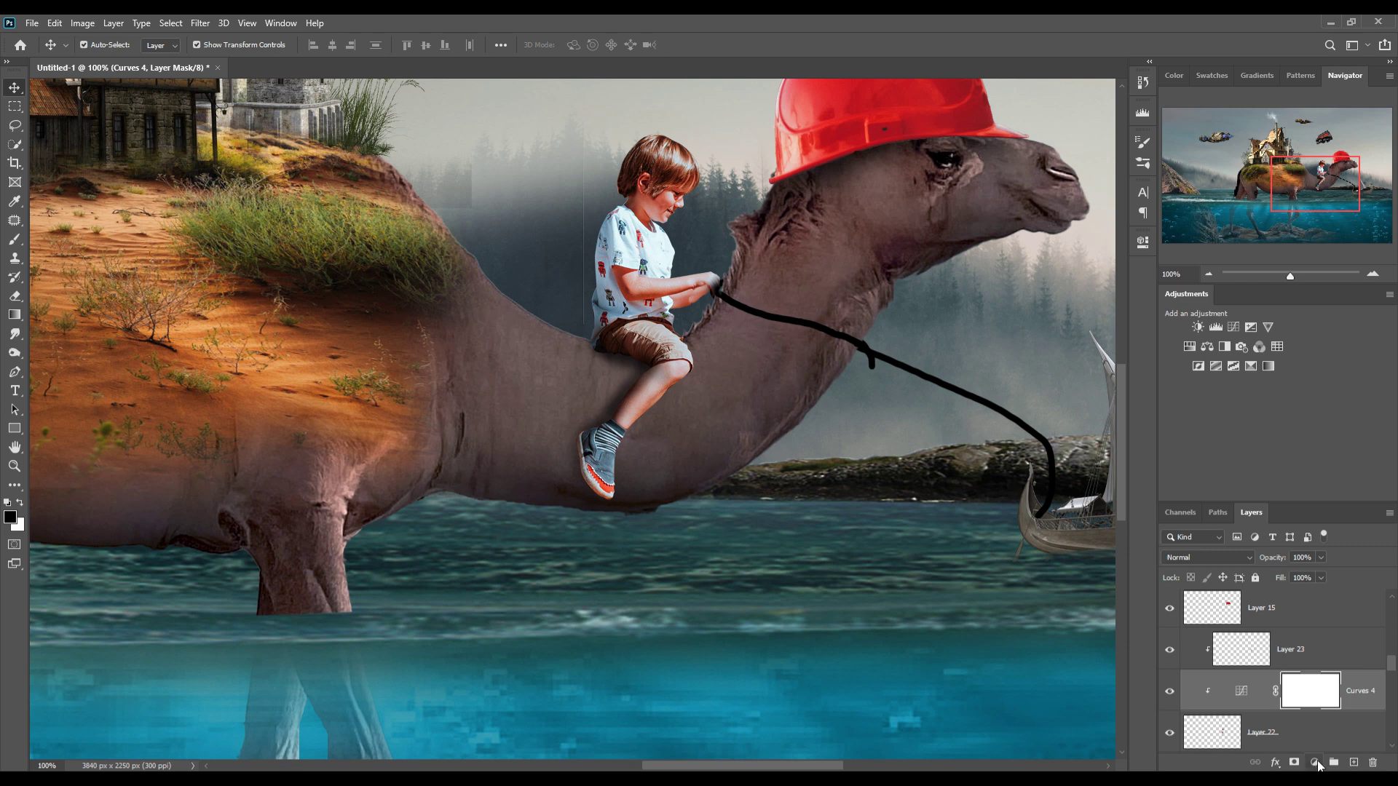
Step: Add an Exposure adjustment at -0.44 exposure and 0.95 gamma to darken the boy
click(1315, 763)
click(1322, 586)
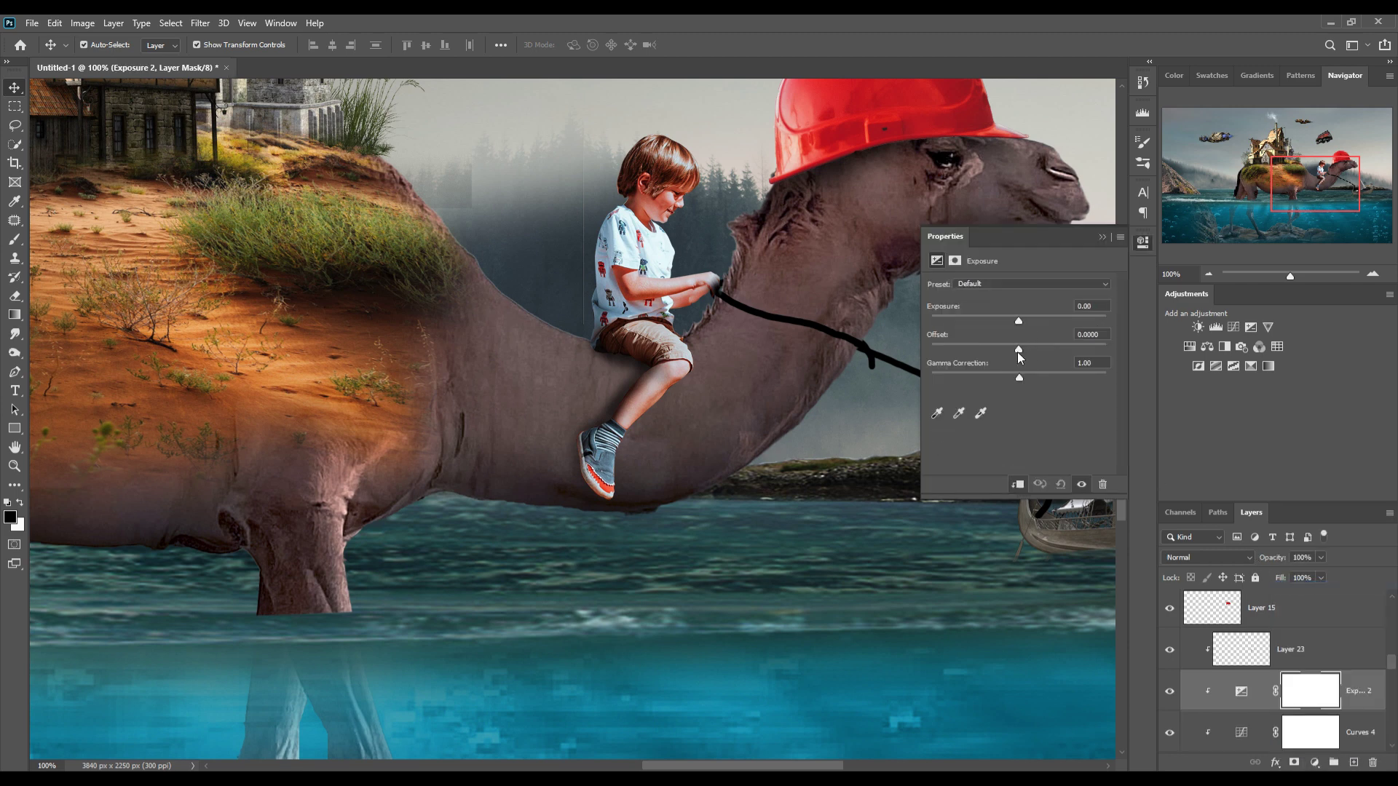
drag(1018, 349, 1012, 320)
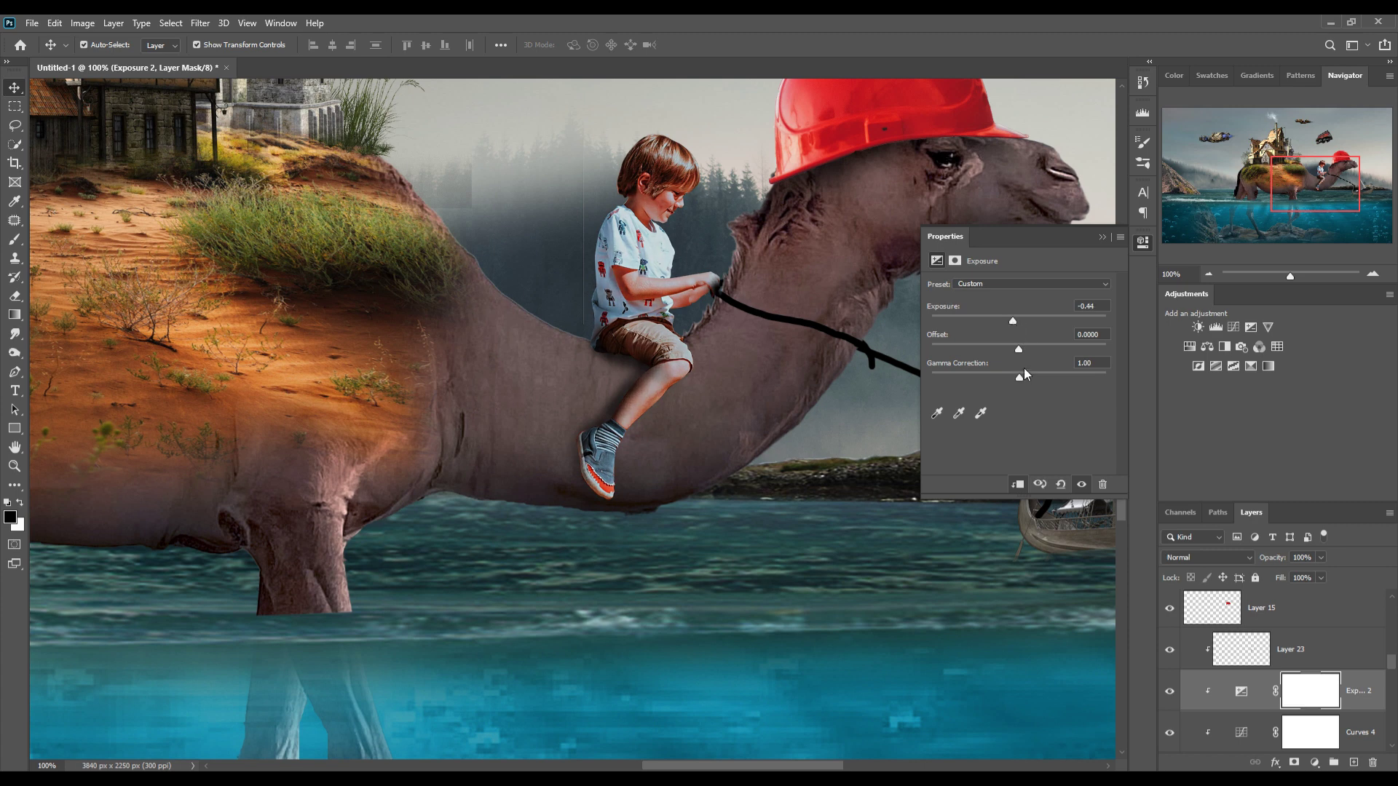
drag(1015, 379, 1021, 377)
click(1102, 238)
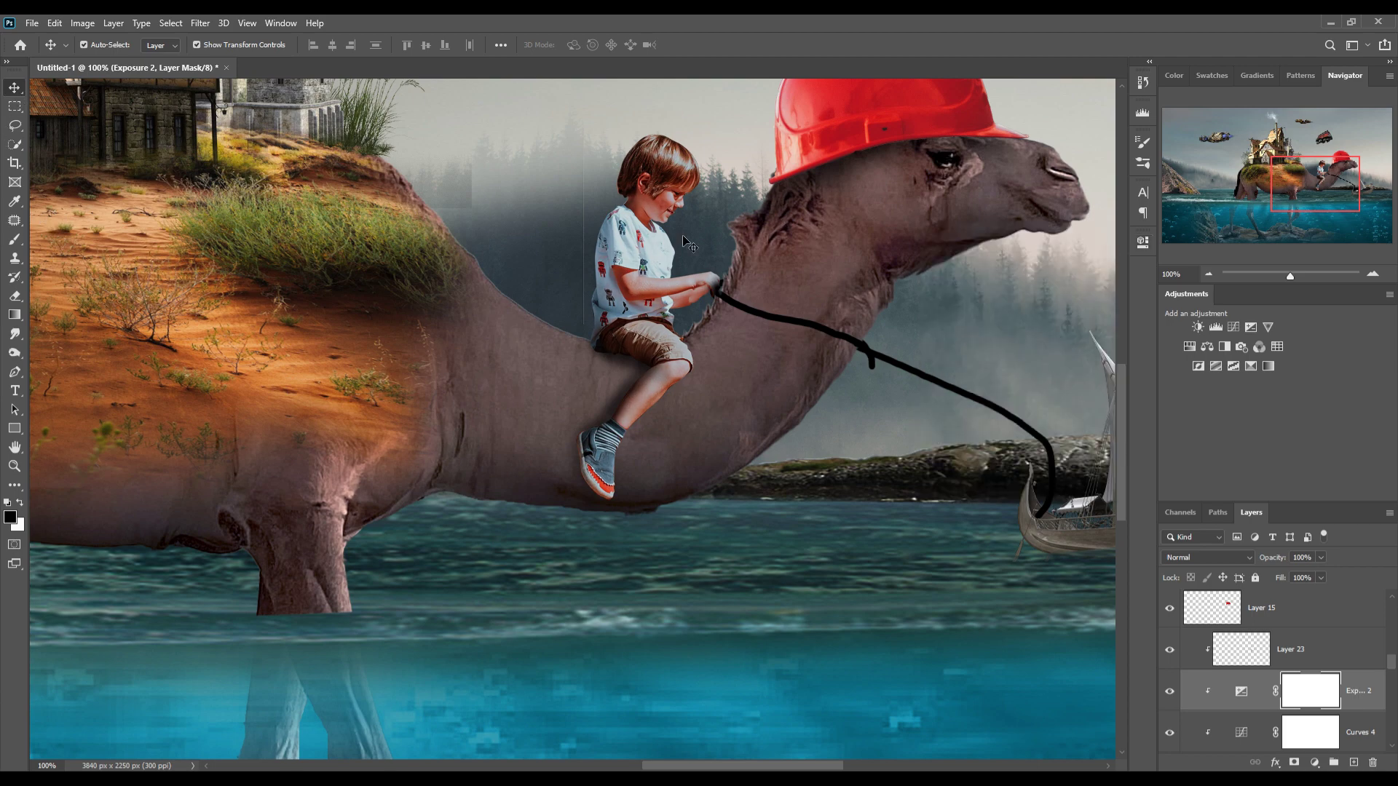
key(ctrl+minus)
key(ctrl+minus)
key(ctrl+minus)
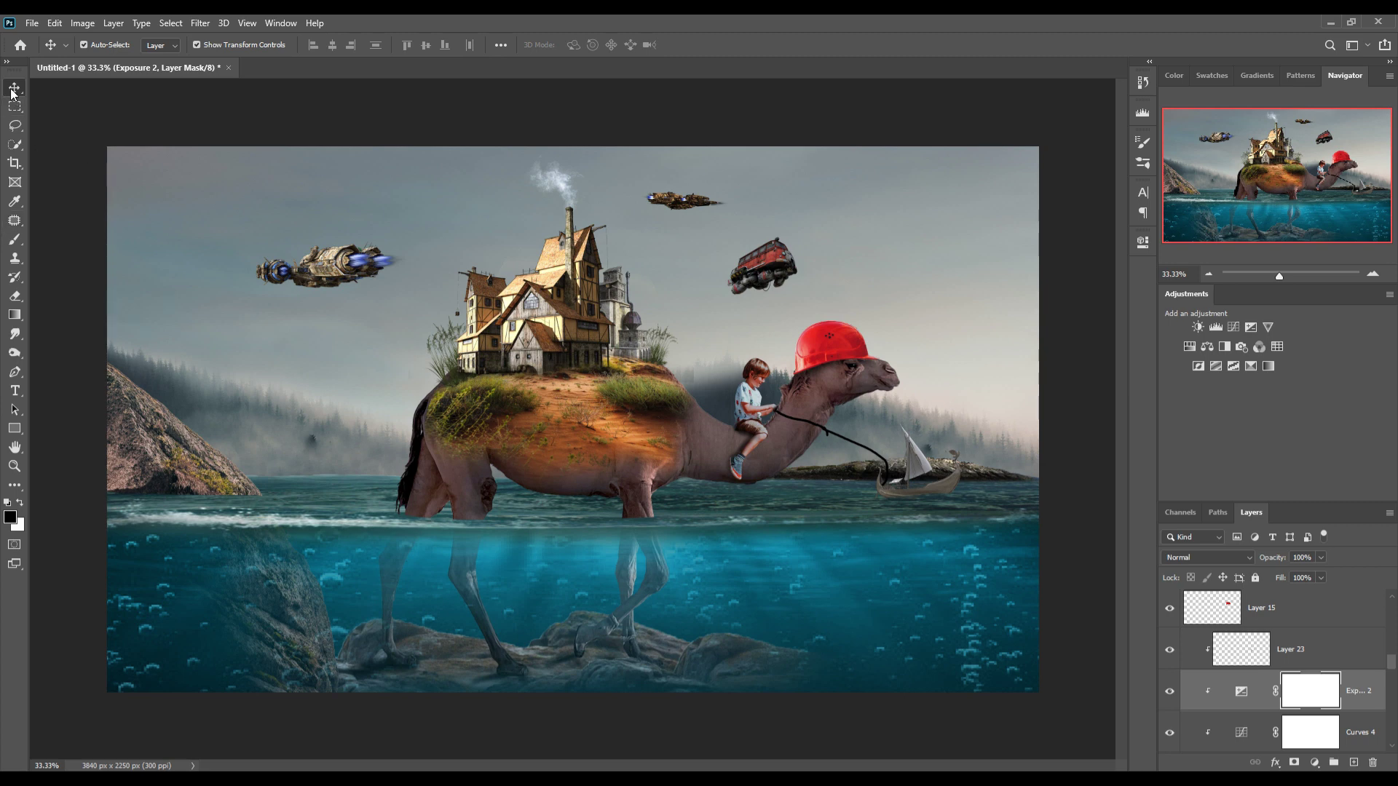
Step: Bring the lens-flare image in as Layer 25 at the stack's top, blended with Screen
click(750, 404)
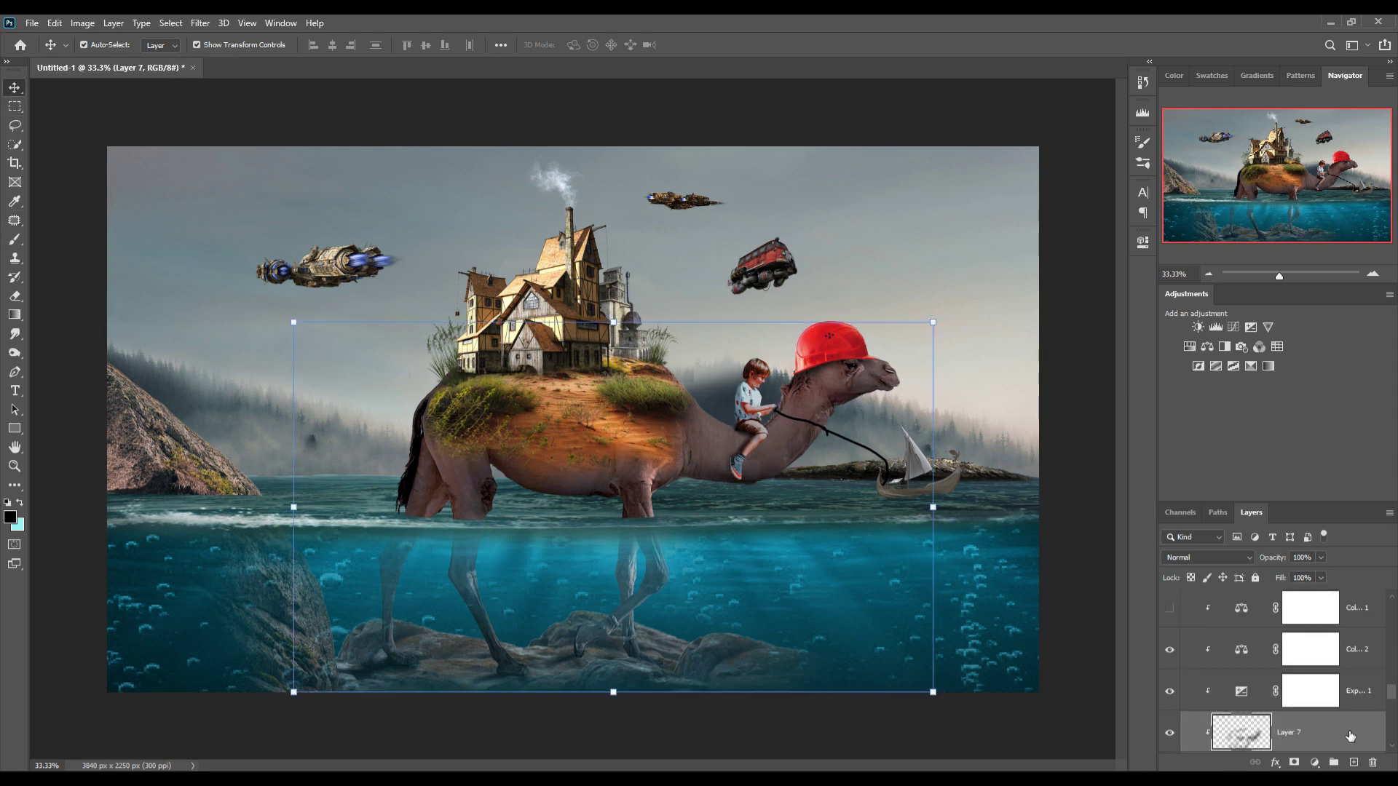
scroll(1274, 656, up, 2)
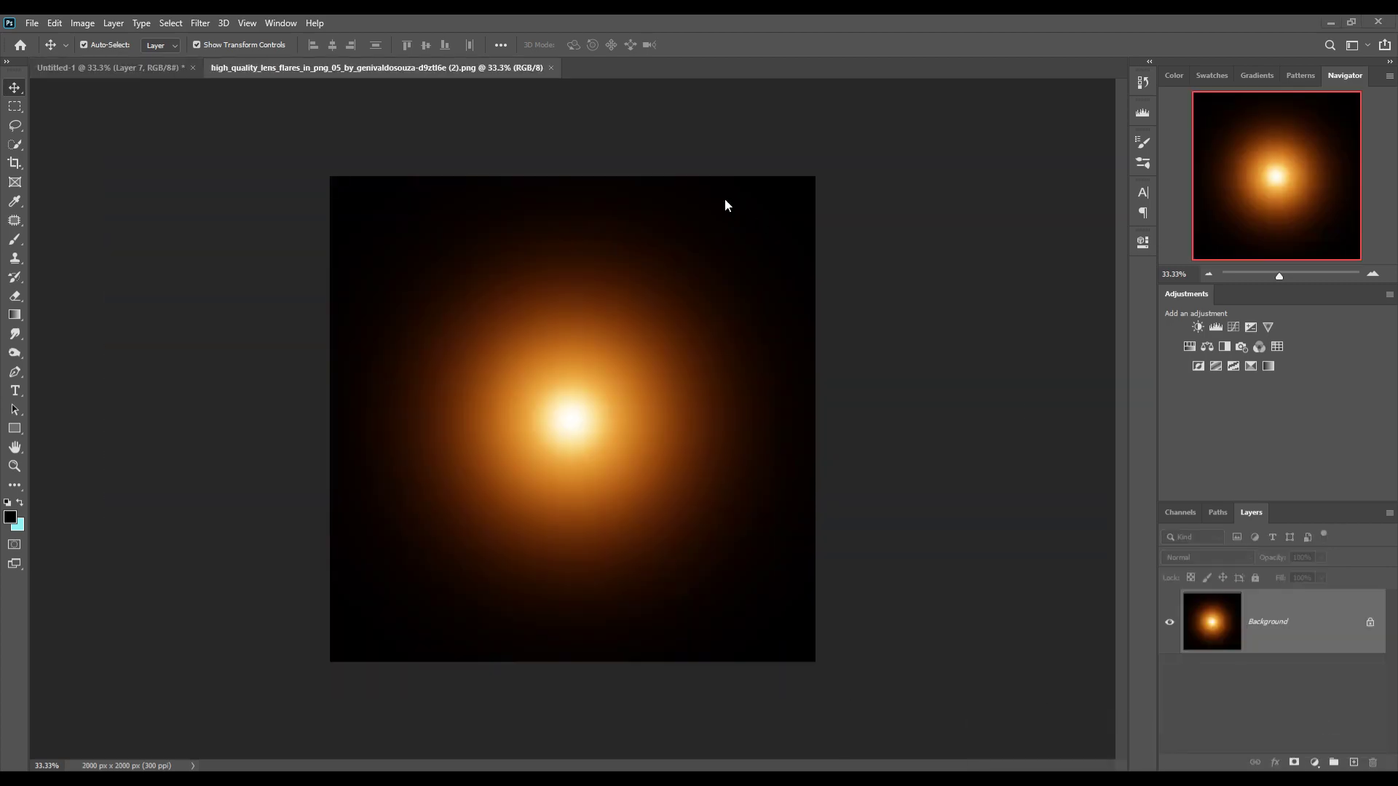
mouse_move(444, 67)
mouse_down()
mouse_move(422, 134)
mouse_move(1195, 180)
mouse_move(833, 282)
mouse_up()
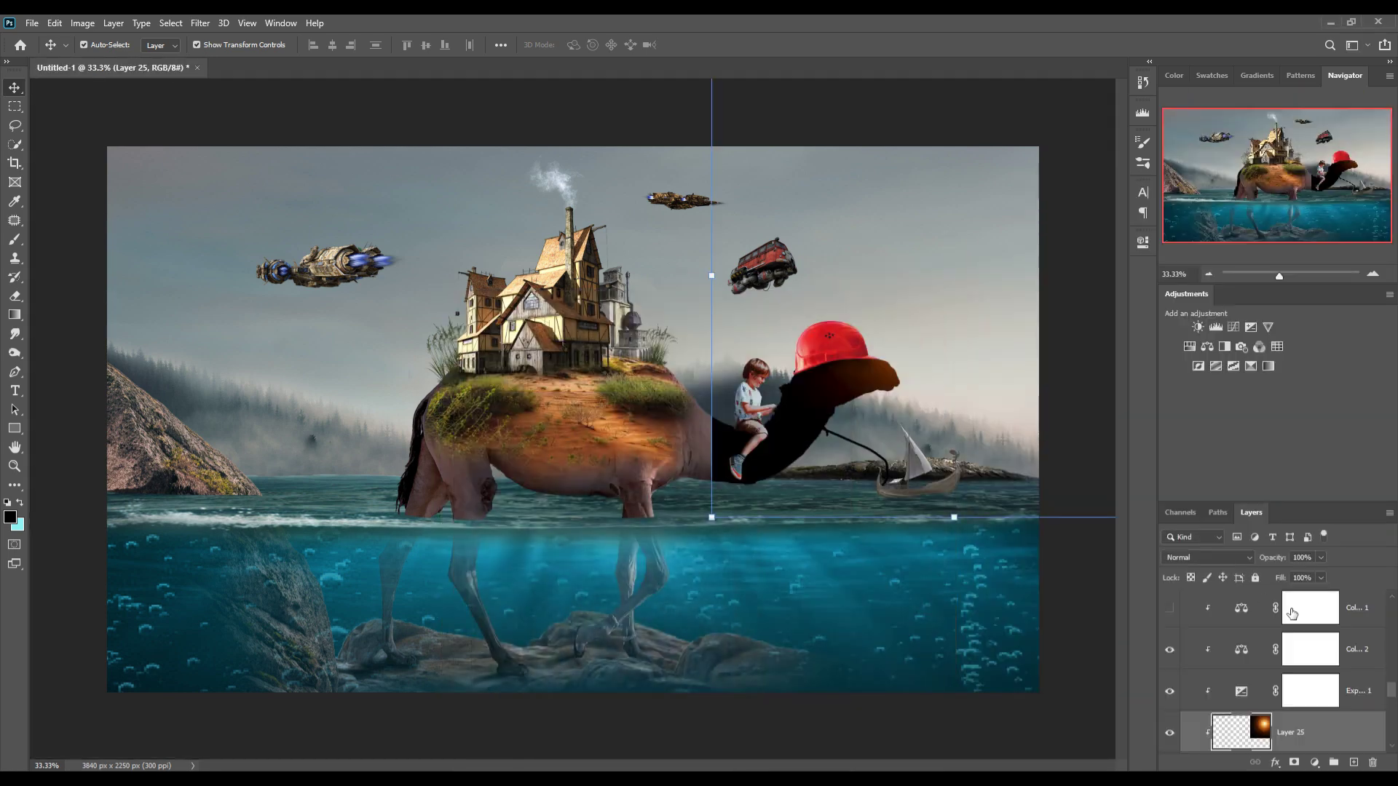
click(1208, 557)
key(Escape)
scroll(1333, 692, down, 3)
scroll(1347, 572, up, 2)
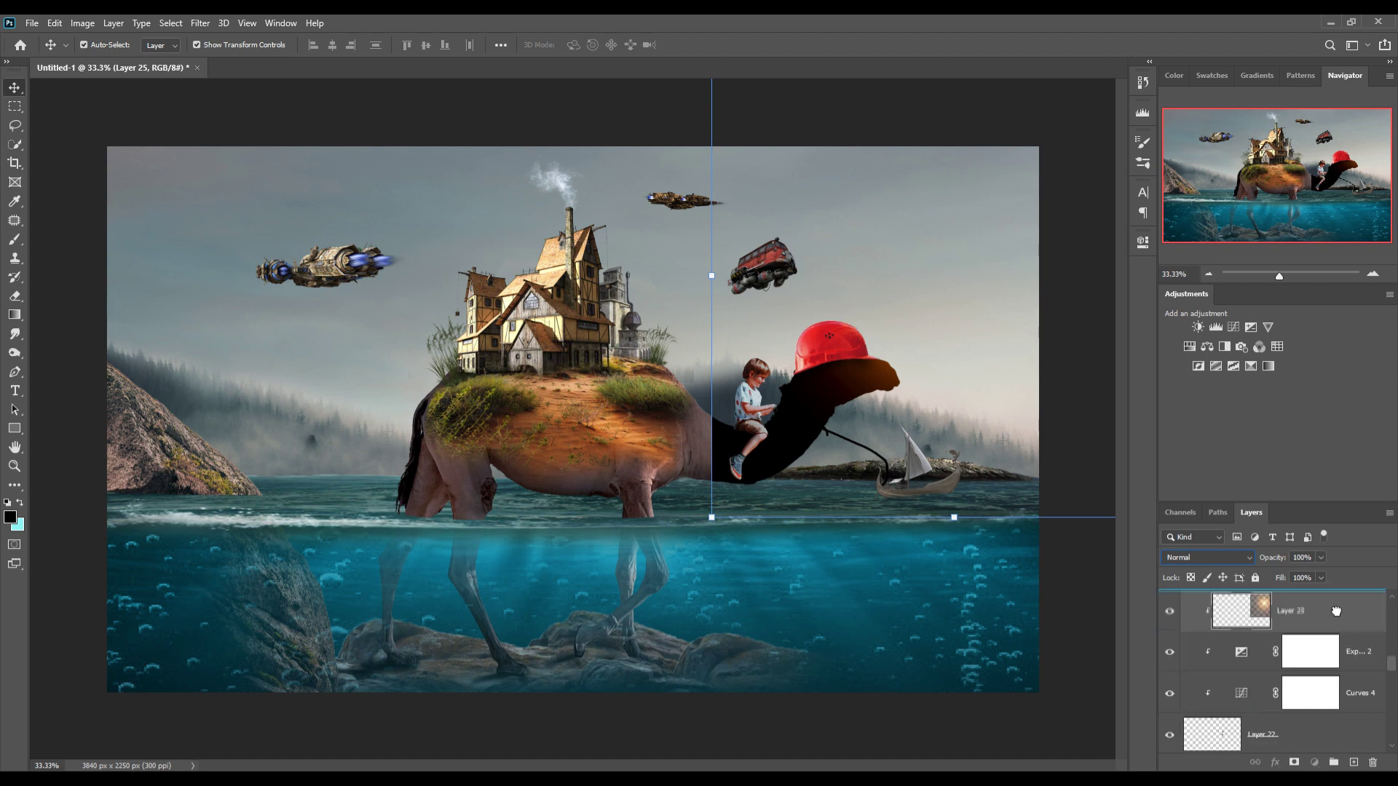
scroll(1321, 557, up, 2)
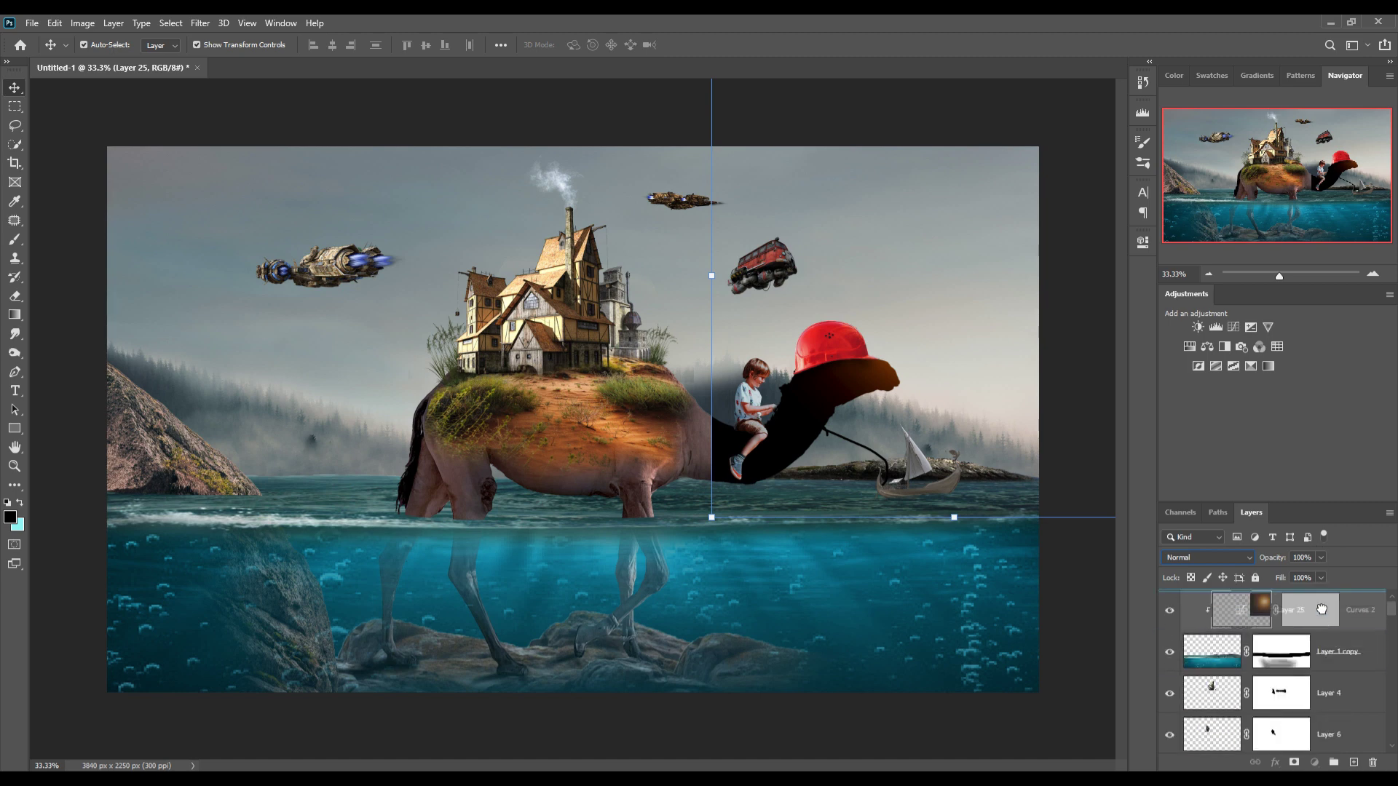
drag(1318, 554, 1307, 589)
click(1249, 558)
click(1201, 547)
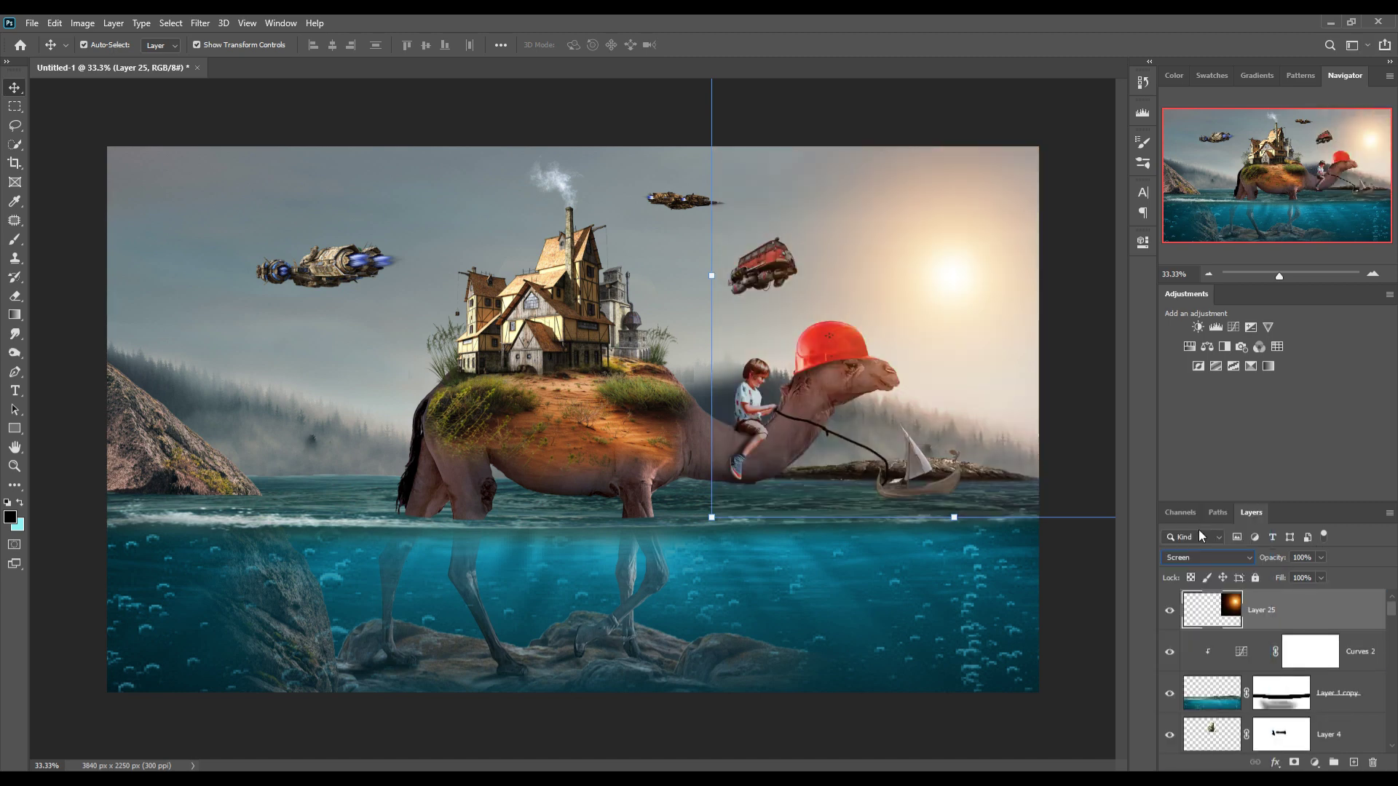
Step: Scale the sun flare to about 146% and place it behind the camel's head
drag(719, 522, 538, 689)
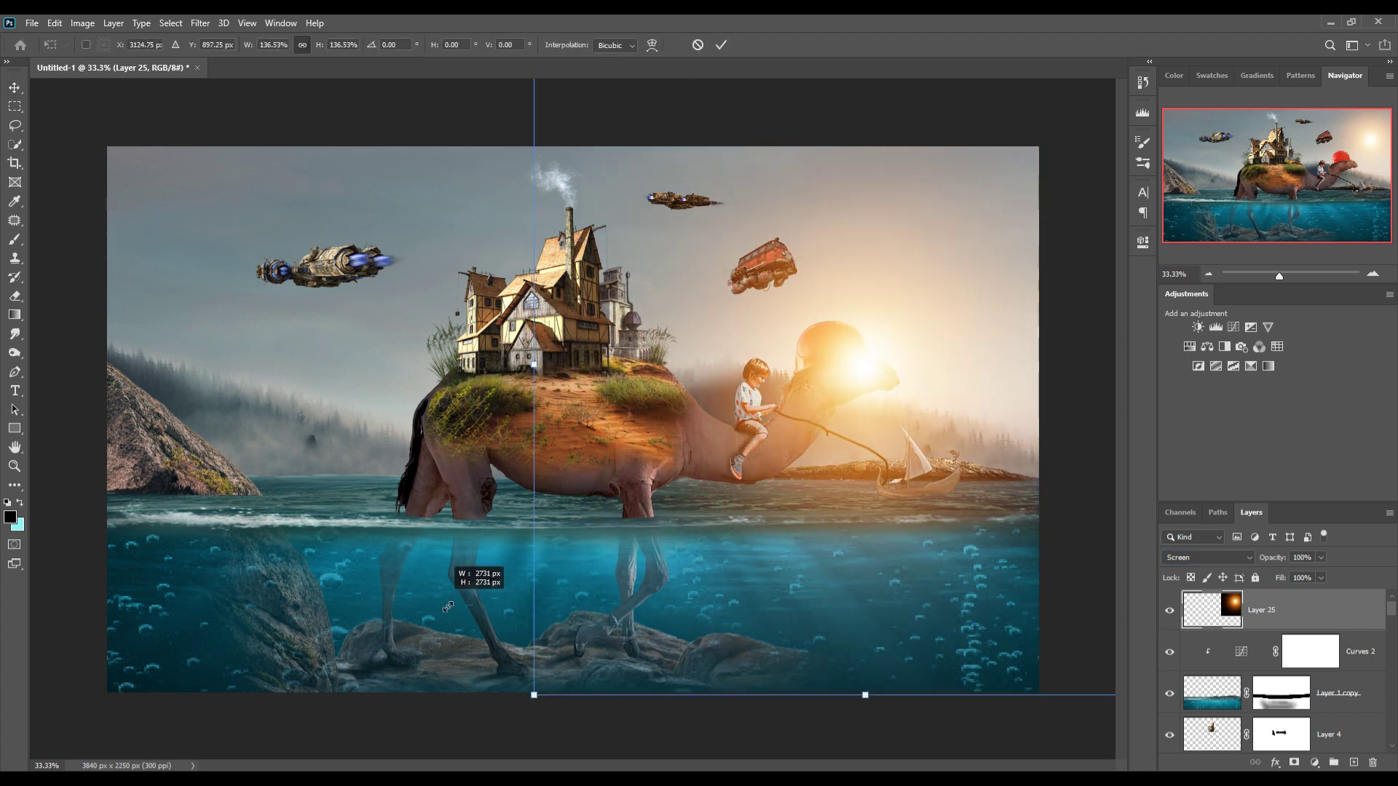
mouse_move(870, 353)
mouse_down()
mouse_move(1015, 295)
mouse_move(1033, 240)
mouse_up()
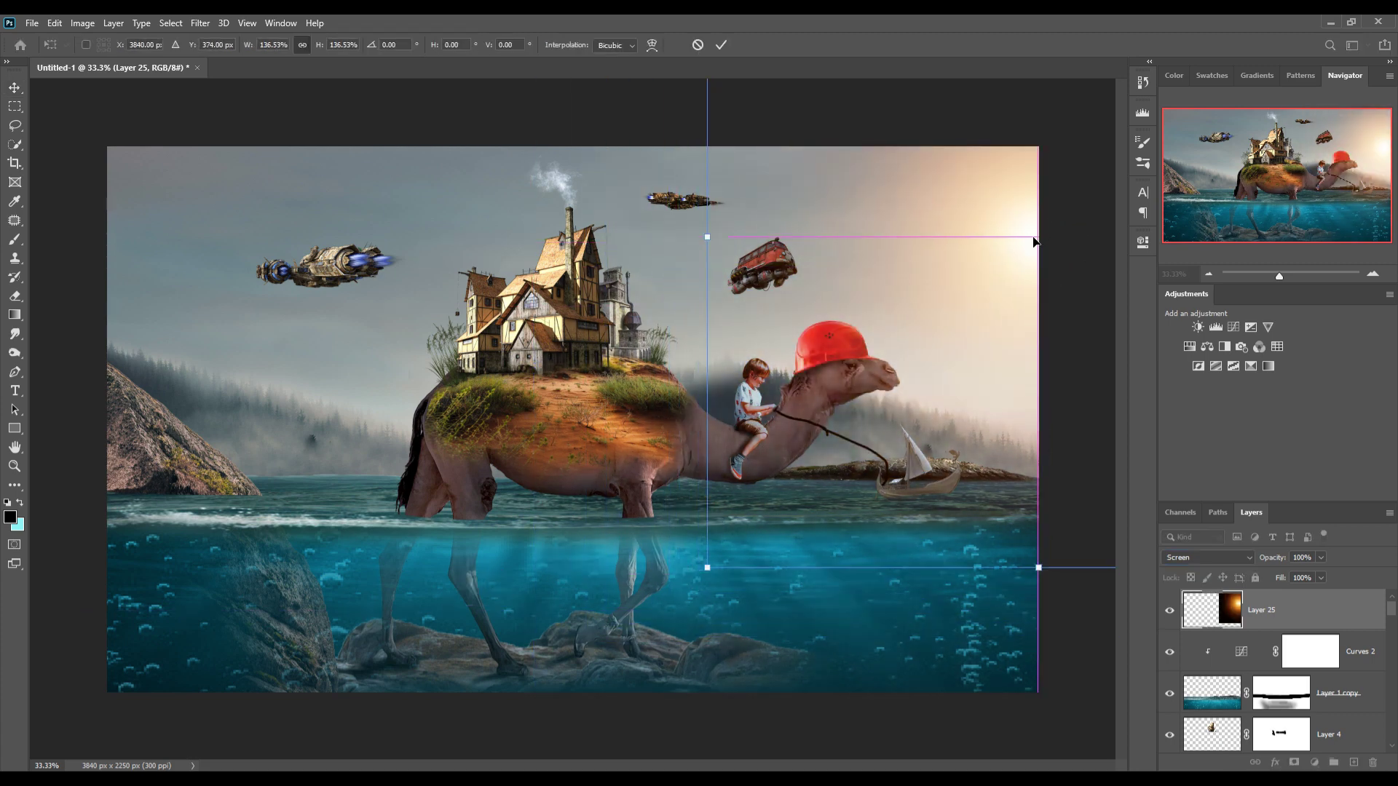
drag(1014, 289, 929, 441)
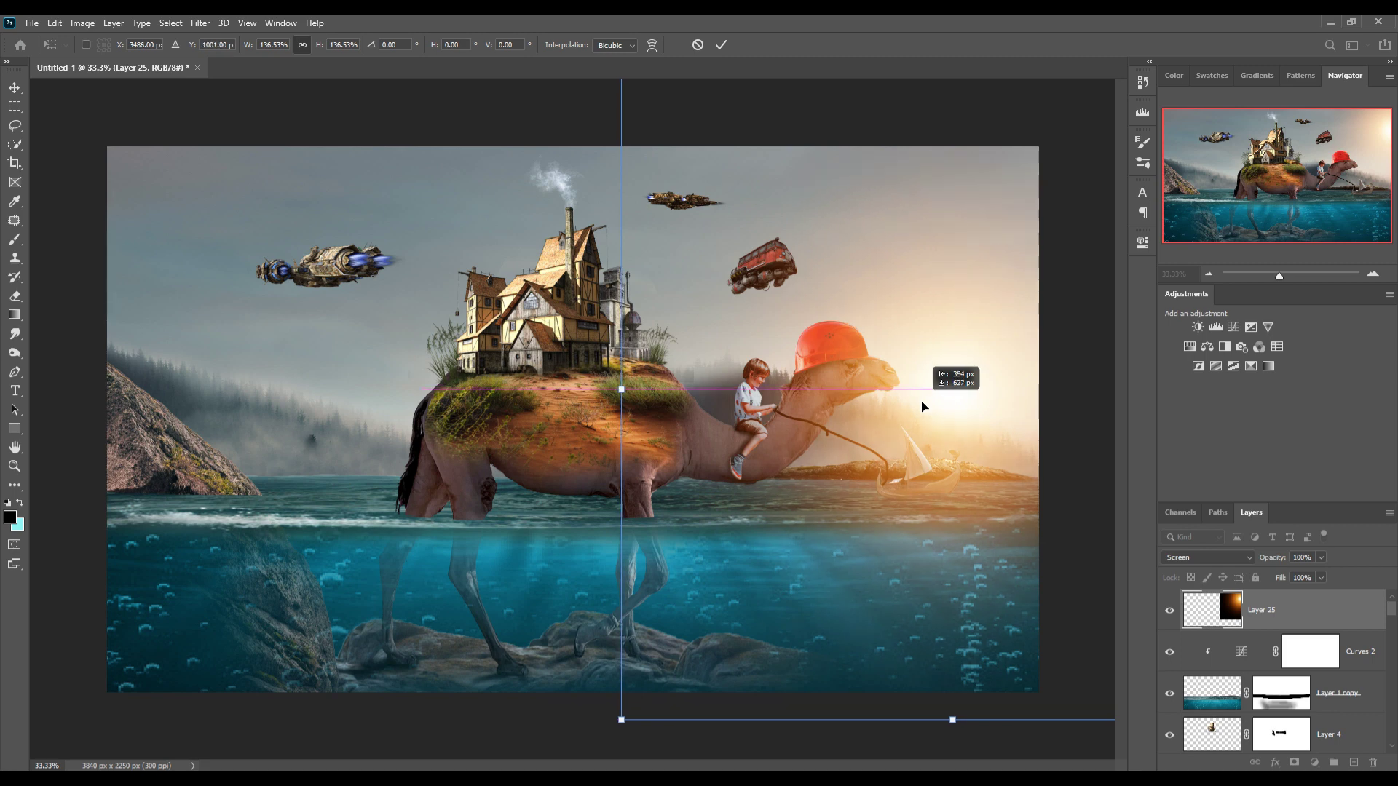
drag(620, 723, 594, 743)
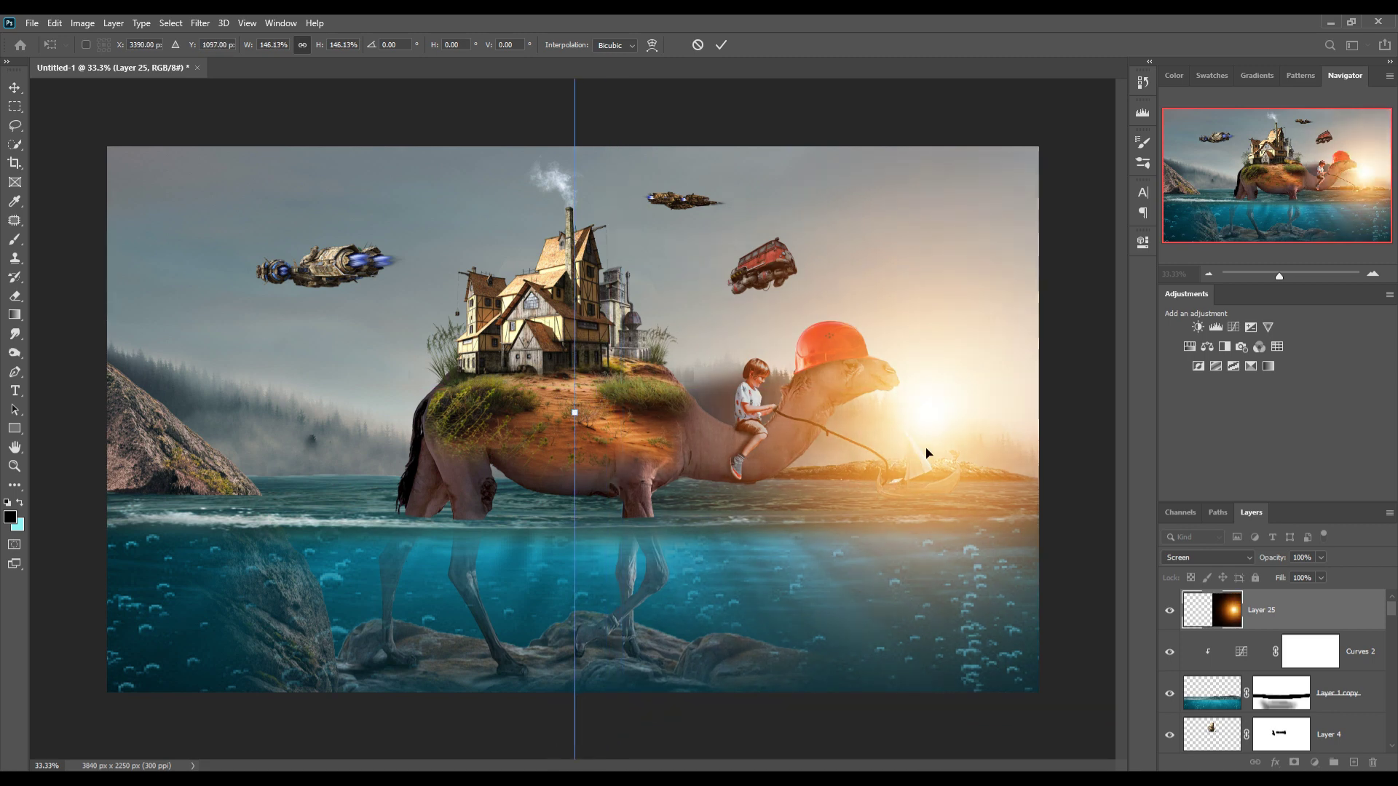
drag(921, 437, 948, 412)
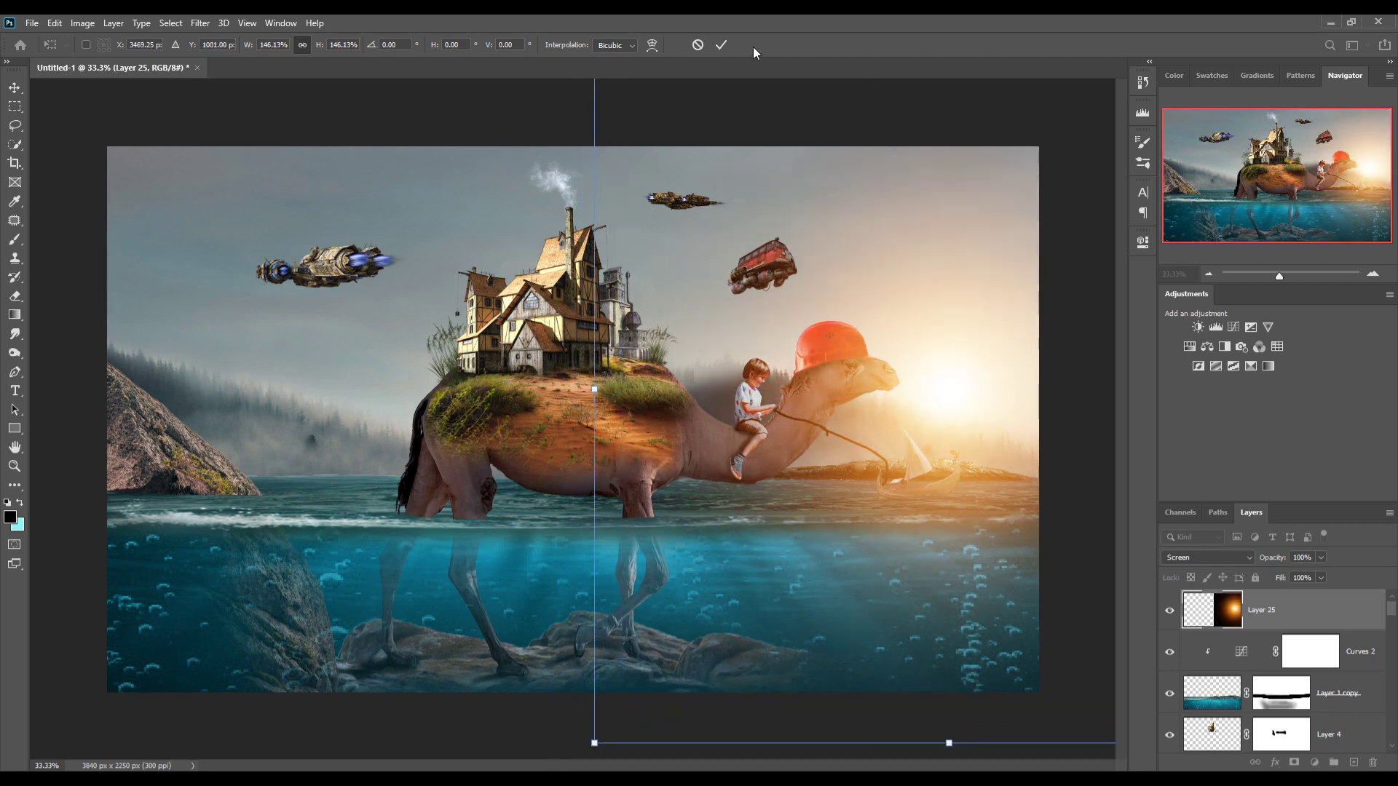
click(721, 44)
scroll(1275, 670, down, 5)
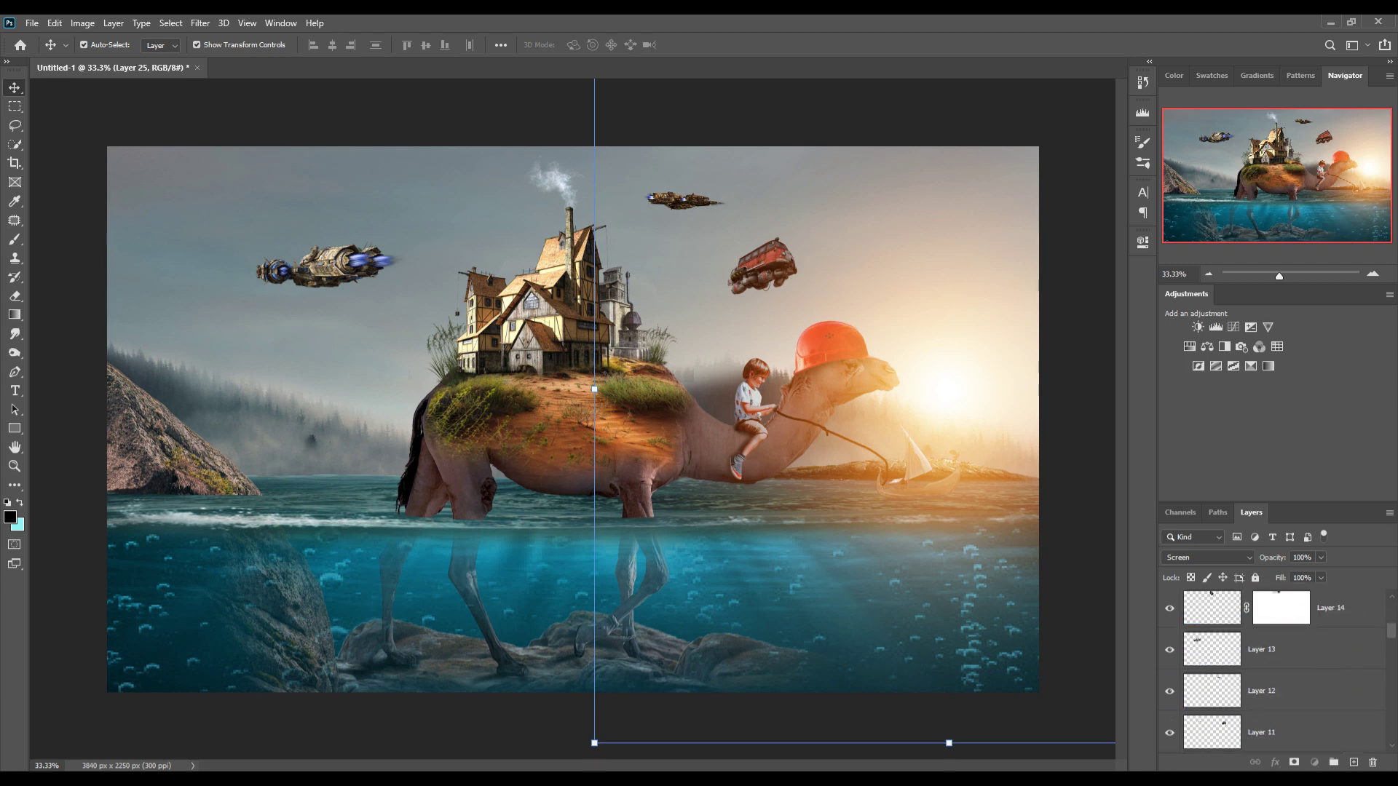
Step: Drop the sun layer between Layer 8 and Curves 3, then flatten and widen its glow
scroll(1274, 670, down, 2)
scroll(1275, 670, down, 2)
scroll(1275, 670, down, 2)
scroll(1274, 670, down, 2)
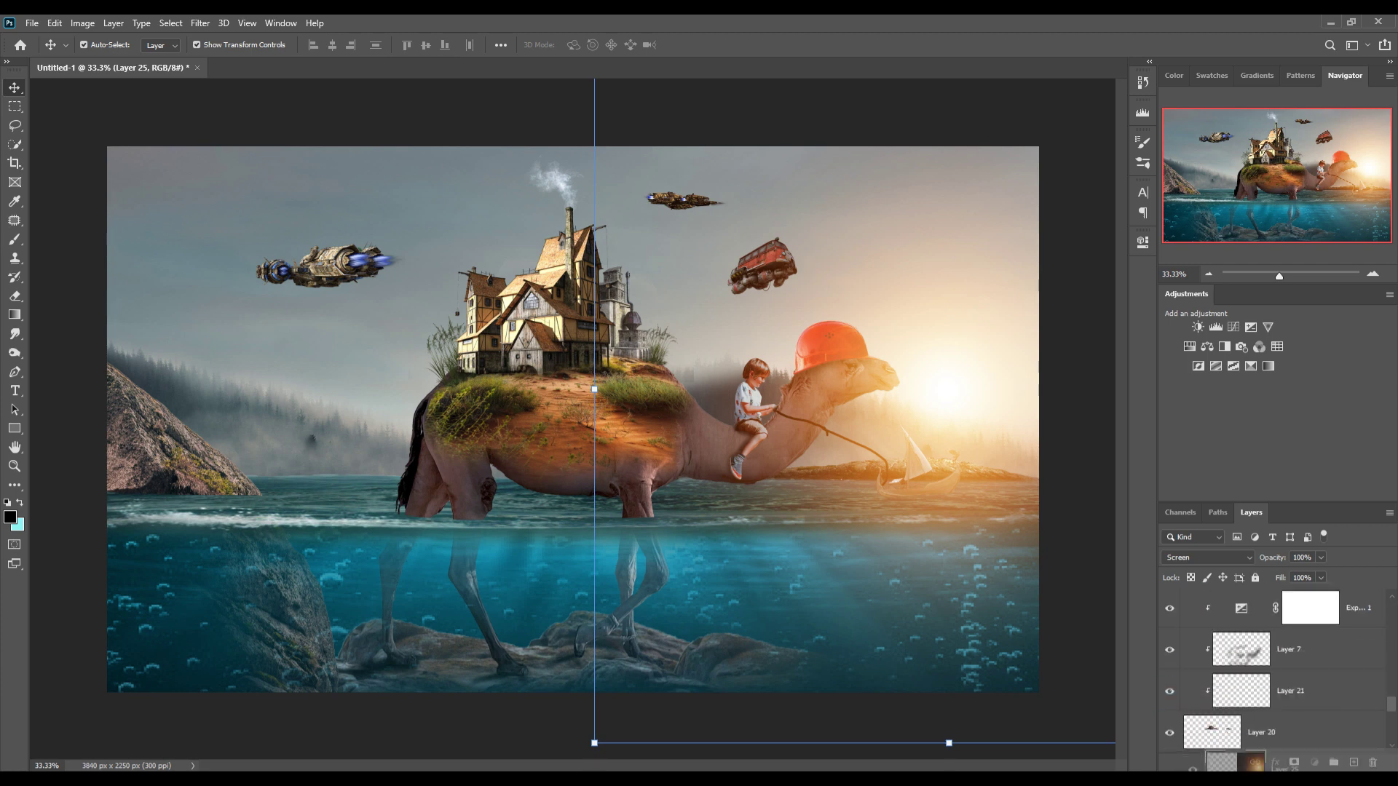
drag(1383, 768, 1369, 683)
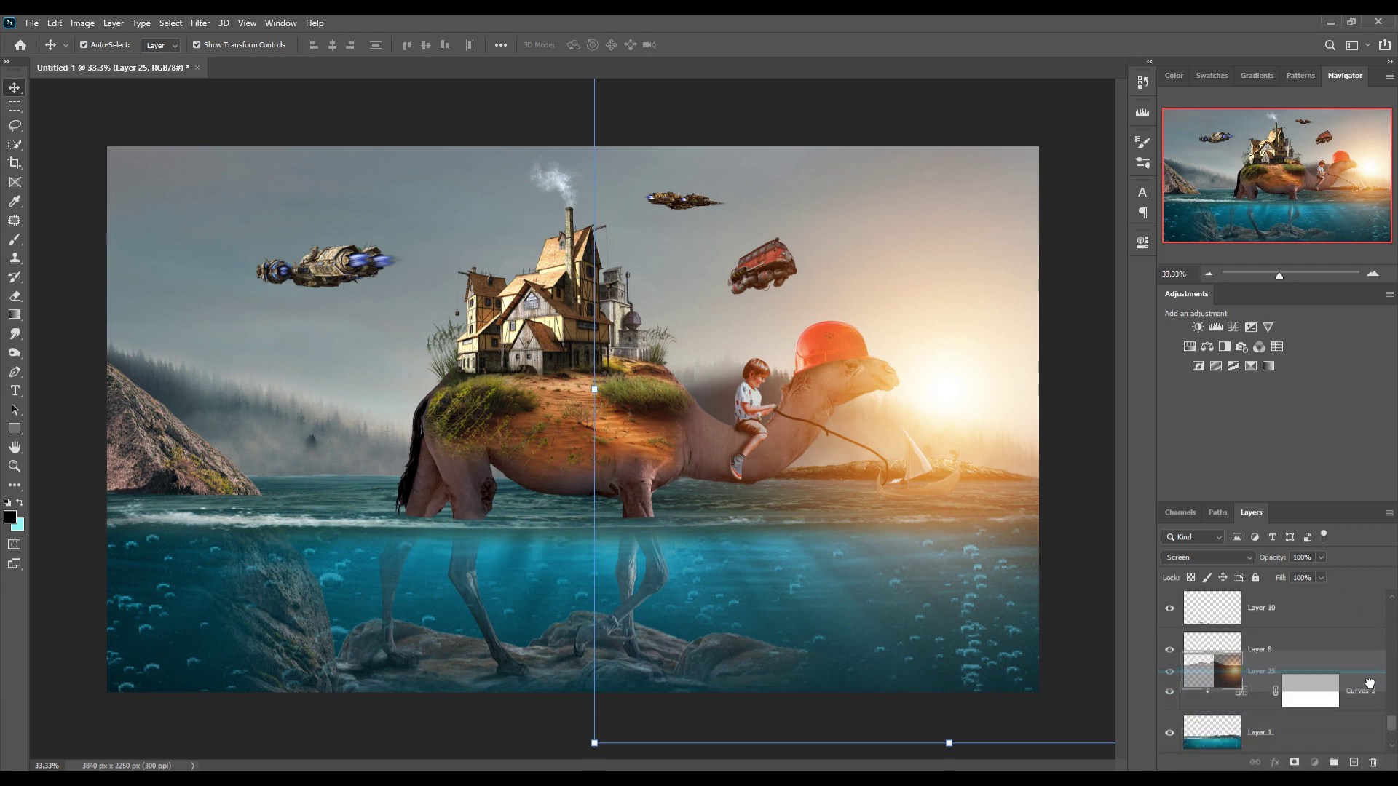
drag(1369, 683, 1363, 671)
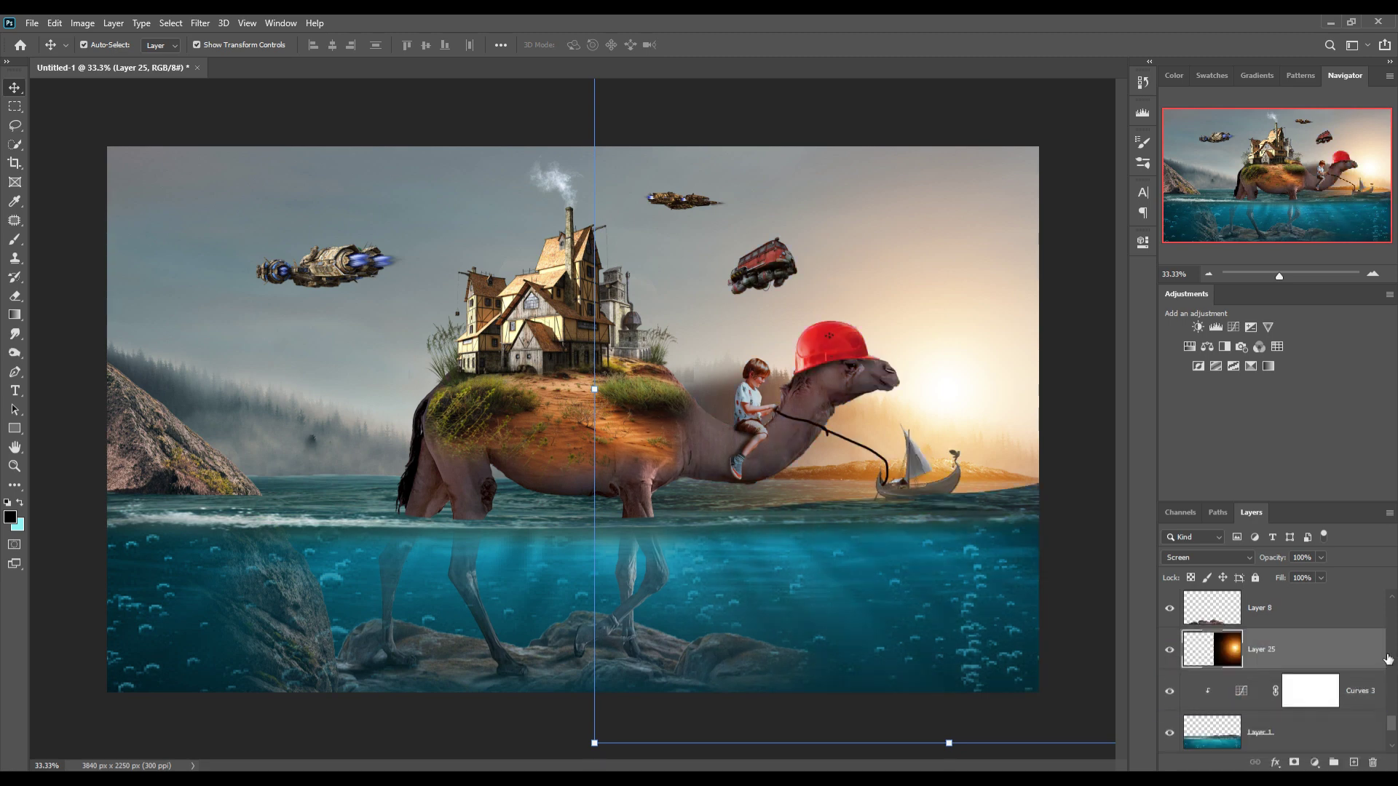
key(ctrl+minus)
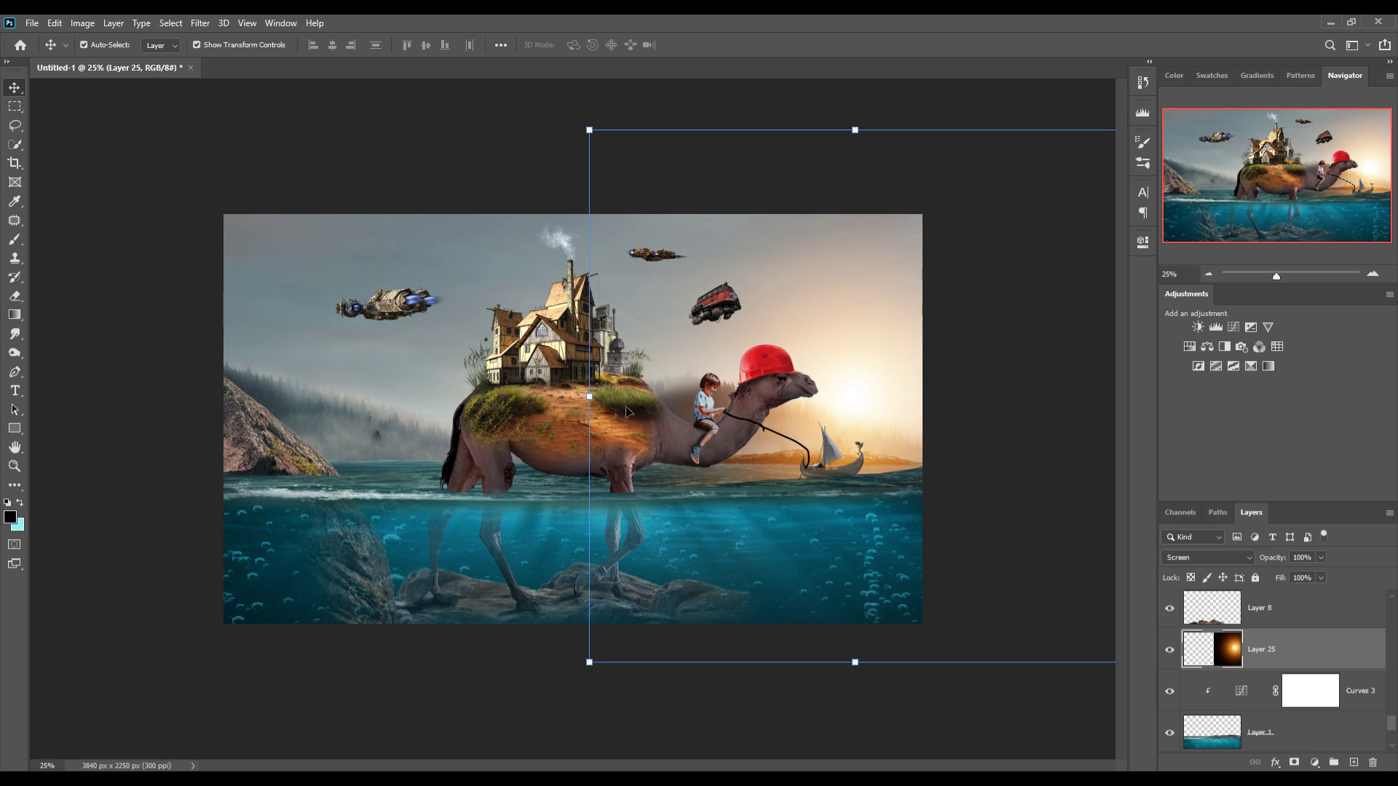
drag(595, 413, 527, 414)
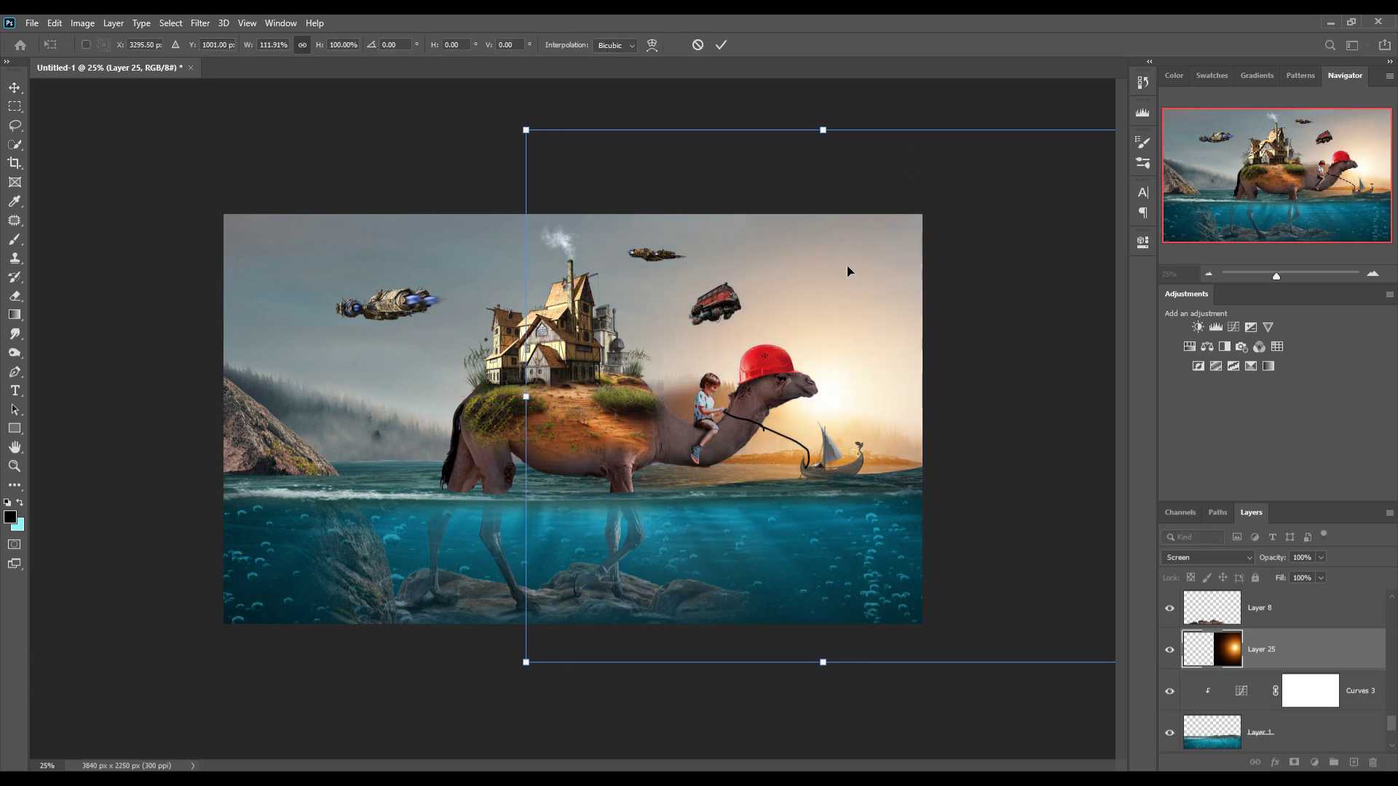
drag(834, 134, 839, 286)
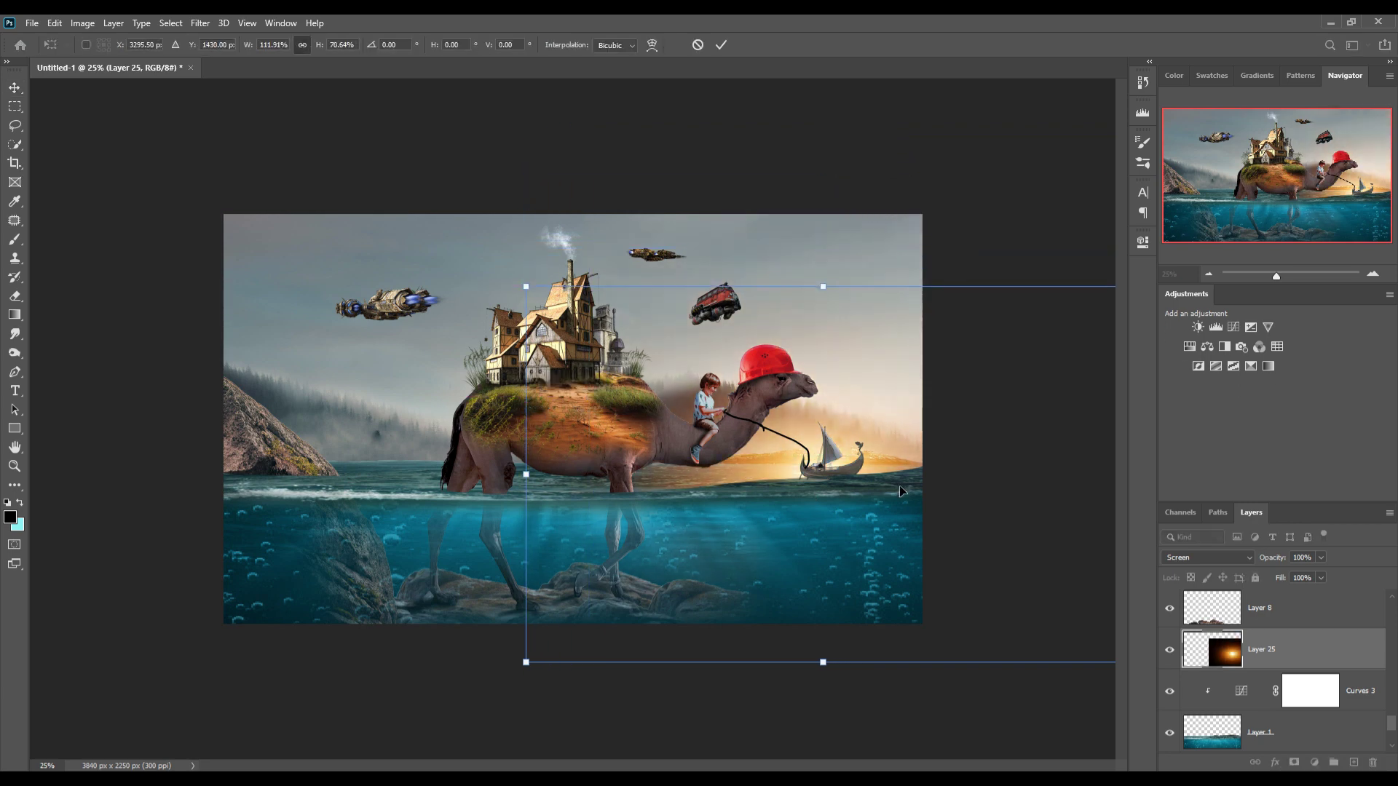
drag(898, 508, 927, 515)
click(722, 46)
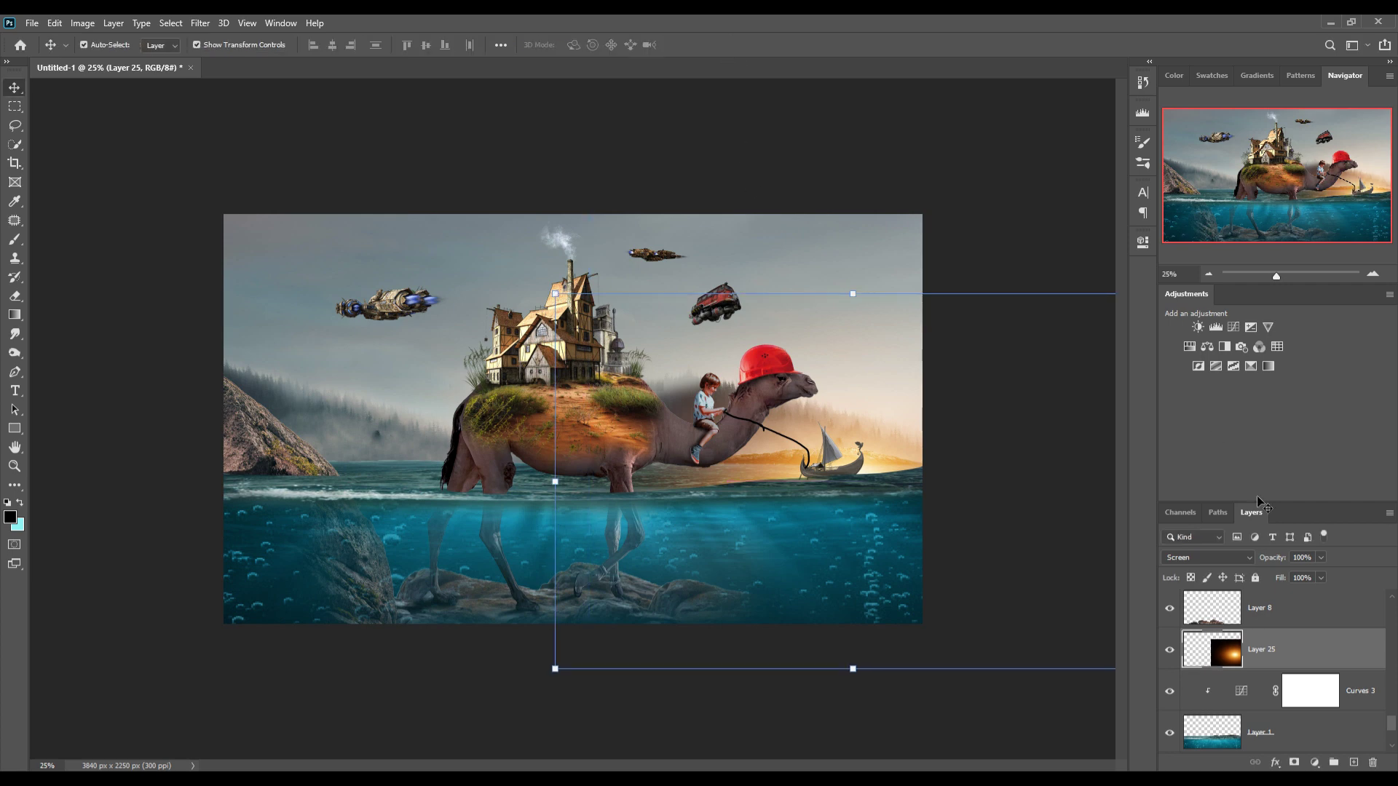
Step: Place the sun just above Layer 3, enlarged to about 117%, behind the hills
mouse_move(1224, 648)
mouse_down()
mouse_move(1221, 770)
mouse_move(1344, 688)
mouse_up()
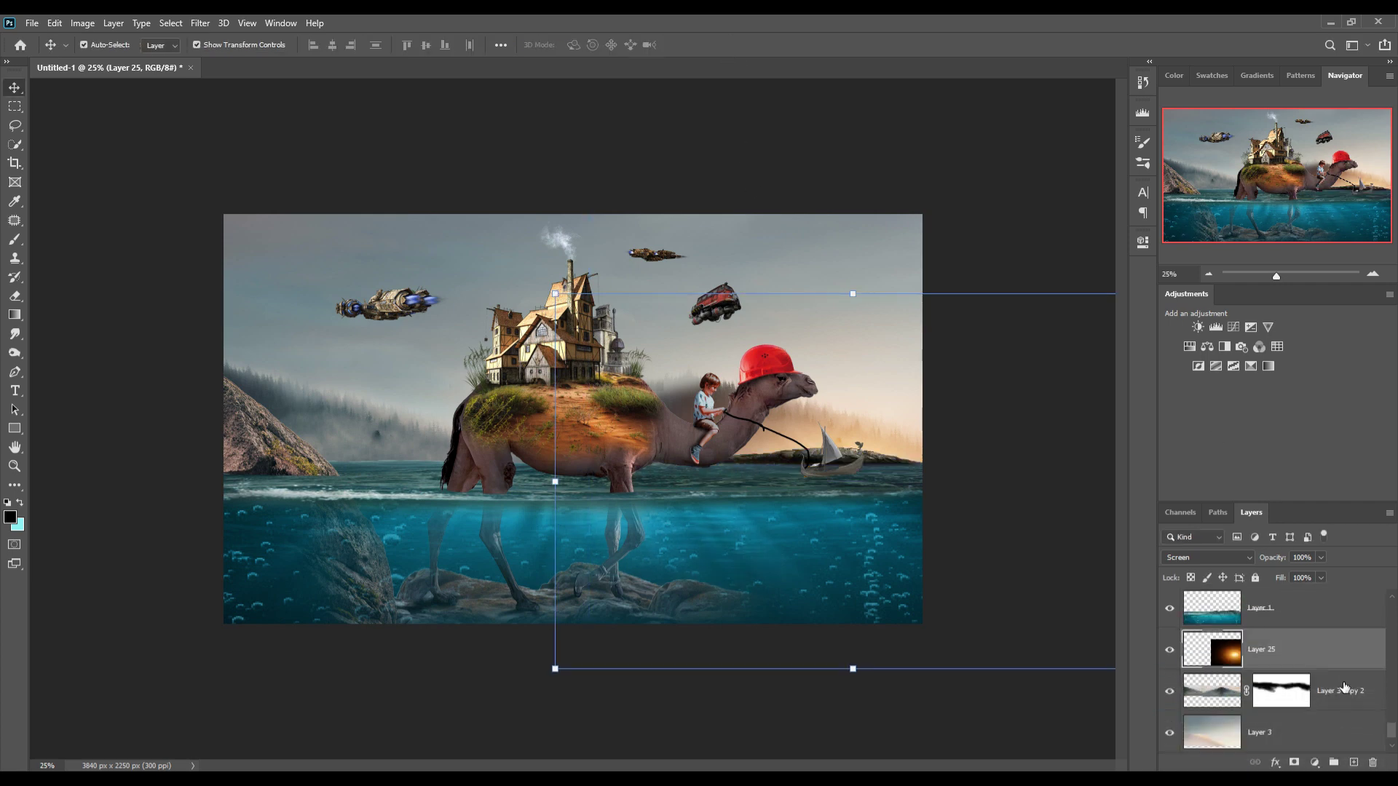
drag(863, 301, 863, 262)
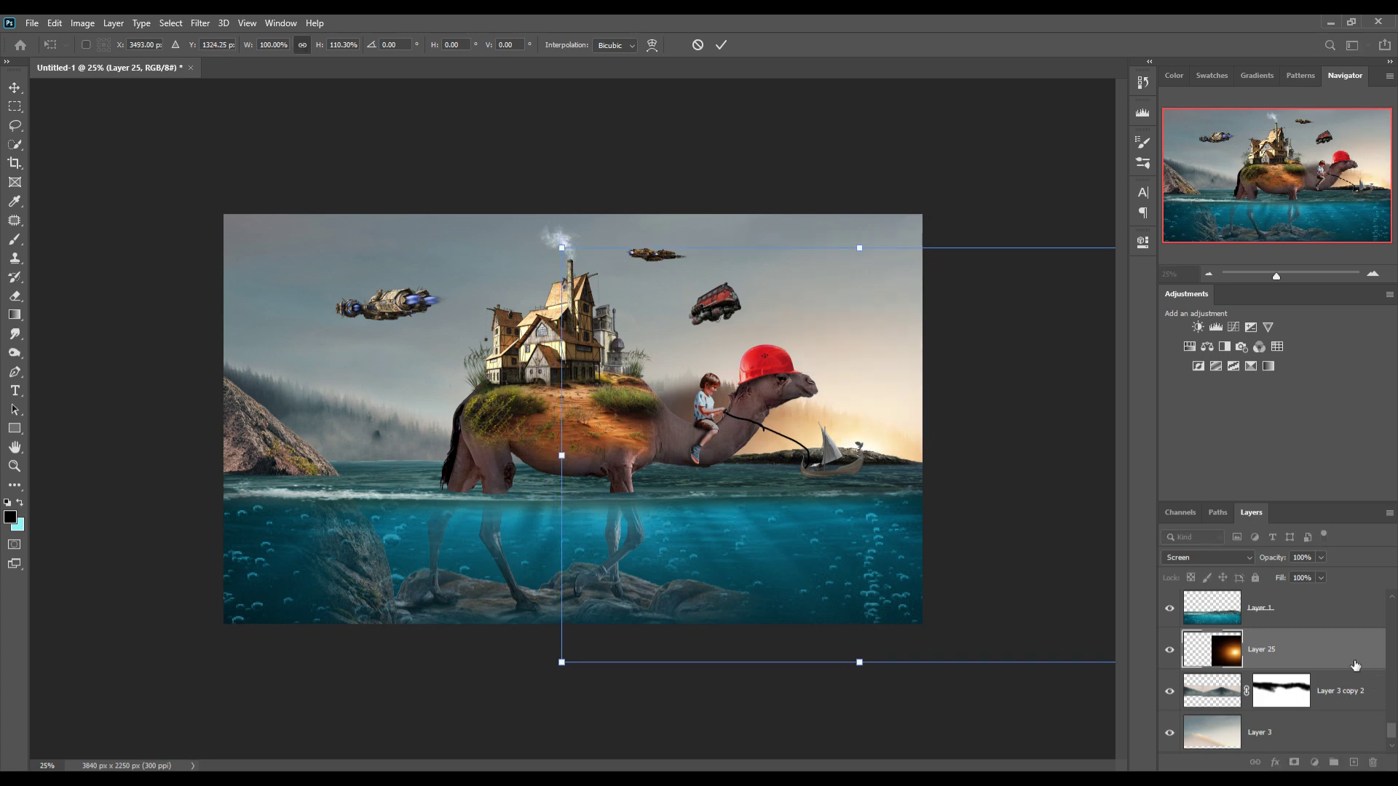
drag(1231, 651, 1337, 708)
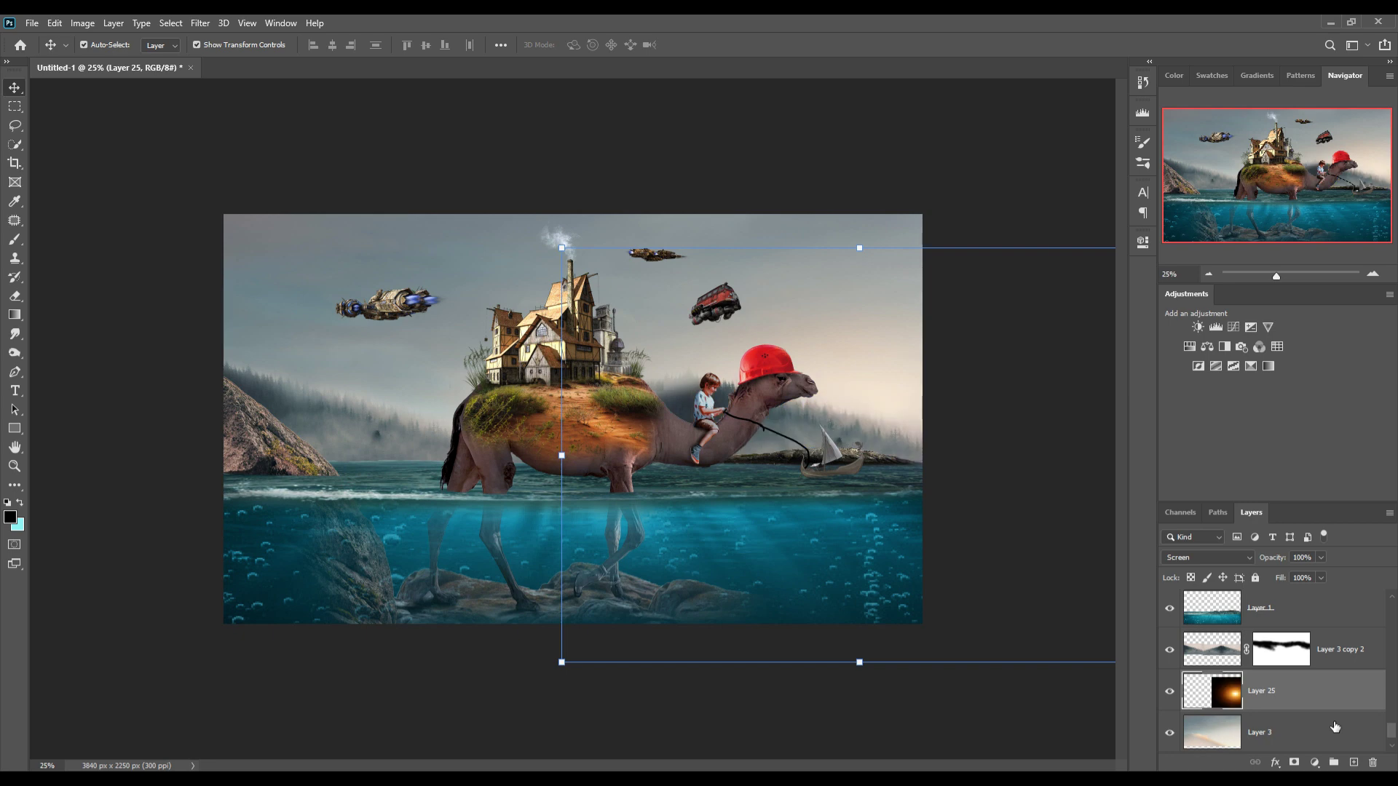
drag(861, 249, 862, 180)
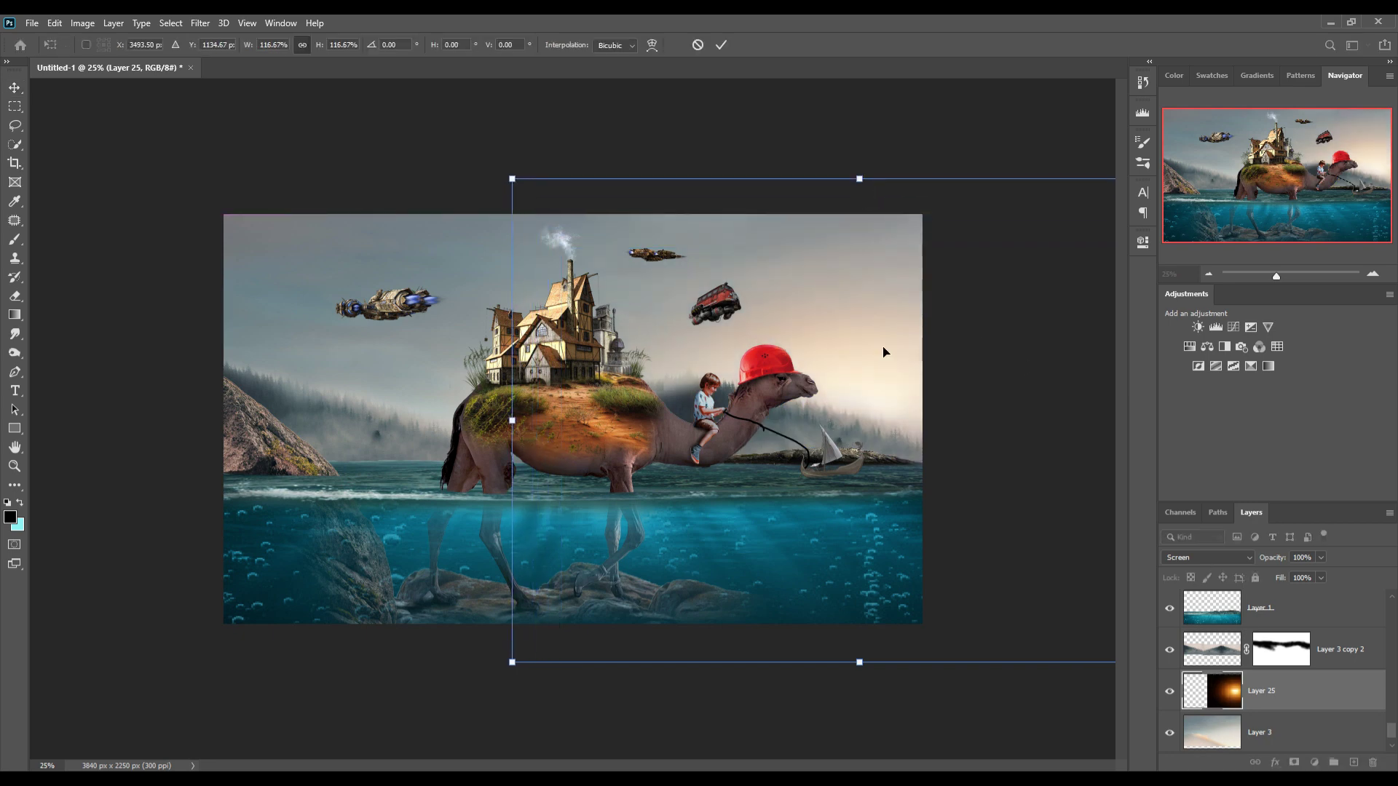
mouse_move(880, 362)
mouse_down()
mouse_move(855, 338)
mouse_move(885, 322)
mouse_up()
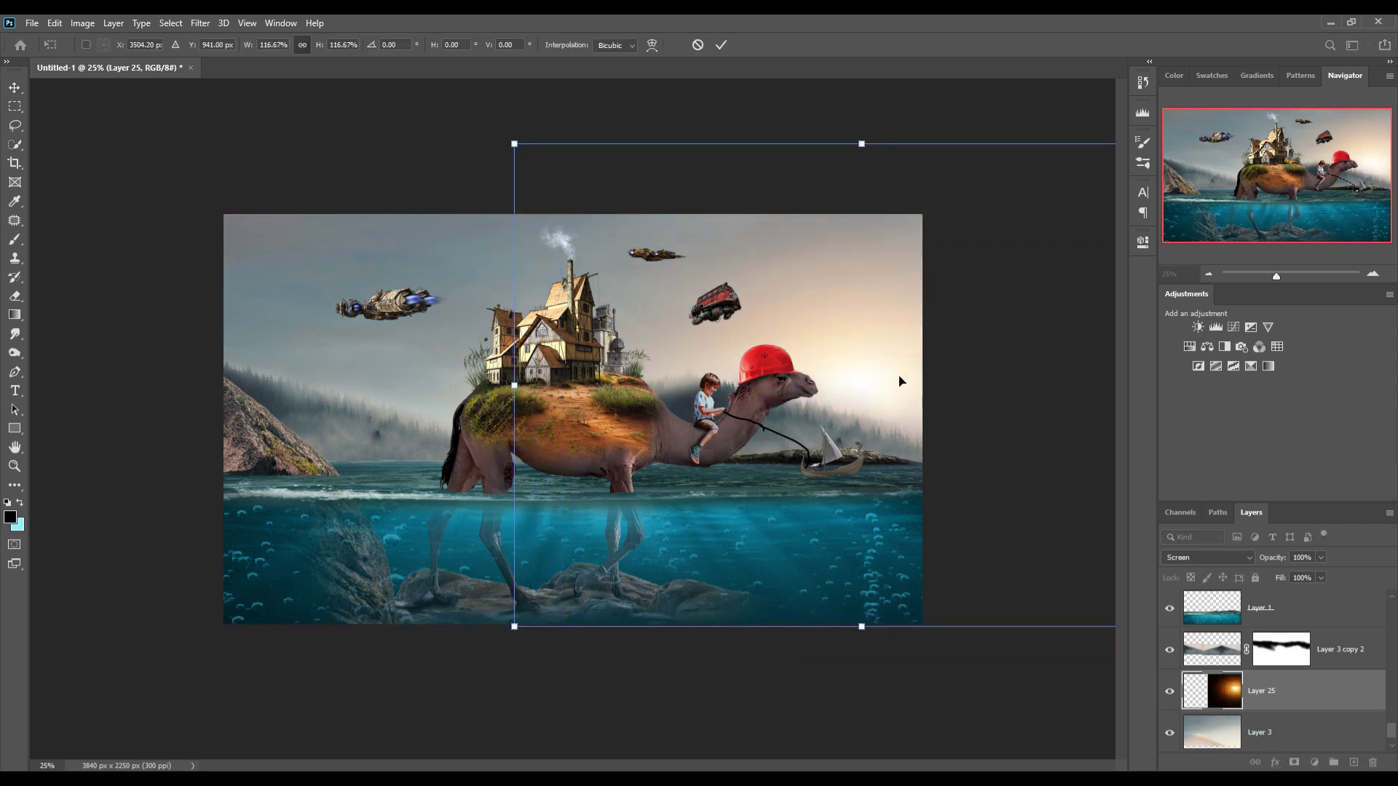
click(721, 45)
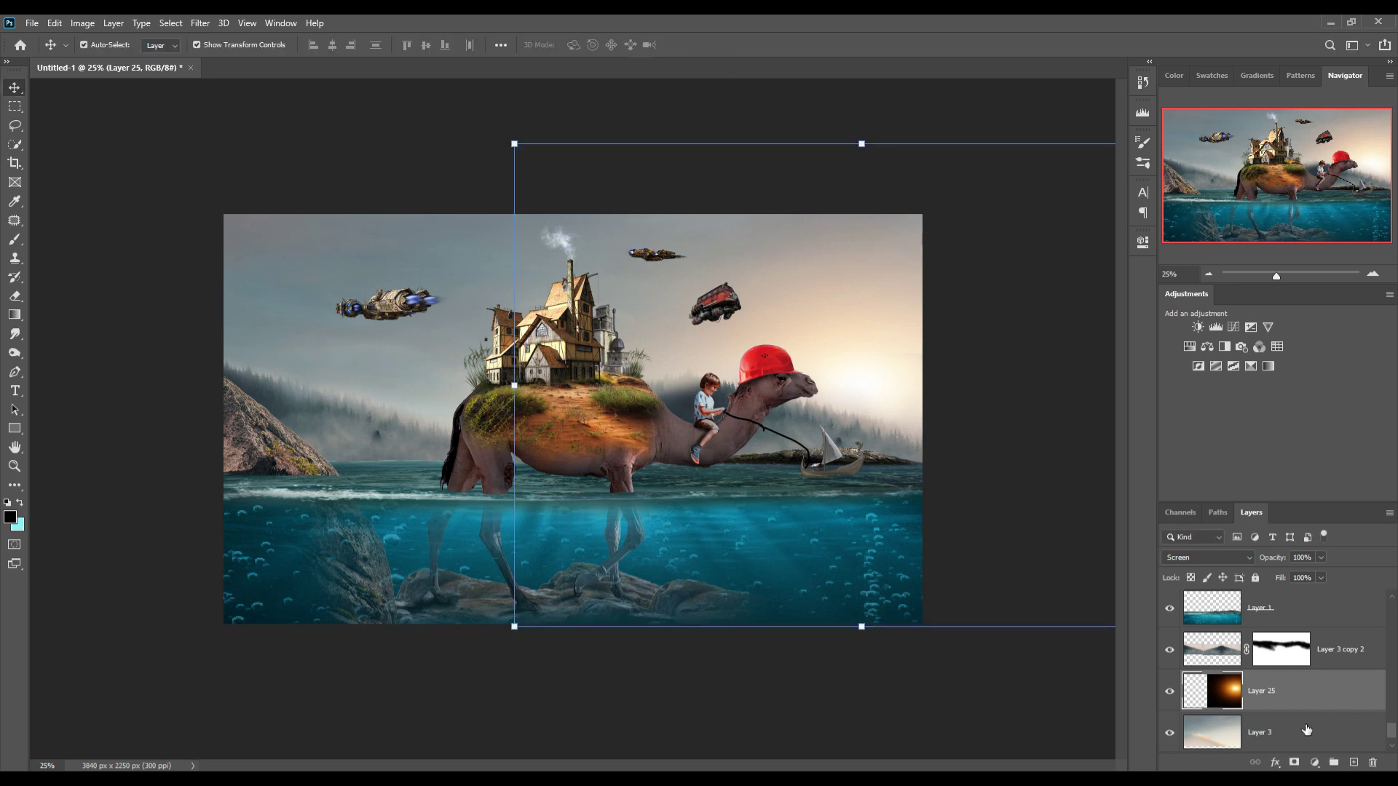
click(1283, 648)
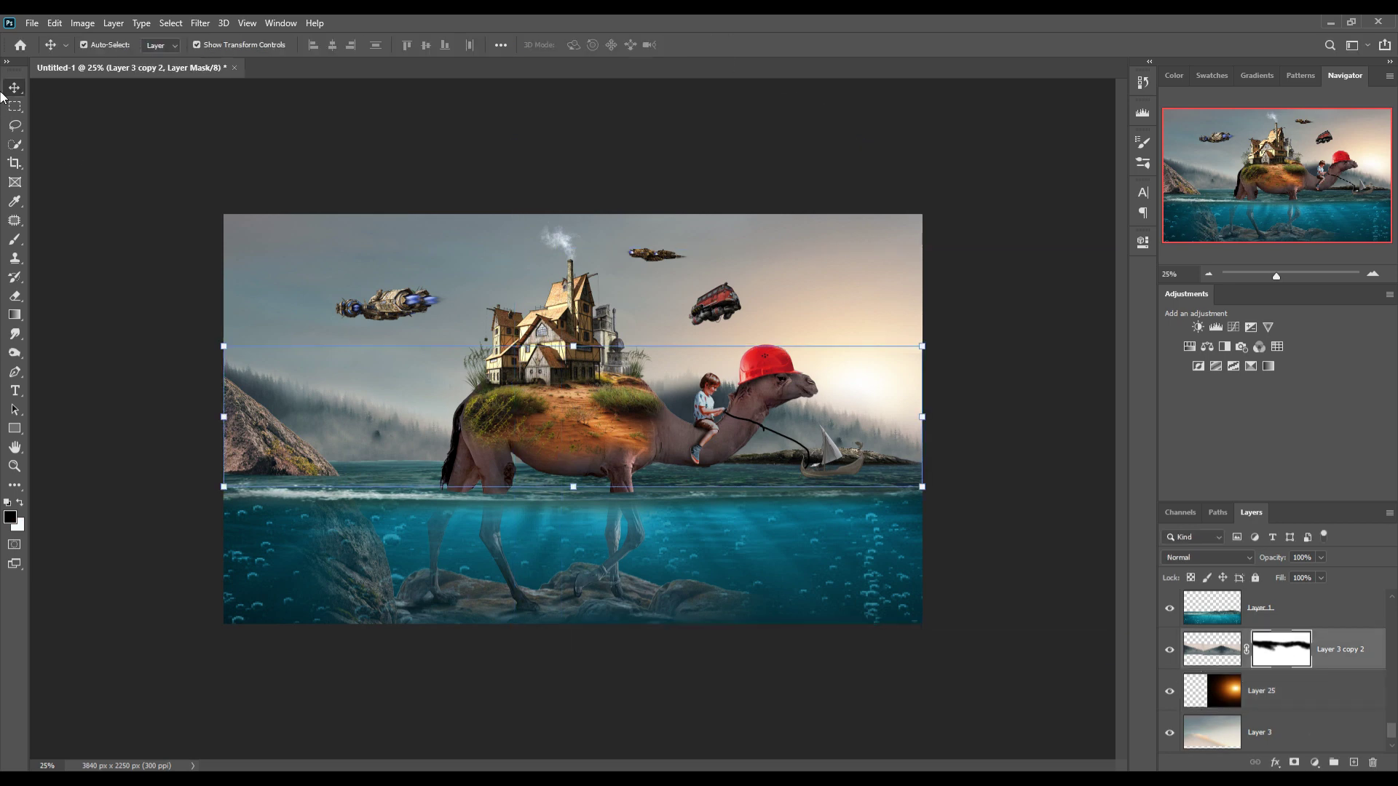
Step: Select the boy's Layer 23 and make it visible again
scroll(1330, 628, up, 2)
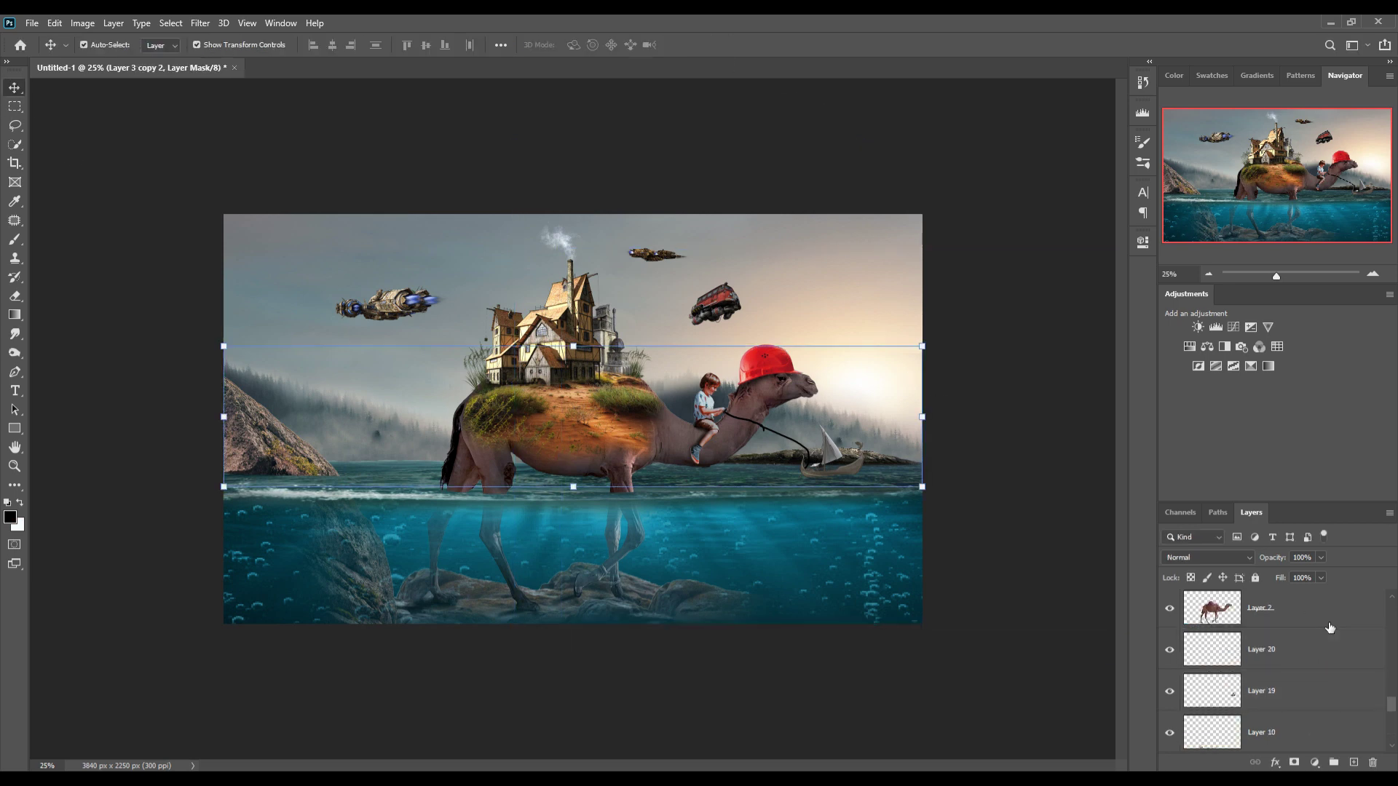
scroll(1330, 628, up, 2)
click(1328, 713)
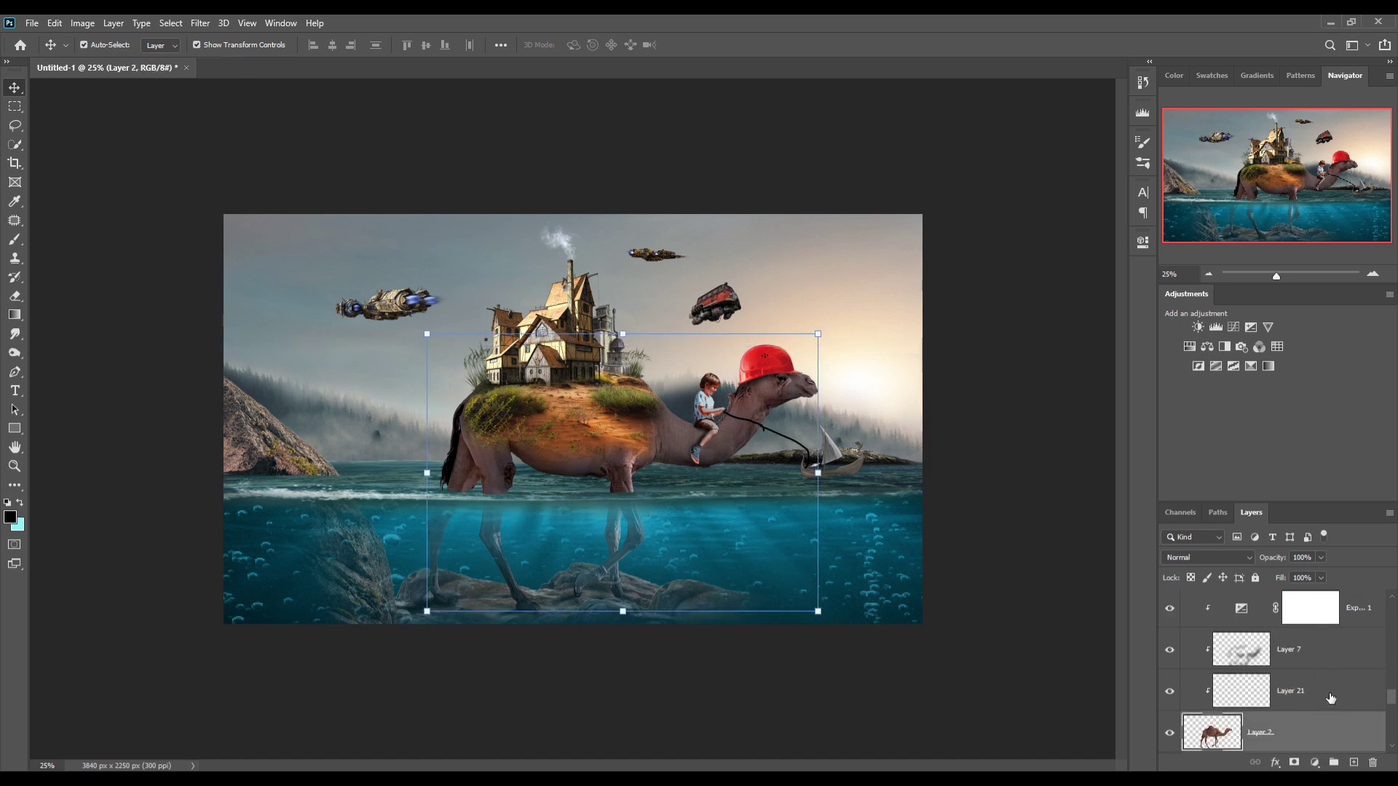
scroll(1330, 698, up, 1)
scroll(1330, 688, up, 1)
scroll(1330, 677, up, 1)
scroll(1331, 666, up, 1)
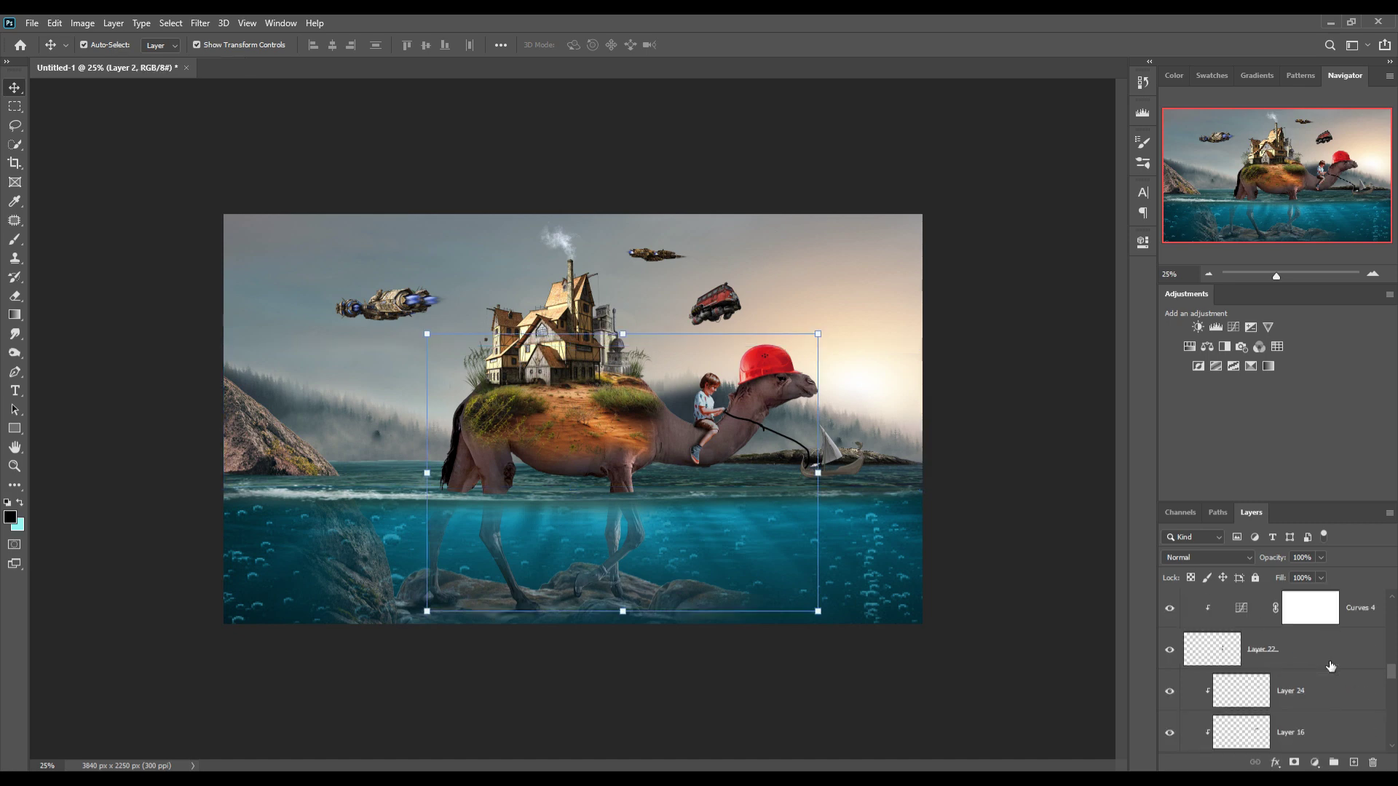
scroll(1347, 683, up, 1)
scroll(1347, 682, up, 1)
scroll(1348, 679, up, 1)
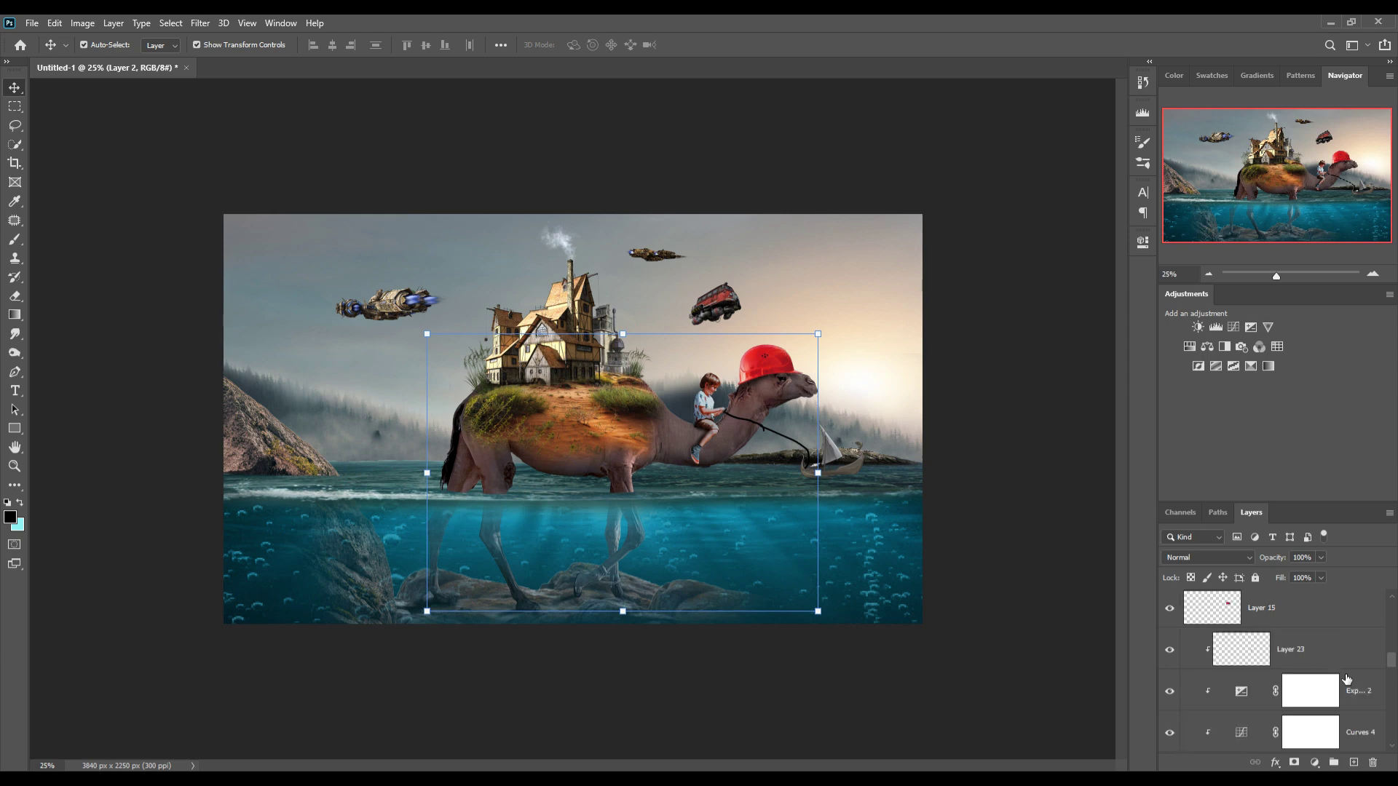
click(1328, 646)
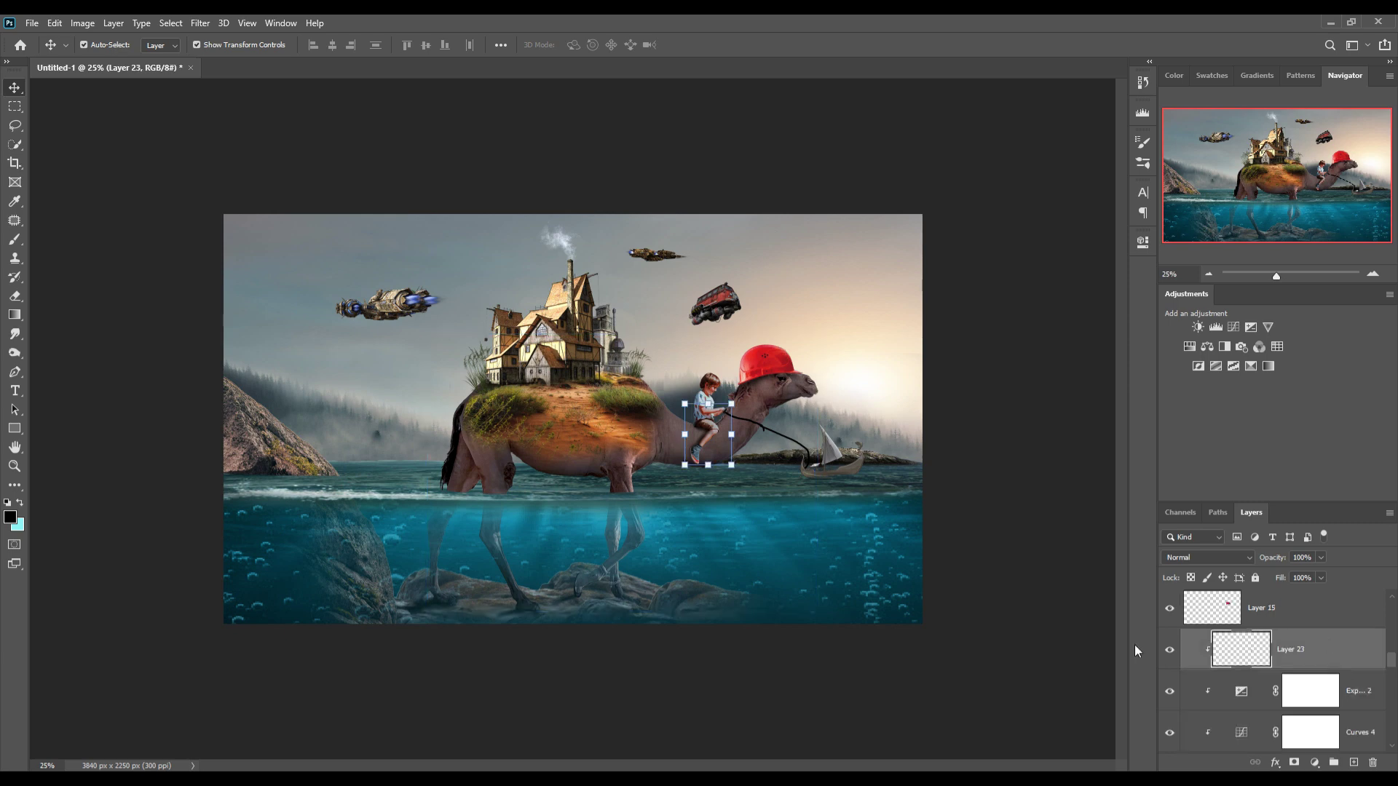
click(1177, 654)
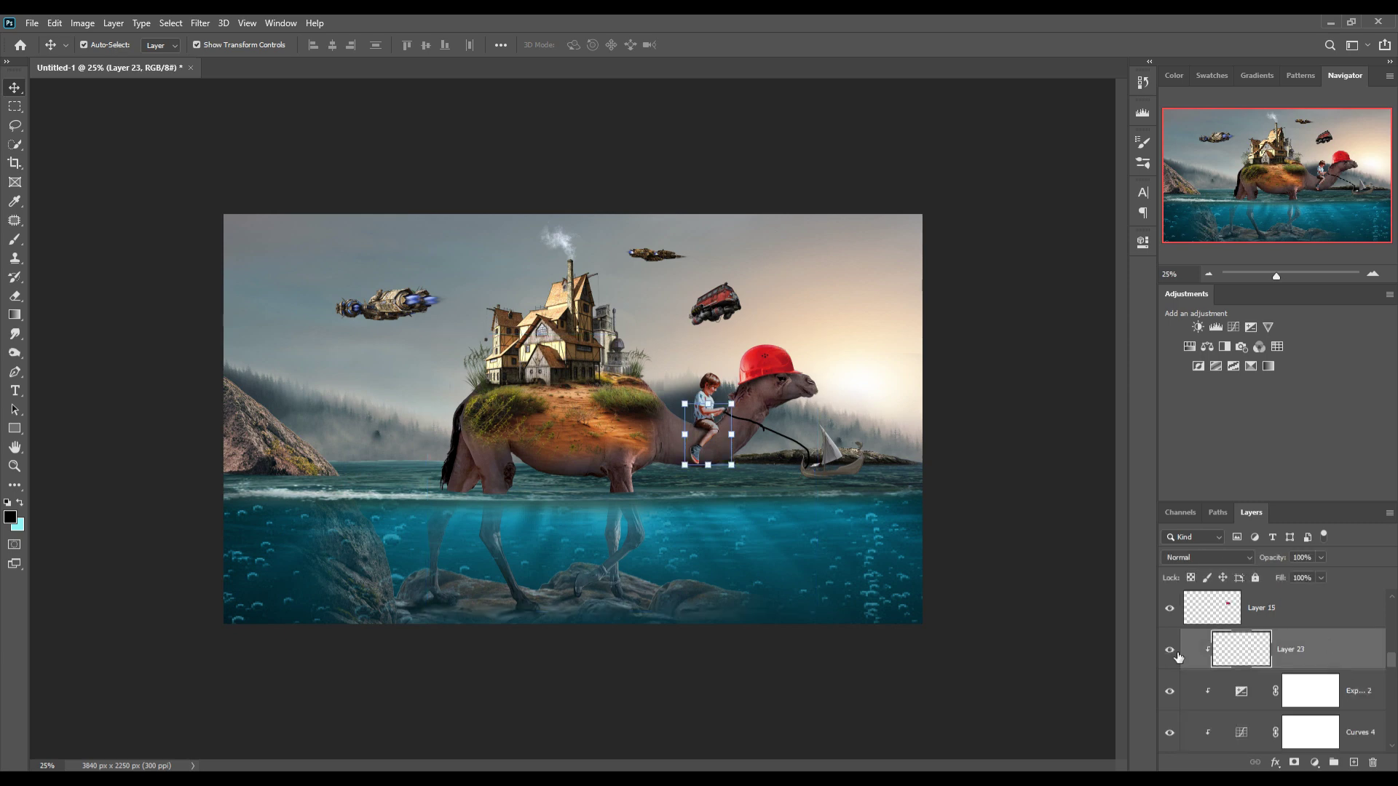
Step: Create a new layer, trying clipping, Linear Dodge (Add) and a cancelled red Solid Color fill
click(1356, 764)
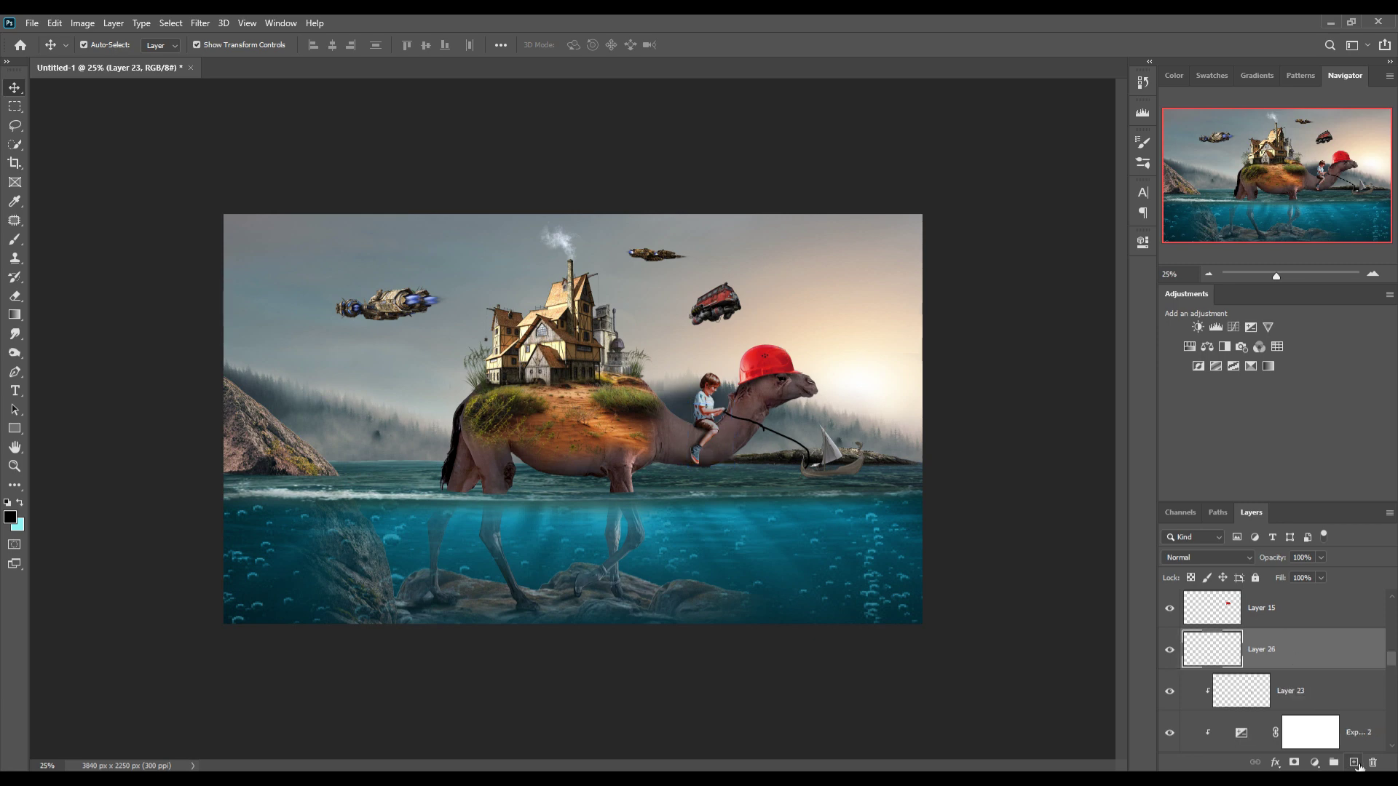
right_click(1308, 650)
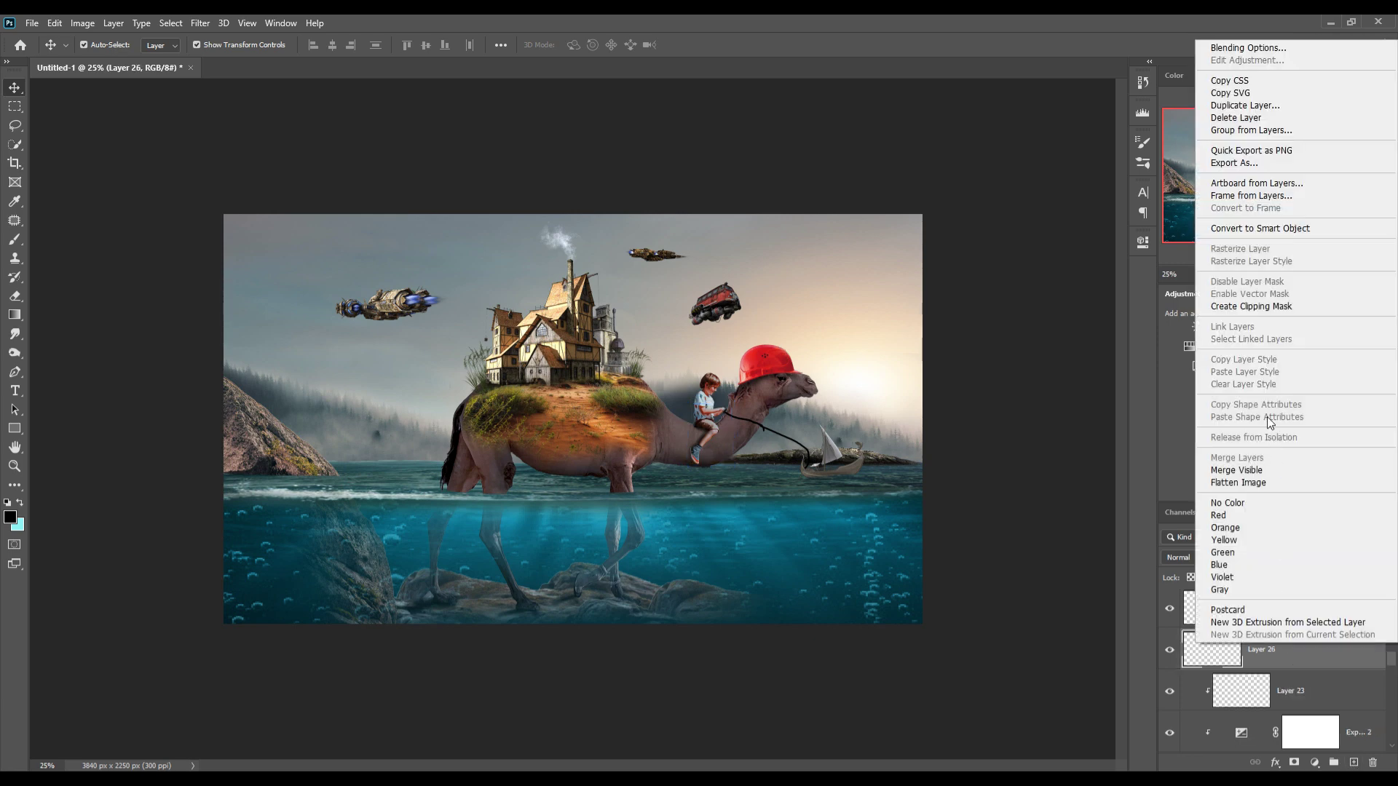
click(1249, 308)
click(1225, 557)
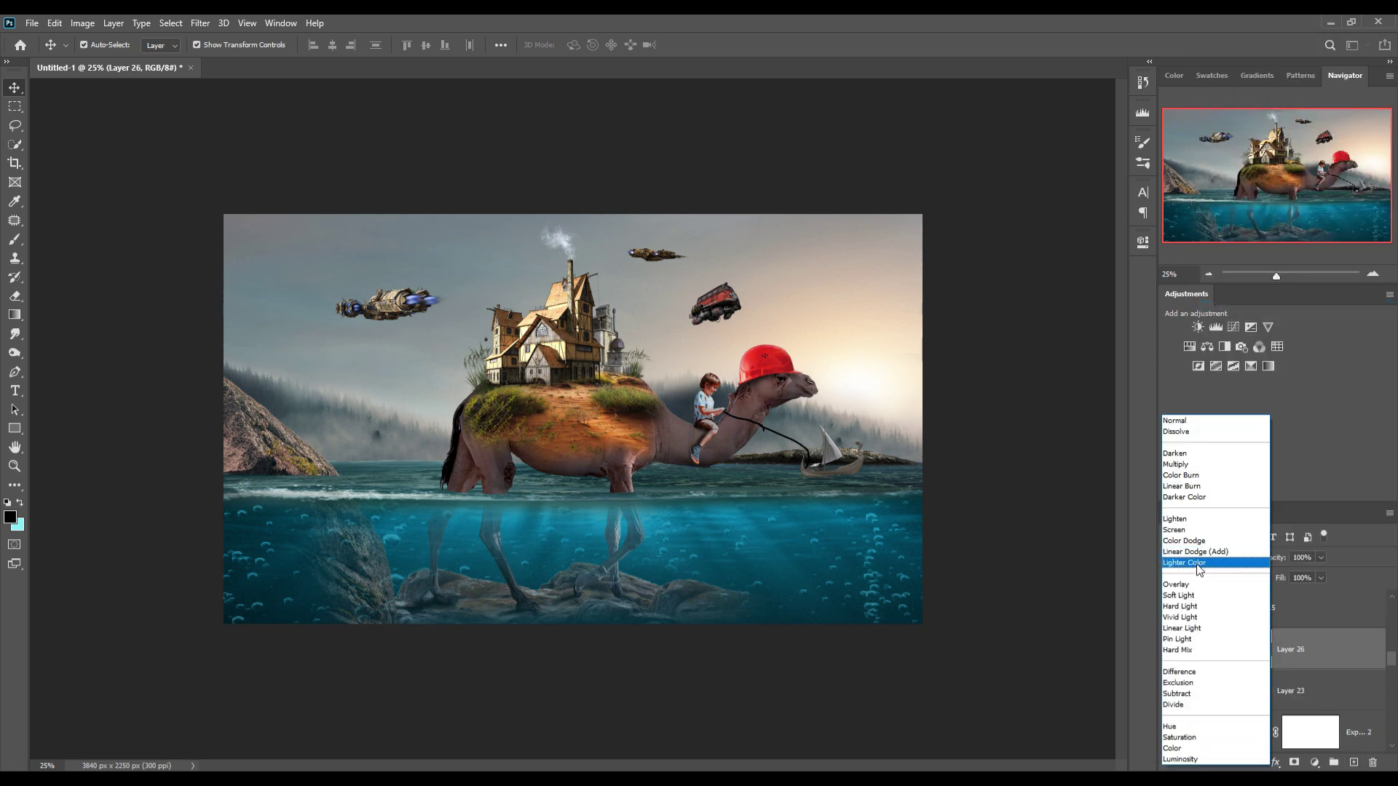
click(1202, 549)
click(1330, 763)
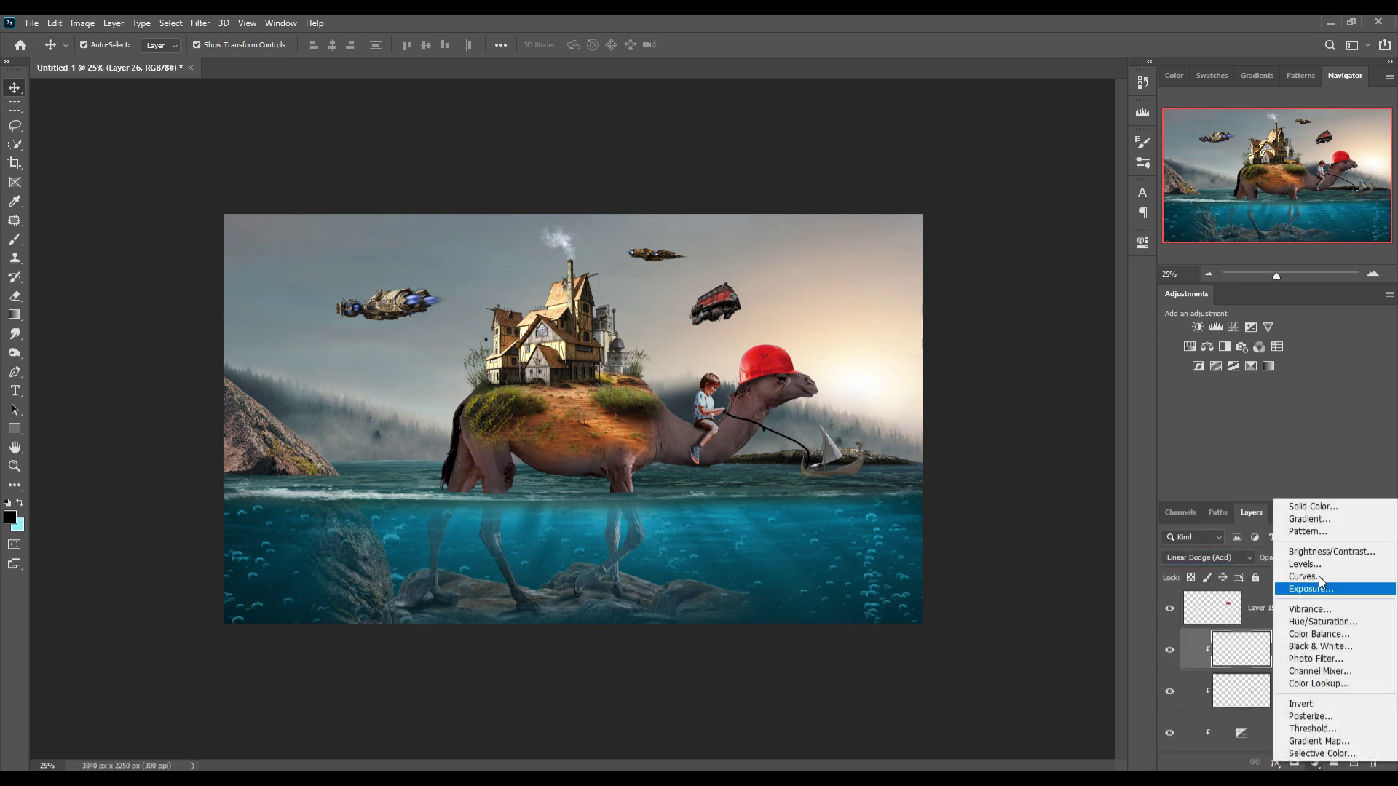
click(1281, 499)
click(1076, 386)
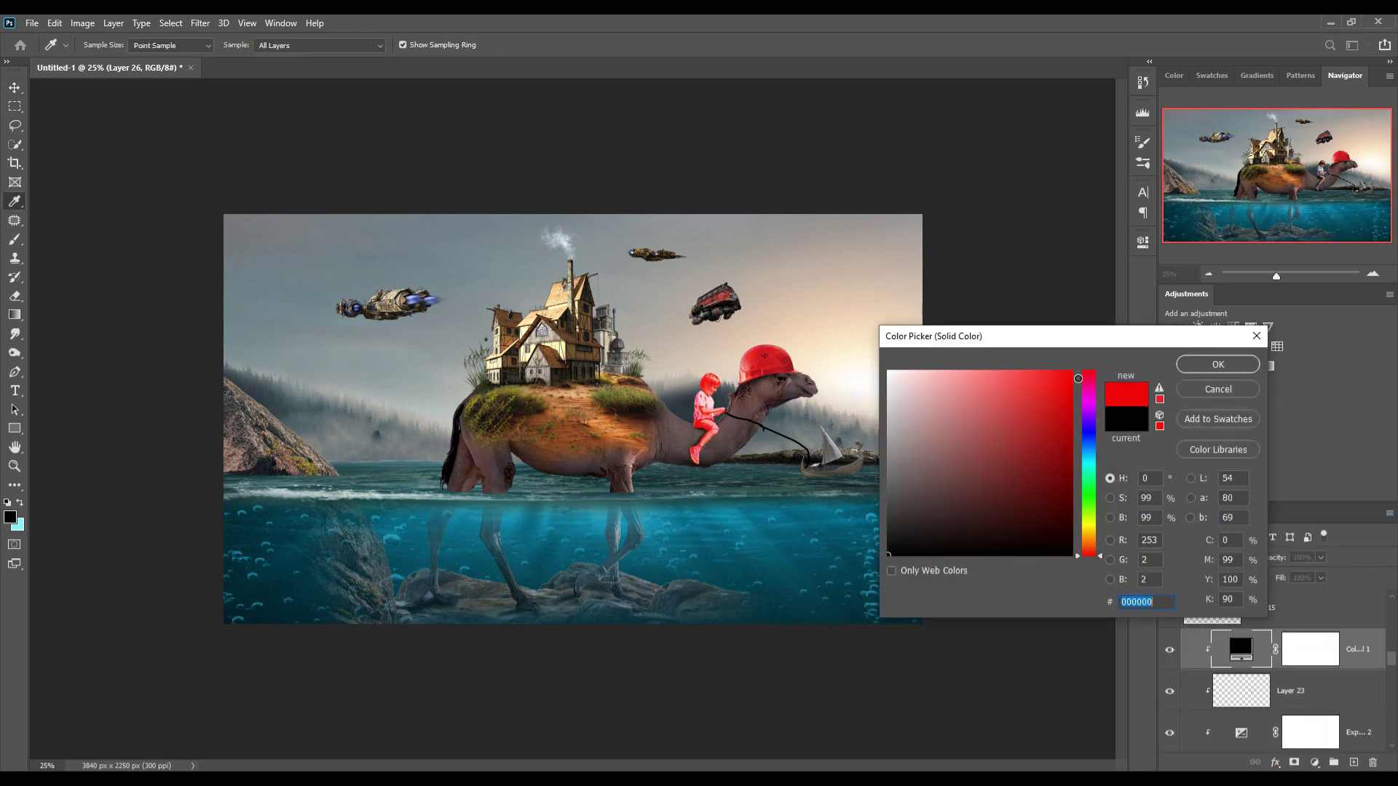
click(1219, 389)
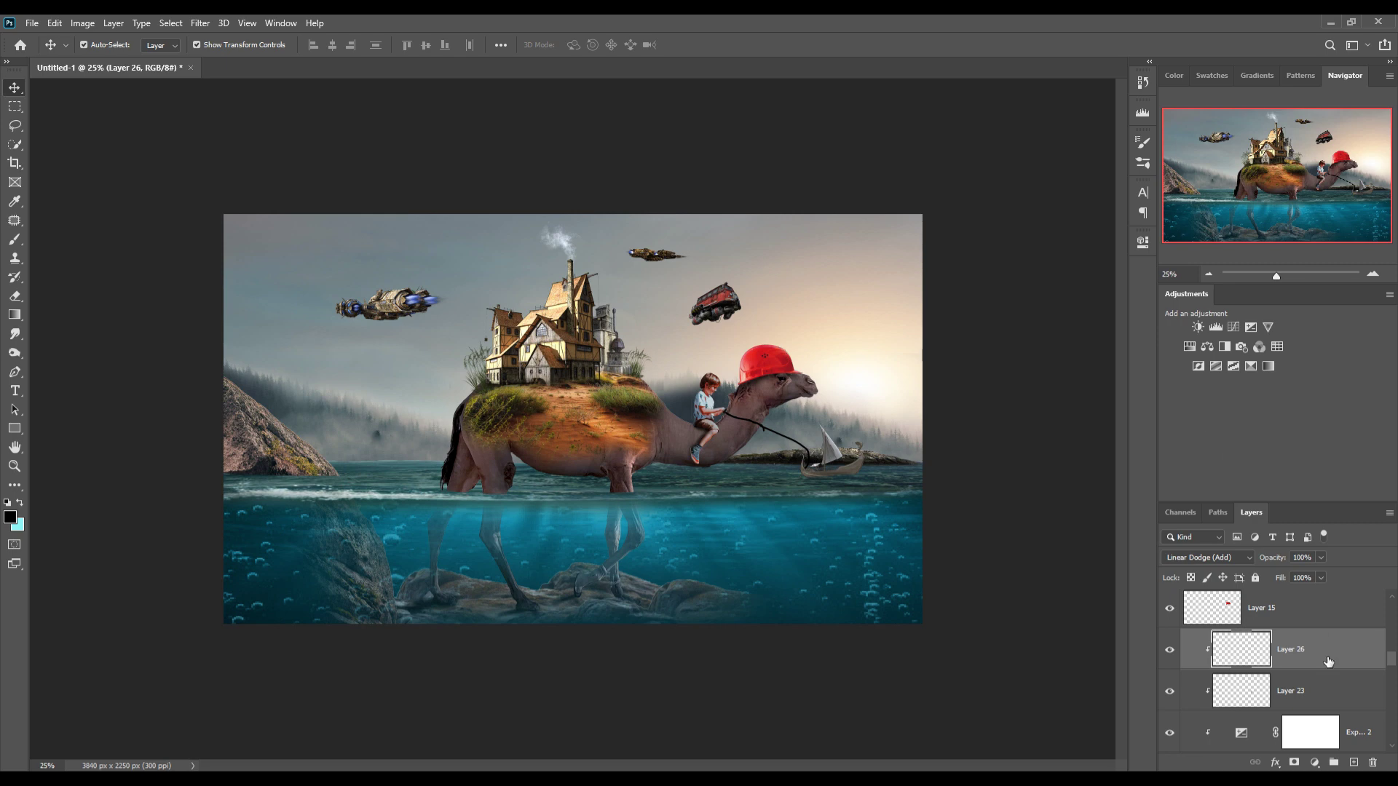
Step: Move the empty Layer 26 down above the camel's Layer 24 and select it
key(Delete)
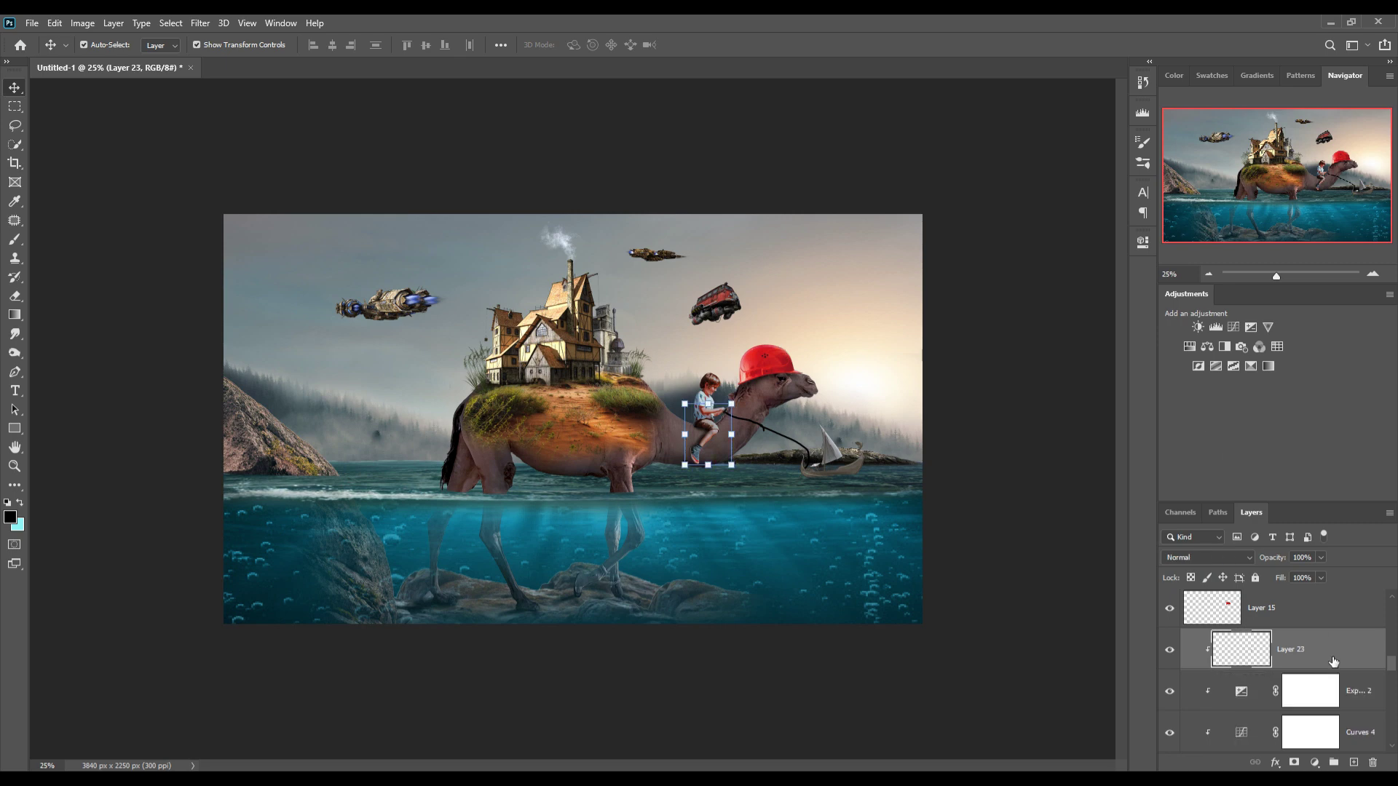
scroll(1333, 662, down, 3)
click(1325, 696)
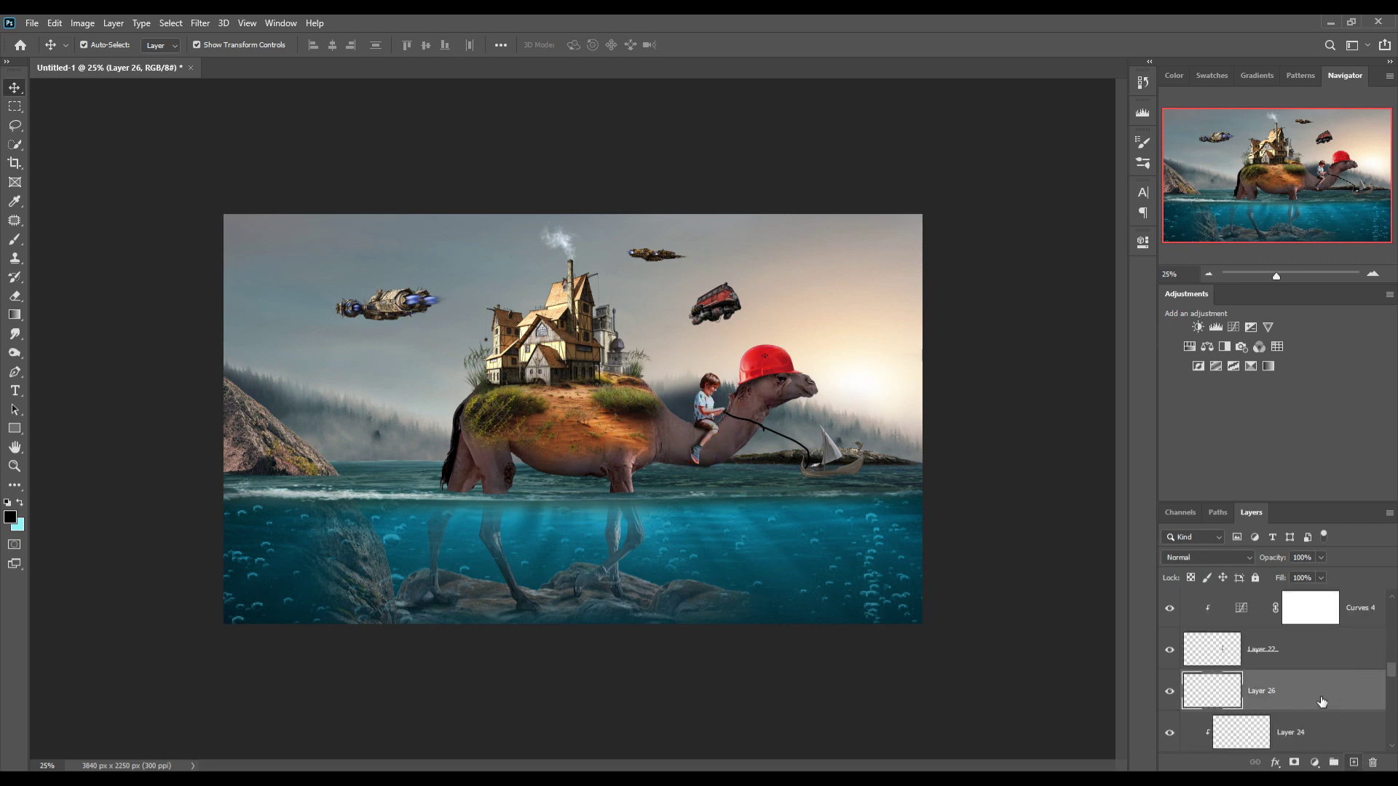
Step: Clip Layer 26 in Linear Dodge (Add) and add an orange #fe8a01 Solid Color fill
right_click(1322, 701)
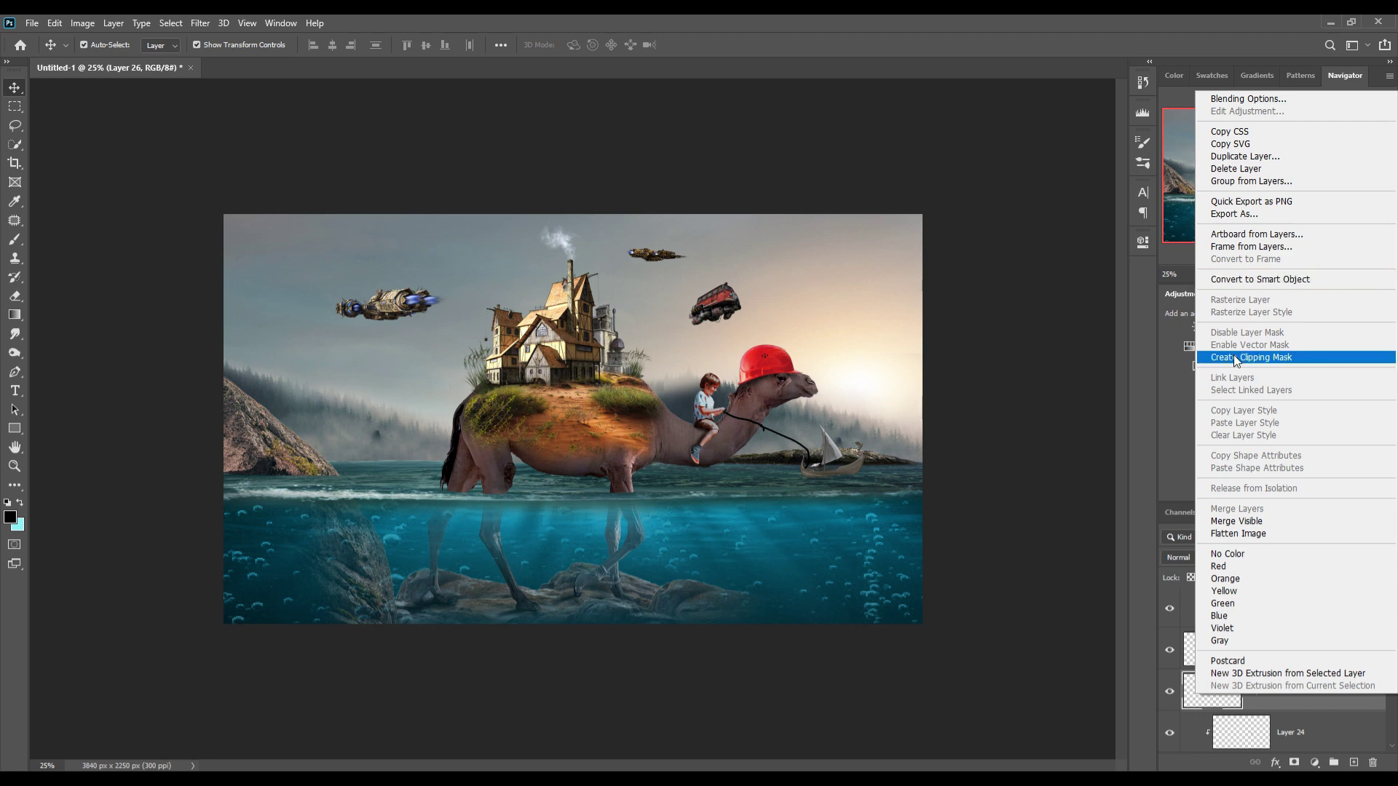
click(1233, 356)
click(1187, 557)
click(1203, 558)
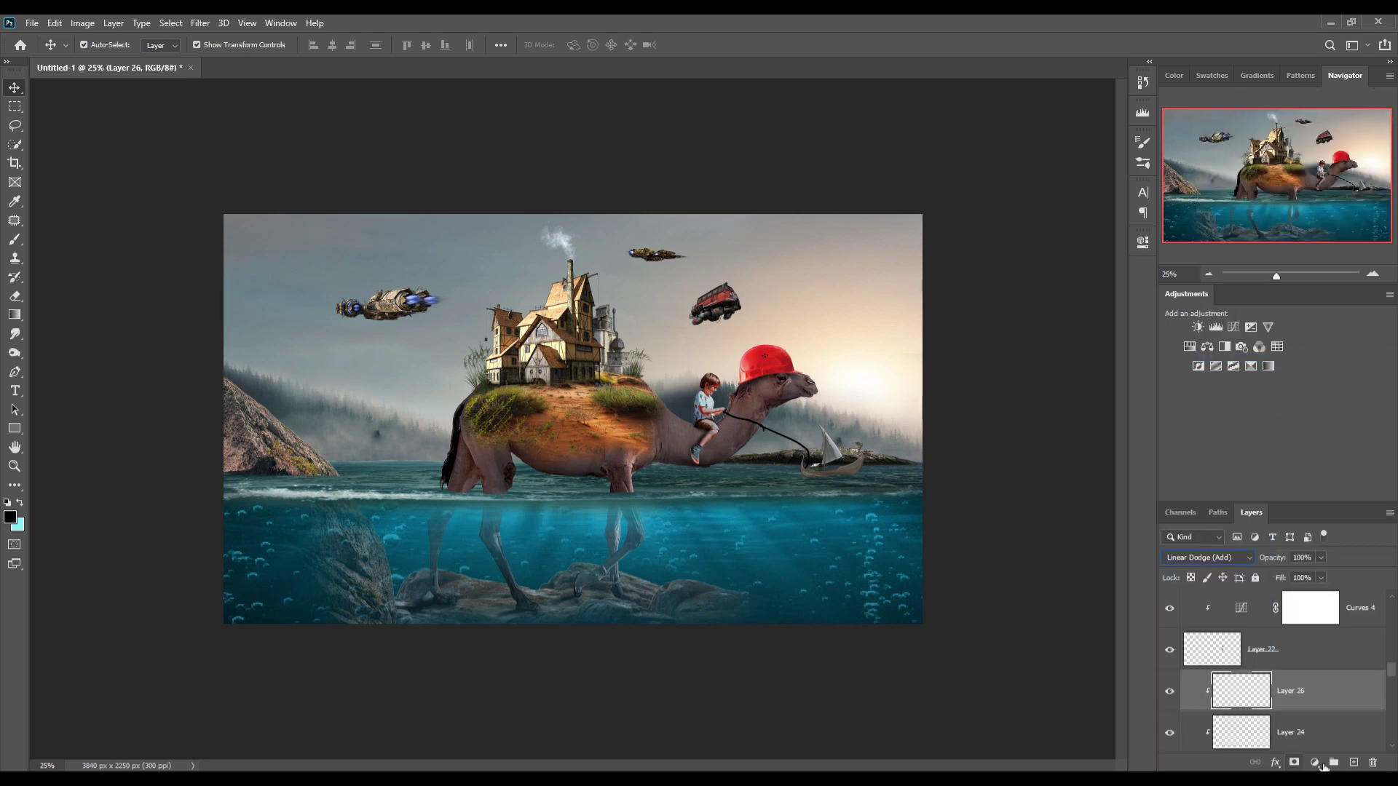
click(1315, 763)
click(1303, 502)
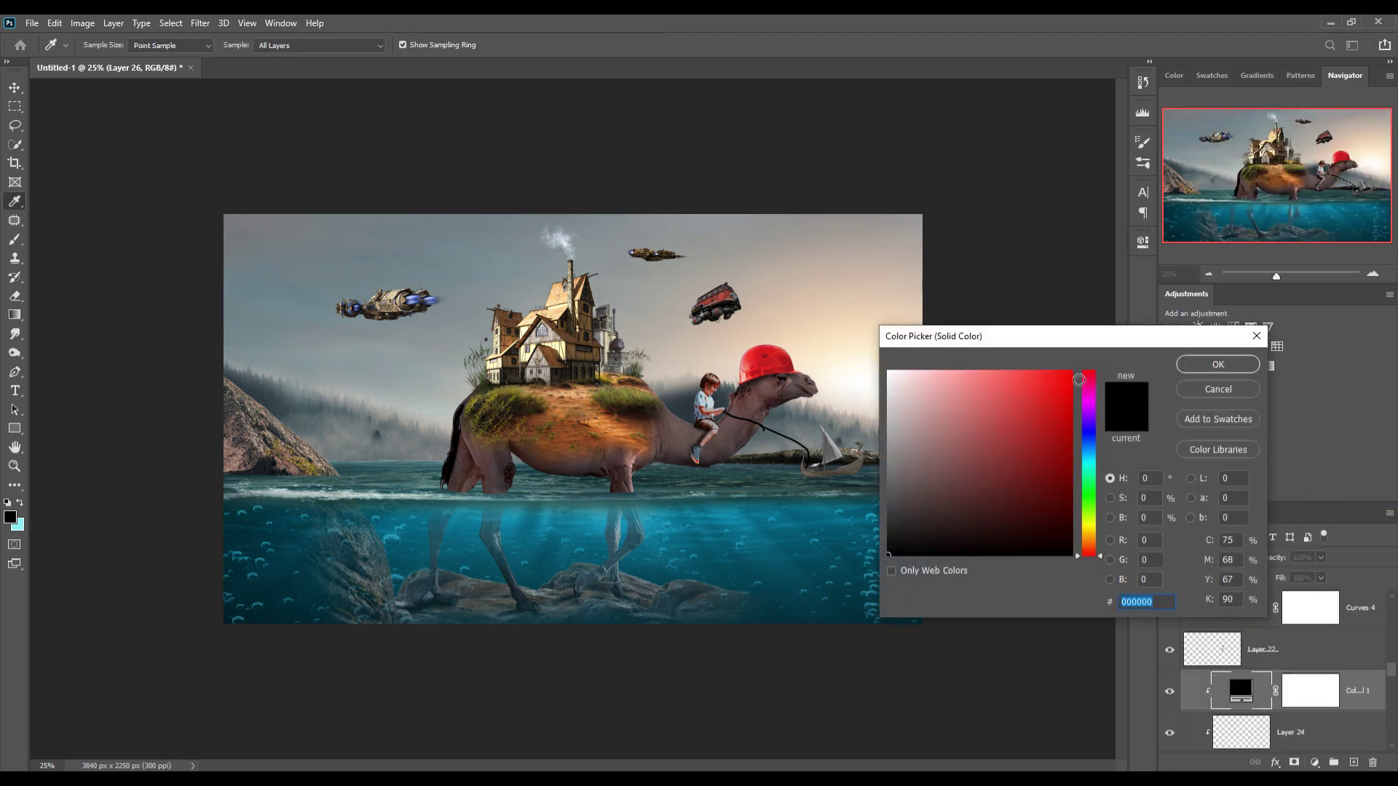
click(1070, 373)
click(1090, 539)
drag(1090, 540, 1091, 543)
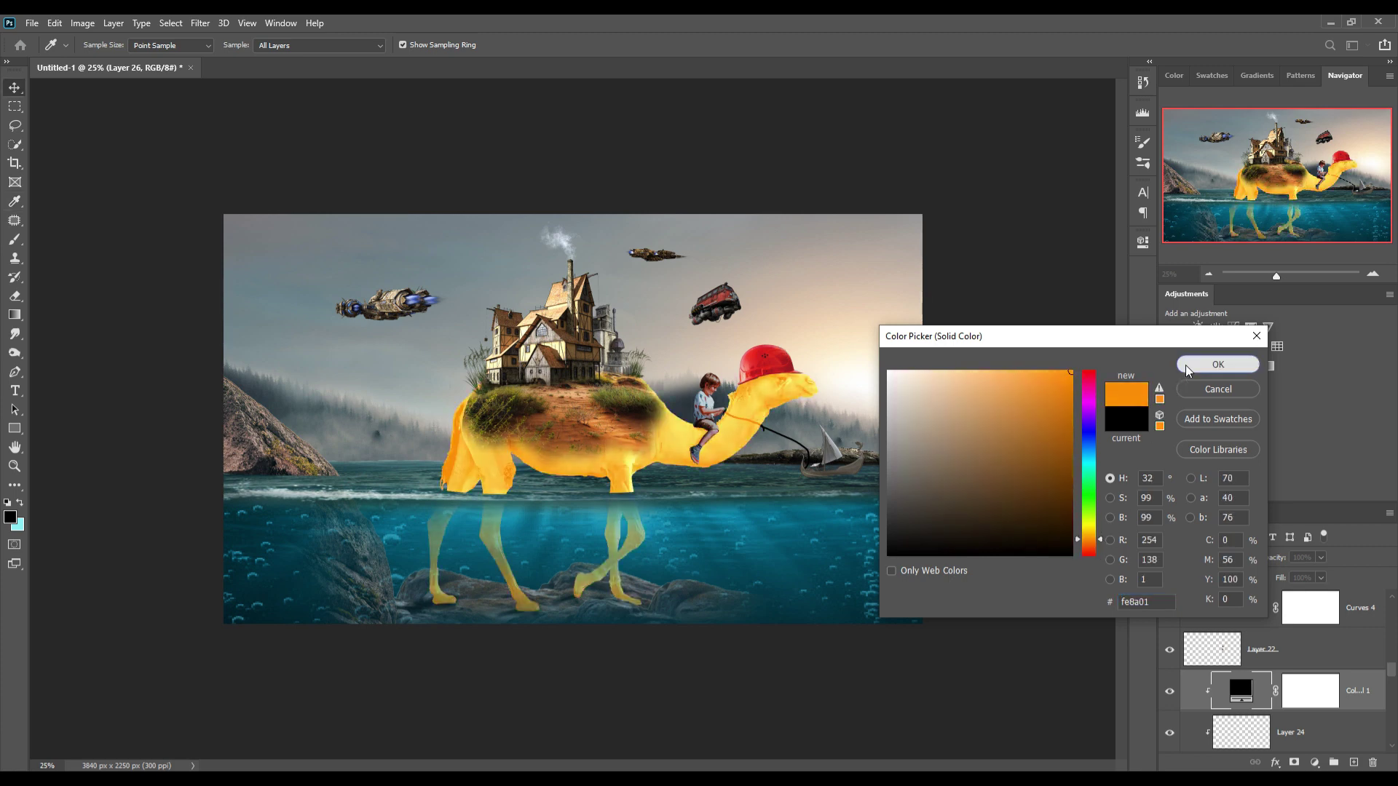
click(1217, 364)
Step: Split the fill's Underlying Layer Blend If slider so it shows only on brighter tones
click(1306, 699)
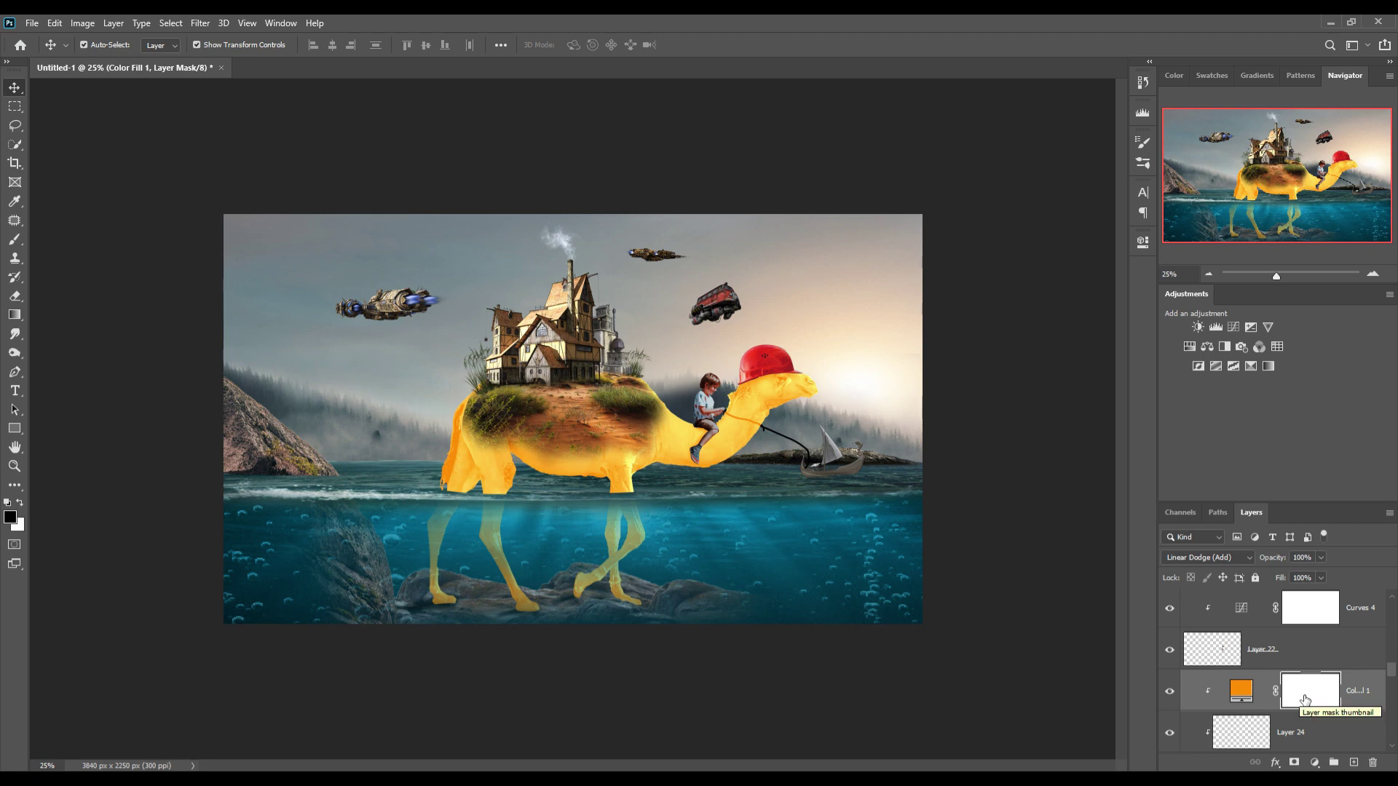
click(1242, 690)
right_click(1241, 692)
click(1263, 409)
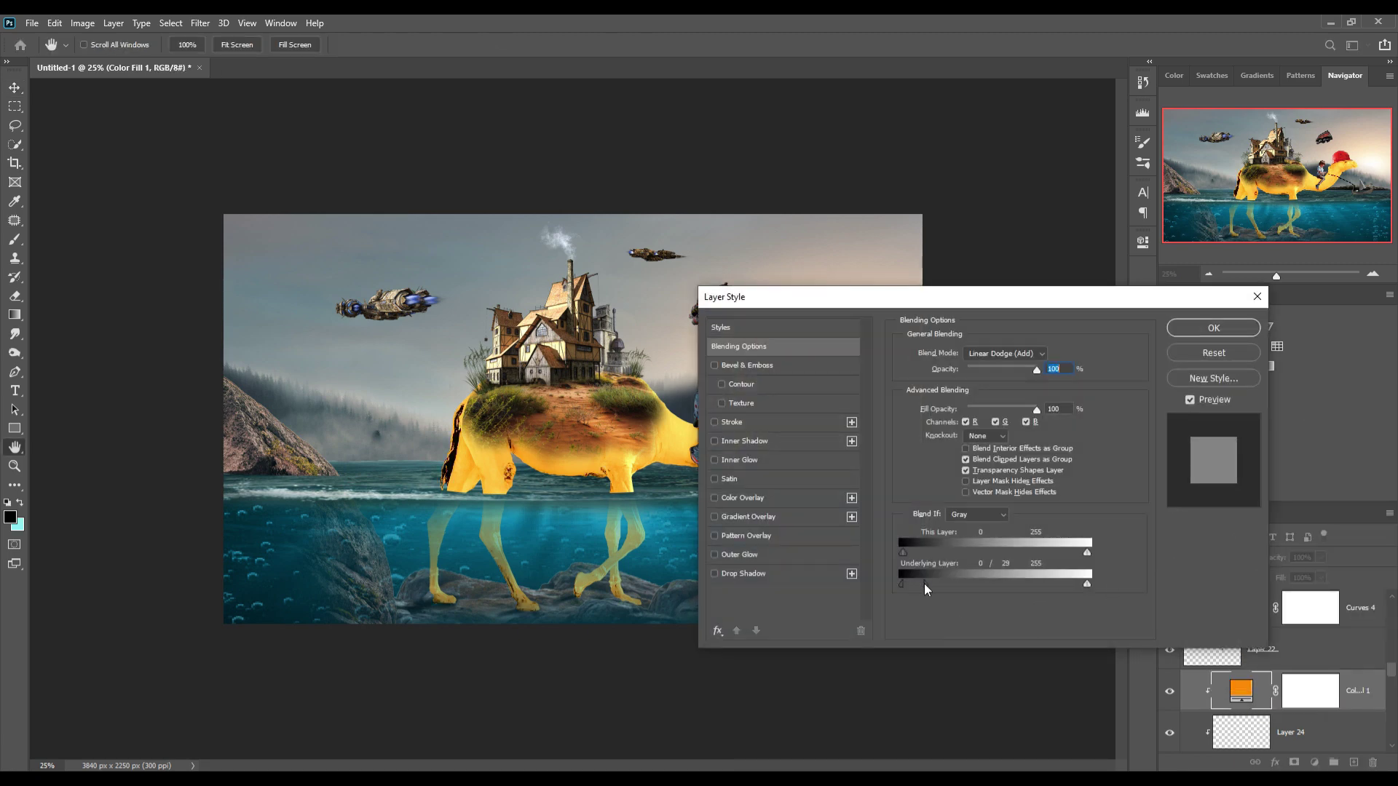
drag(907, 582, 953, 583)
click(1173, 335)
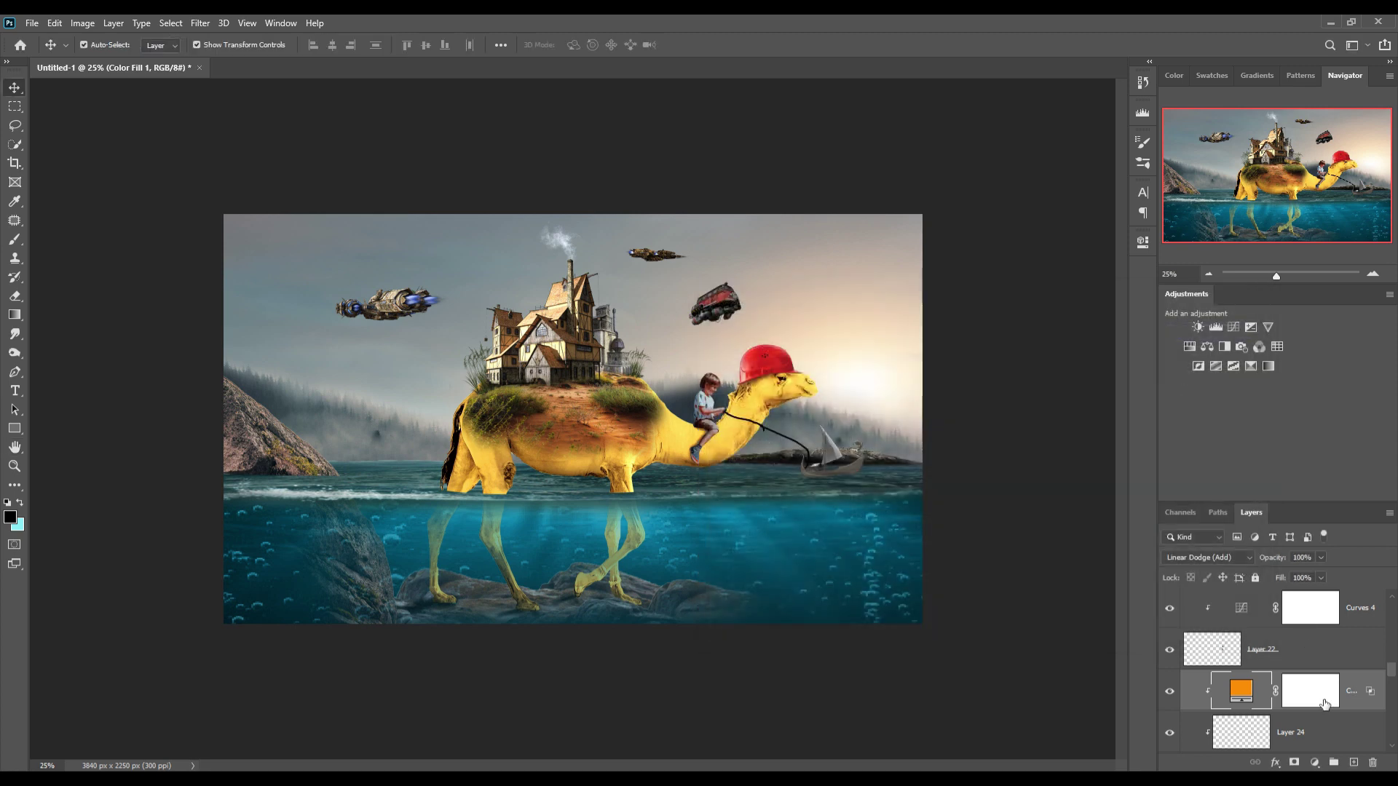
Step: Invert the fill's mask to black, pick the Brush and zoom to 50%
click(1325, 705)
key(ctrl+i)
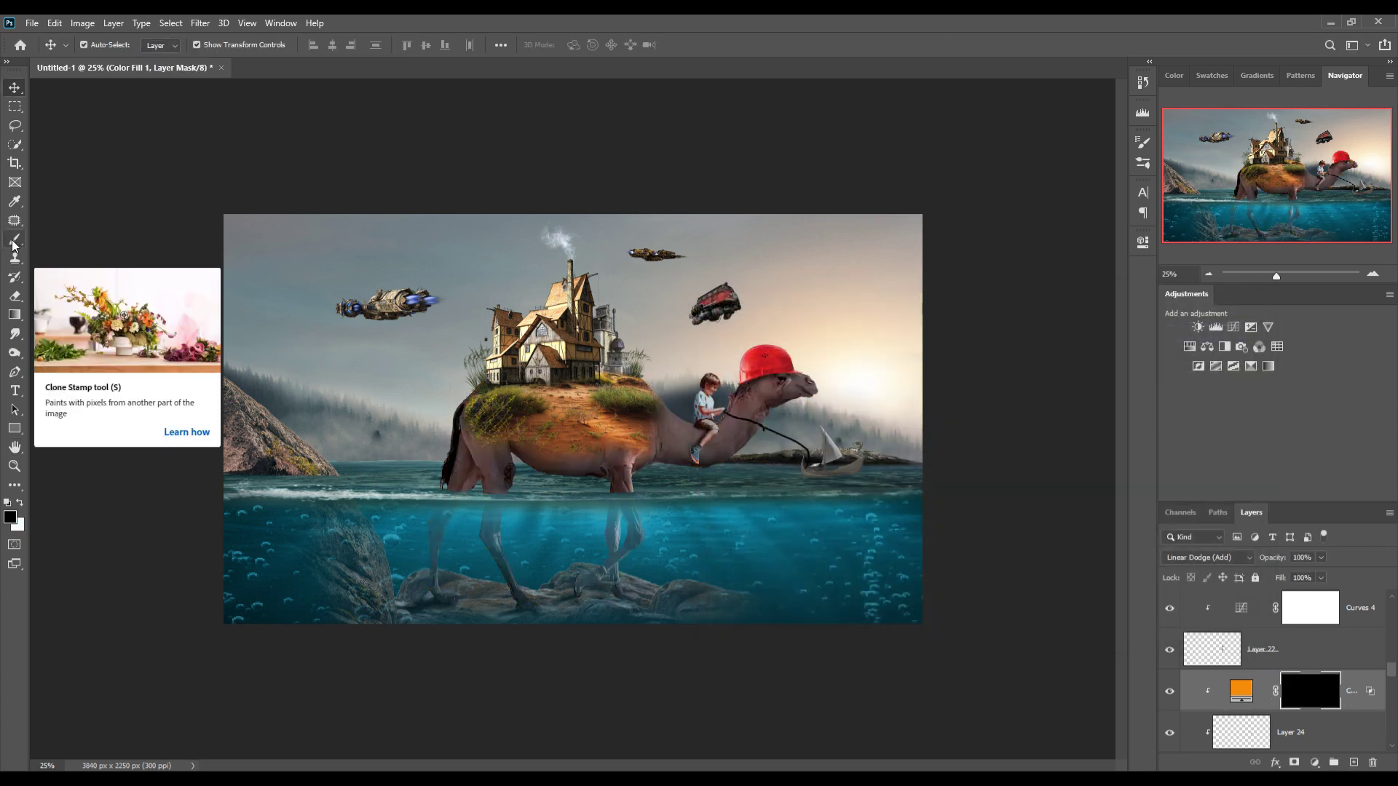
click(15, 239)
key(ctrl+plus)
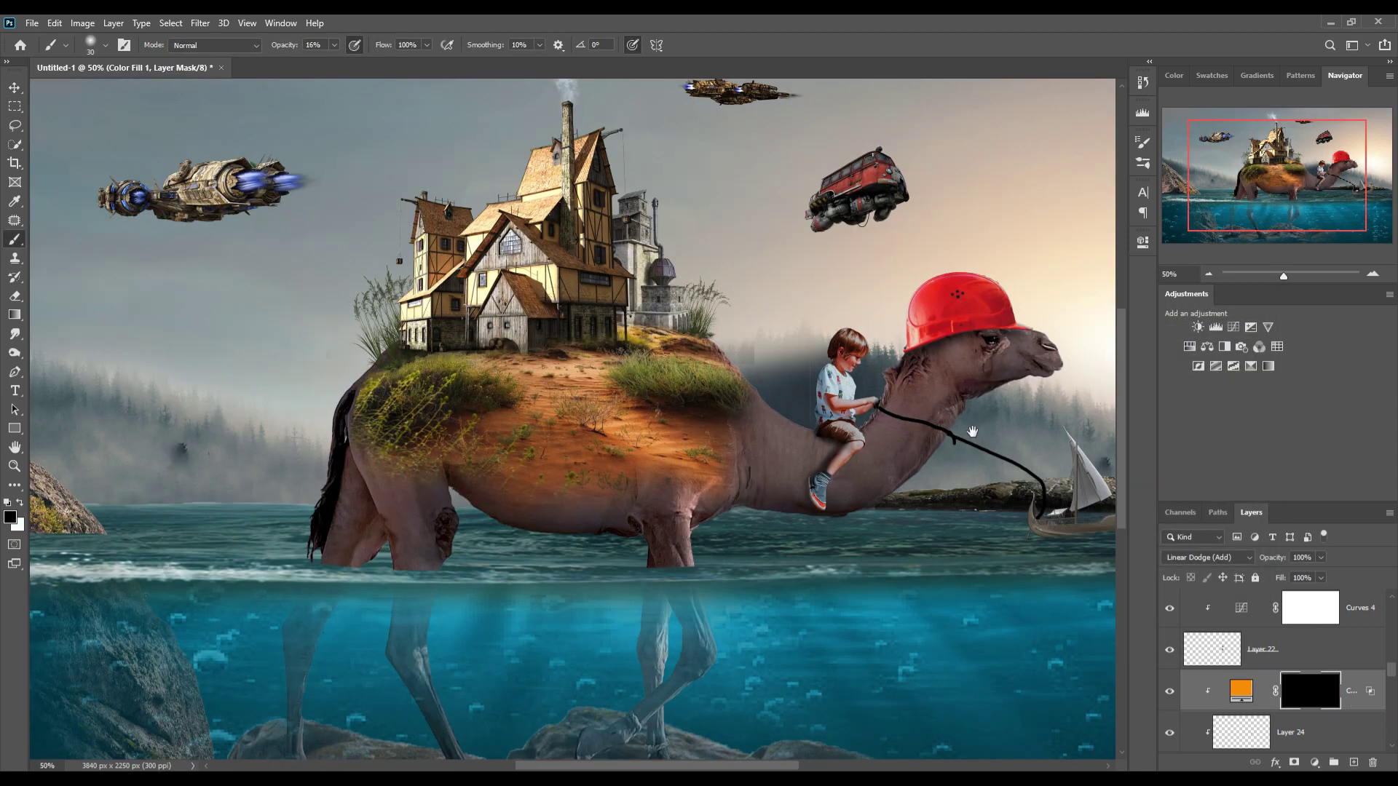
Step: Pan the view to bring the camel's head toward the centre
drag(972, 432, 706, 421)
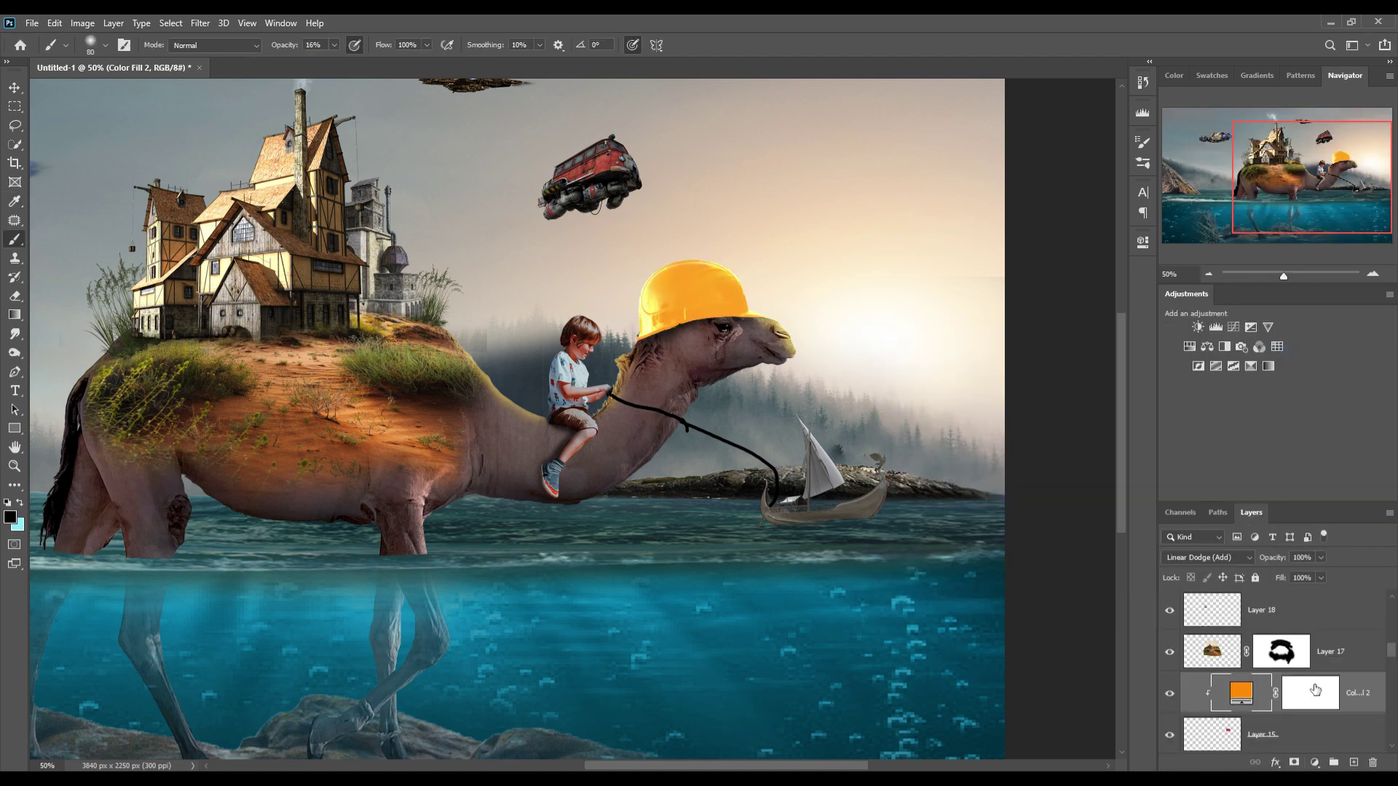
Step: Confirm Color Fill 2's Blend If split and invert its mask to hide it
double_click(1362, 699)
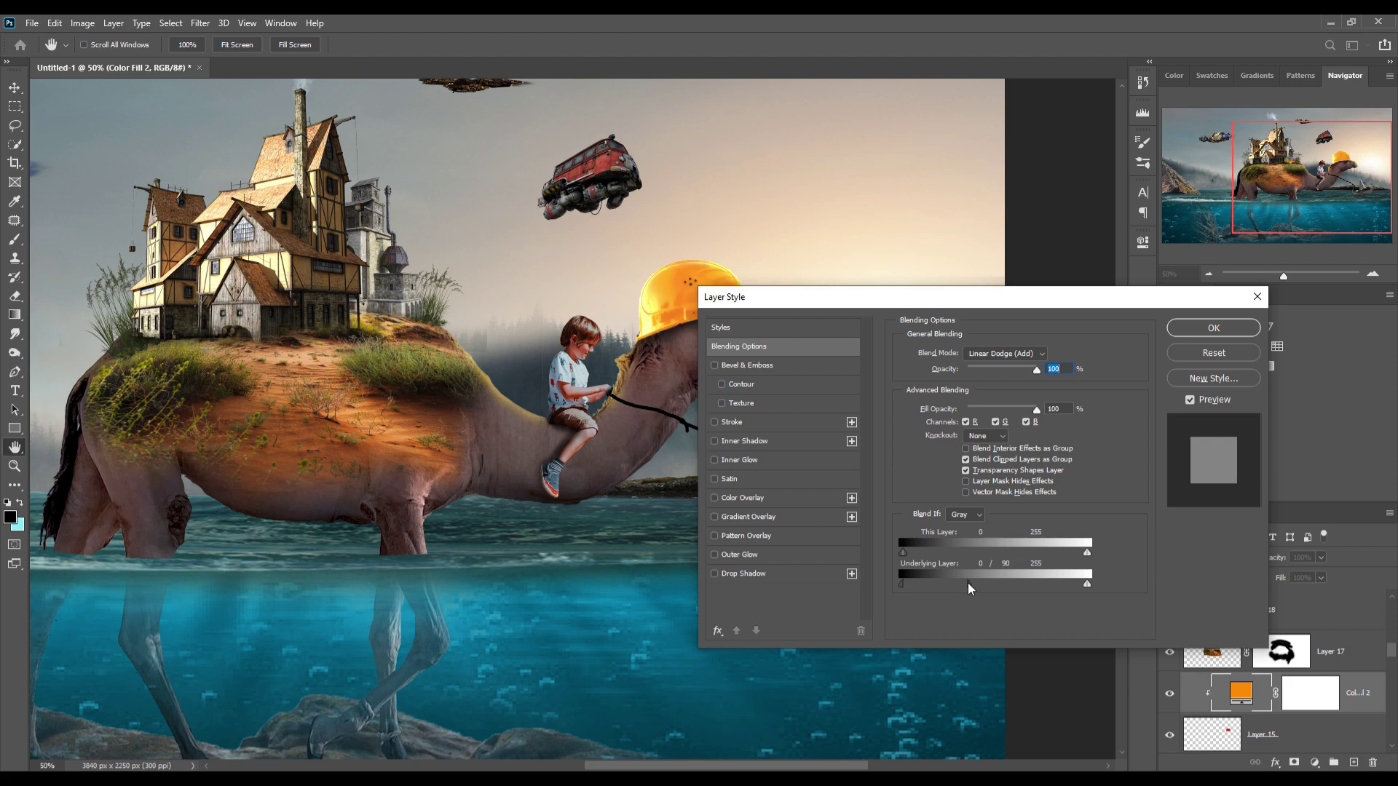
key(Return)
key(ctrl+i)
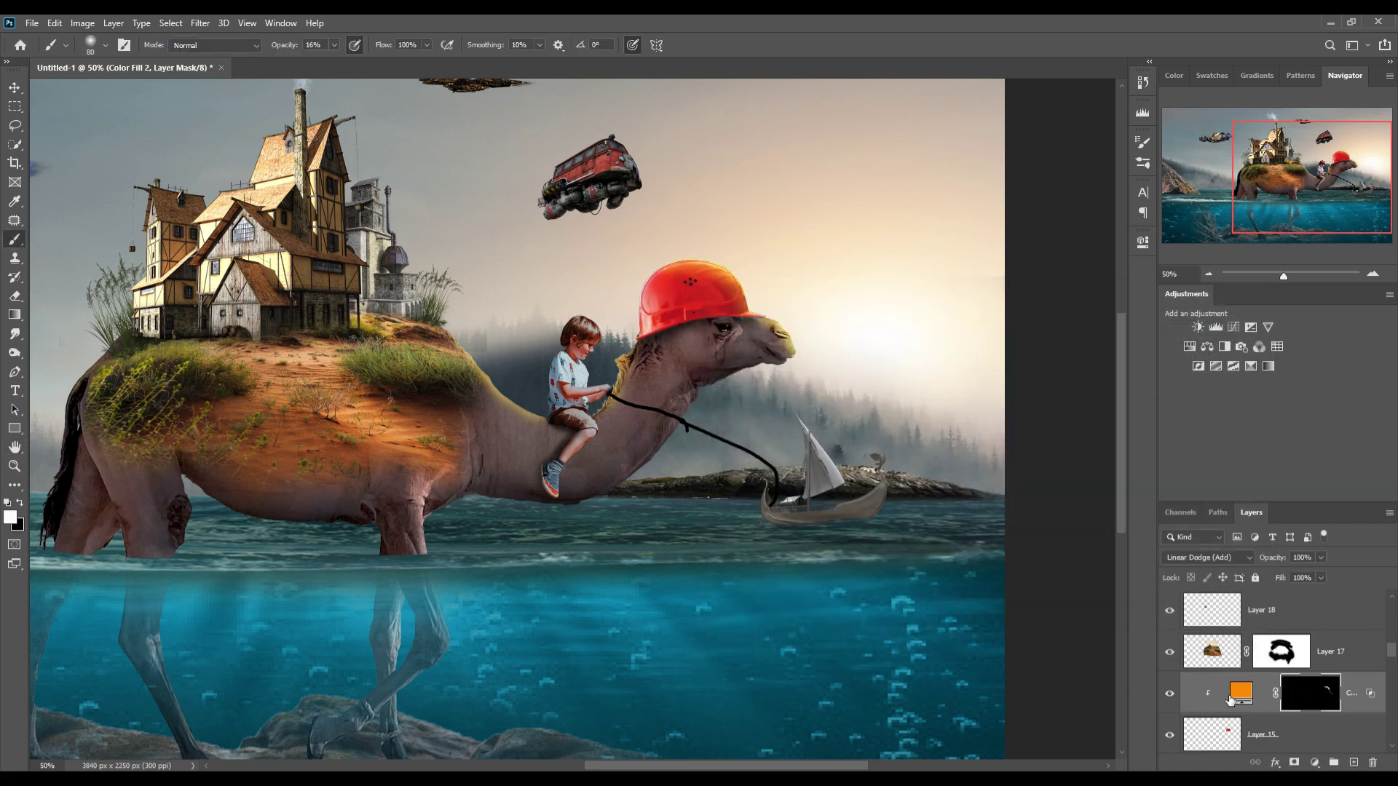
Step: Select the camel's Color Fill 1 layer and start a Free Transform with the Move tool
scroll(1229, 699, down, 3)
click(1231, 732)
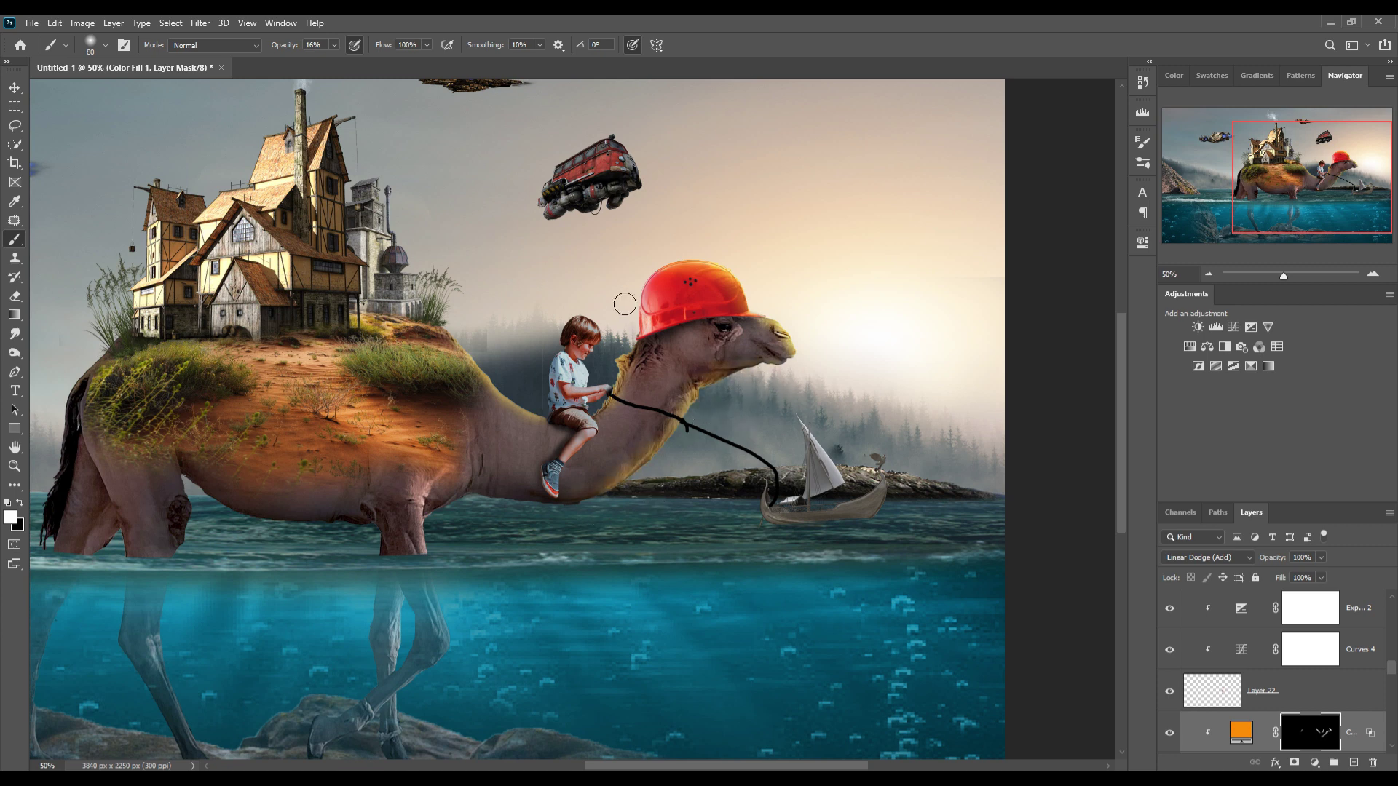
key(v)
key(ctrl+t)
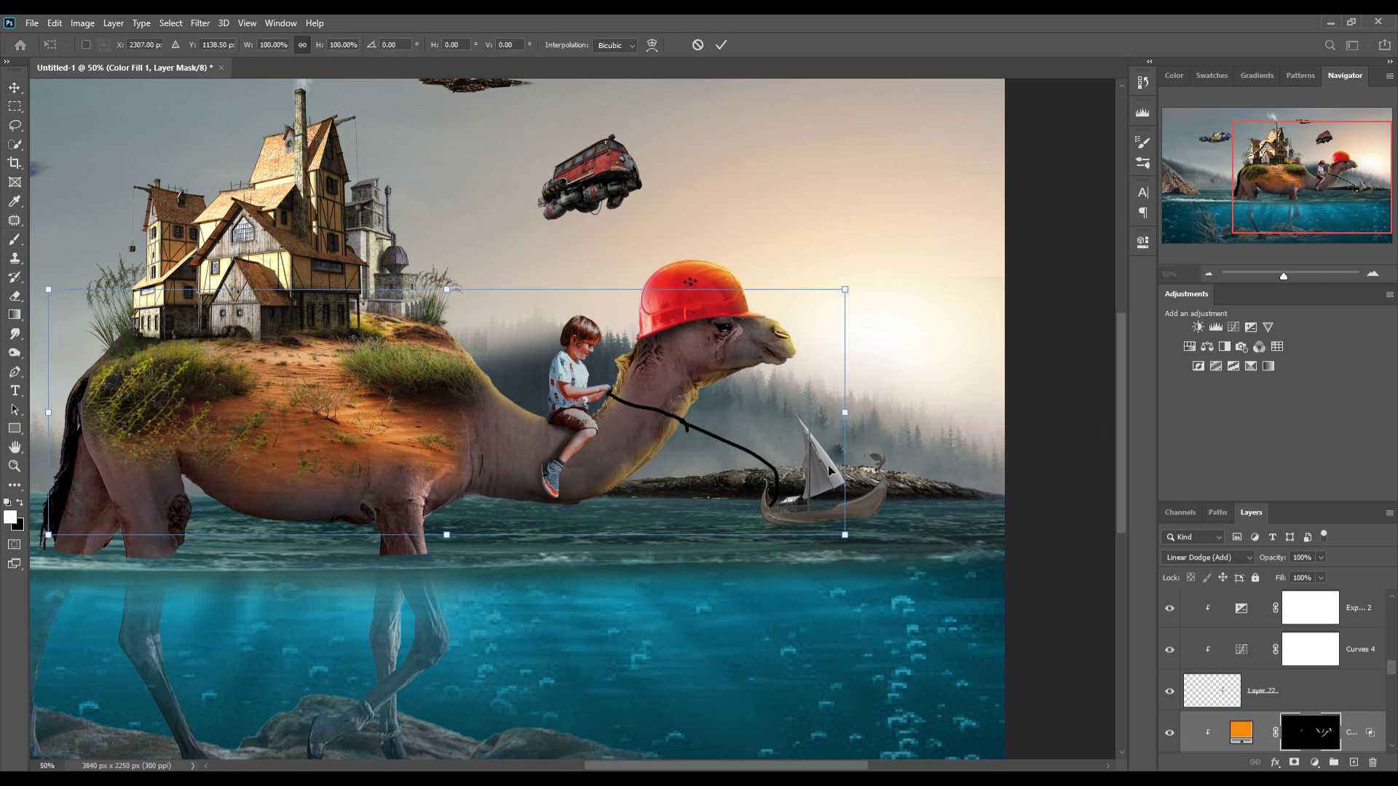
scroll(1281, 655, up, 2)
Step: Reposition the houses' Layer 4 in the stack and clip Layer 26 to it
scroll(1303, 652, up, 2)
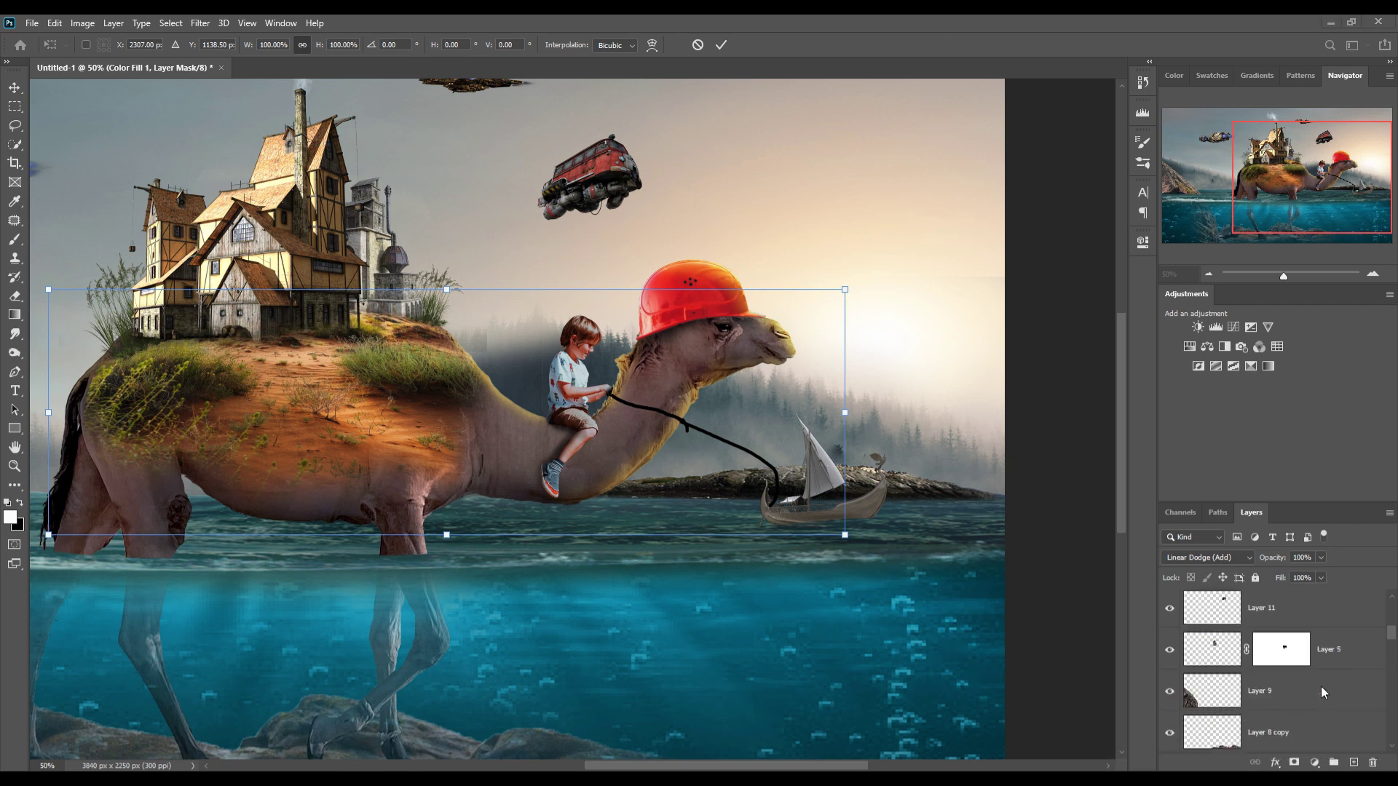
scroll(1319, 648, up, 2)
scroll(1332, 645, up, 2)
click(1332, 612)
scroll(1282, 655, up, 1)
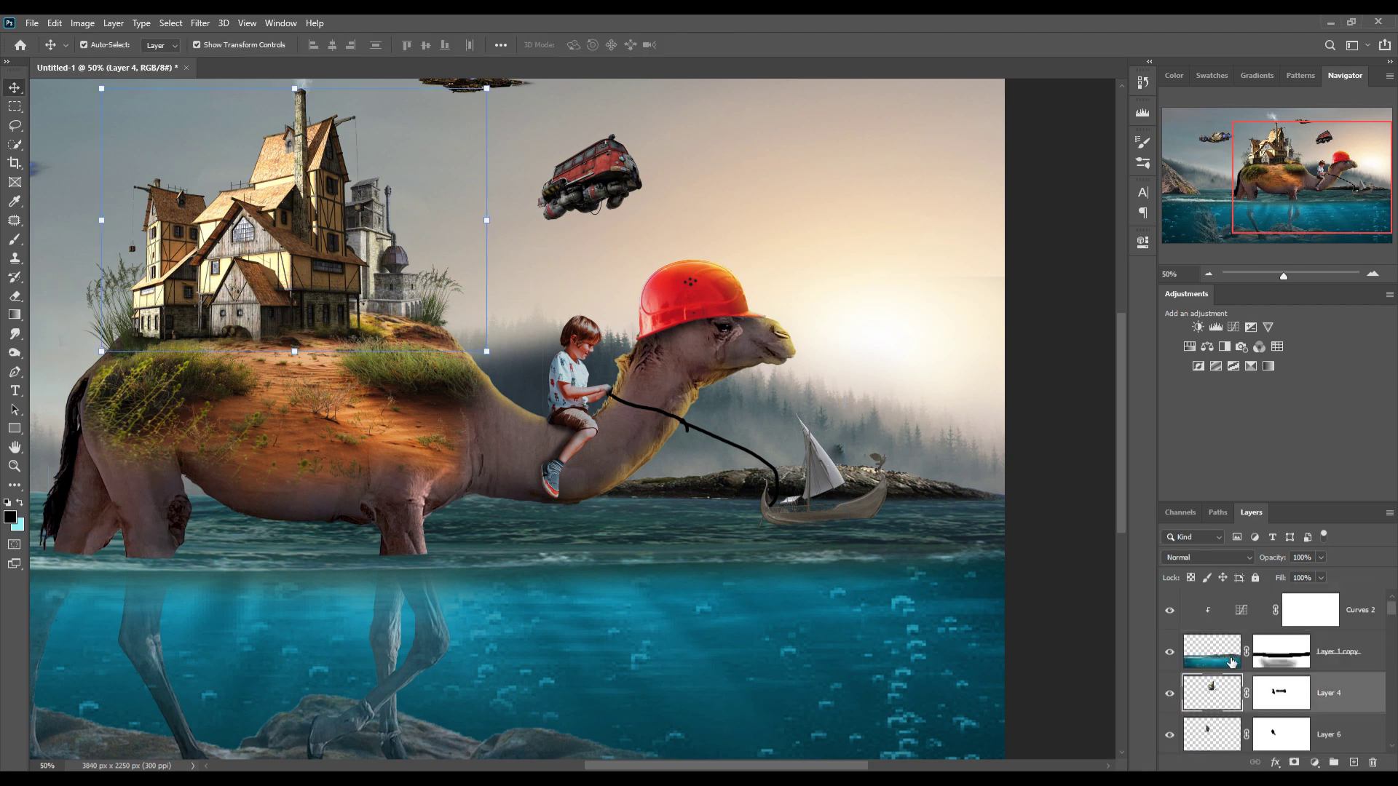
drag(1176, 657, 1343, 678)
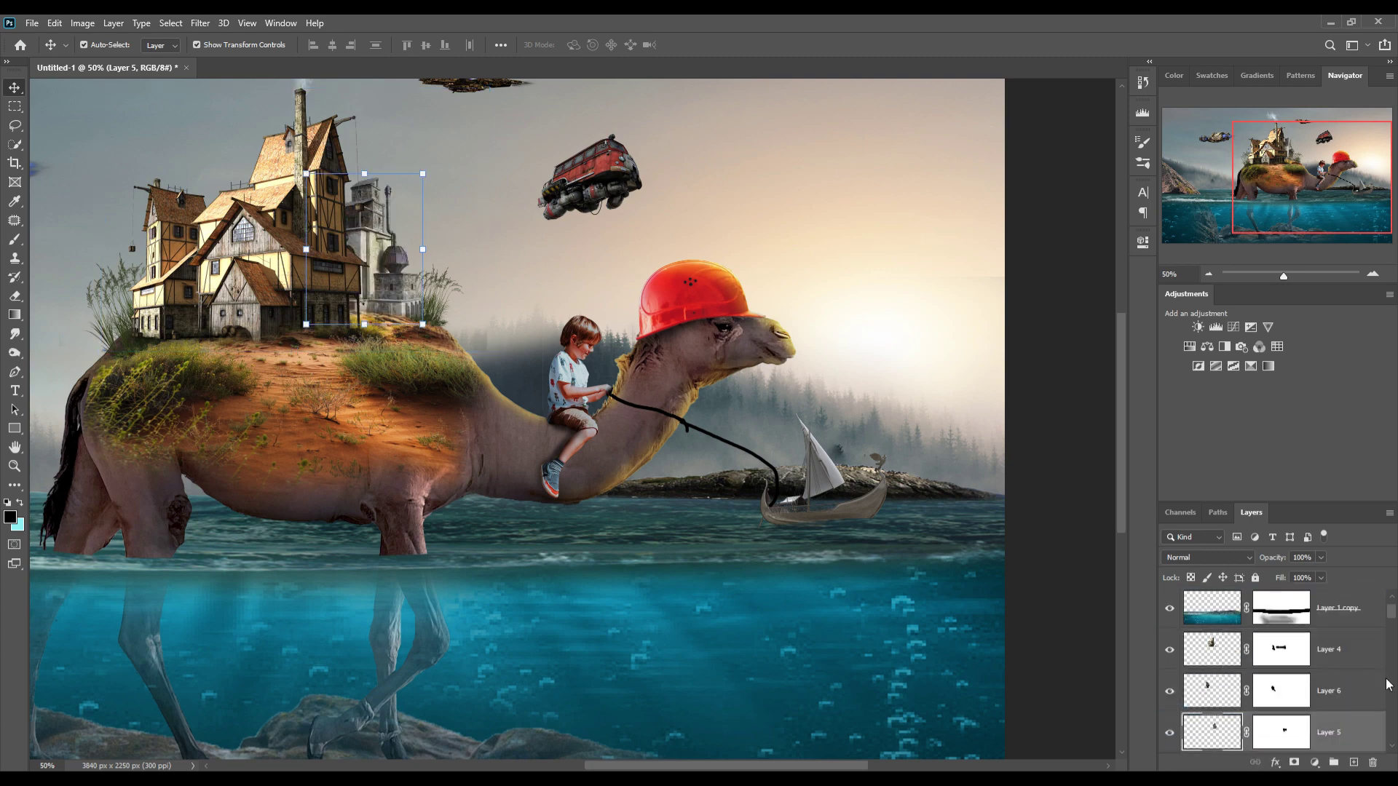
right_click(1282, 659)
click(1251, 313)
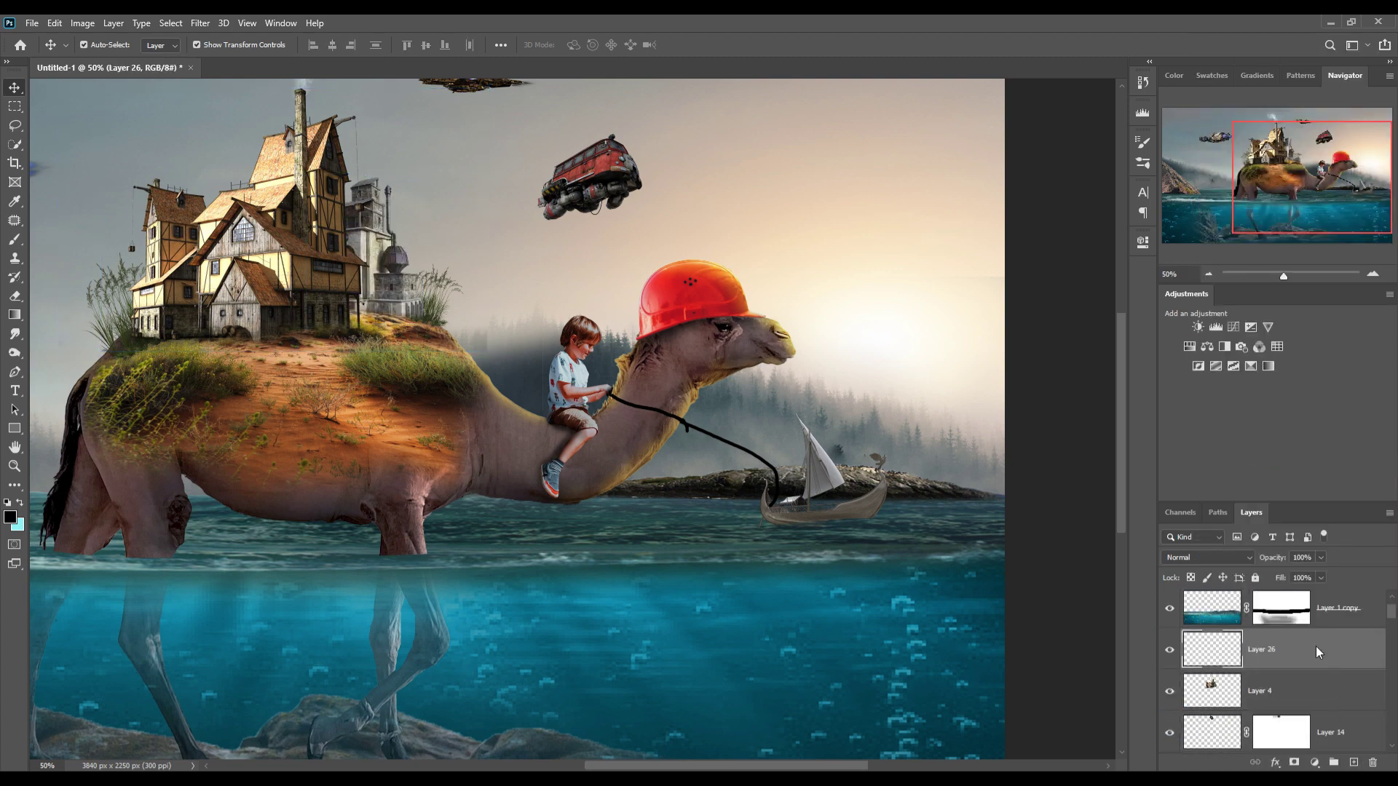
Step: Add an orange Solid Color fill limited to the houses' brighter tones via Blend If
click(1315, 763)
click(1303, 500)
click(1071, 373)
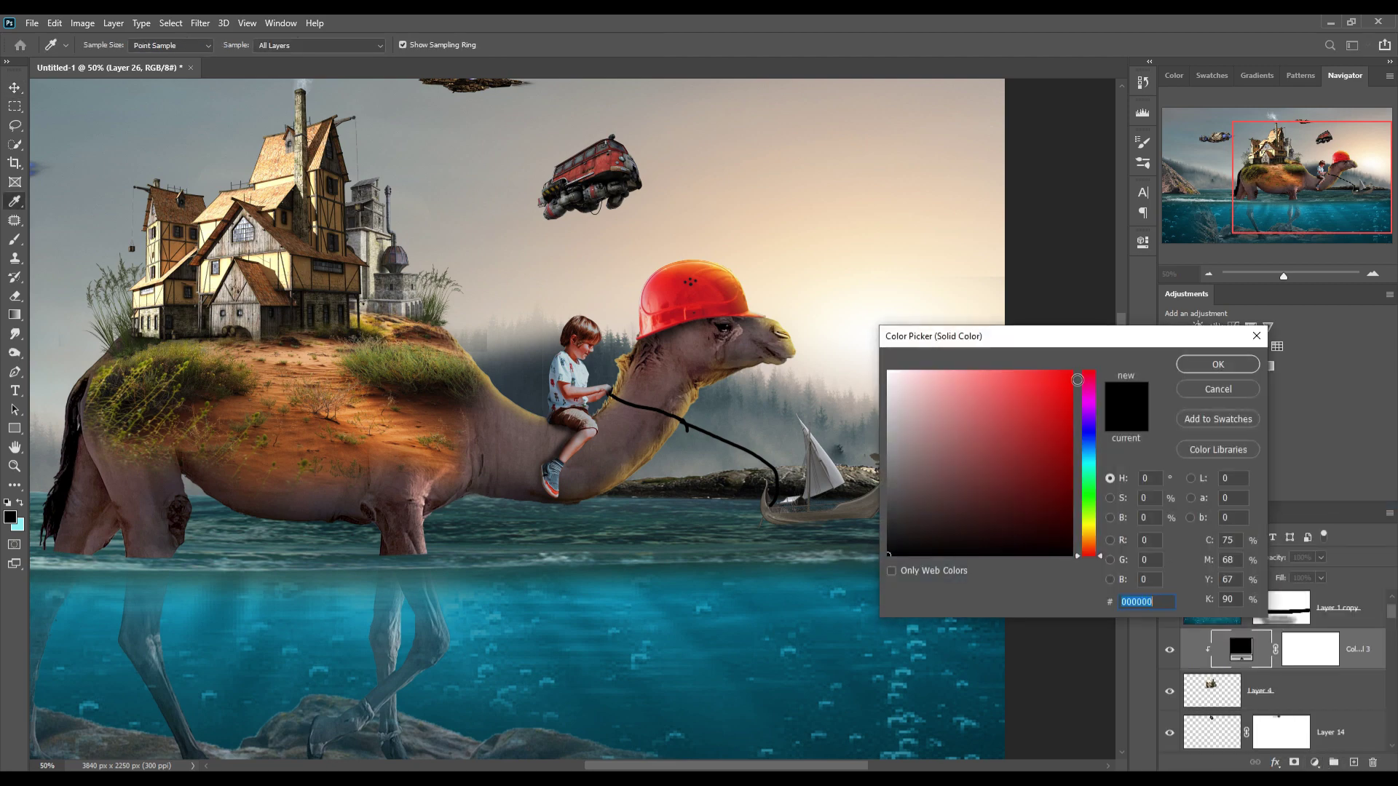
click(1092, 540)
click(1218, 364)
right_click(1333, 649)
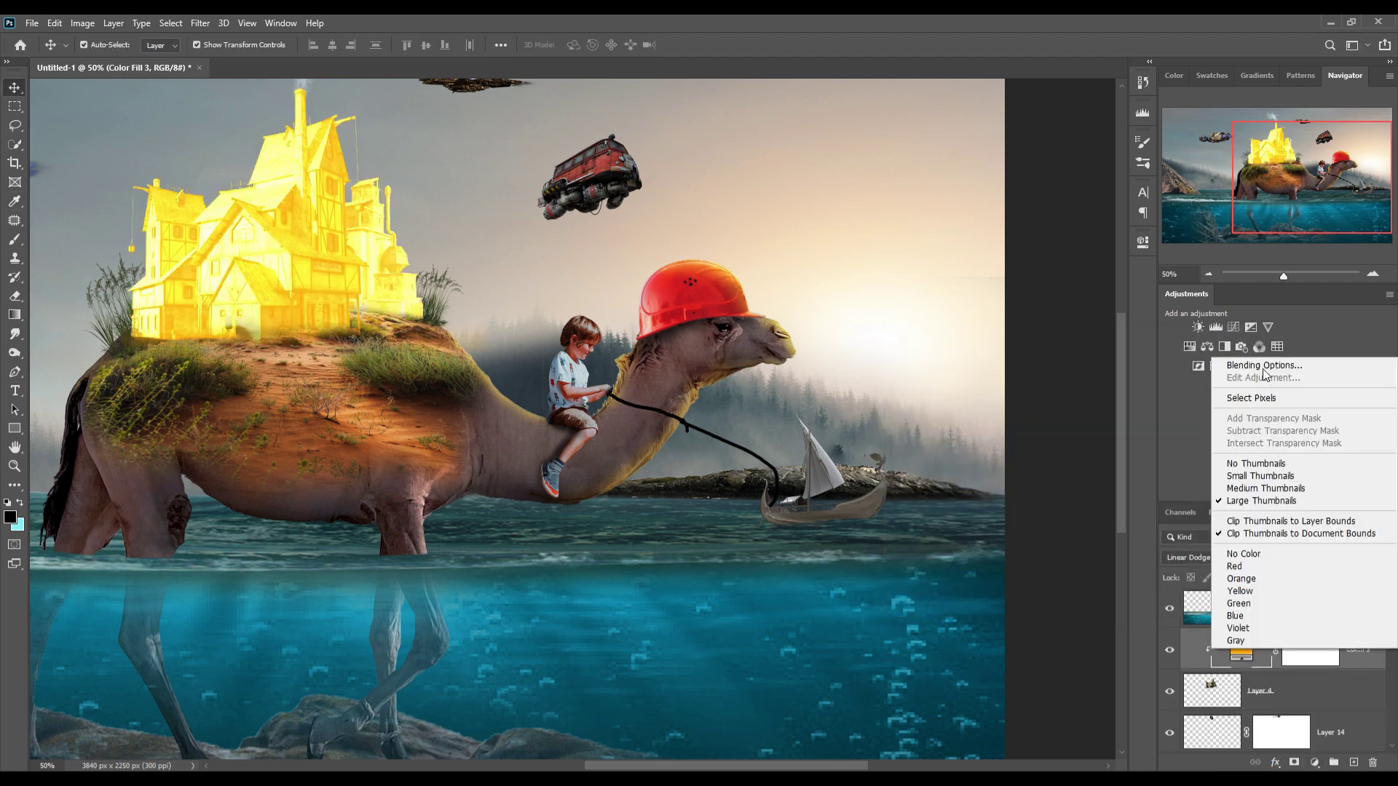
click(1238, 366)
drag(903, 584, 956, 586)
click(1214, 328)
Step: Deepen the fill to golden orange and invert its mask to hide the tint
double_click(1241, 649)
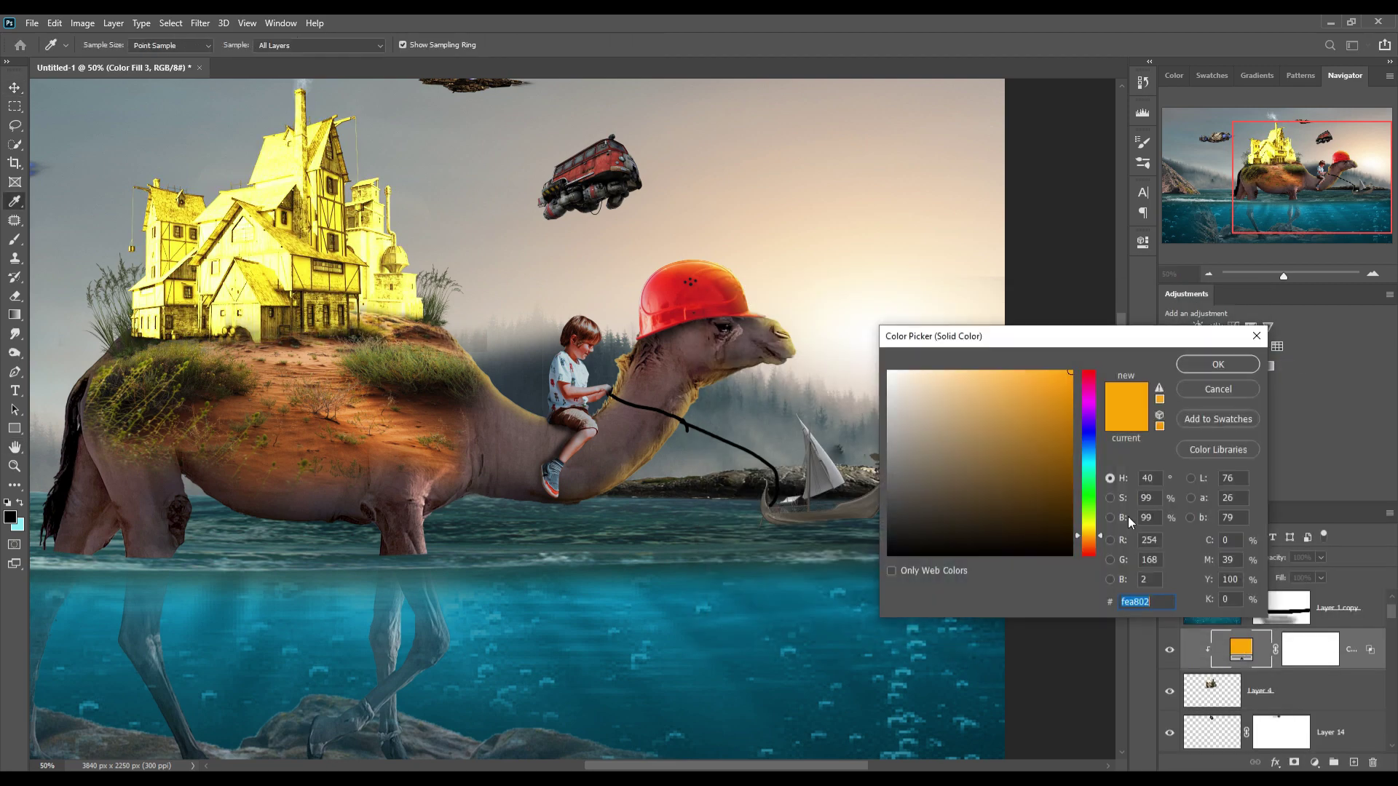
drag(1091, 557, 1090, 546)
click(1223, 362)
click(1307, 660)
key(ctrl+i)
Step: Paint white with a brush over the tower and houses to reveal the golden glow
key(d)
key(x)
key(b)
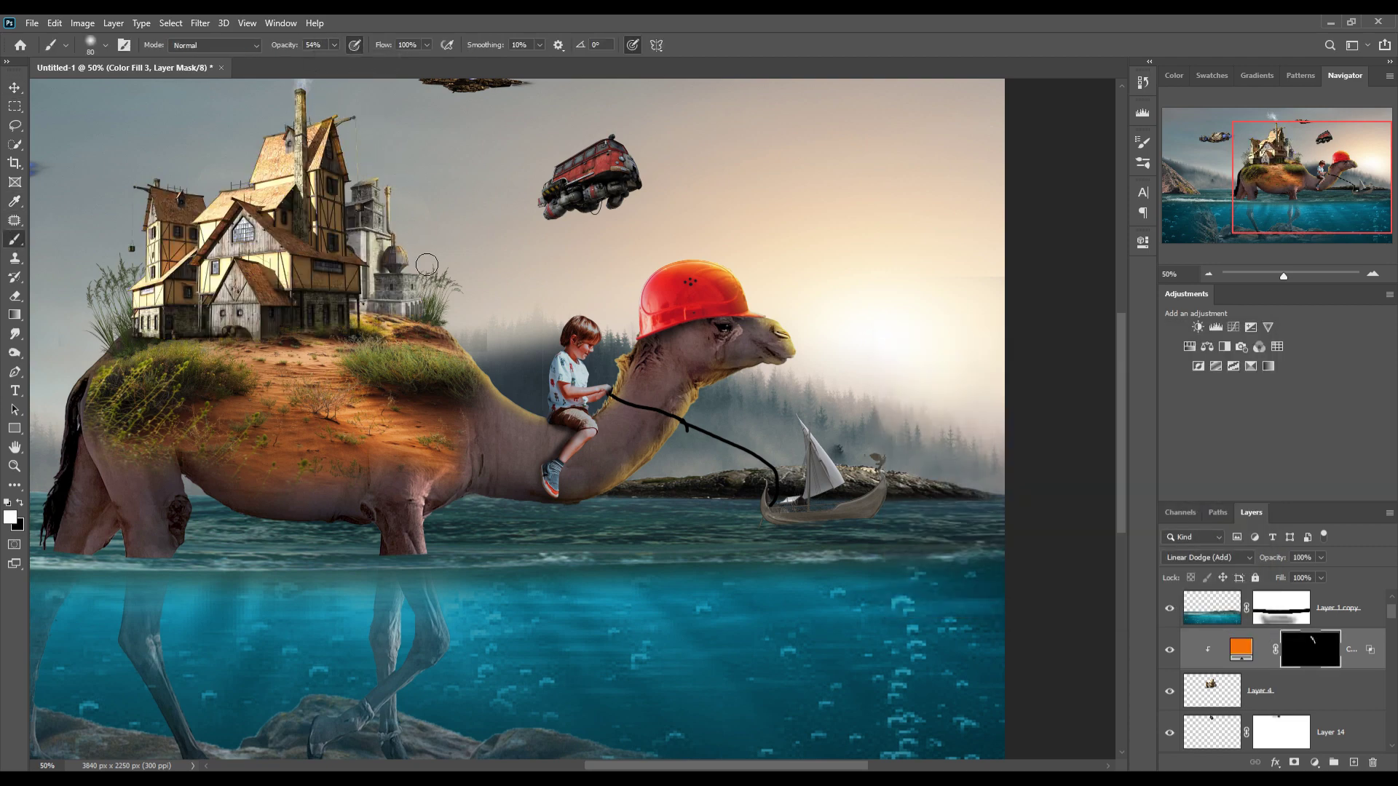
drag(383, 185, 371, 306)
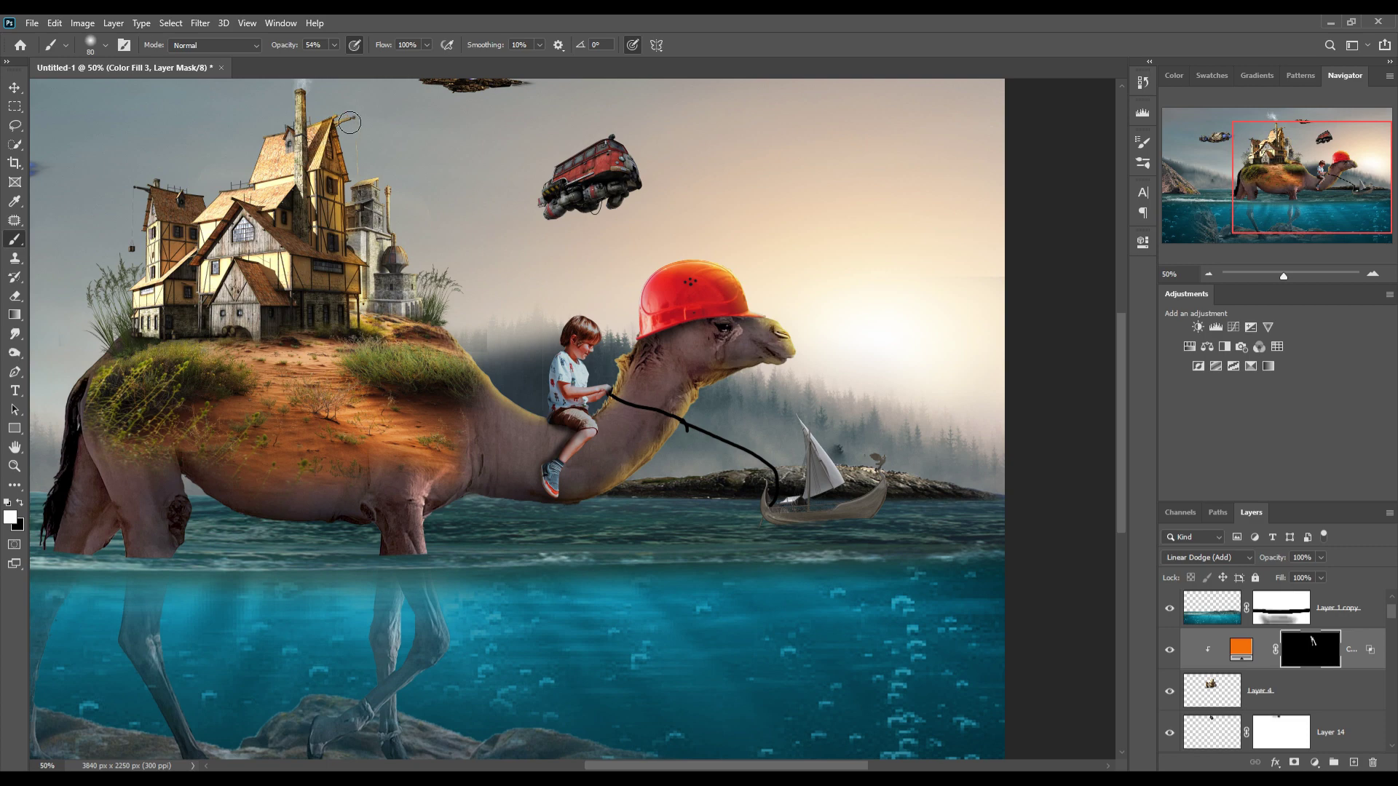
drag(487, 226, 454, 294)
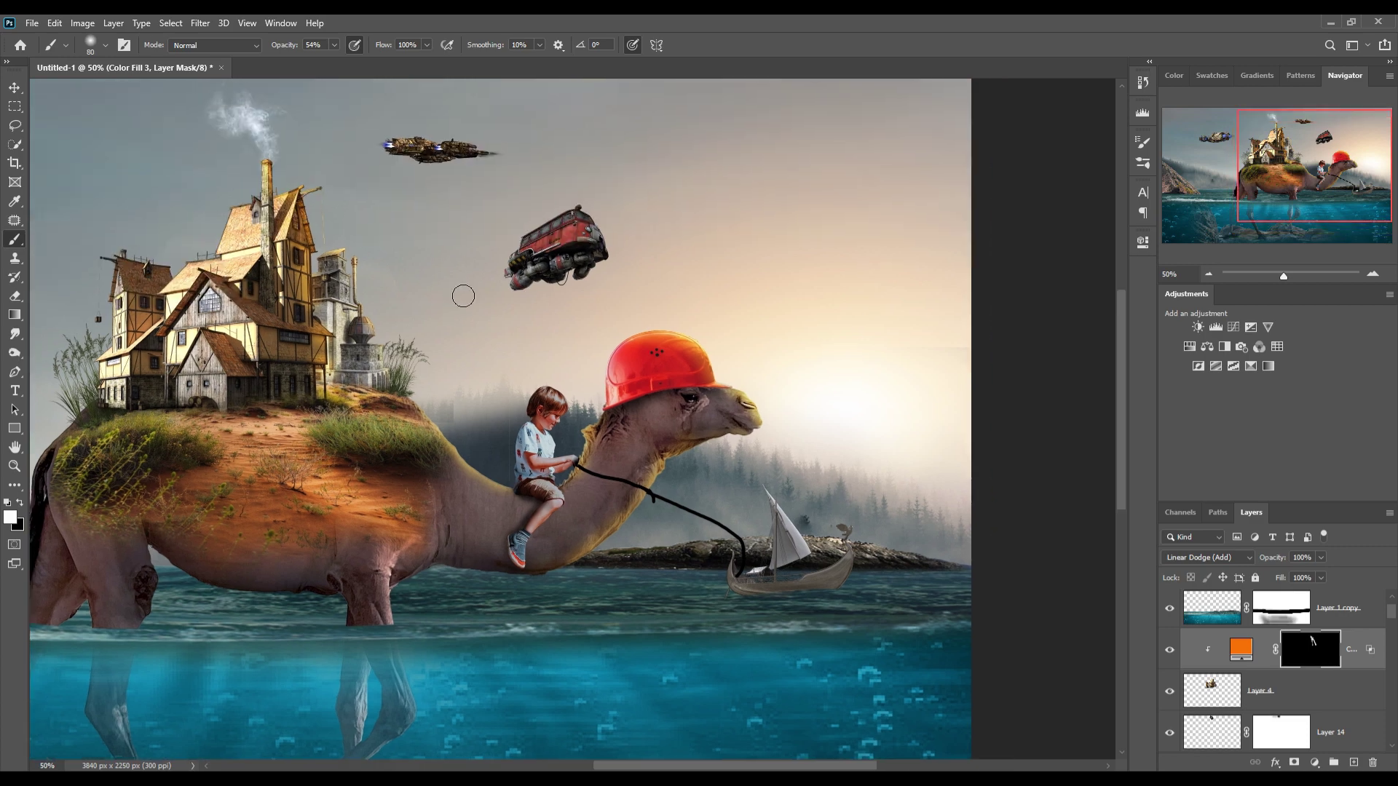
click(15, 88)
click(783, 534)
click(1314, 762)
Step: Add a Curves adjustment and leave its curve almost straight
click(1238, 510)
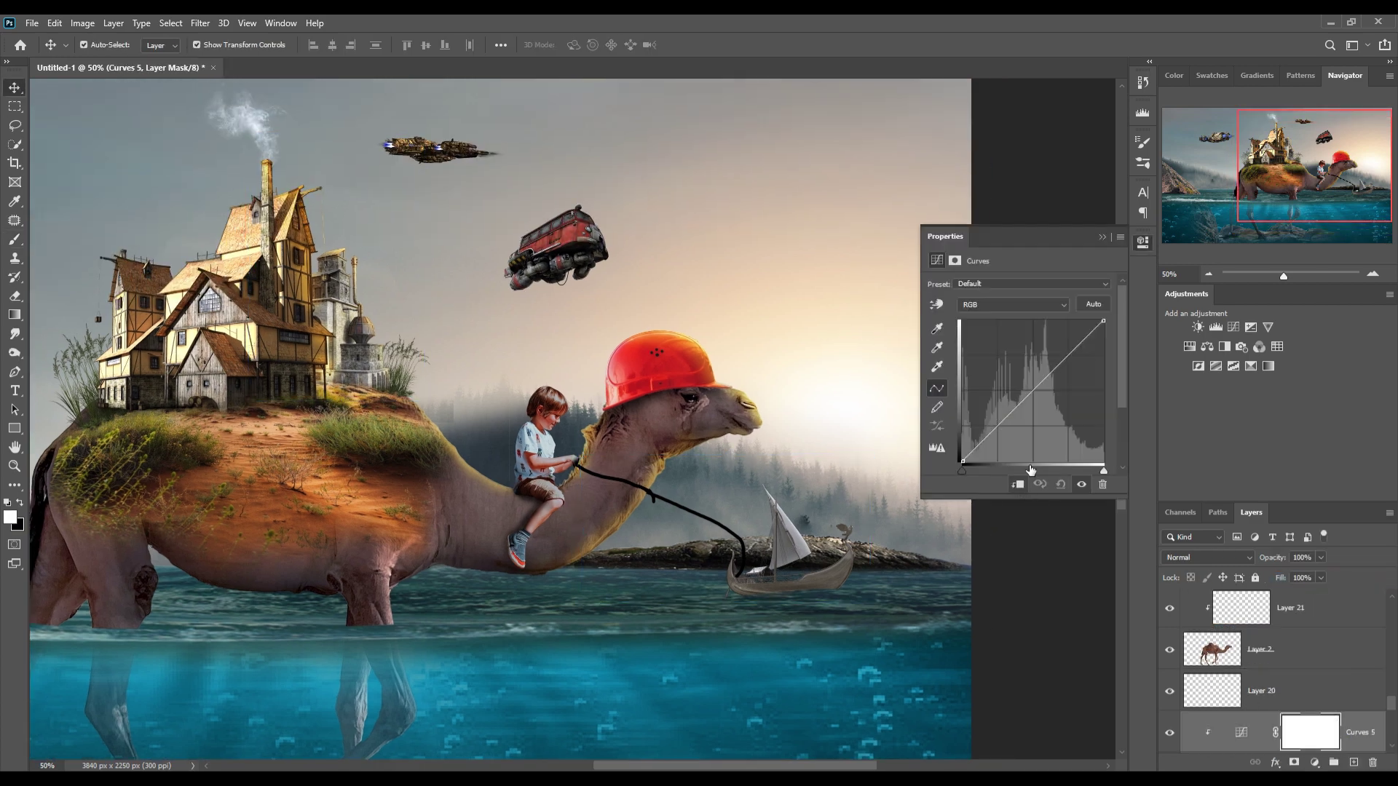
mouse_move(1047, 380)
mouse_down()
mouse_move(1049, 408)
mouse_move(1050, 383)
mouse_up()
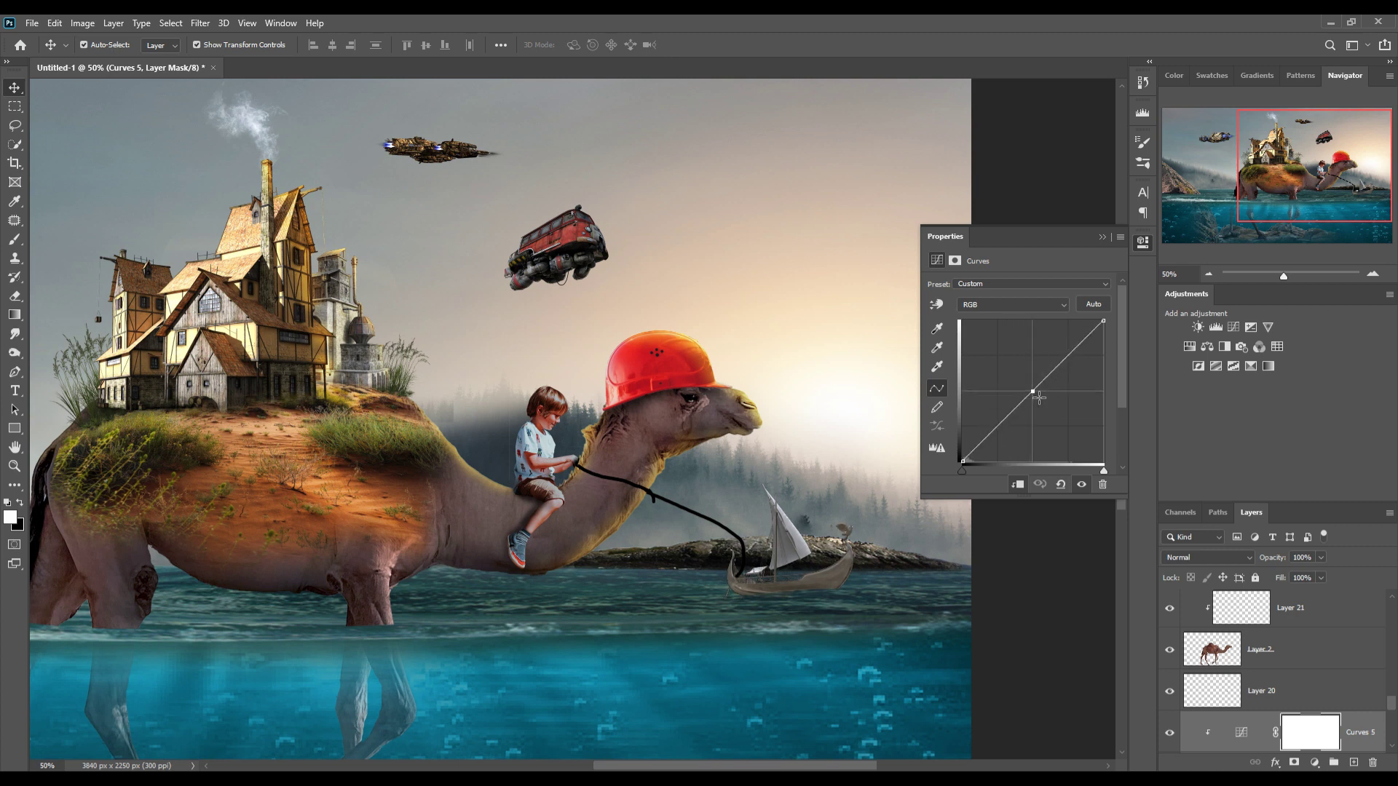
click(1143, 242)
Step: Add a new empty clipped layer, then open Camera Raw on the boy's layer
key(ctrl+shift+alt+n)
key(b)
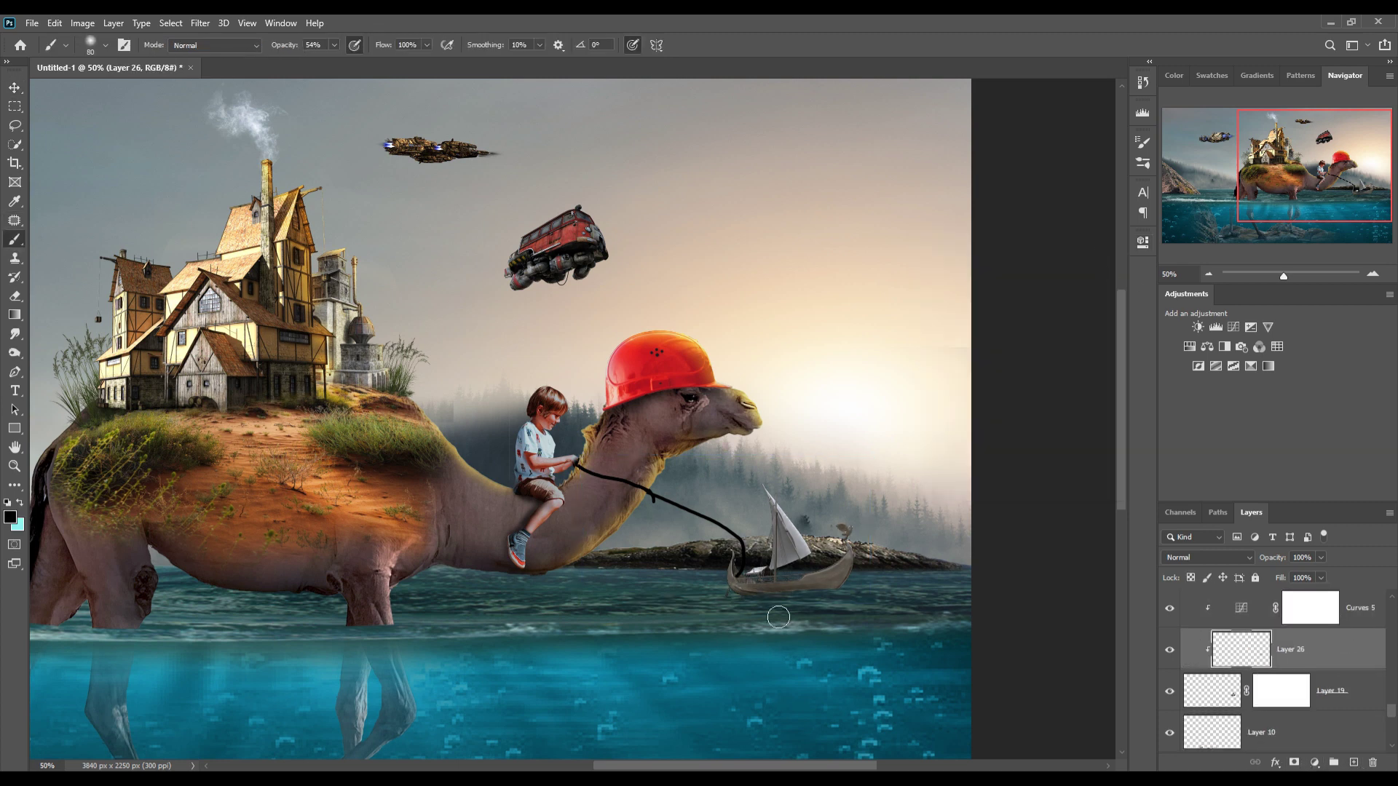
key(v)
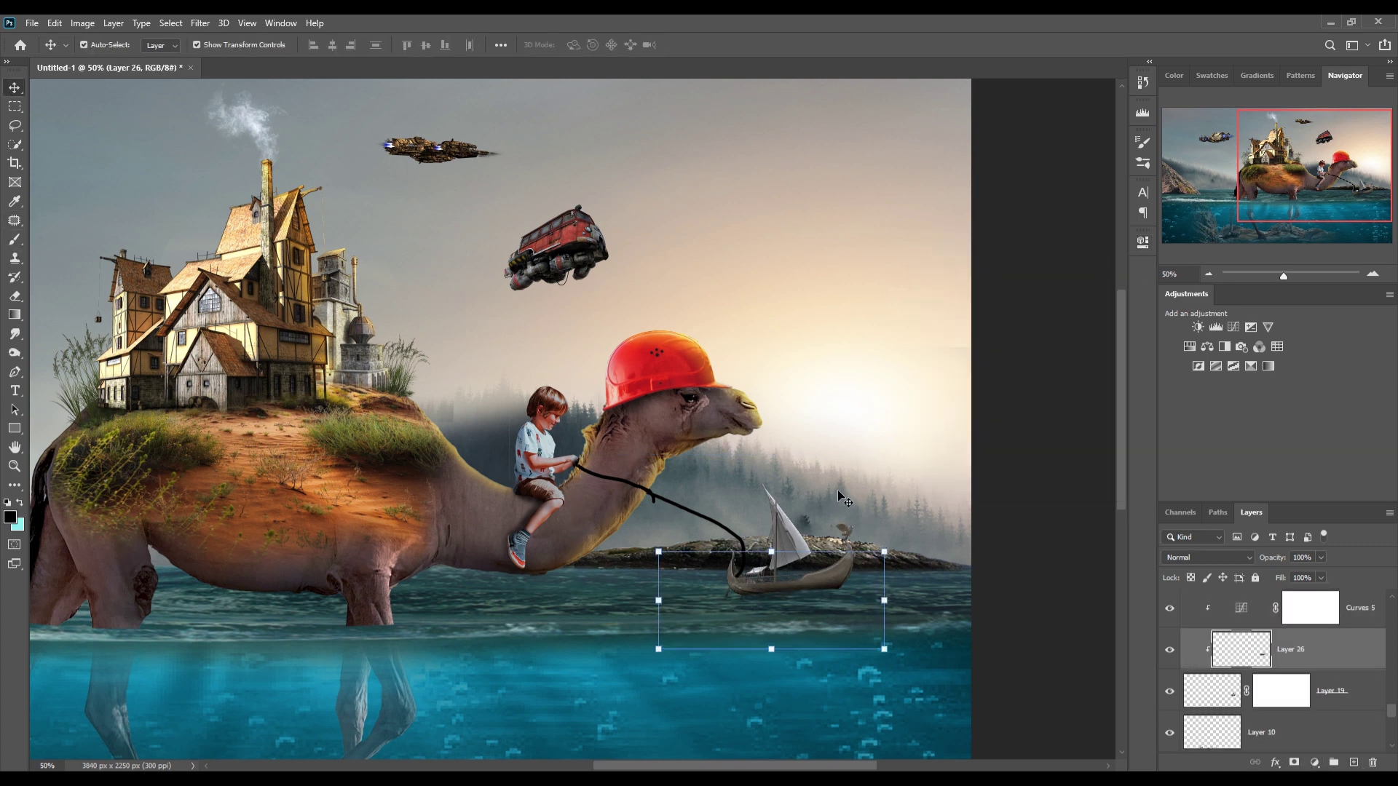
click(537, 452)
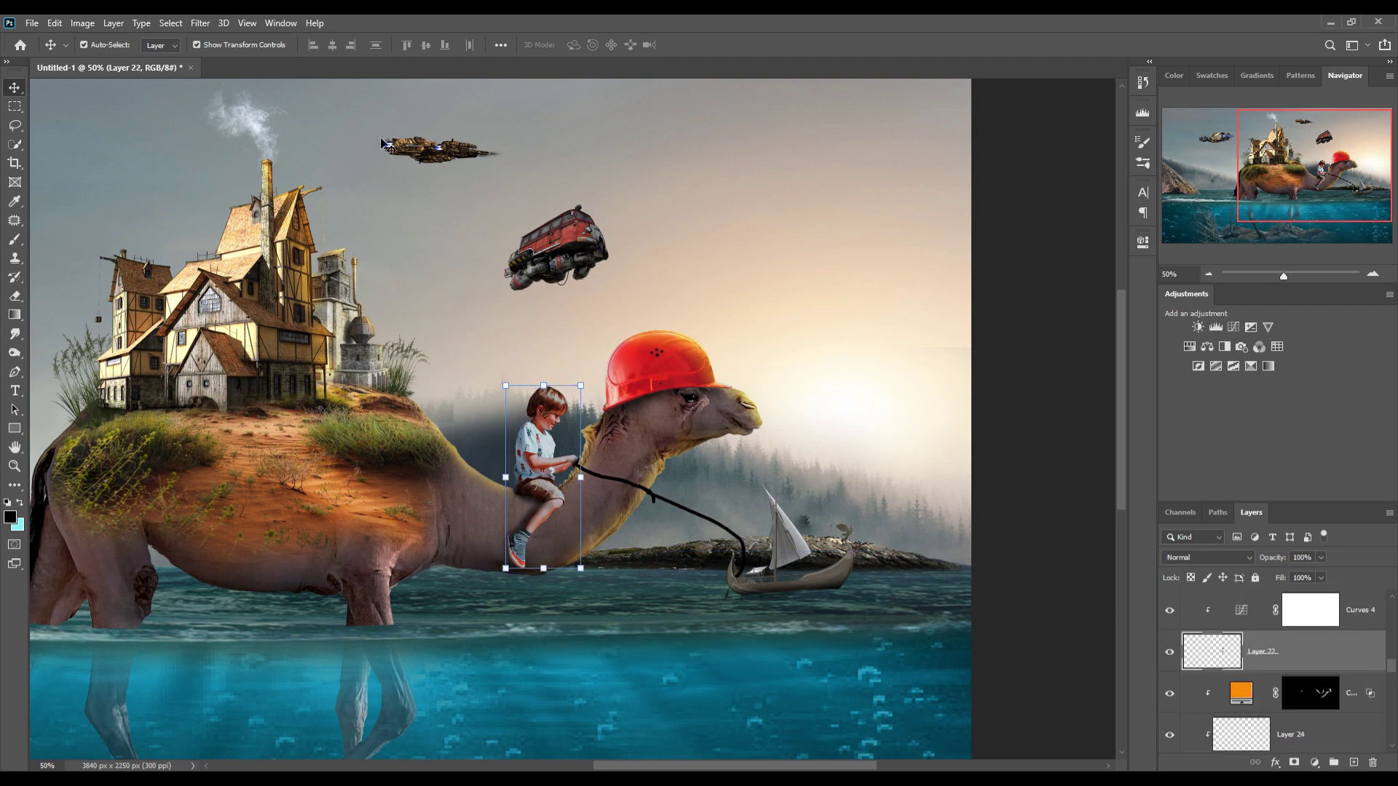
key(ctrl+shift+a)
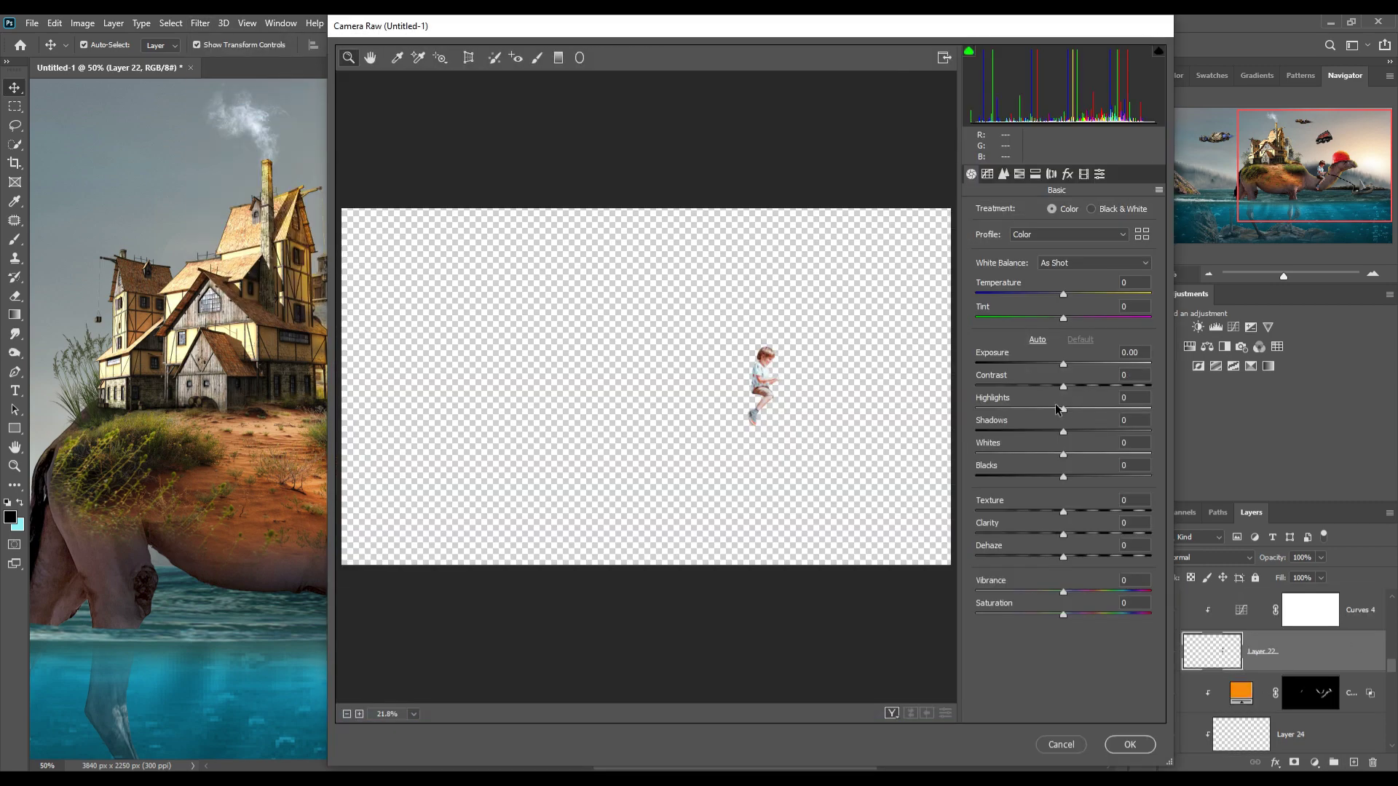
Step: In Camera Raw, set the boy to Highlights -68, Whites -73, Contrast +20, Shadows -29, Blacks -28
drag(1060, 408, 1004, 408)
drag(1063, 454, 1000, 452)
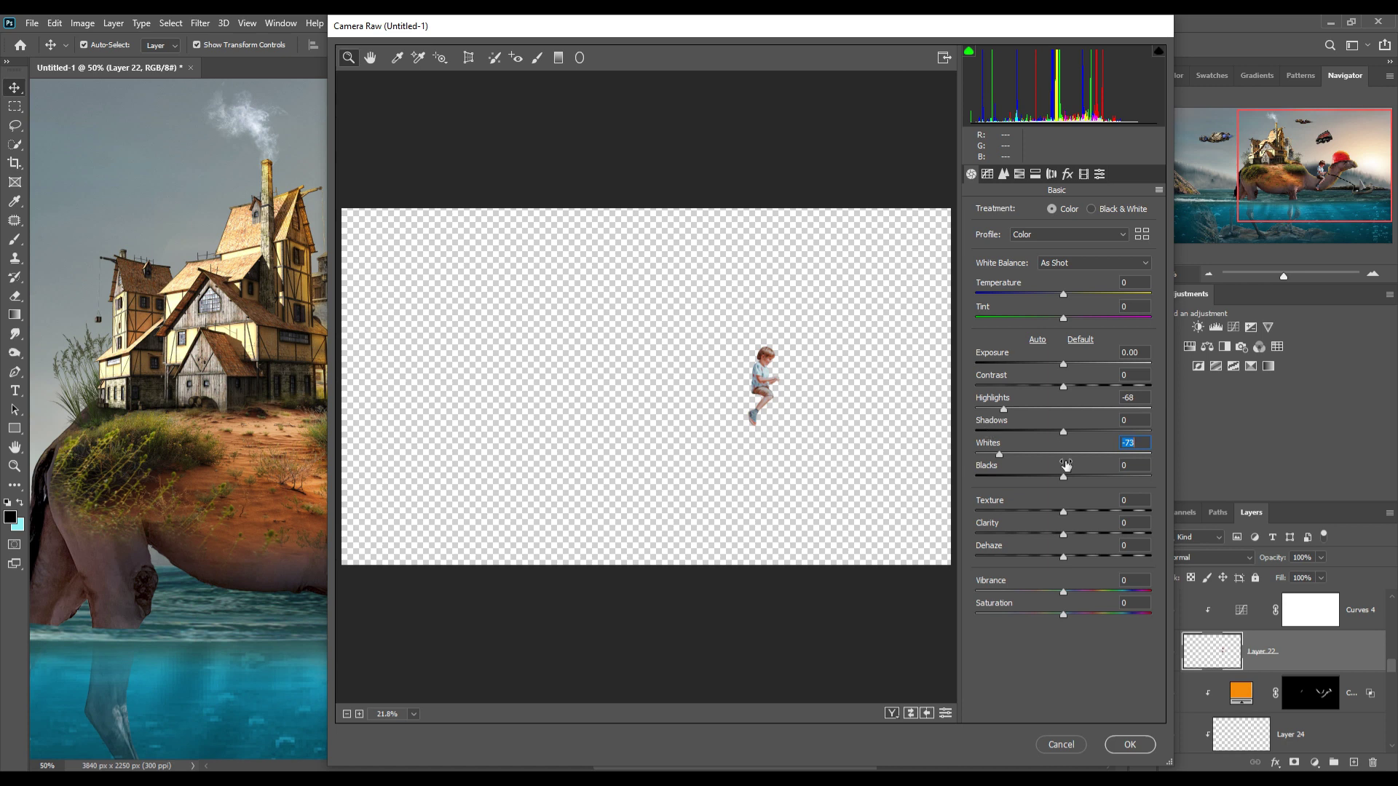
mouse_move(1063, 386)
mouse_down()
mouse_move(1081, 386)
mouse_move(1038, 432)
mouse_up()
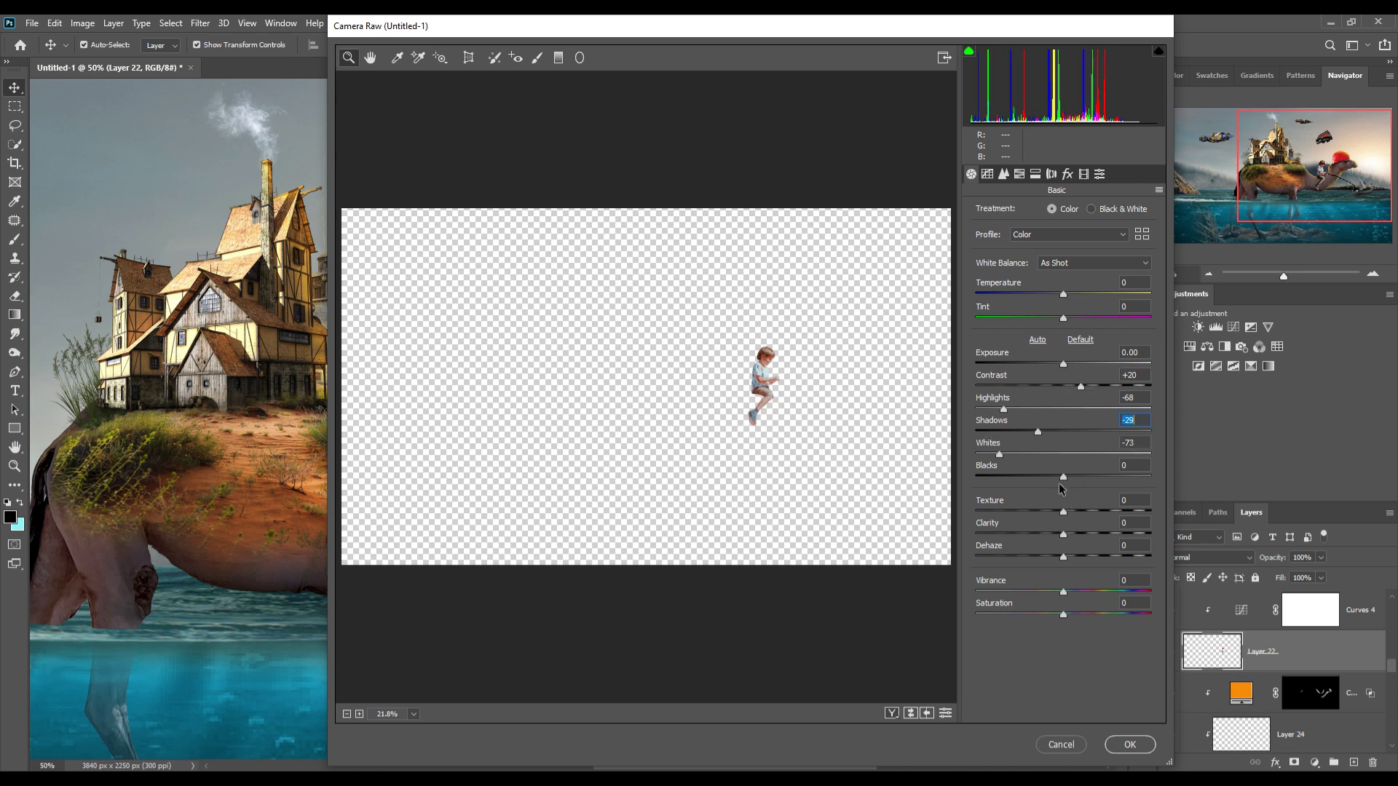
drag(1063, 477, 1039, 477)
click(1130, 744)
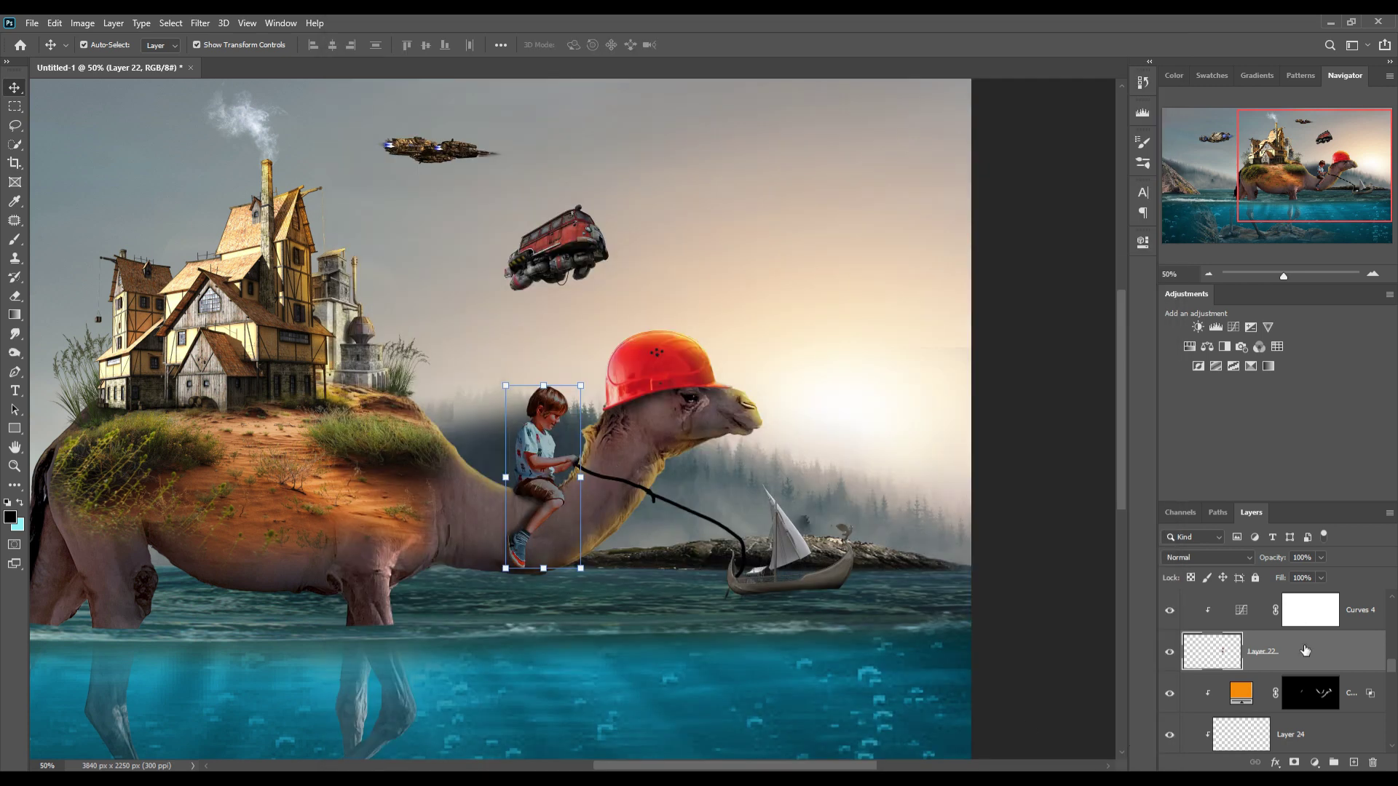
Step: Add a new empty layer clipped to the boy and bring up its blend modes
click(1355, 762)
click(1210, 558)
click(1210, 553)
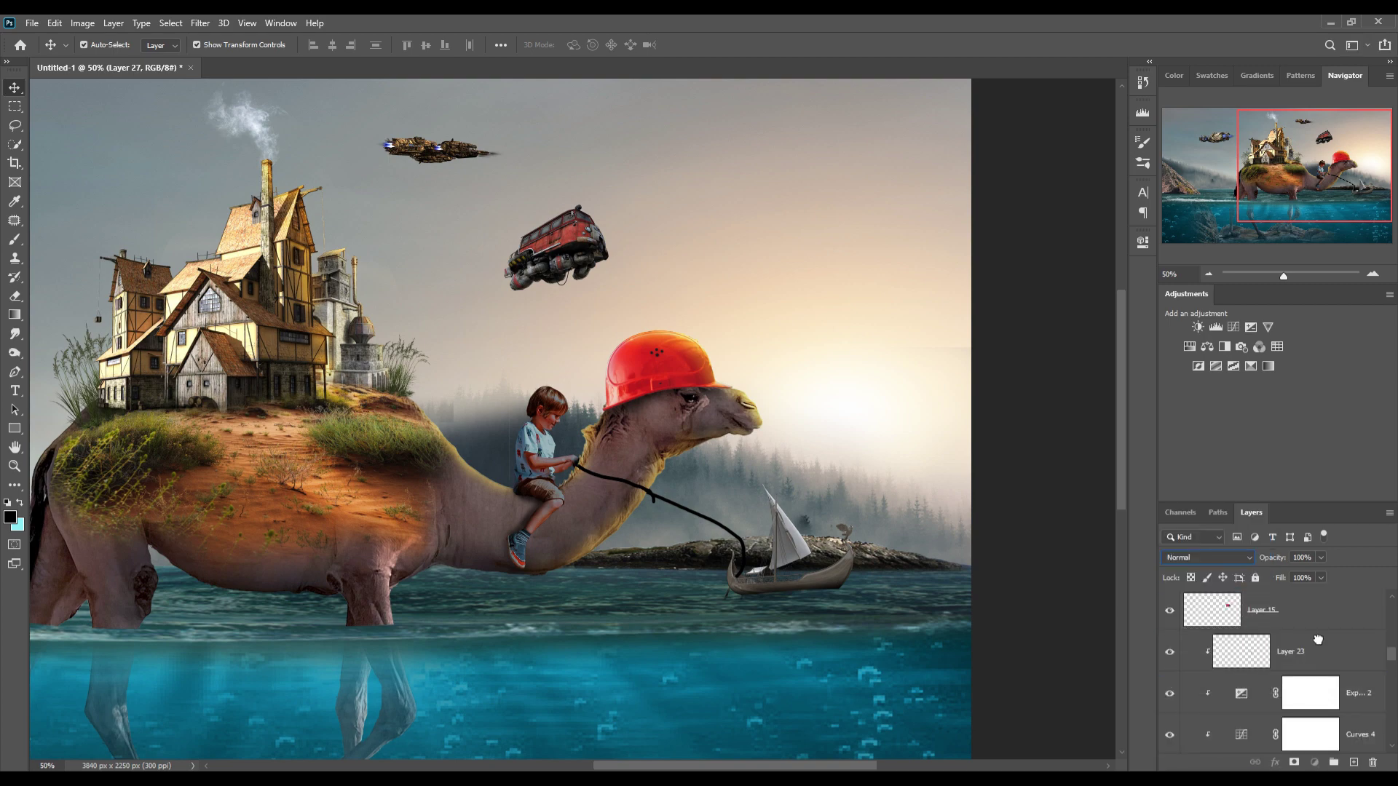
Step: Set Linear Dodge (Add) and add an orange fd9c03 Solid Color fill clipped to the boy
click(1211, 557)
click(1315, 763)
click(1311, 506)
click(1068, 377)
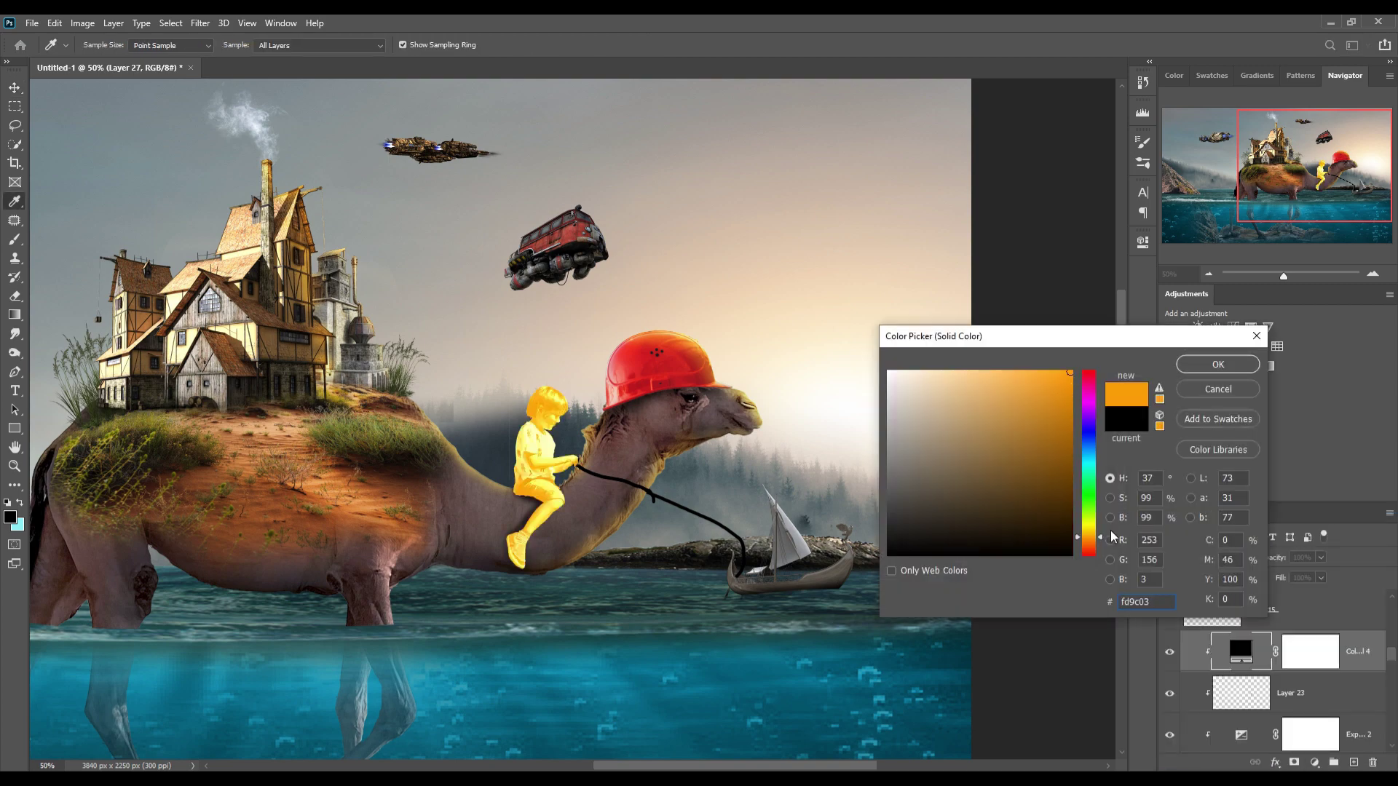
click(1219, 362)
Step: Limit the orange fill to brighter underlying tones with Blend If and invert its mask to black
double_click(1369, 652)
drag(910, 586, 933, 585)
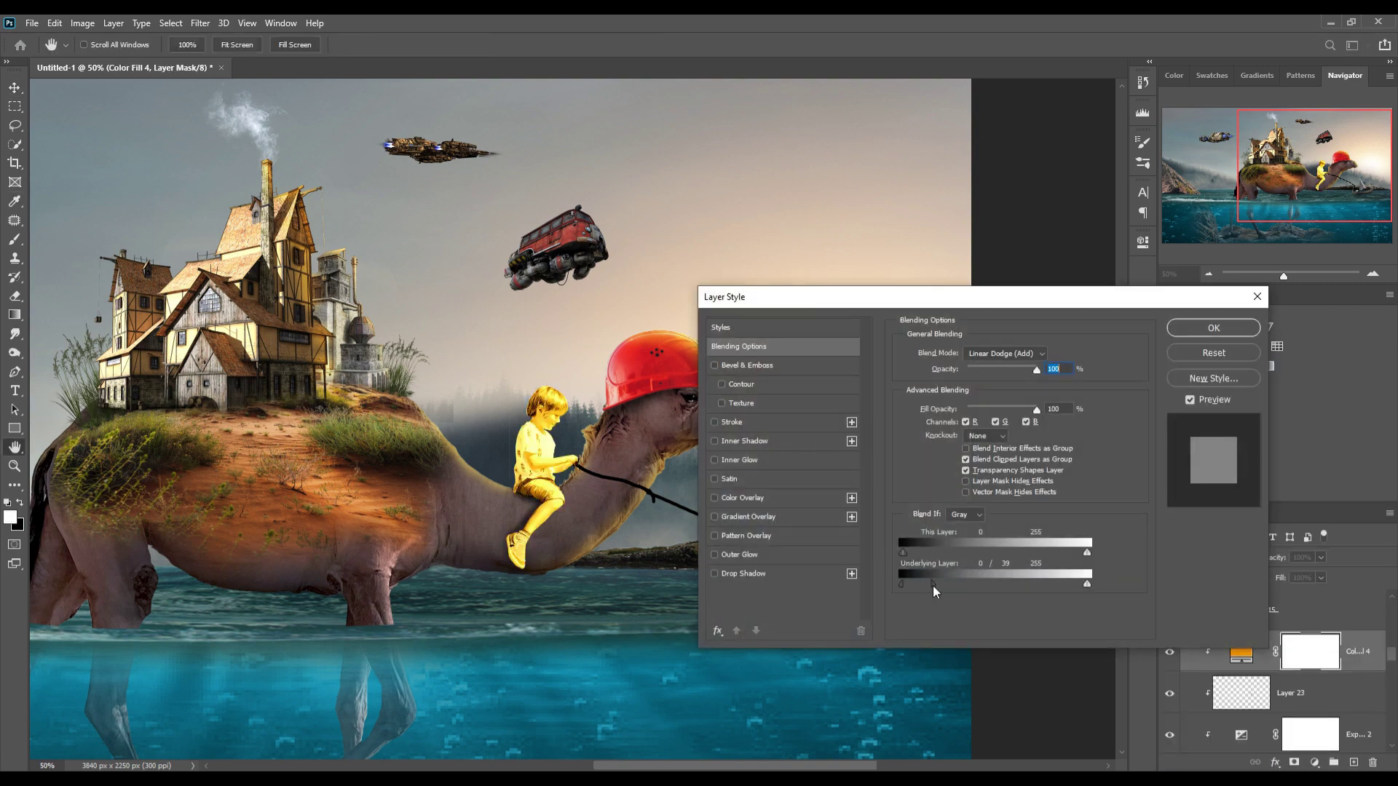
key(Return)
key(ctrl+i)
key(b)
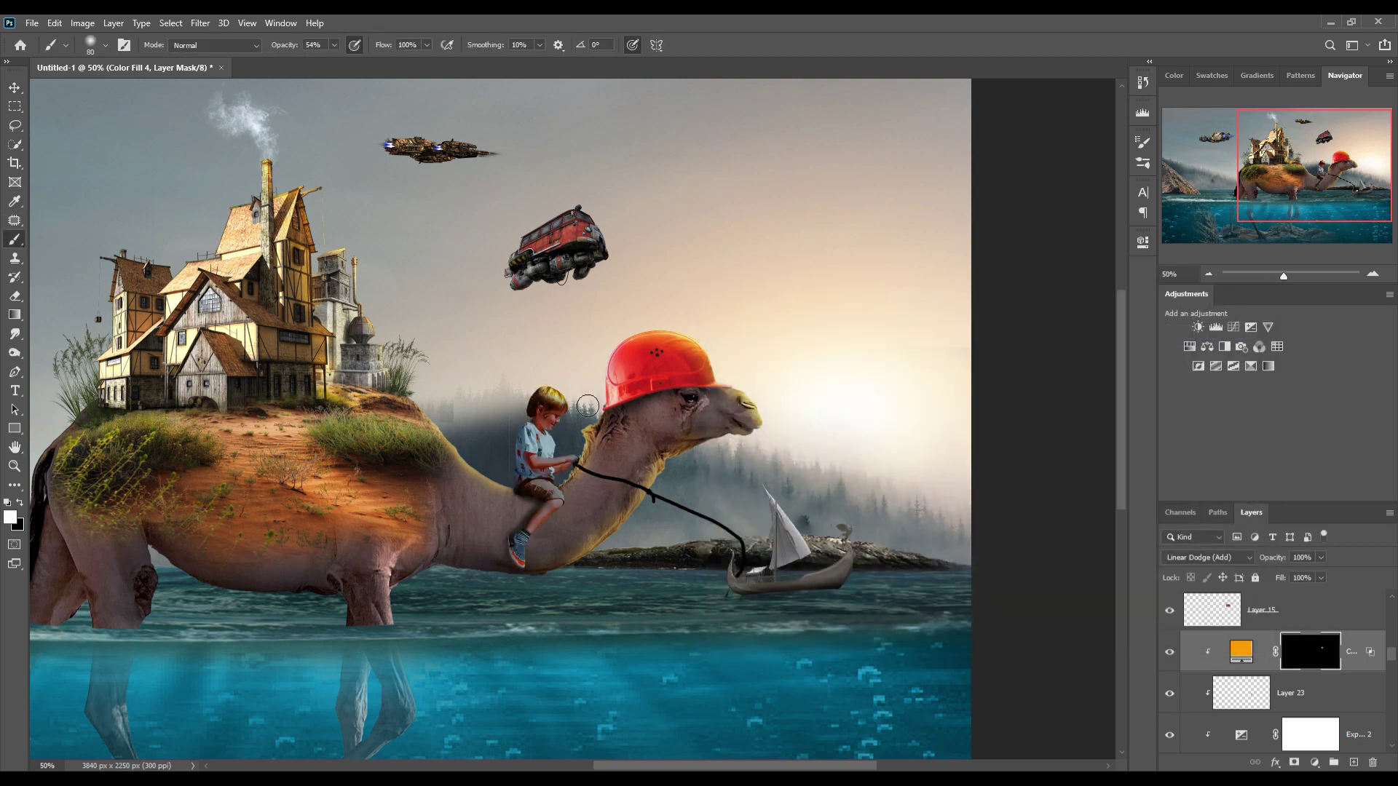
Step: Add a masked orange colour fill above the flying bus and paint warm tint onto the bus
key(v)
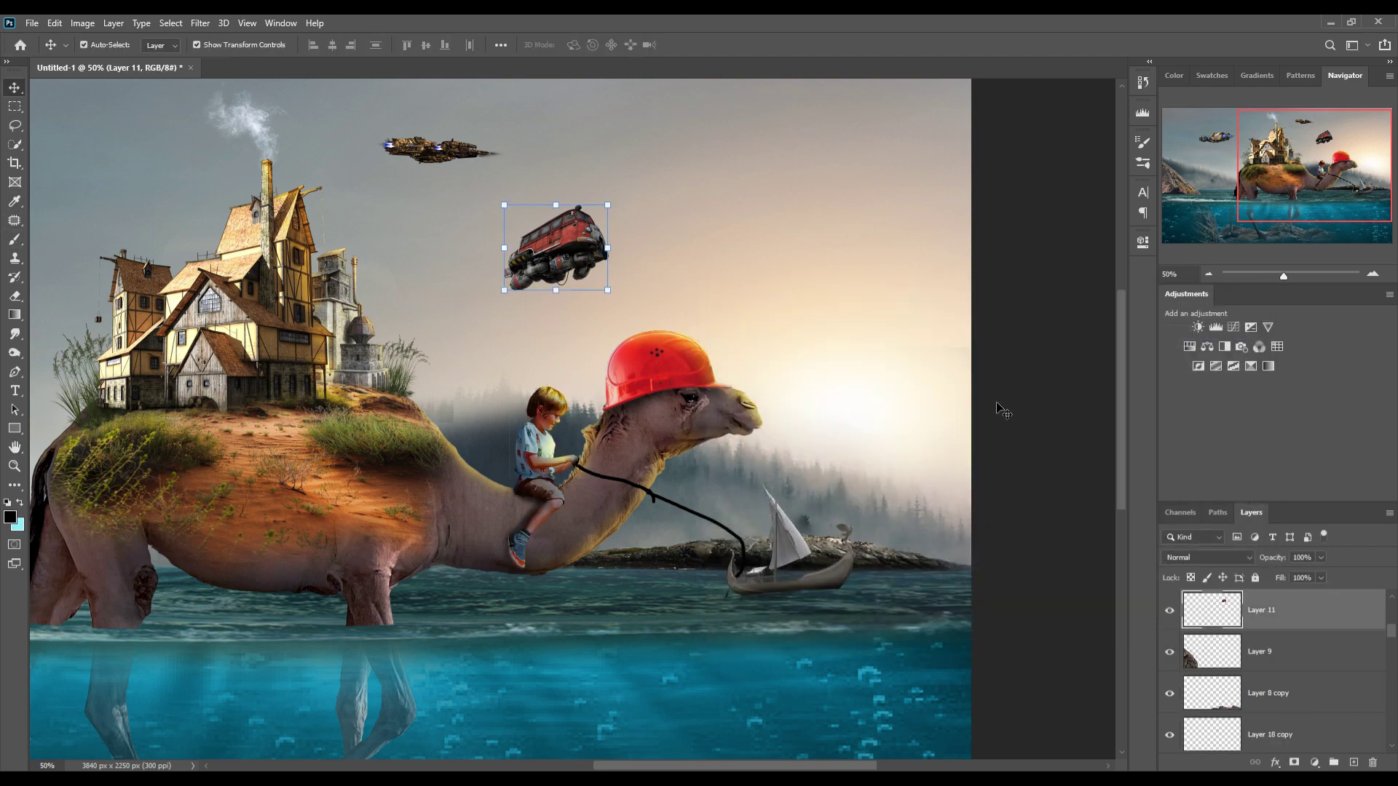
right_click(1300, 610)
click(1209, 557)
click(1315, 762)
click(1307, 506)
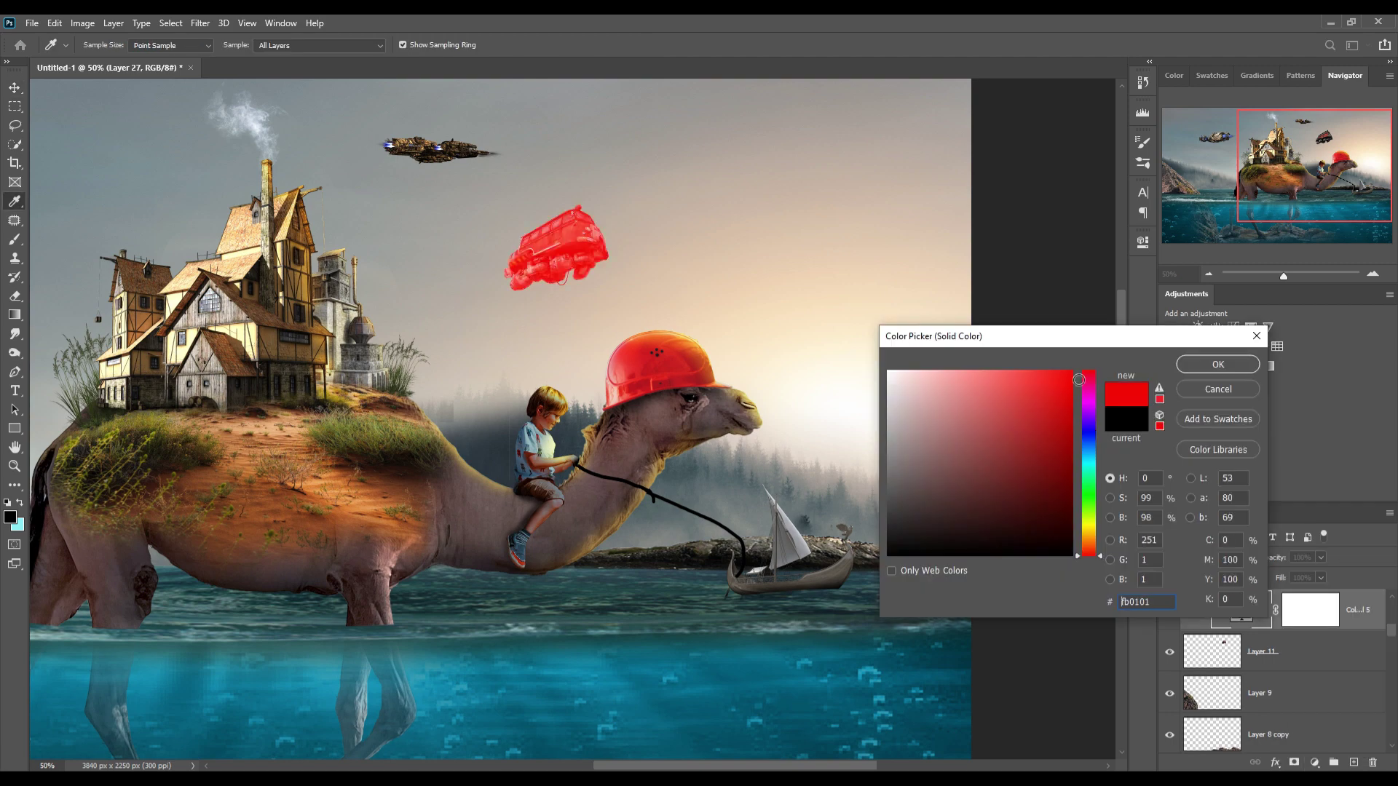
click(1087, 569)
click(1218, 366)
key(ctrl+i)
click(16, 240)
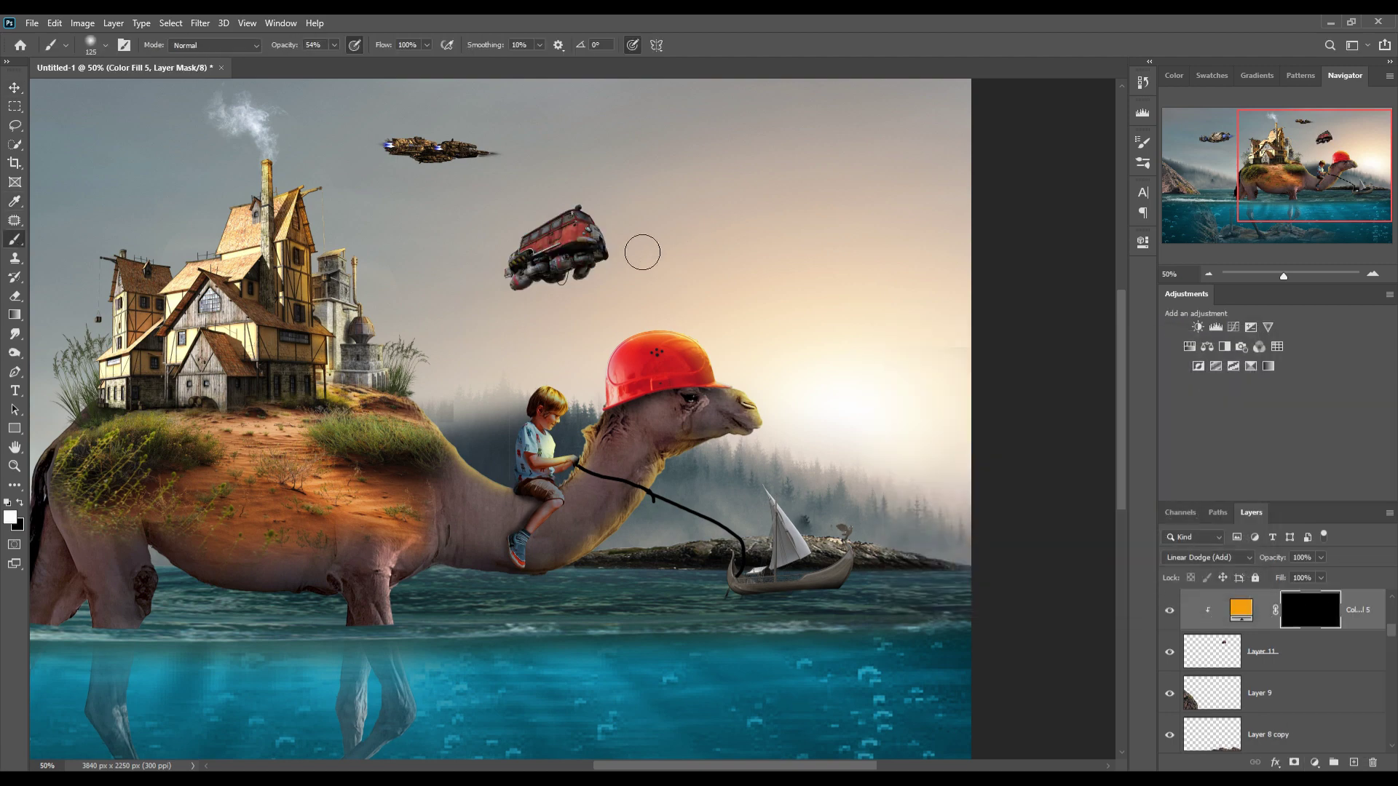
drag(639, 249, 603, 187)
Step: Add another orange Solid Color fill in Linear Dodge (Add) over the whole scene
key(v)
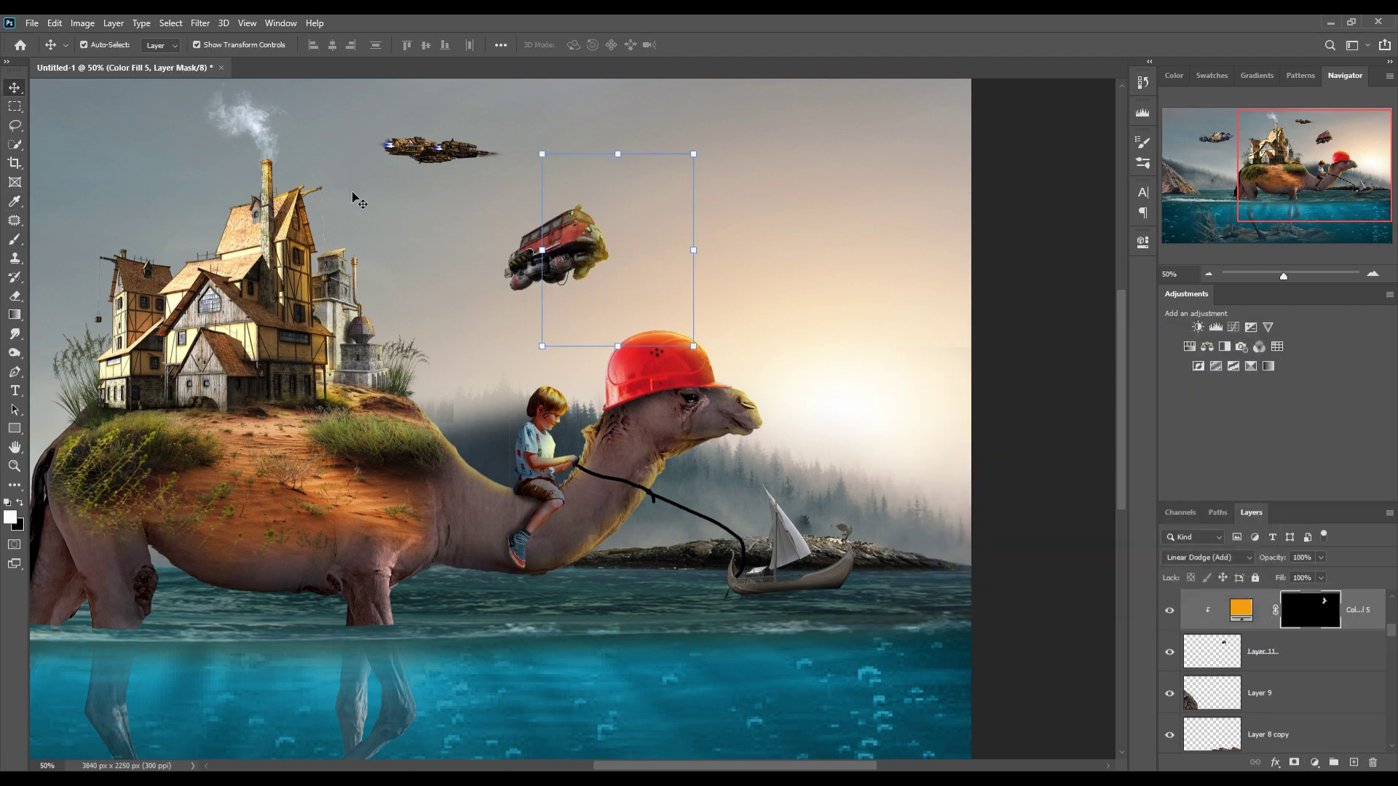
key(ctrl+0)
scroll(1337, 670, up, 3)
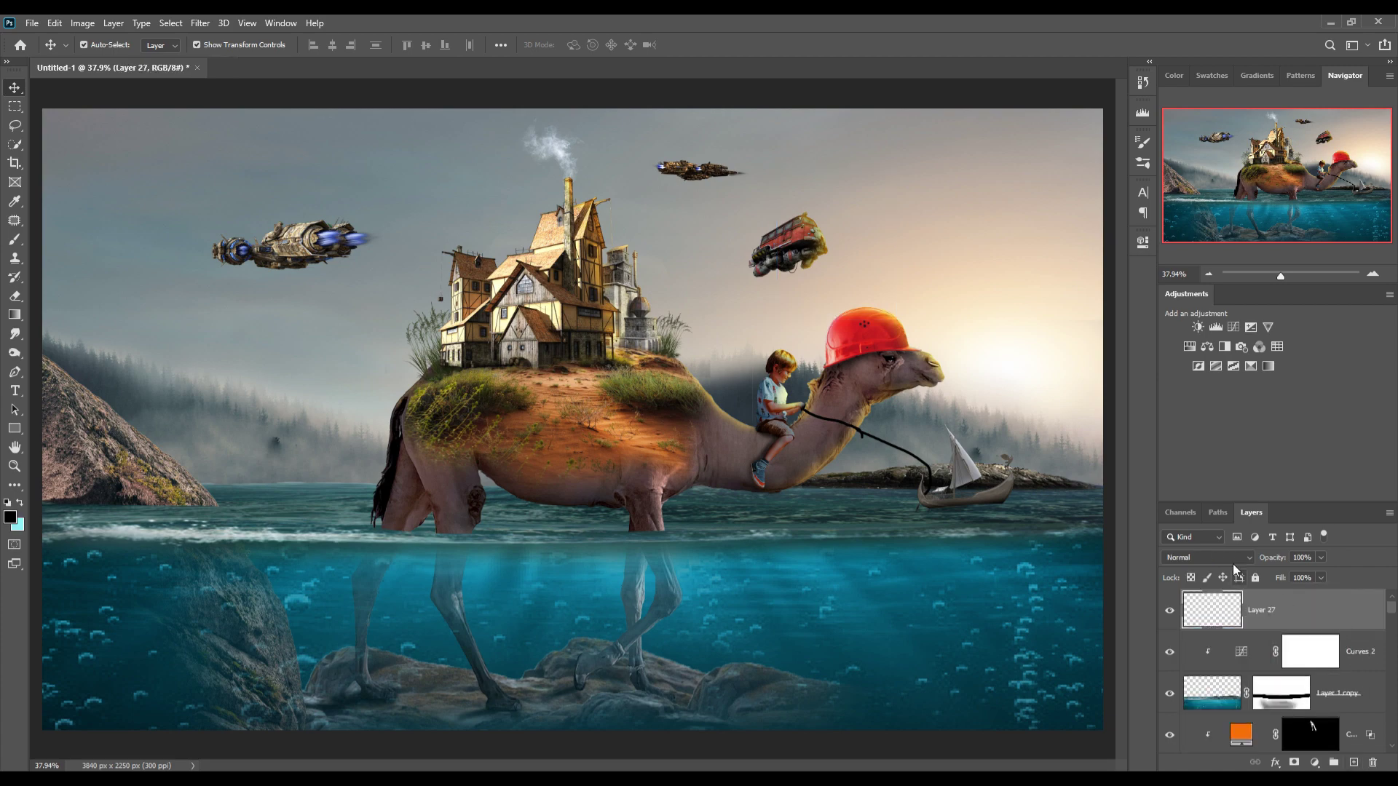
click(1315, 763)
click(1304, 503)
click(1078, 379)
click(1089, 543)
click(1218, 364)
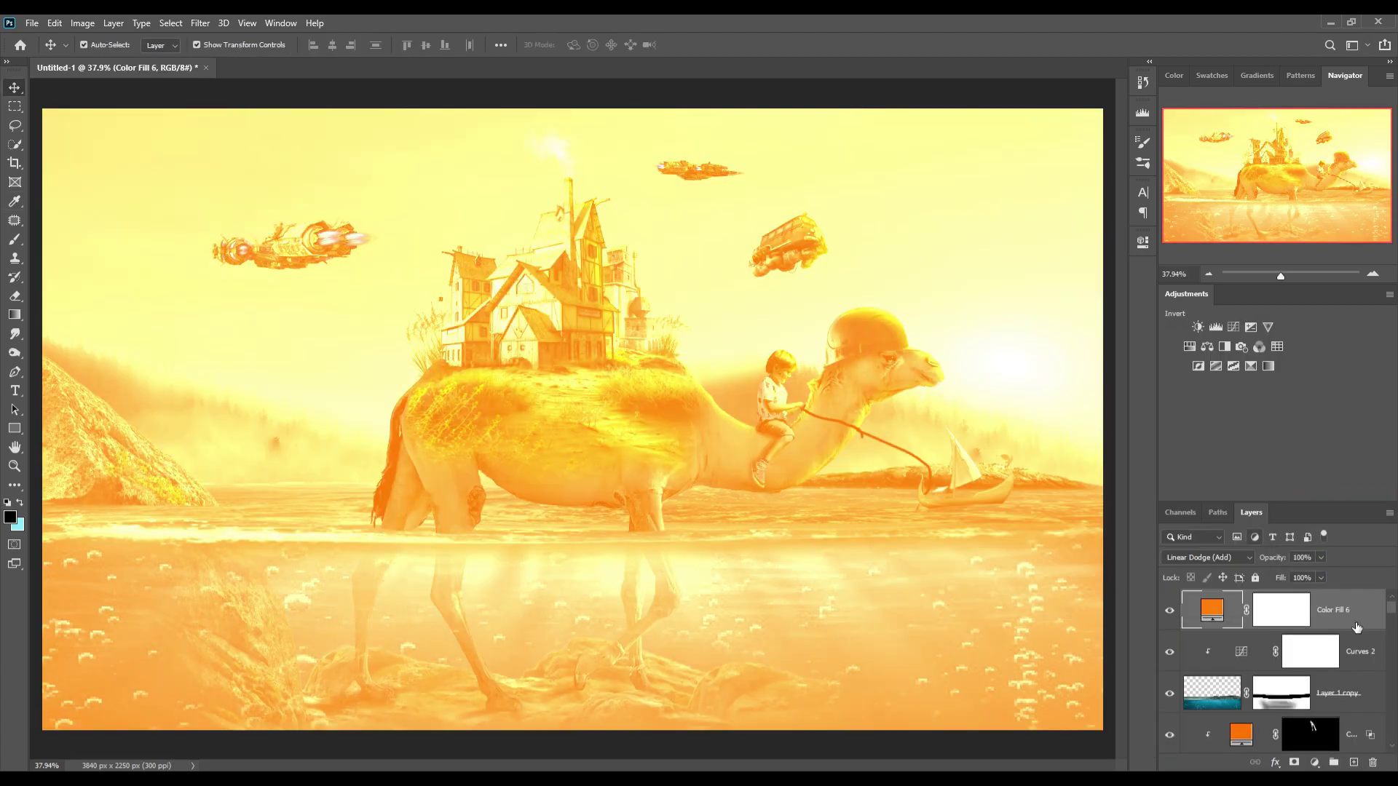
Step: Invert that fill's mask and brush a soft orange glow over the camel and right-hand sky
key(ctrl+i)
key(d)
key(b)
scroll(856, 252, up, 1)
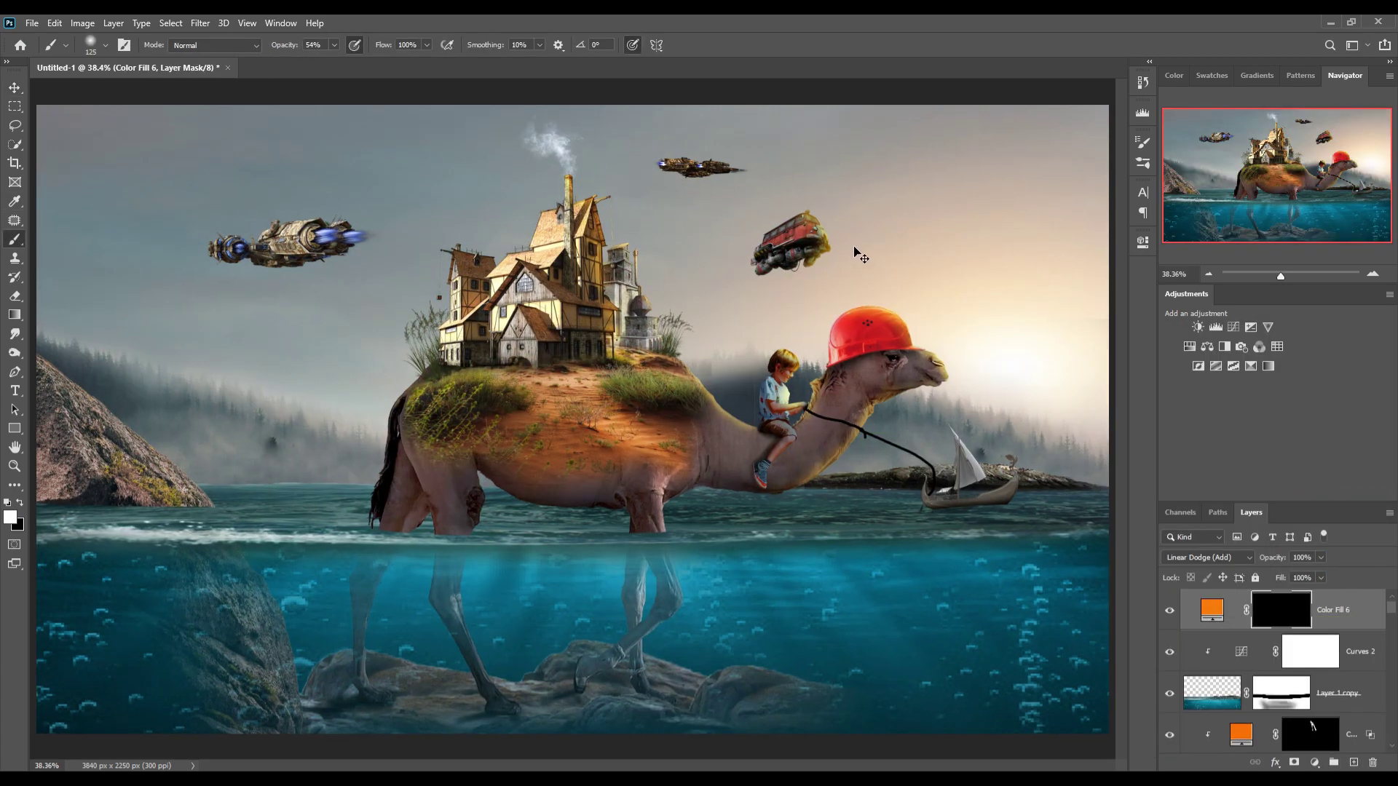
key(ctrl+minus)
key(ctrl+minus)
drag(333, 45, 300, 67)
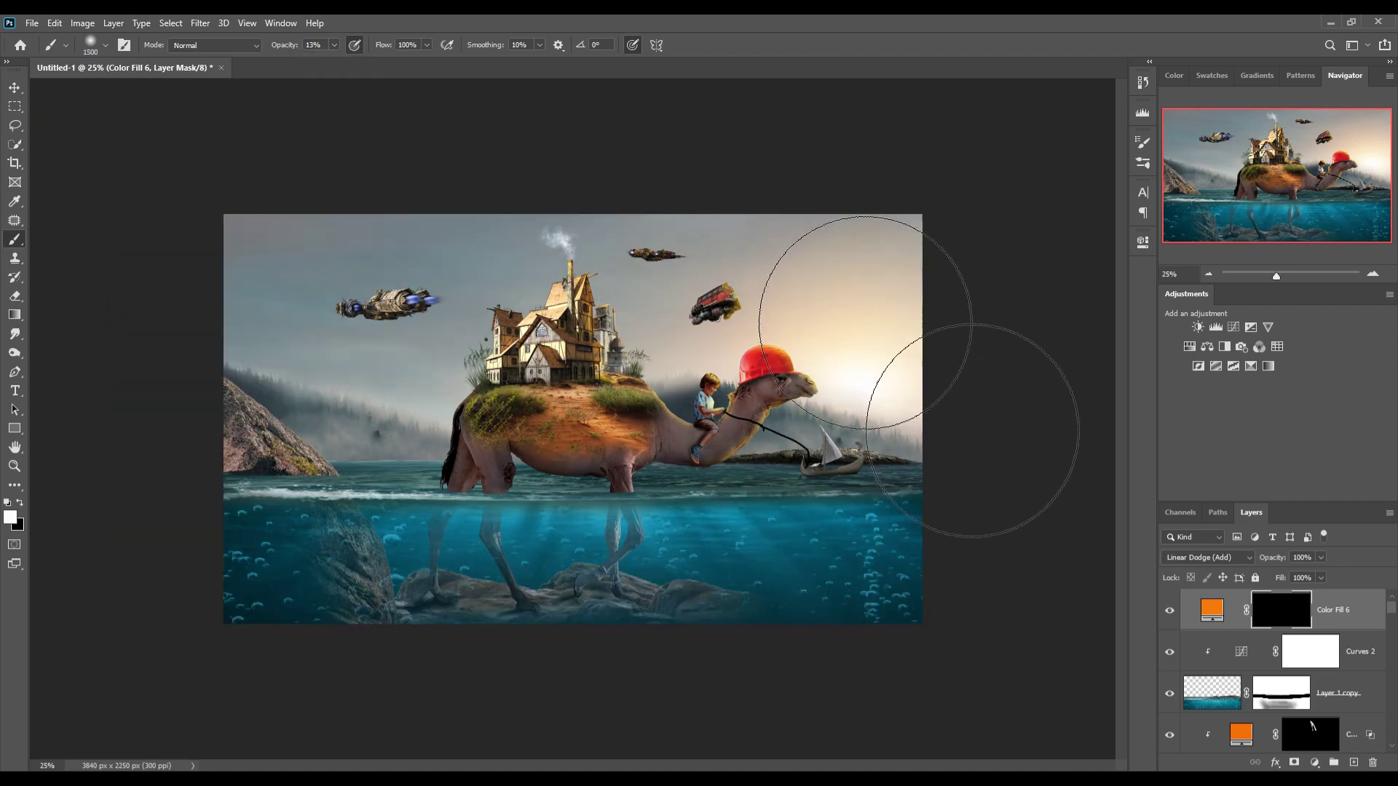
drag(865, 322, 945, 280)
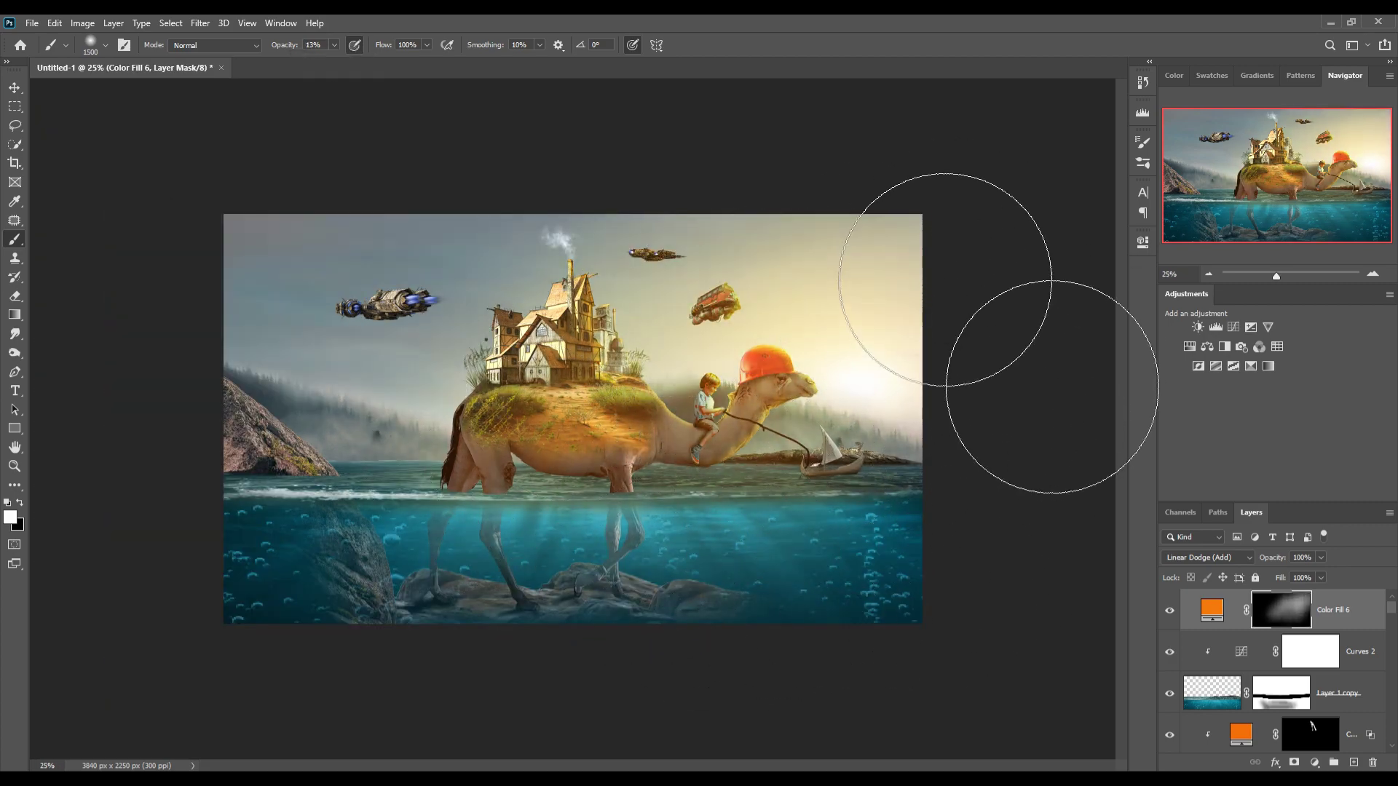
Step: Paint a dark band along the image's bottom edge on a new top layer
click(14, 87)
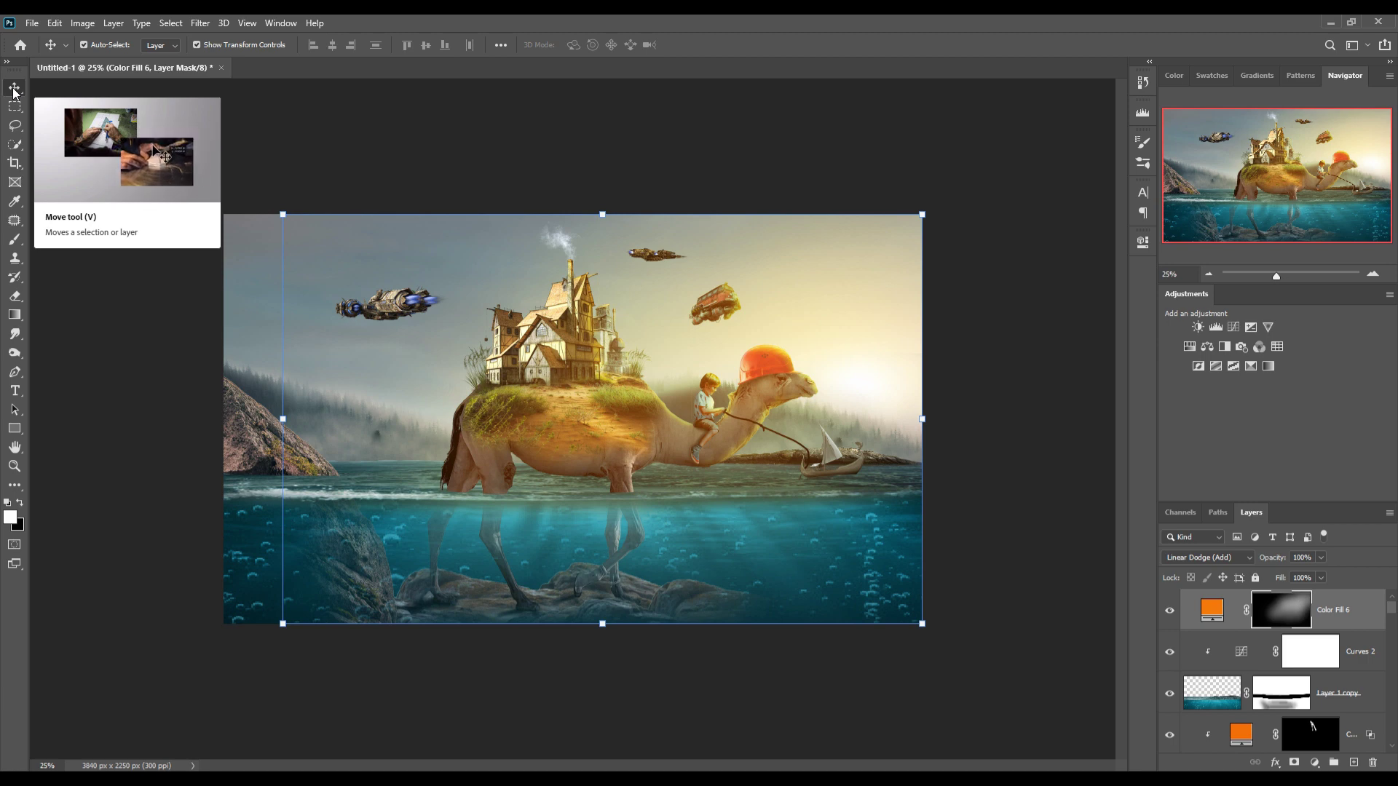
click(1353, 763)
key(b)
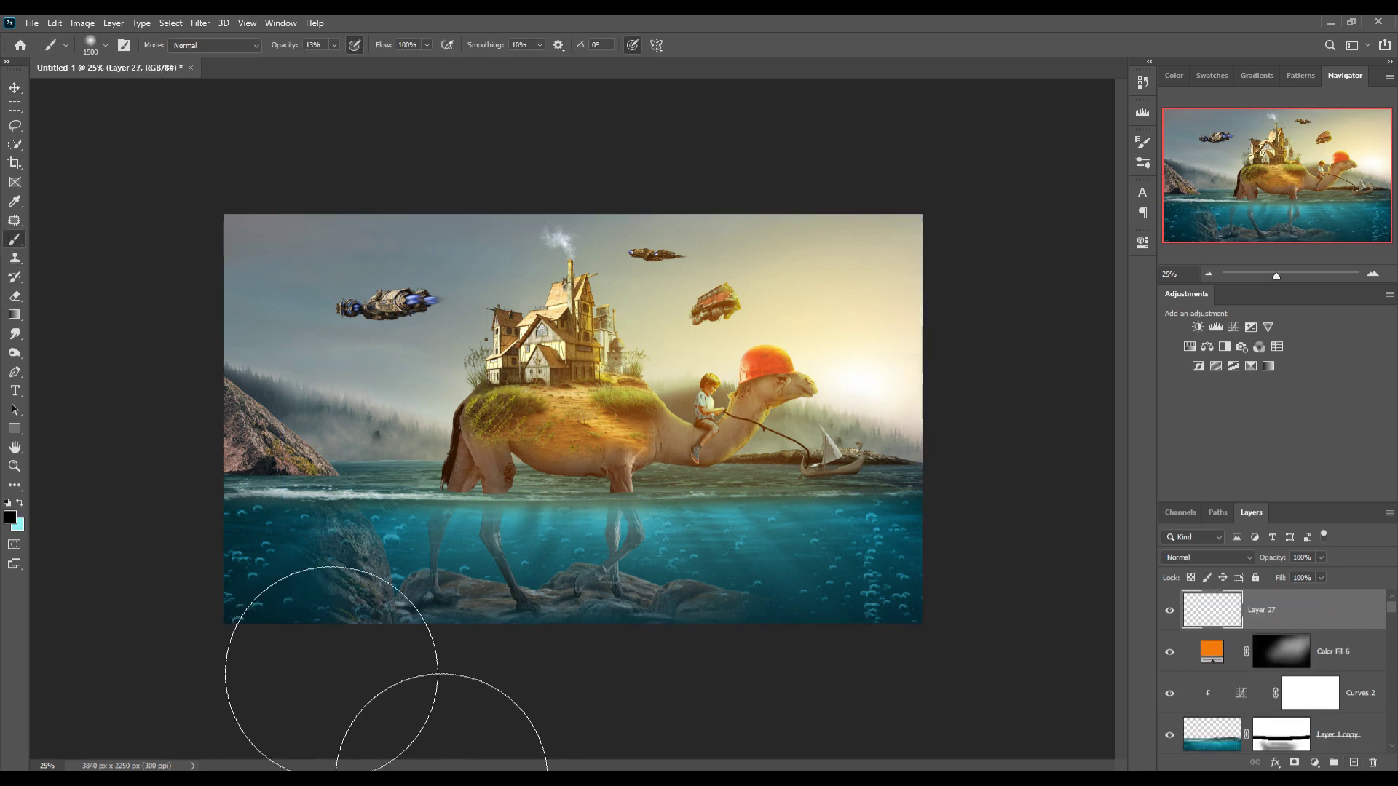
drag(332, 673, 805, 692)
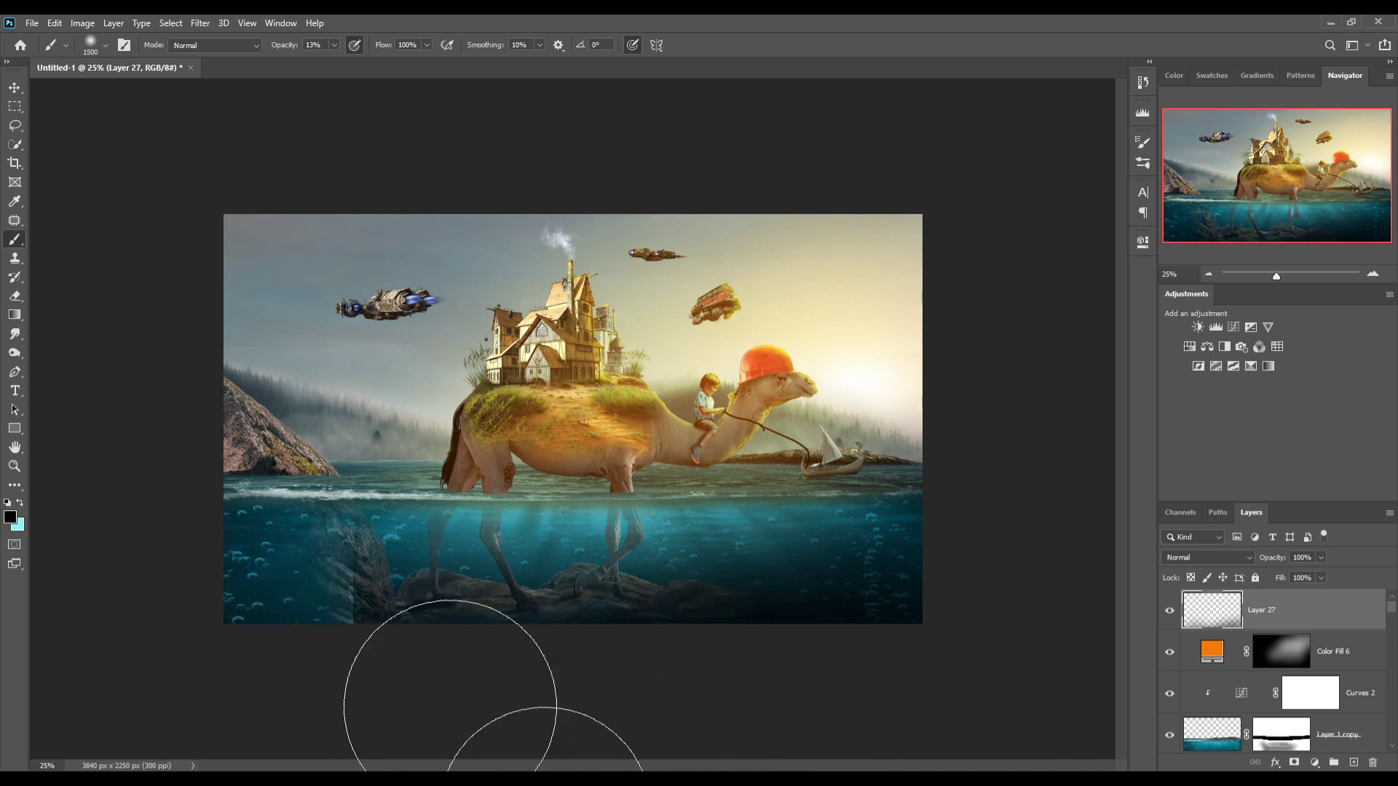
key(v)
Step: Deepen the camel in Camera Raw with Shadows -32, Blacks -31 and Clarity +21
scroll(1311, 648, down, 3)
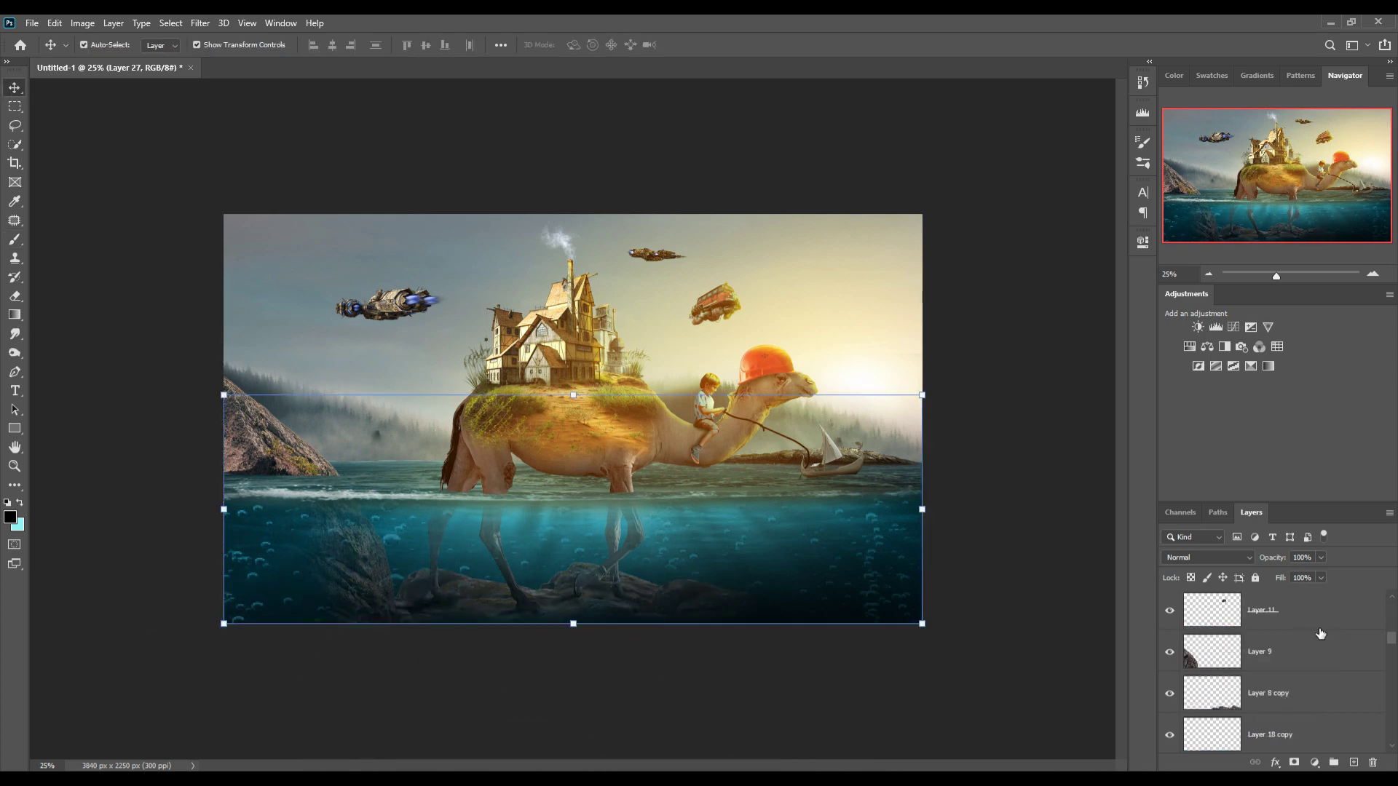
scroll(1311, 648, down, 3)
click(1245, 652)
click(170, 24)
key(Escape)
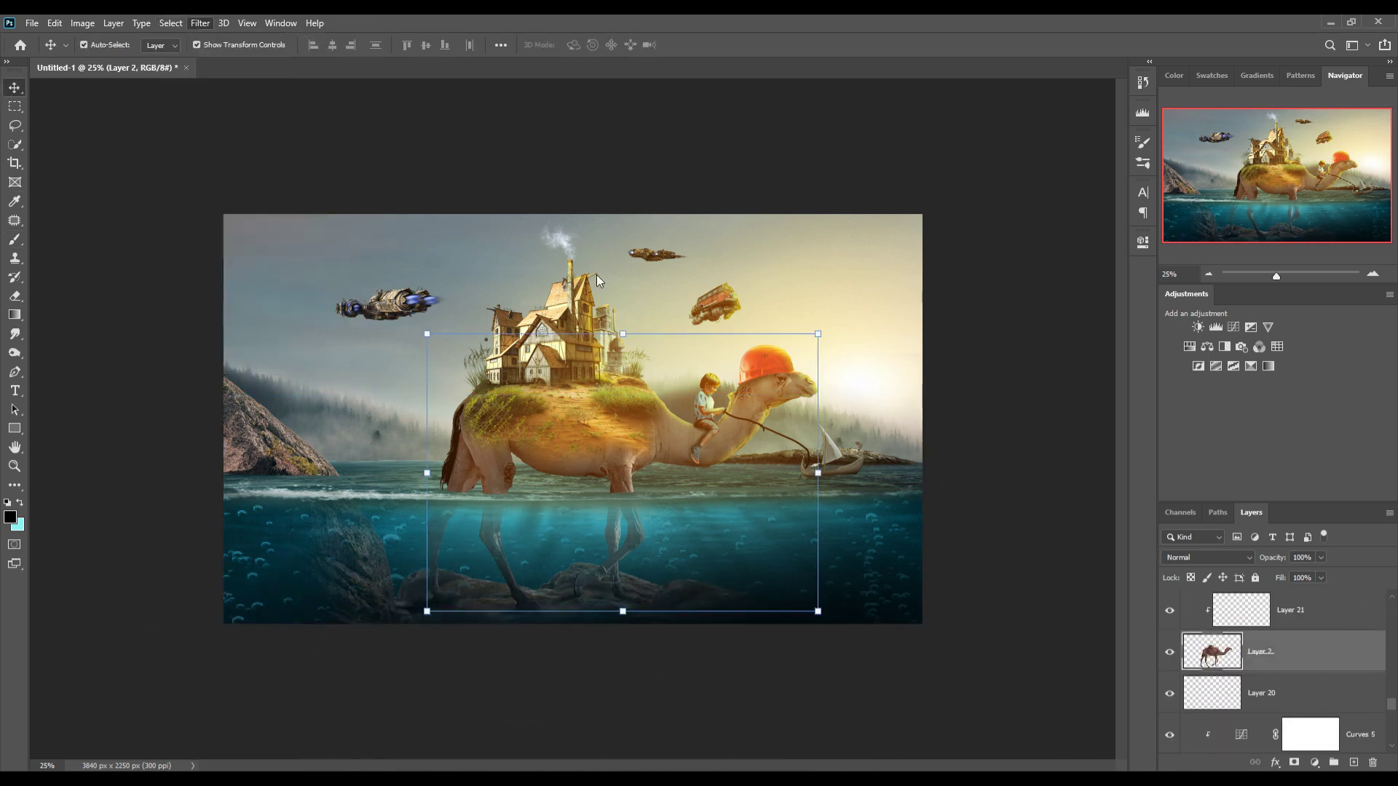
key(shift+ctrl+a)
click(1074, 523)
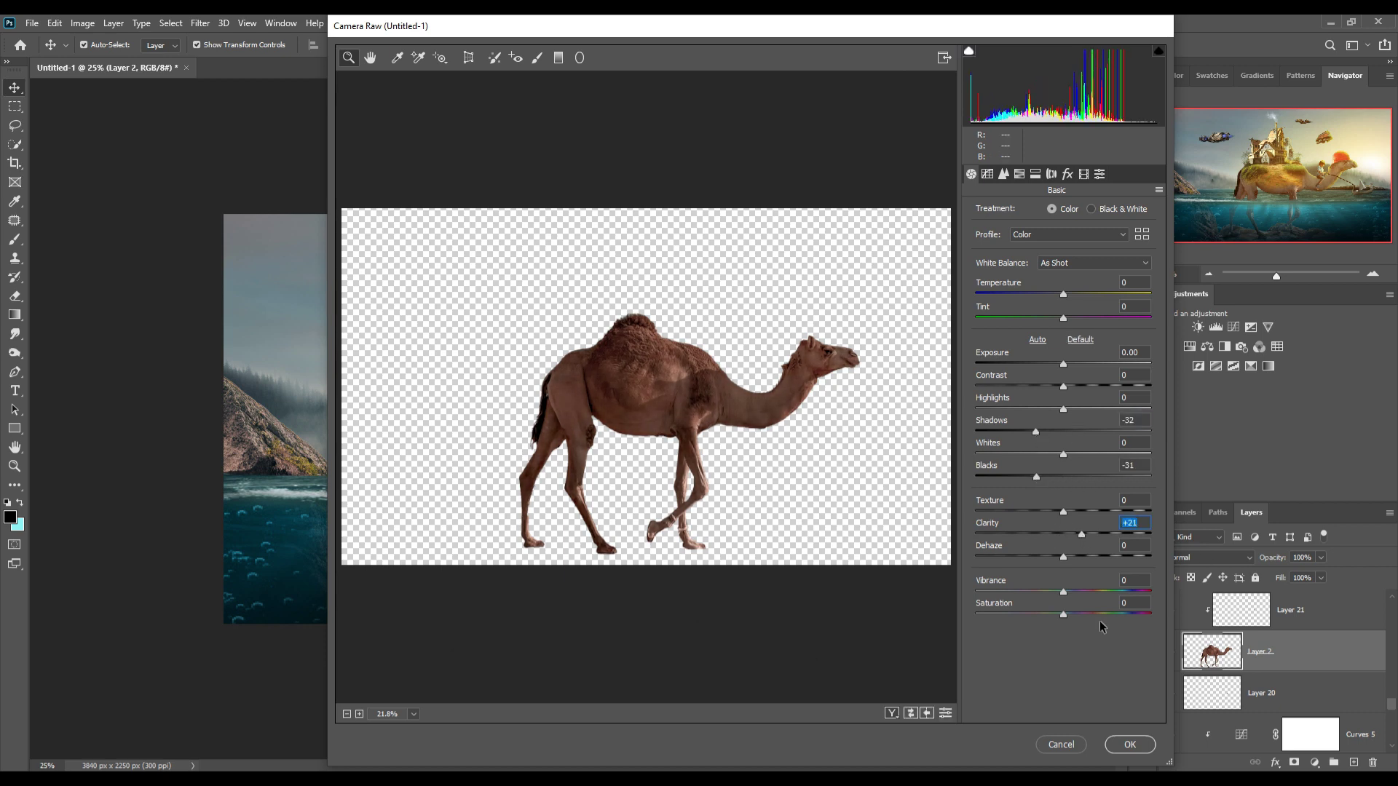
click(1123, 745)
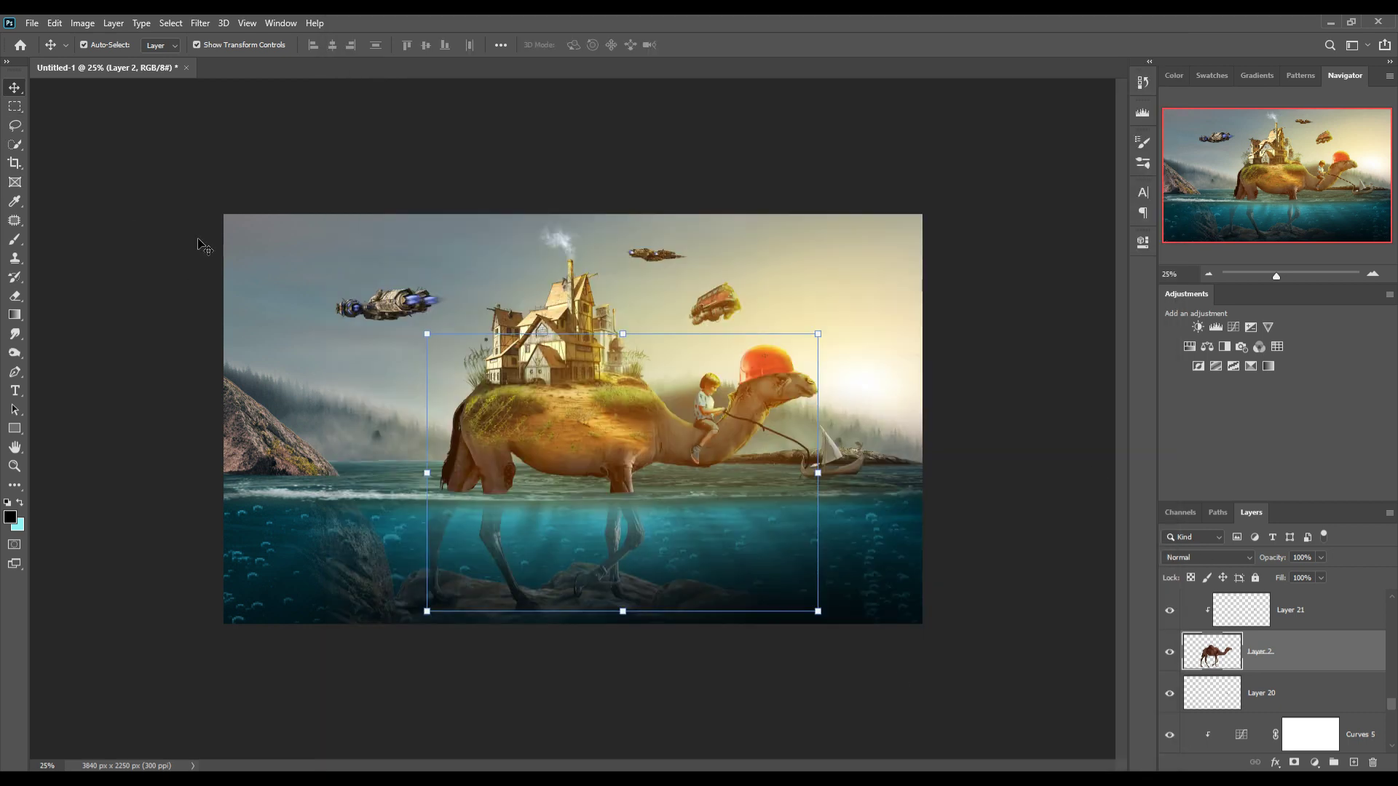
scroll(1358, 663, up, 3)
click(32, 24)
Step: Bring the birds PNG into the composite below Color Fill 6, placed in the sky
click(44, 57)
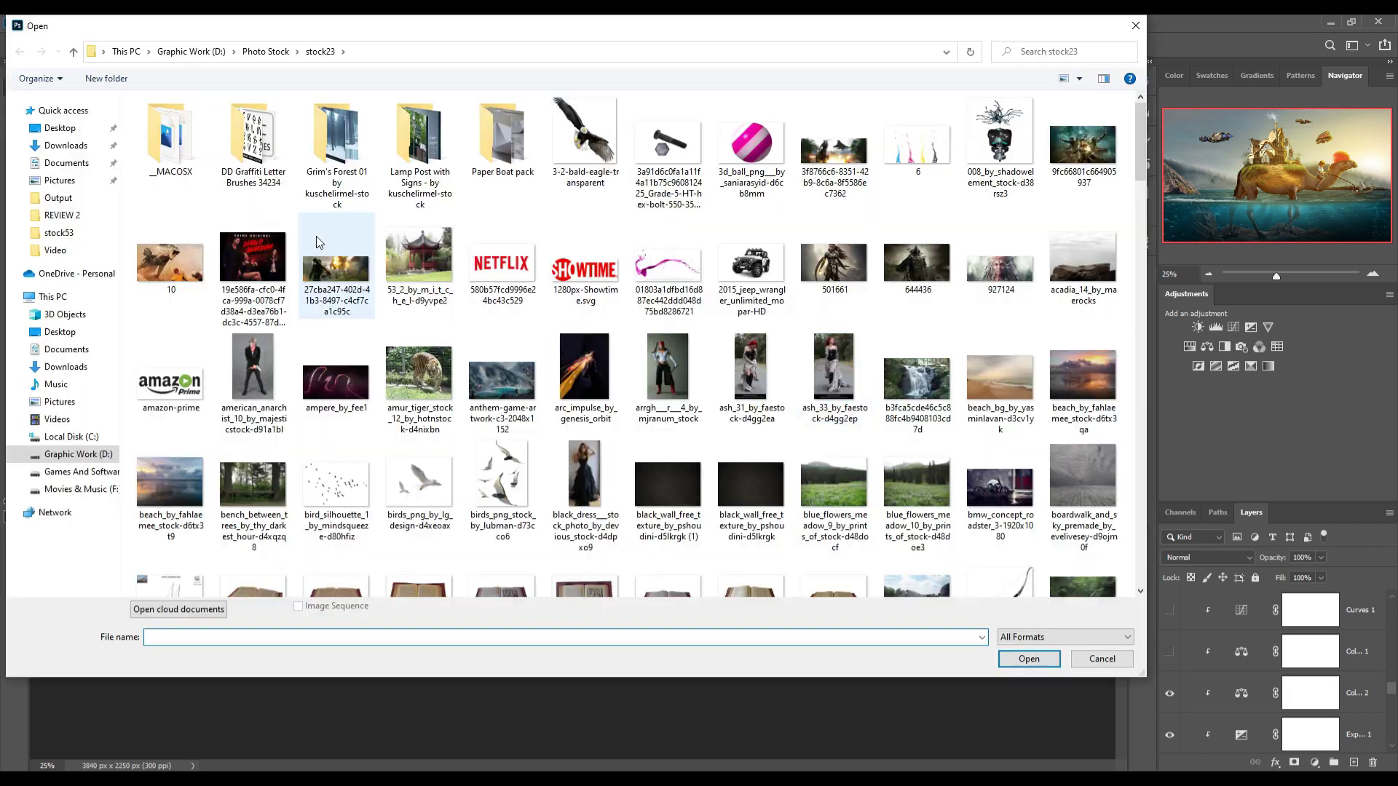
scroll(880, 487, down, 10)
double_click(525, 215)
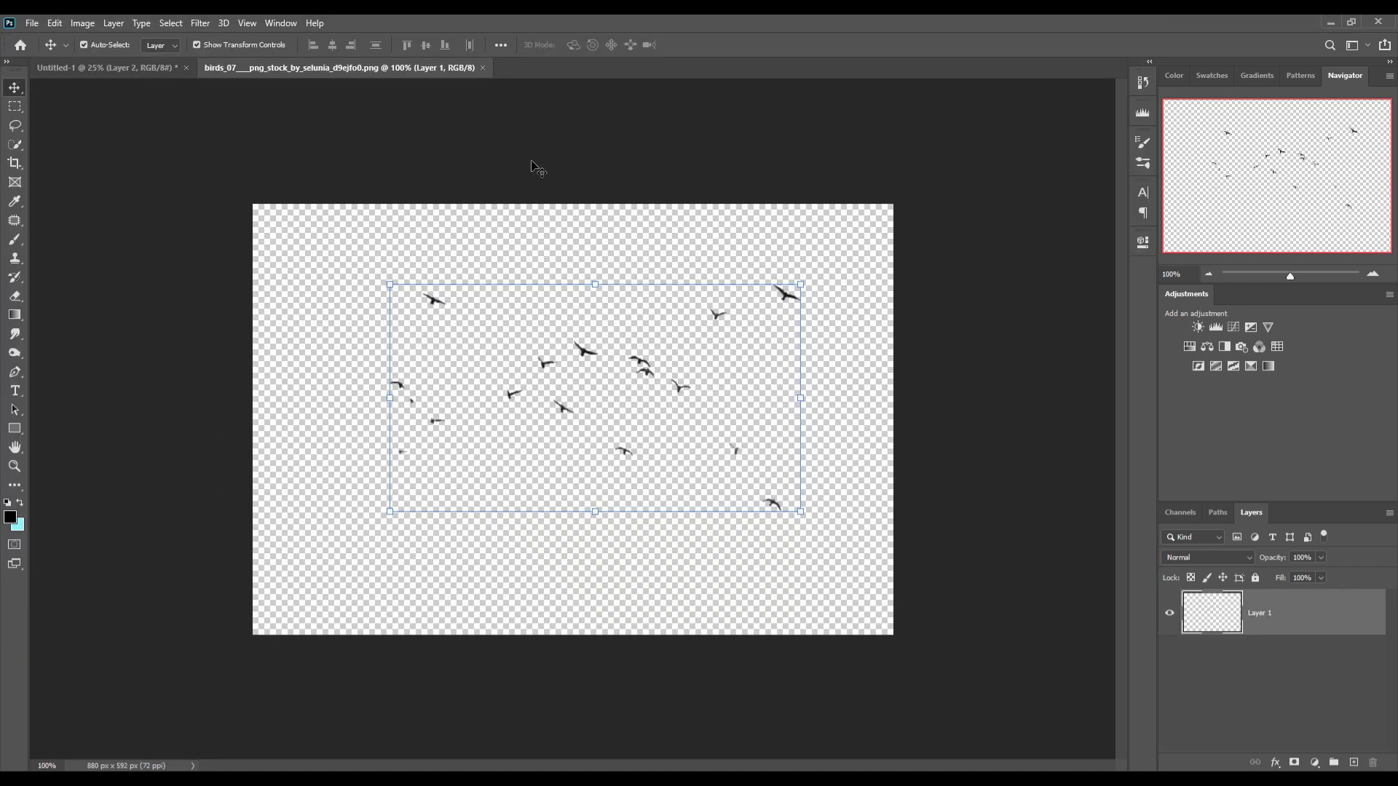
drag(1188, 310, 795, 257)
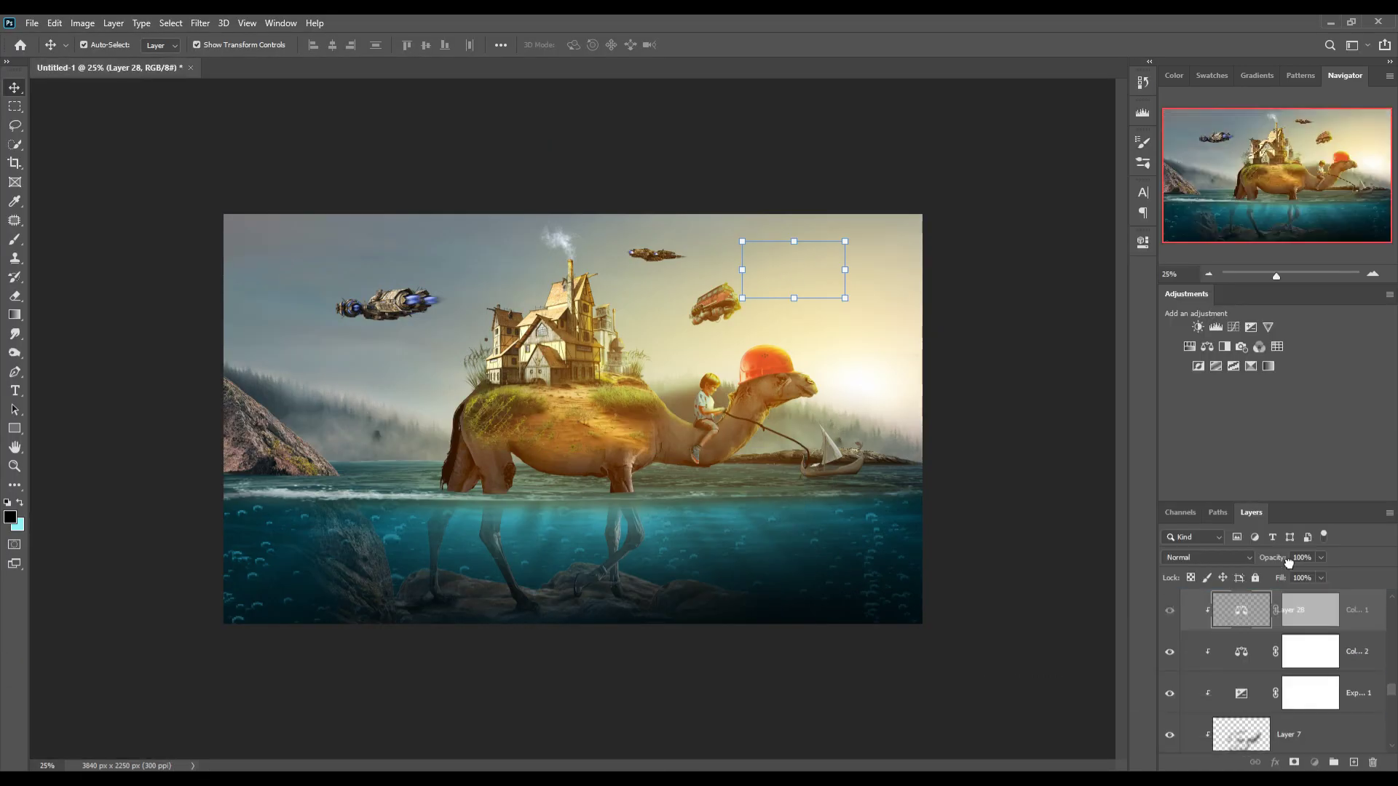
drag(1281, 562, 1282, 674)
drag(821, 265, 826, 329)
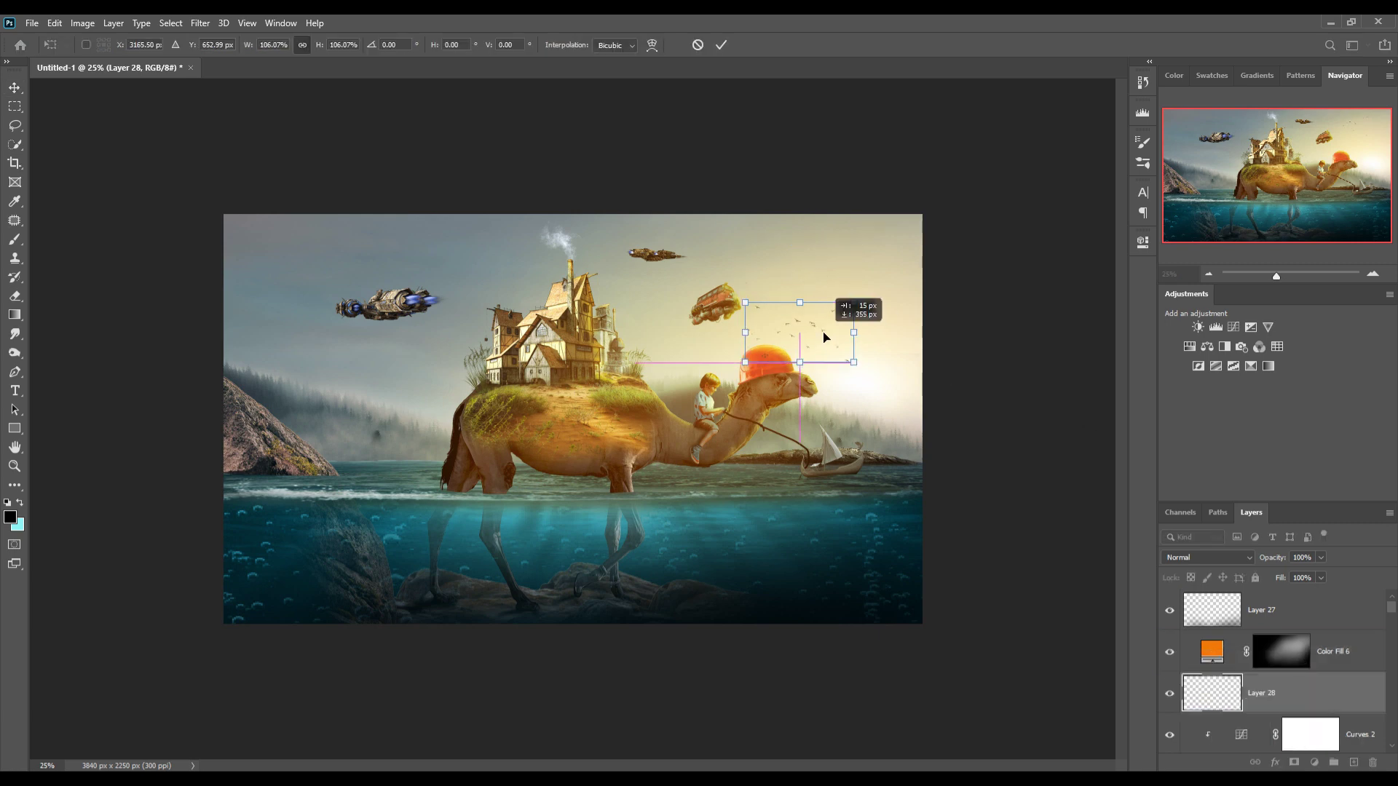
Step: Brighten the birds with a Curves adjustment
click(1315, 763)
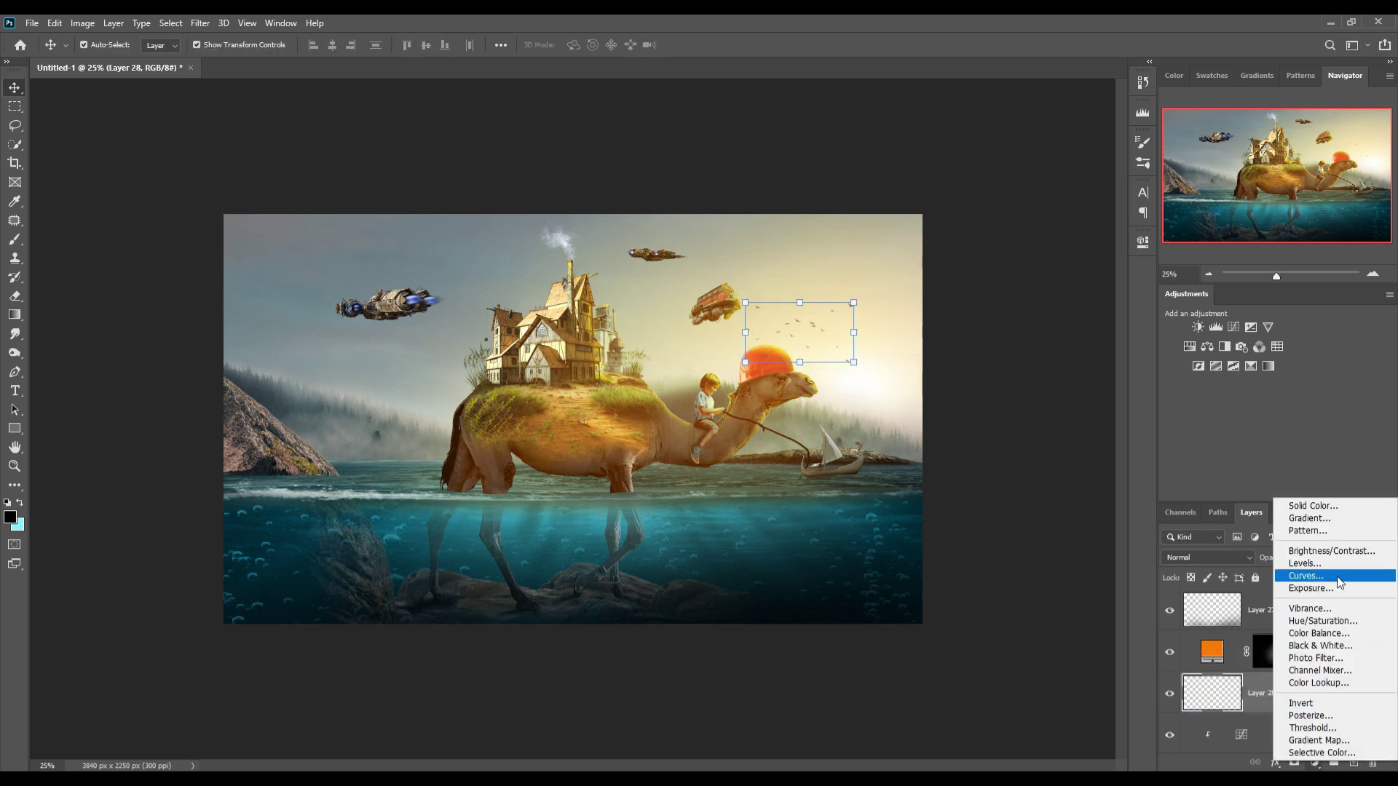
click(82, 23)
click(279, 91)
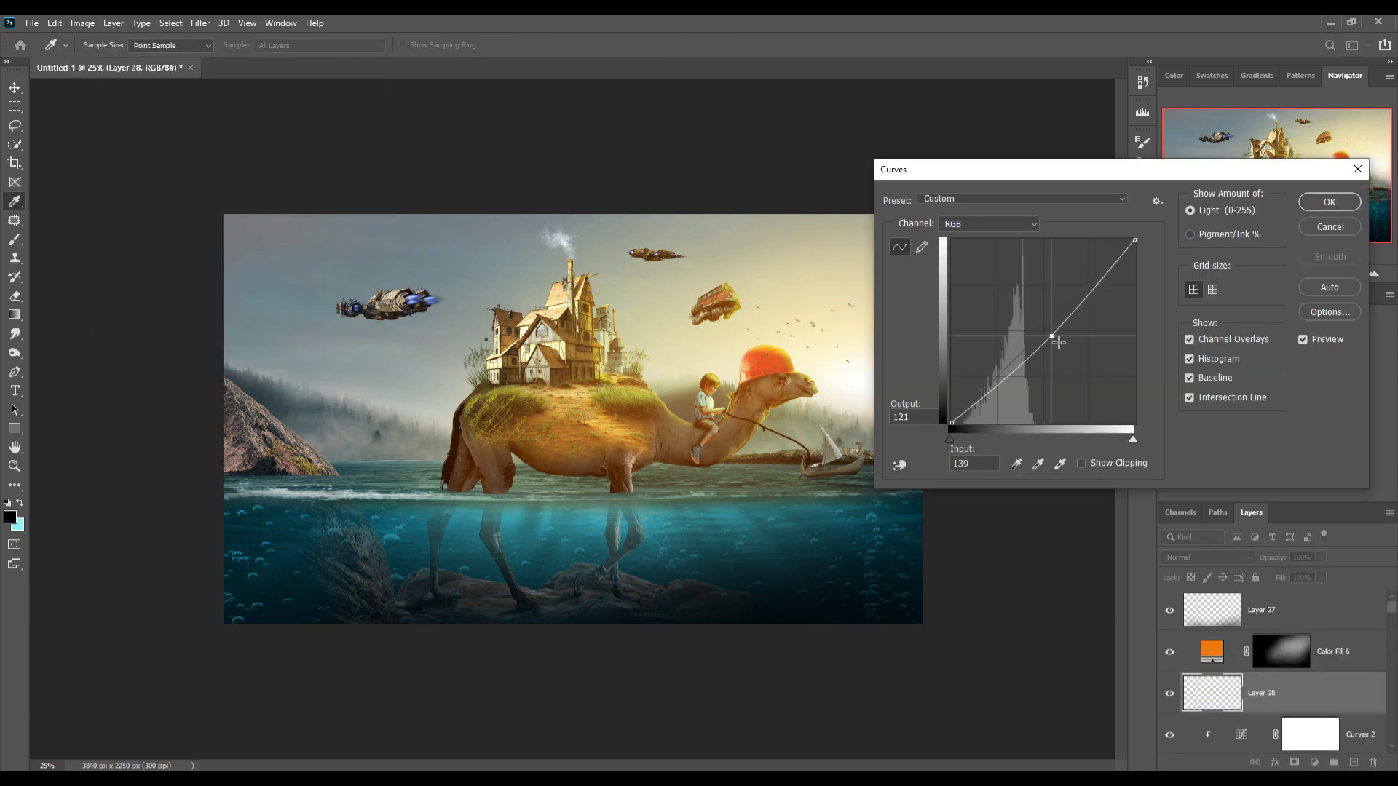
drag(1048, 335, 1077, 386)
click(1333, 201)
Step: Duplicate the birds and move an enlarged copy to the upper-left sky
right_click(1257, 692)
key(Escape)
key(ctrl+j)
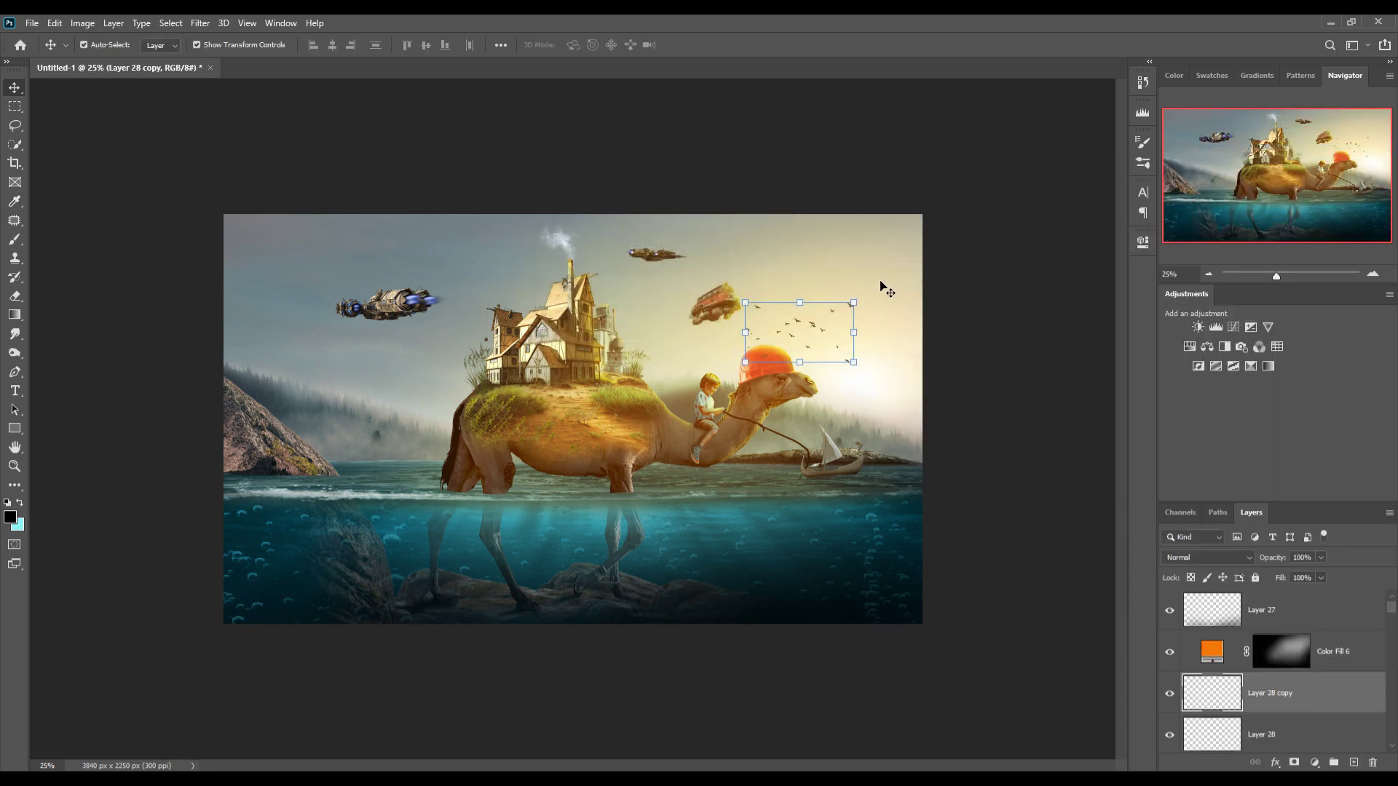
key(ctrl+t)
mouse_move(801, 331)
mouse_down()
mouse_move(536, 281)
mouse_move(364, 288)
mouse_up()
key(Return)
Step: Add two more bird copies, one shrunk to the left and one in the upper-right sky
right_click(1256, 692)
key(Escape)
key(ctrl+j)
key(ctrl+t)
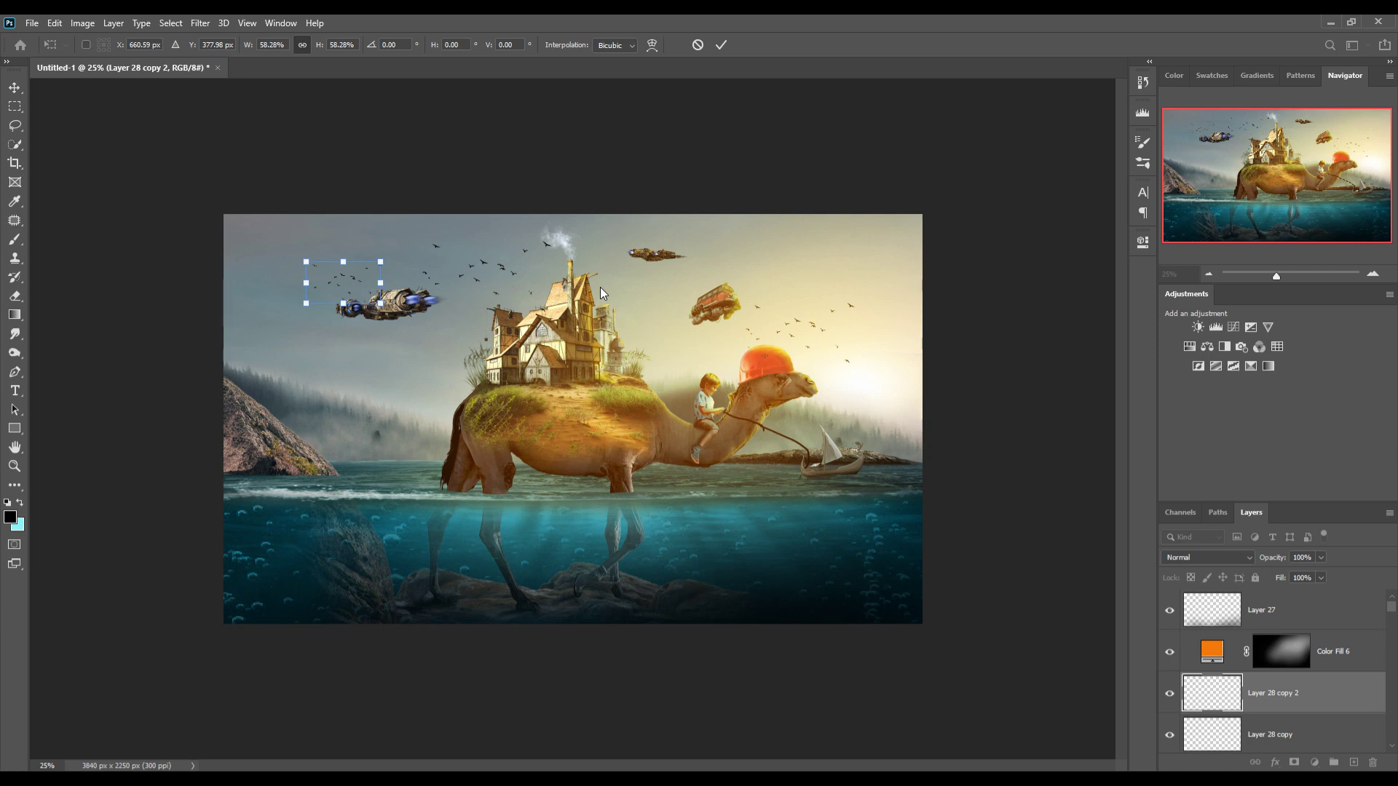
key(Return)
right_click(1256, 691)
key(Escape)
key(ctrl+j)
key(ctrl+t)
drag(343, 284, 750, 277)
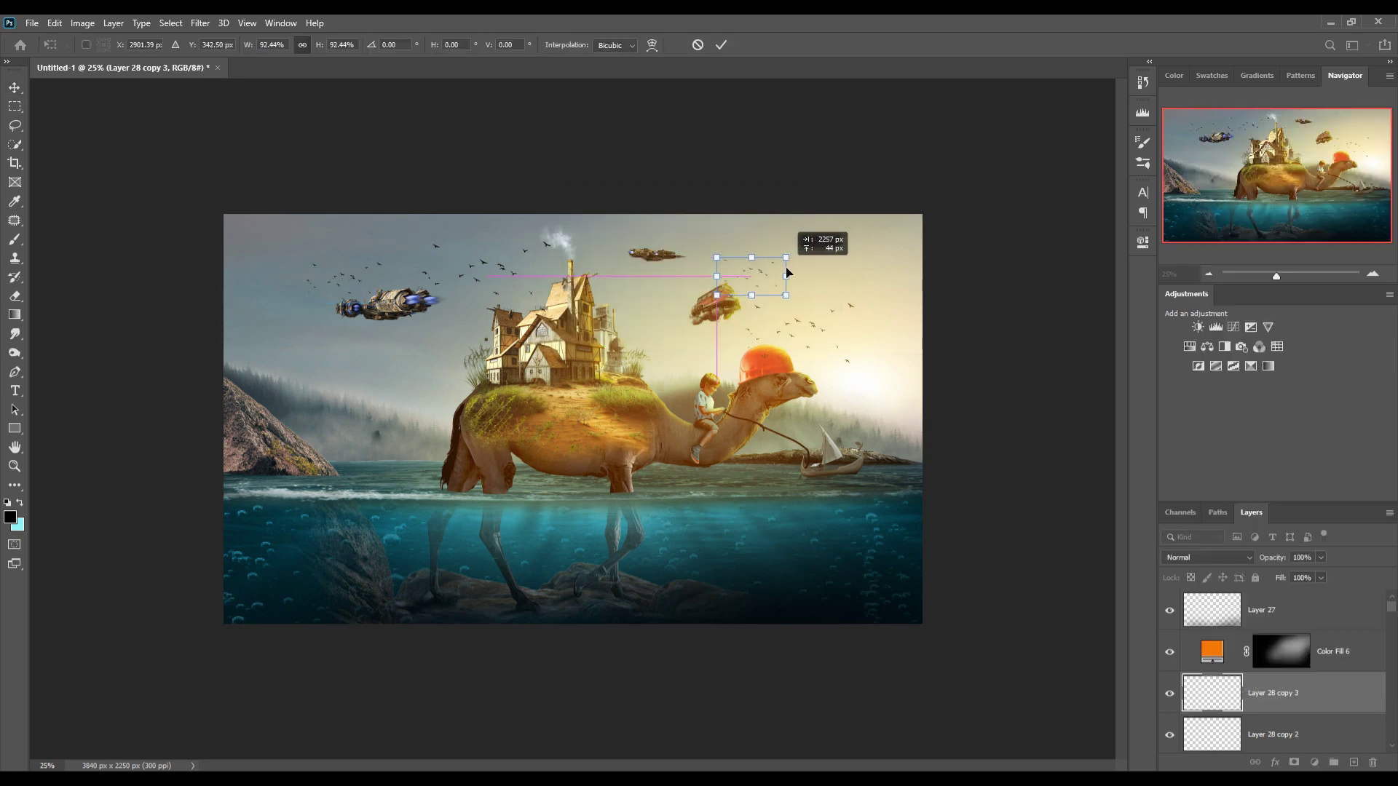
click(722, 45)
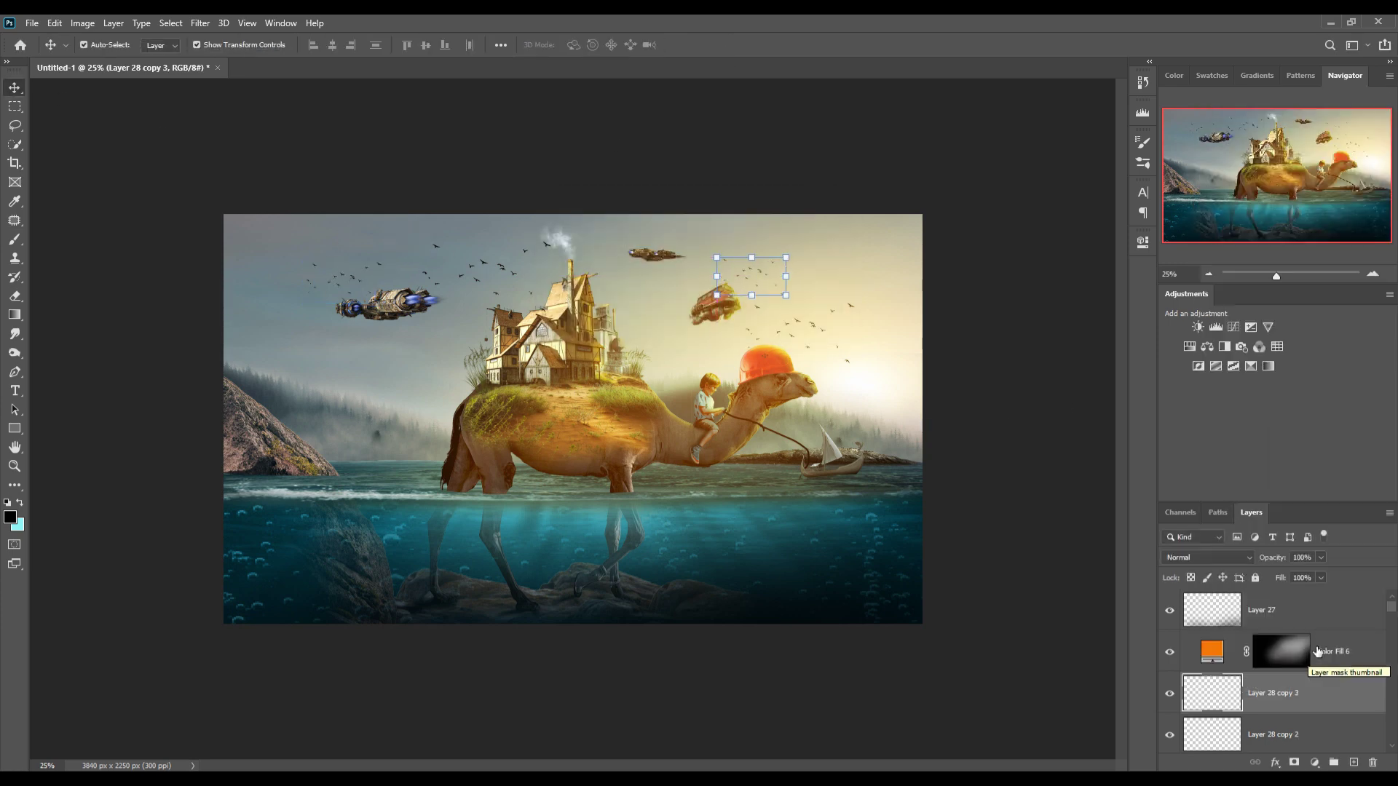
Step: Create a clipped Linear Dodge (Add) layer and add an orange Solid Color fill
right_click(1321, 726)
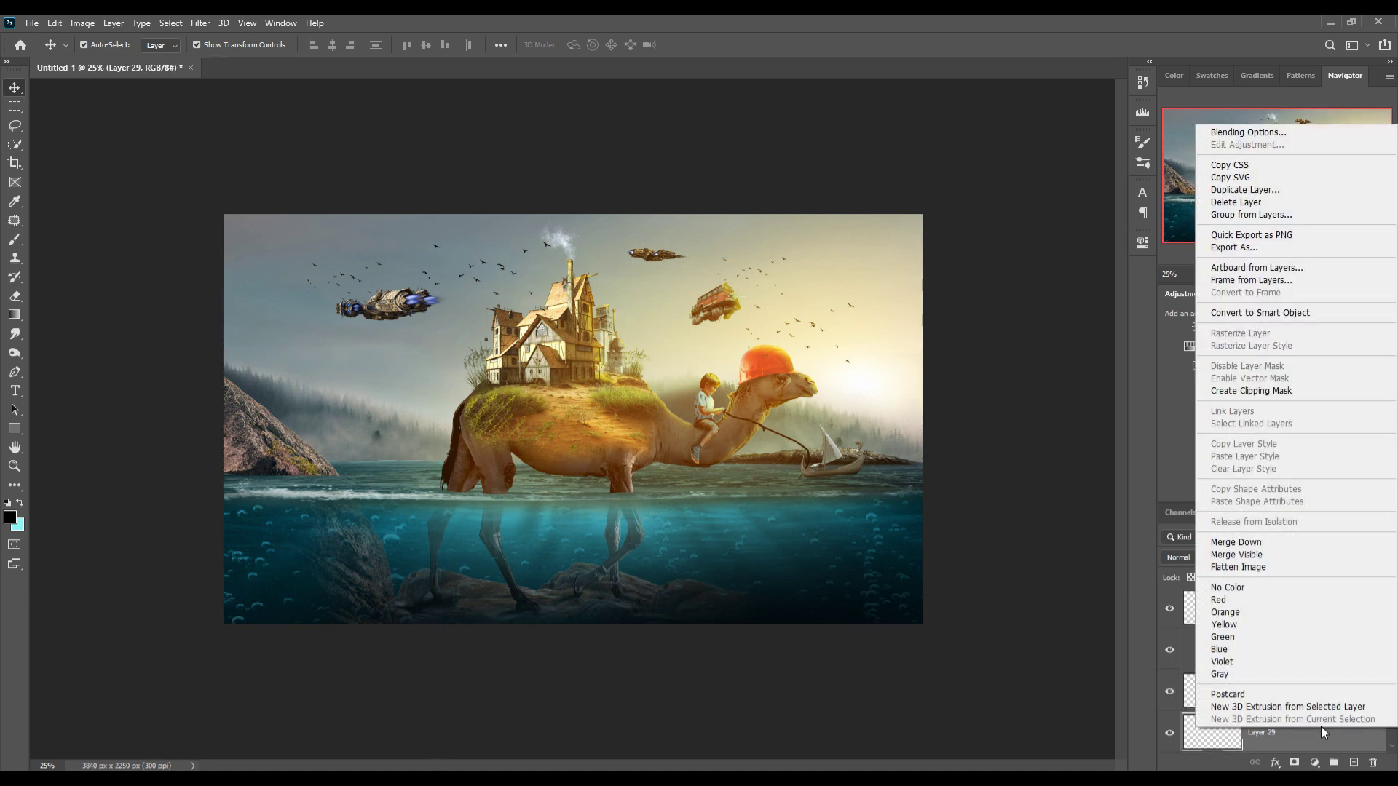
click(1238, 406)
click(1226, 555)
click(1205, 544)
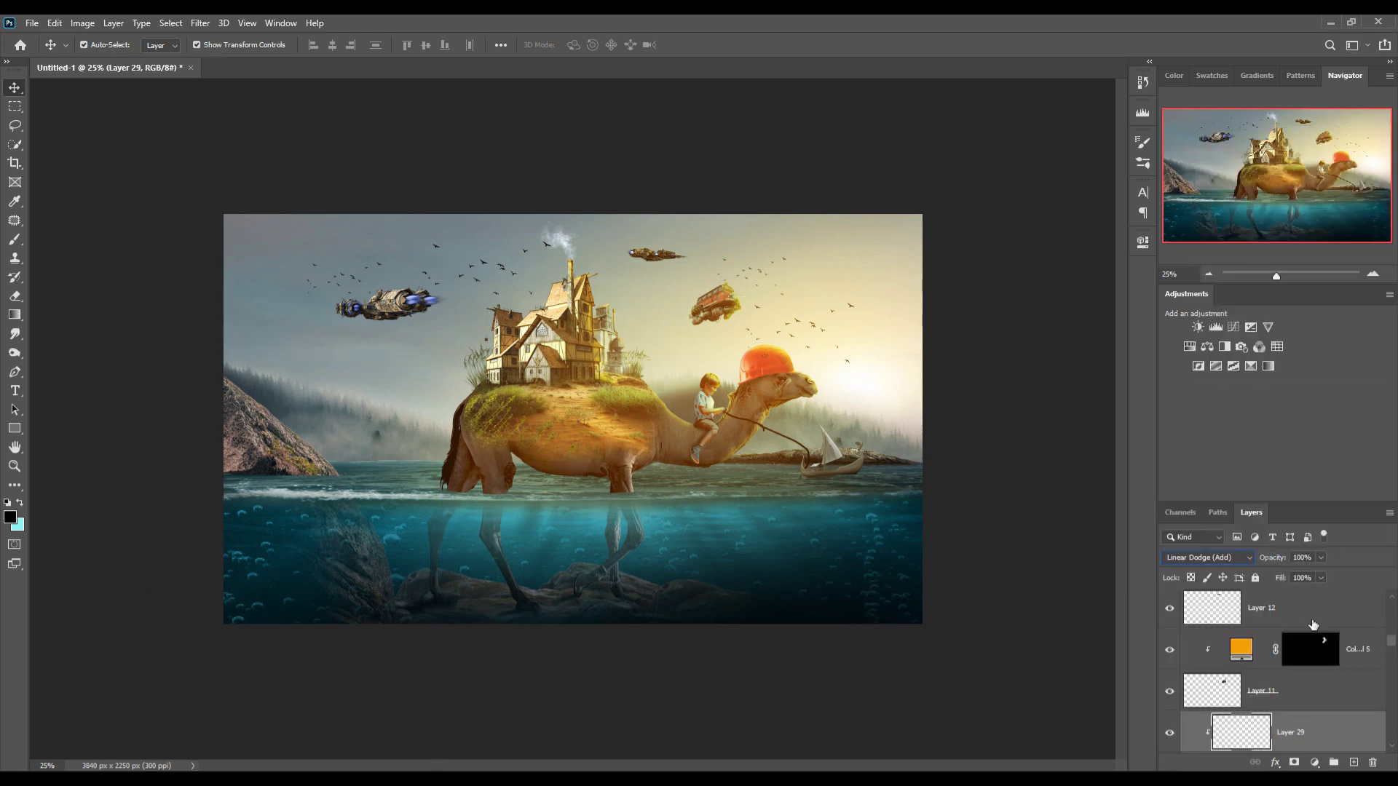
click(1314, 762)
click(1231, 509)
drag(1089, 555, 1092, 544)
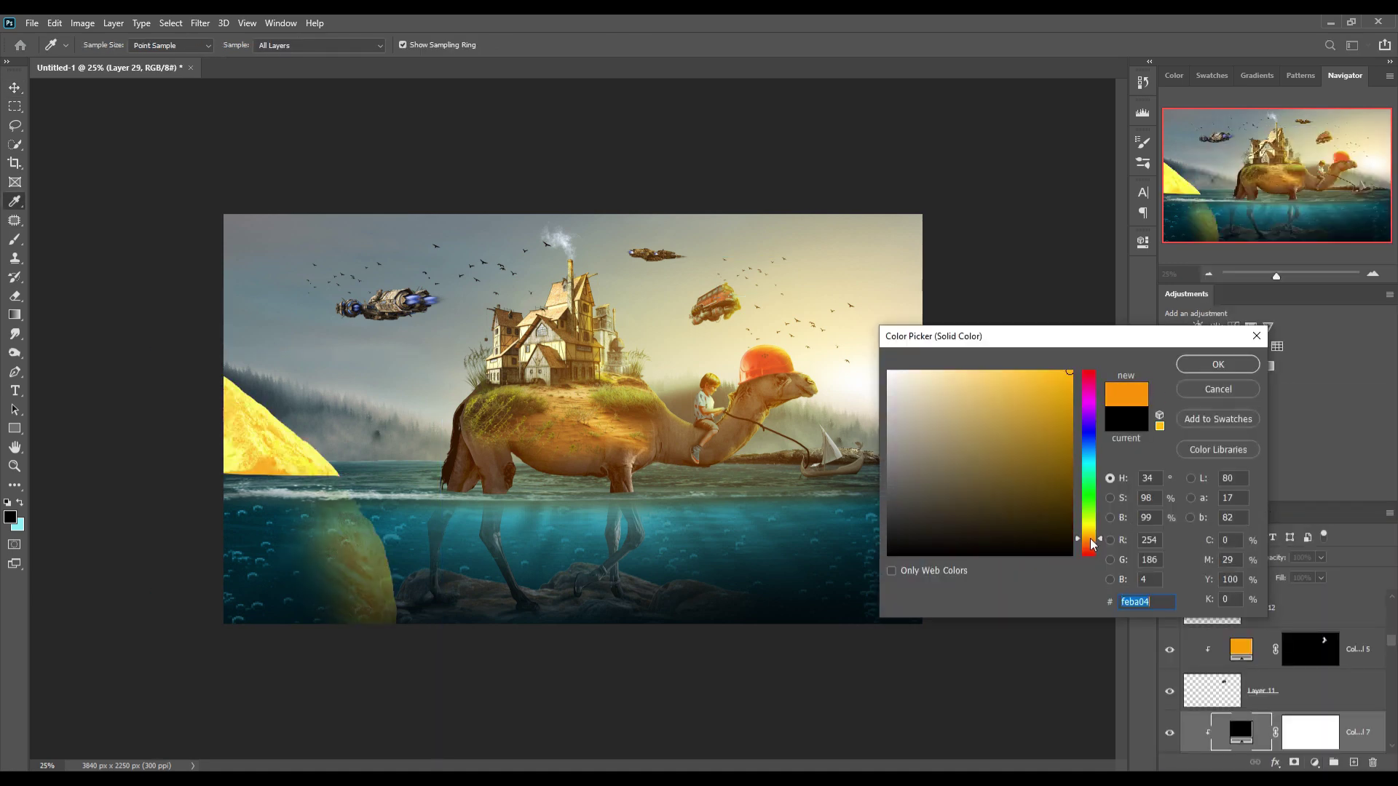
click(1217, 365)
Step: Apply Blend If to the orange fill, invert its mask, and paint glow onto the left hillside
right_click(1213, 732)
click(1238, 447)
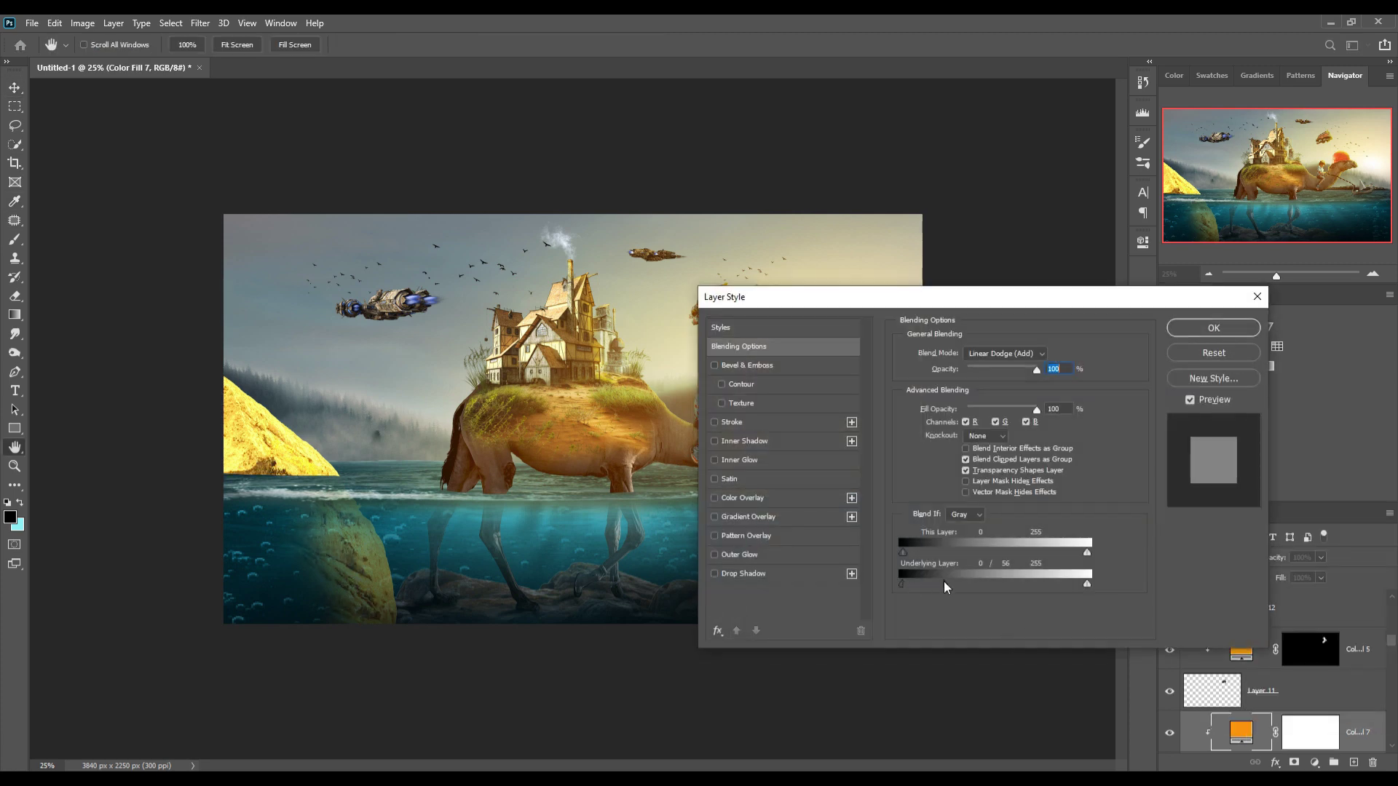
click(1214, 328)
click(1310, 732)
key(ctrl+i)
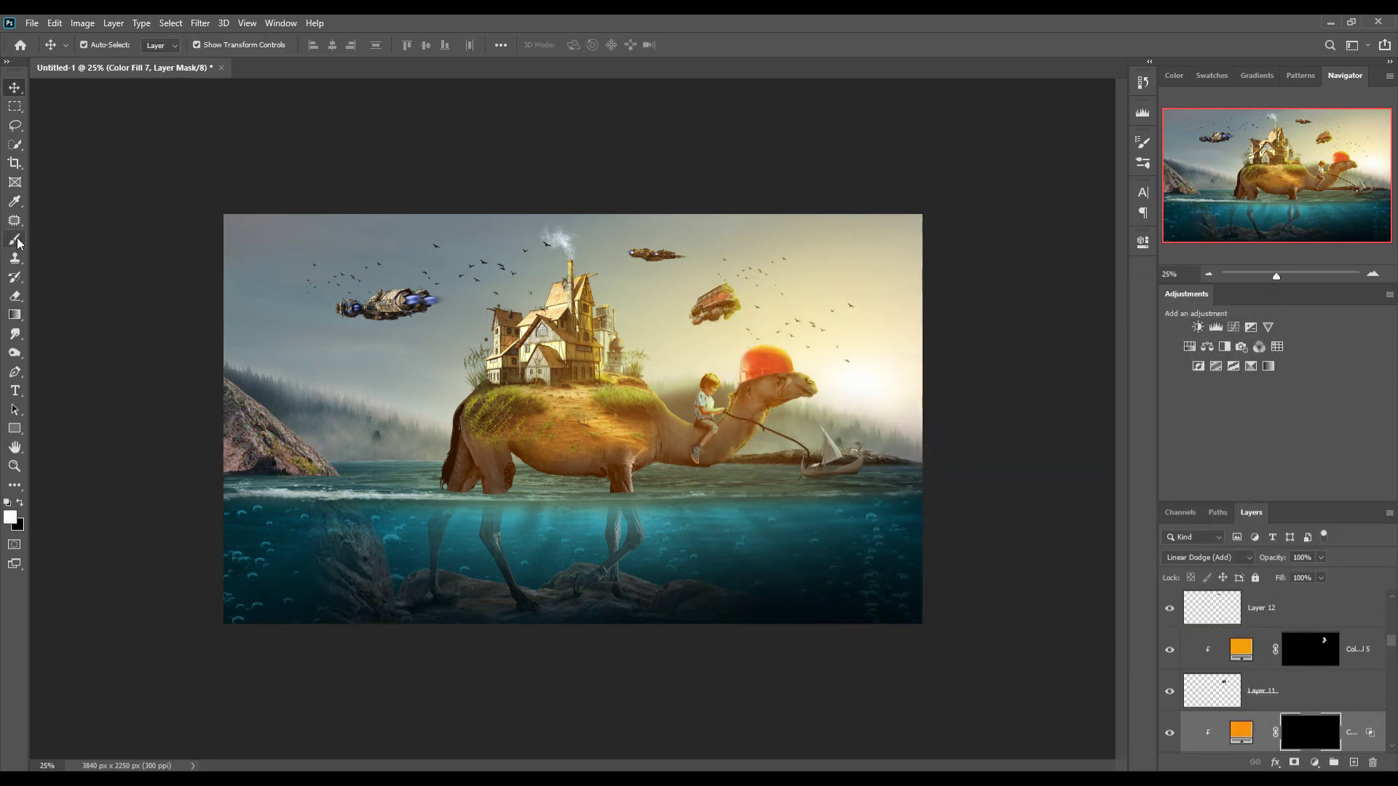
click(16, 241)
drag(276, 398, 361, 477)
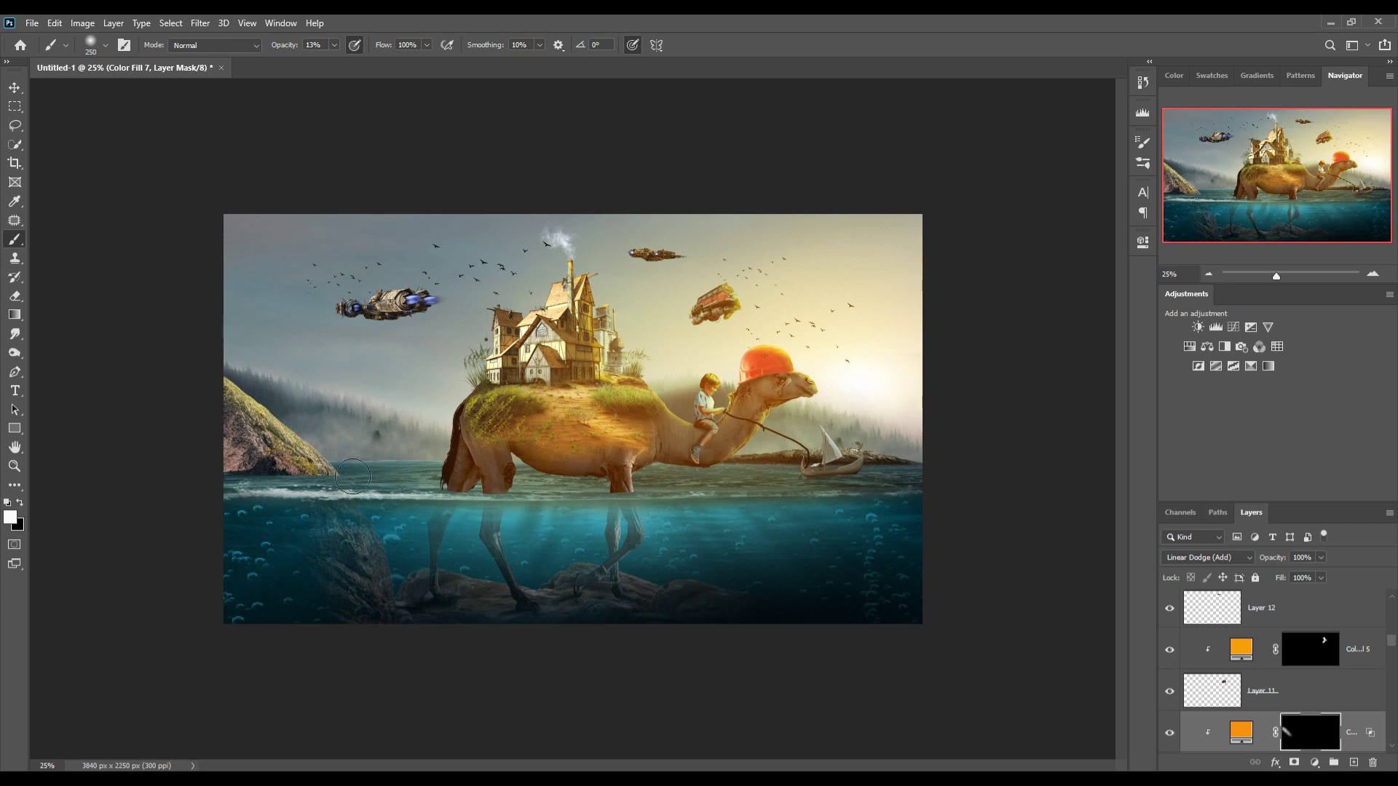
key(v)
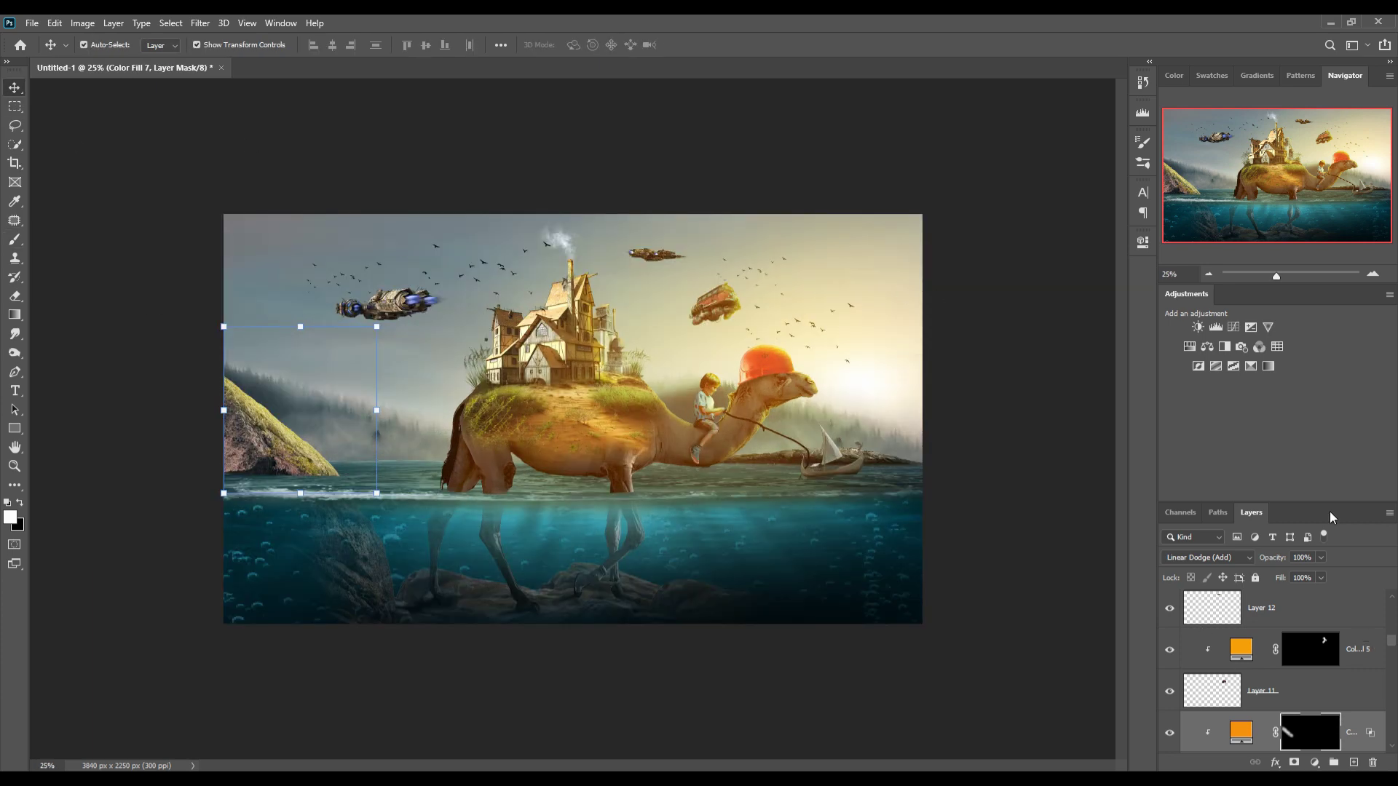
Step: Add a darkening Curves adjustment above Layer 9
scroll(1268, 677, down, 2)
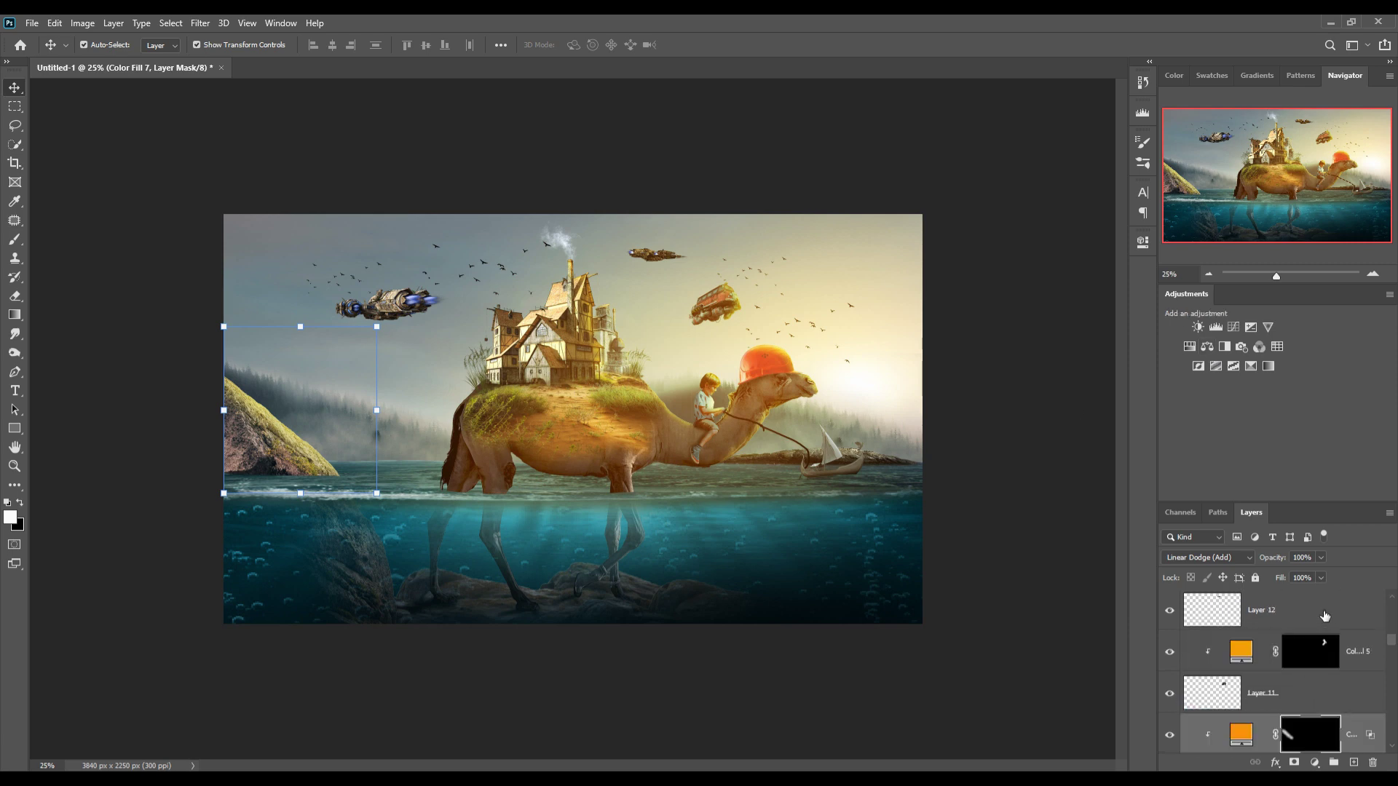
click(1269, 697)
click(1315, 763)
click(1310, 578)
drag(1047, 390, 1047, 405)
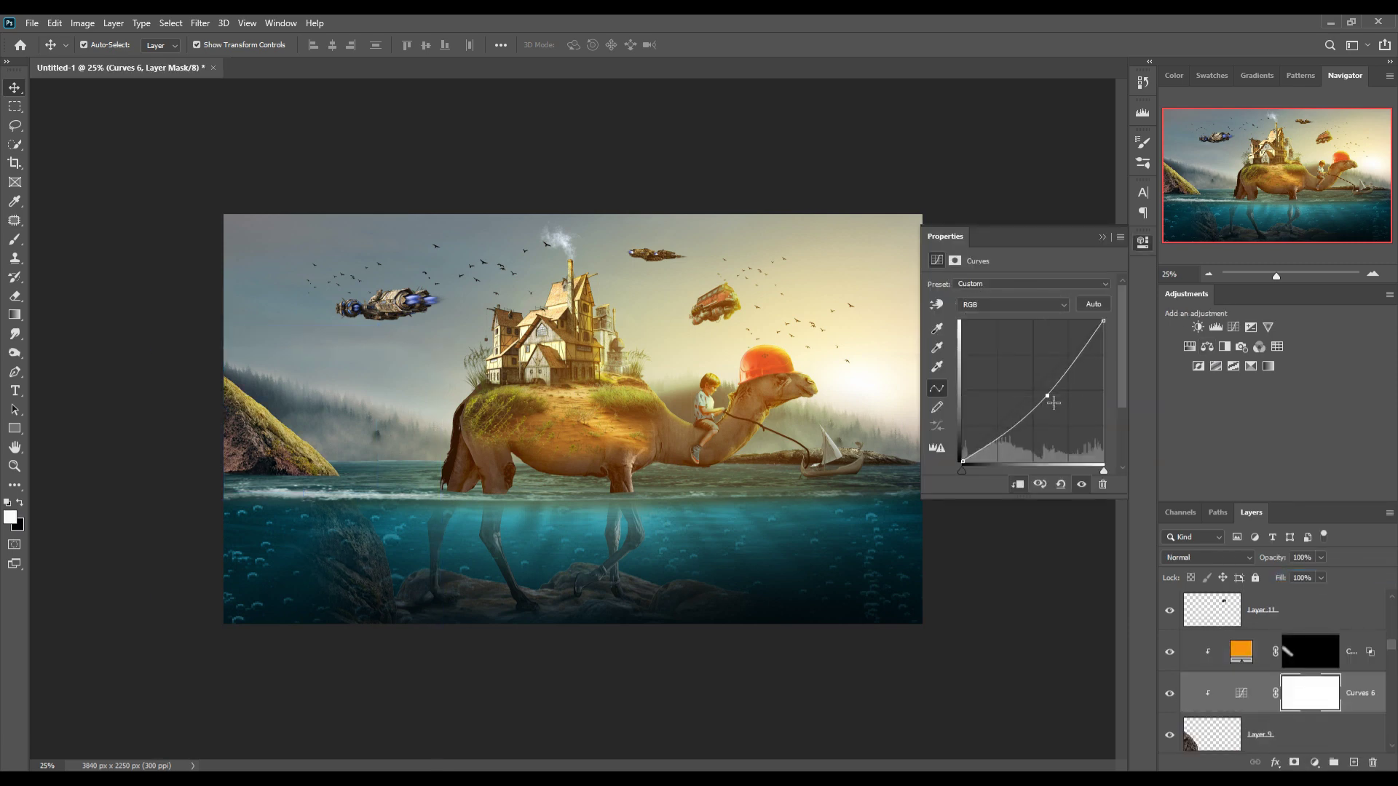
click(1152, 445)
scroll(1345, 626, up, 3)
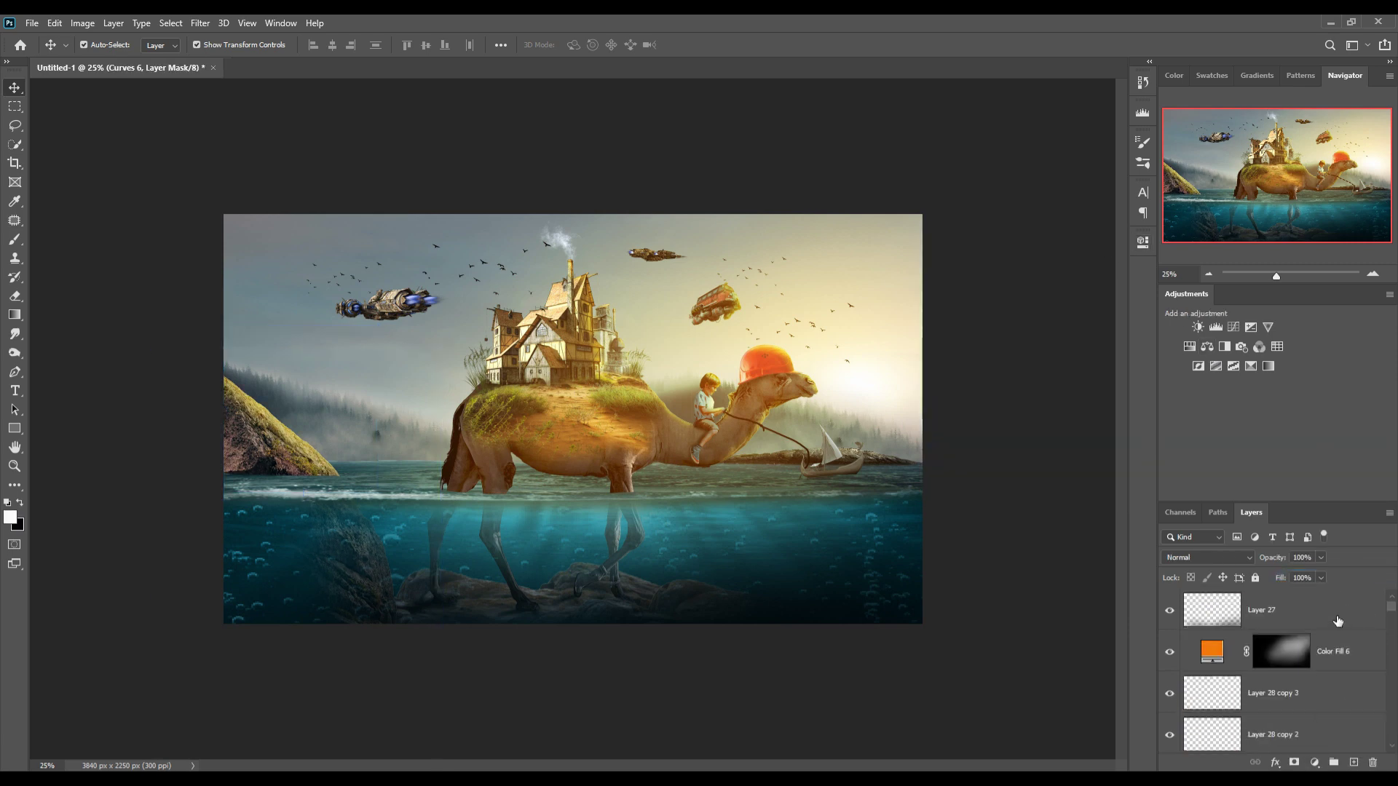
click(1337, 620)
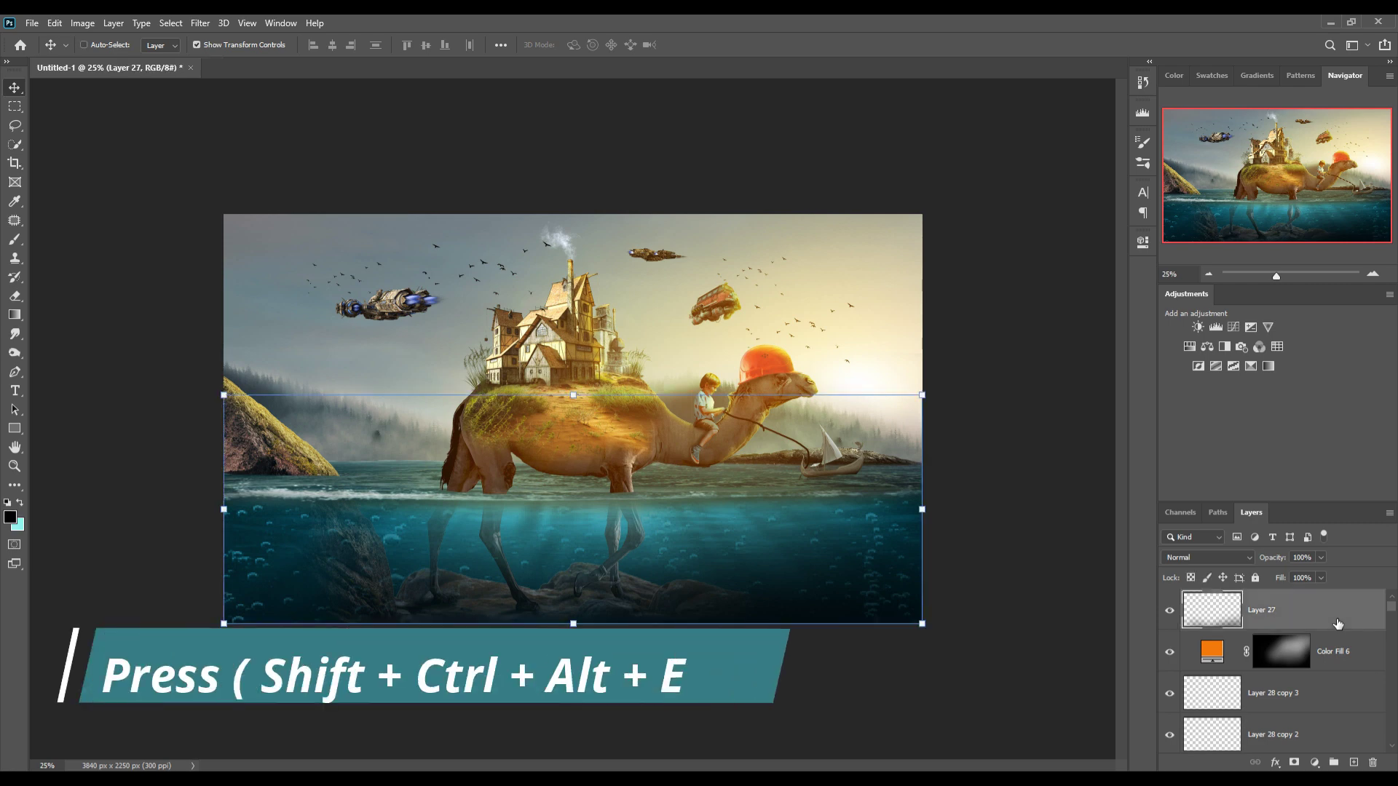
Step: Stamp all visible layers into a new Layer 29 and launch the Camera Raw filter on it
key(shift+ctrl+alt+e)
right_click(1332, 618)
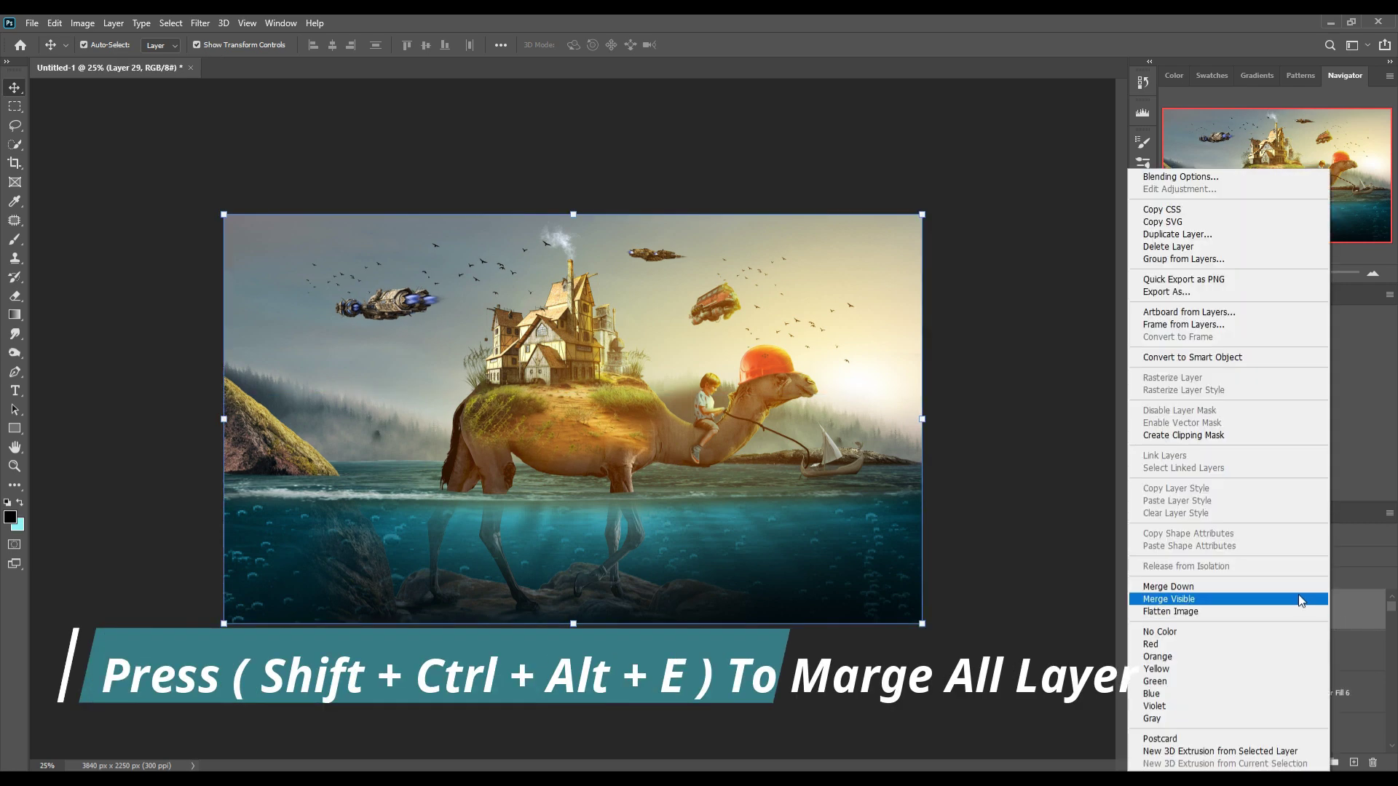
key(Escape)
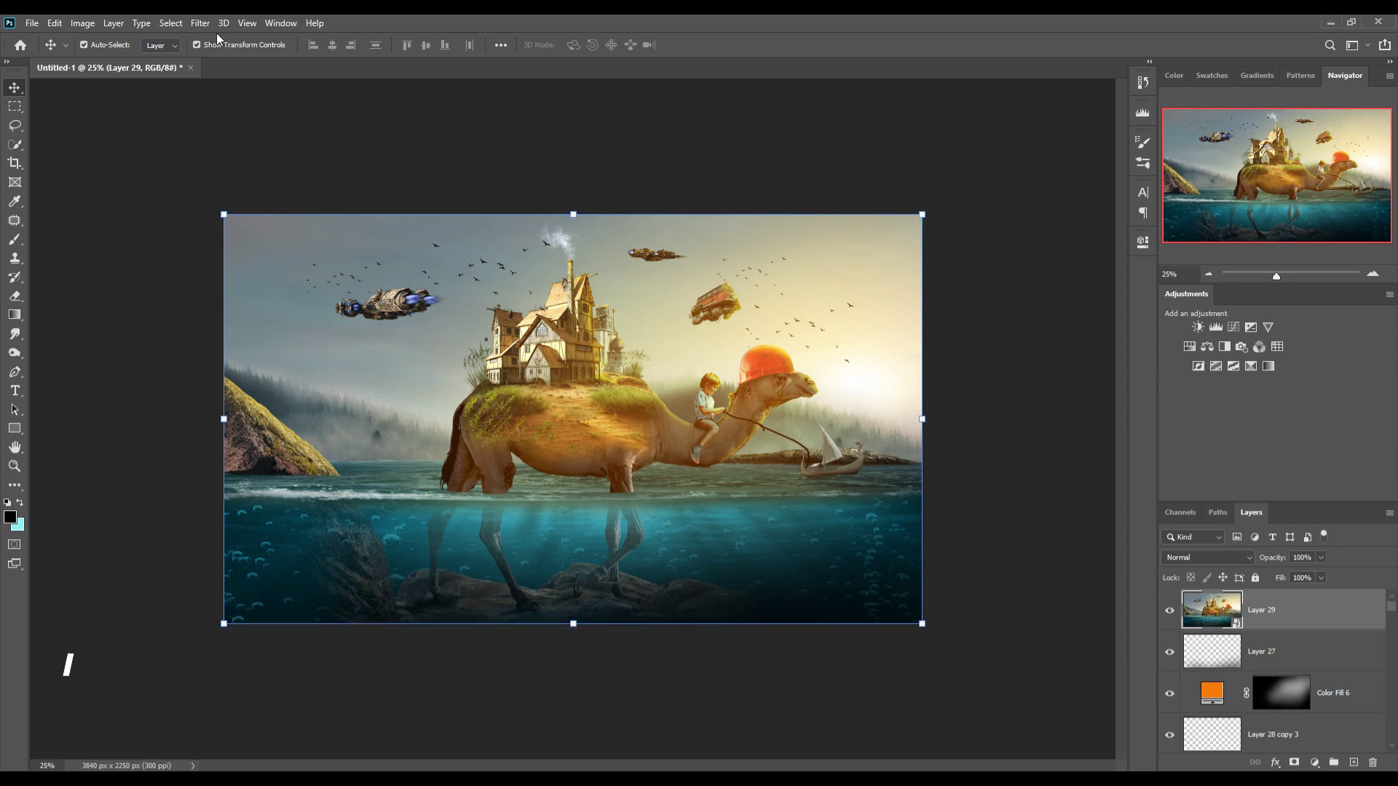
click(200, 23)
click(217, 109)
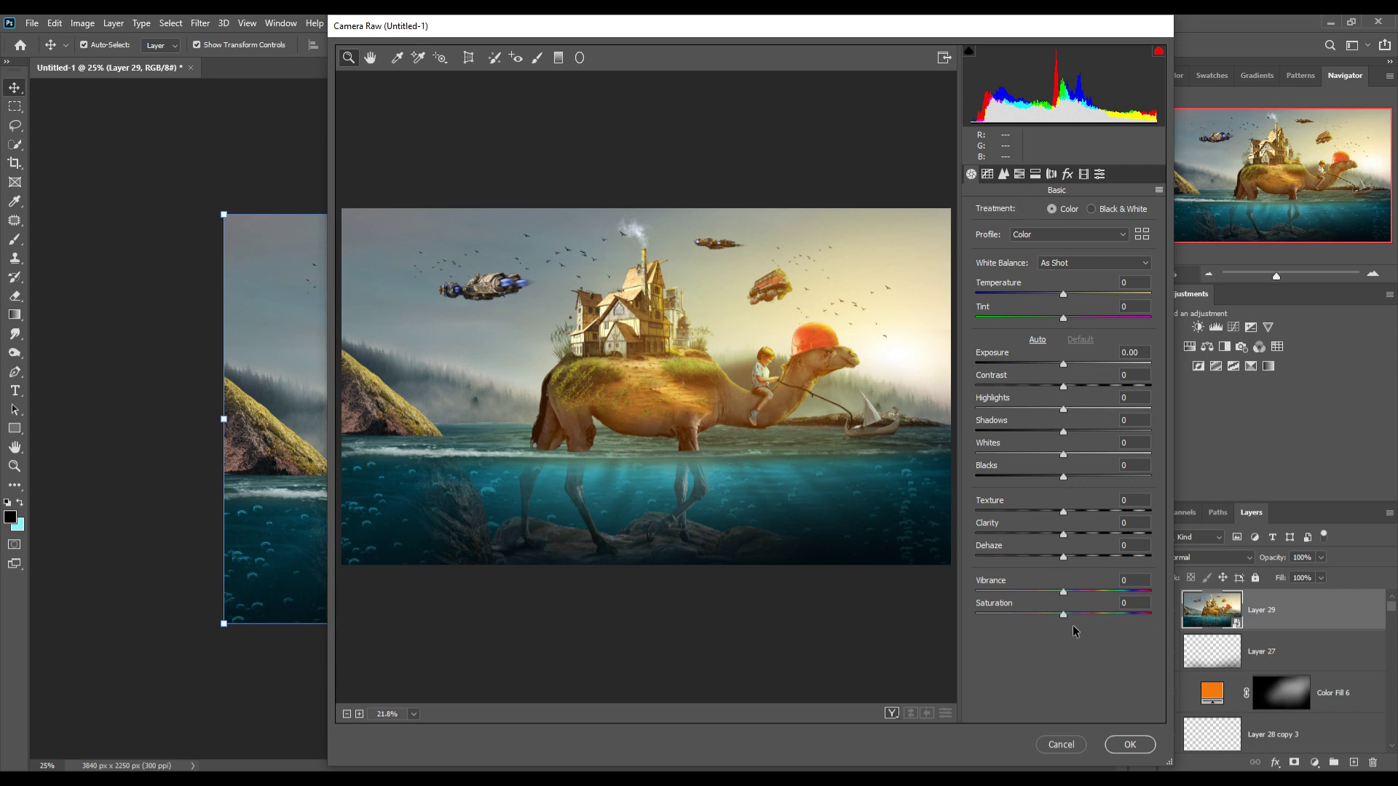
Step: Raise Saturation to +7, lift Highlights to +9, and increase the Sharpening Amount
drag(1064, 614, 1069, 614)
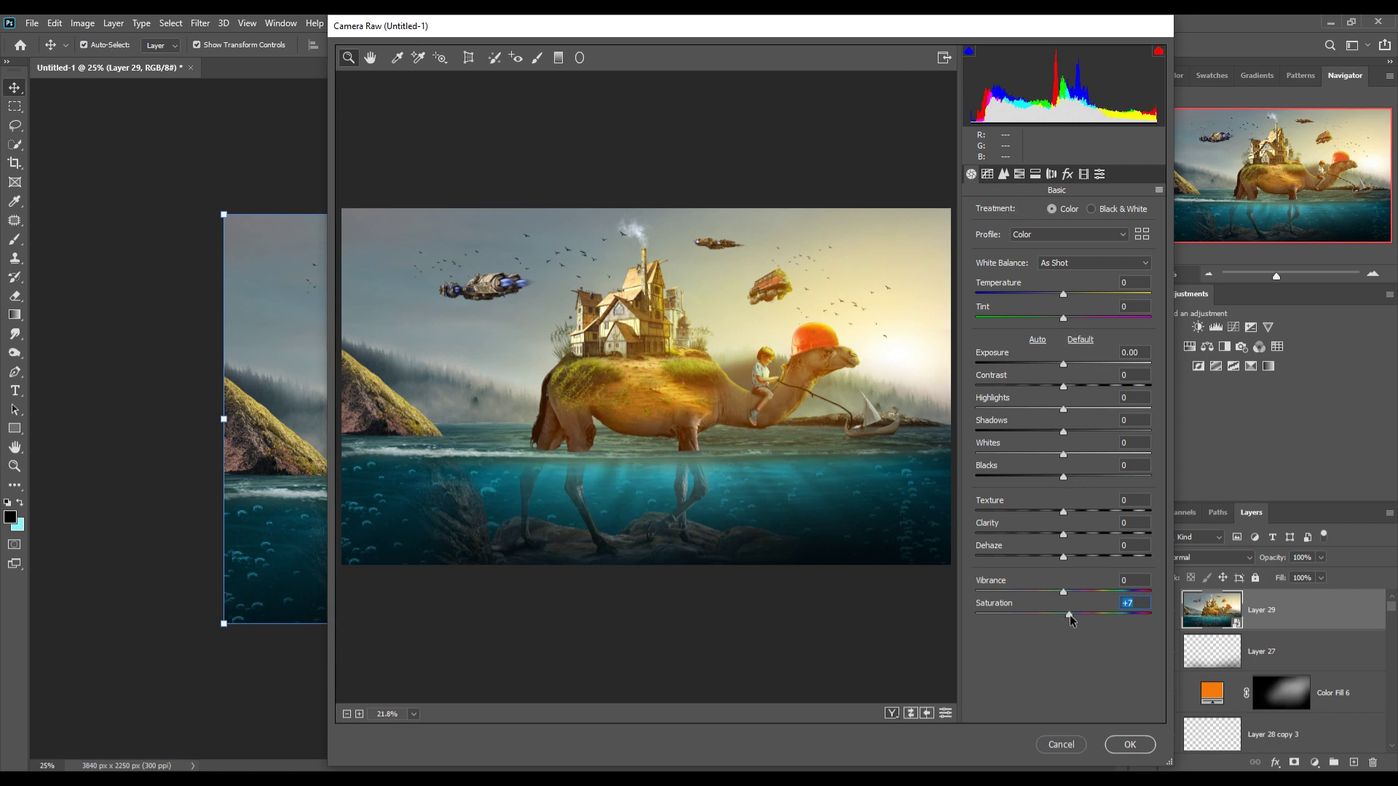
mouse_move(1063, 409)
mouse_down()
mouse_move(1077, 454)
mouse_move(1048, 494)
mouse_move(1082, 515)
mouse_move(1048, 493)
mouse_up()
click(987, 174)
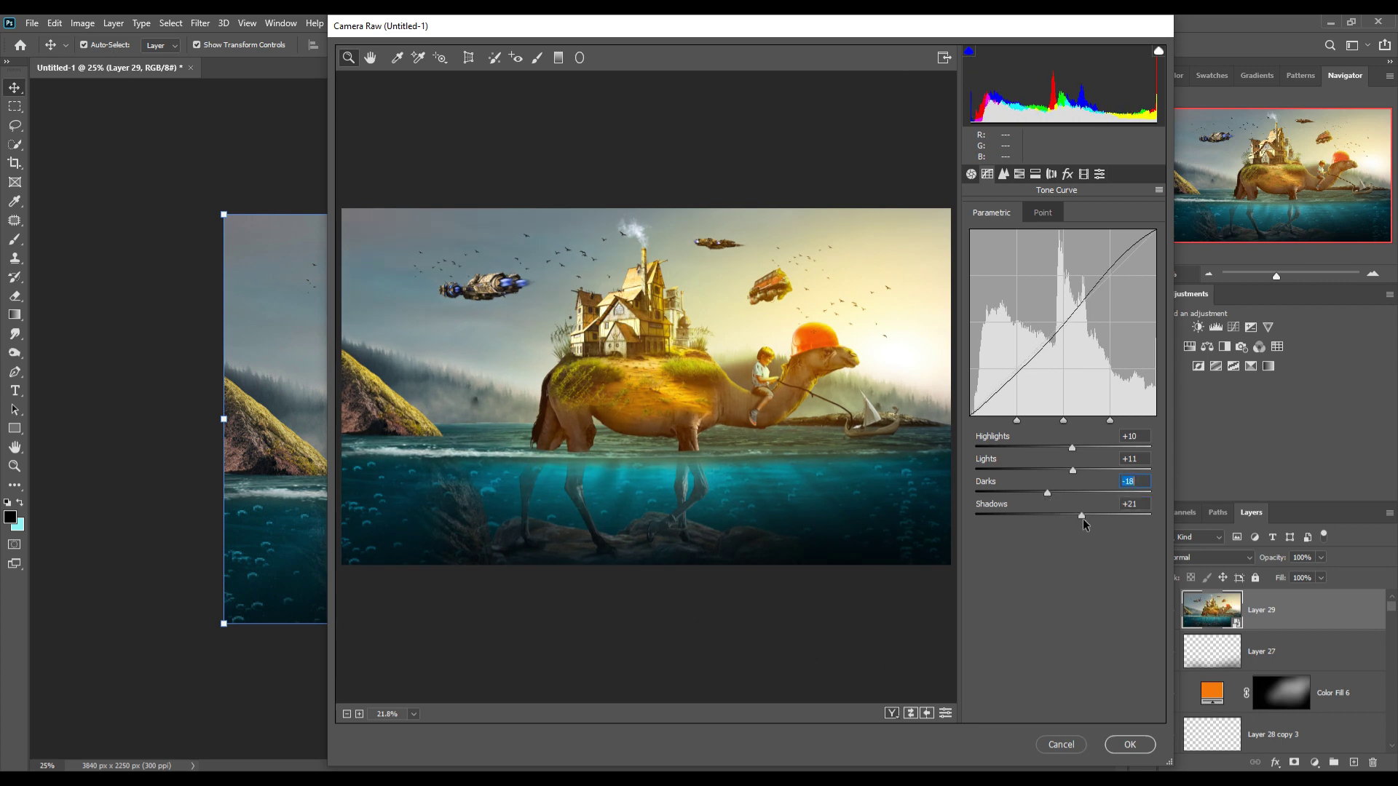
click(1003, 175)
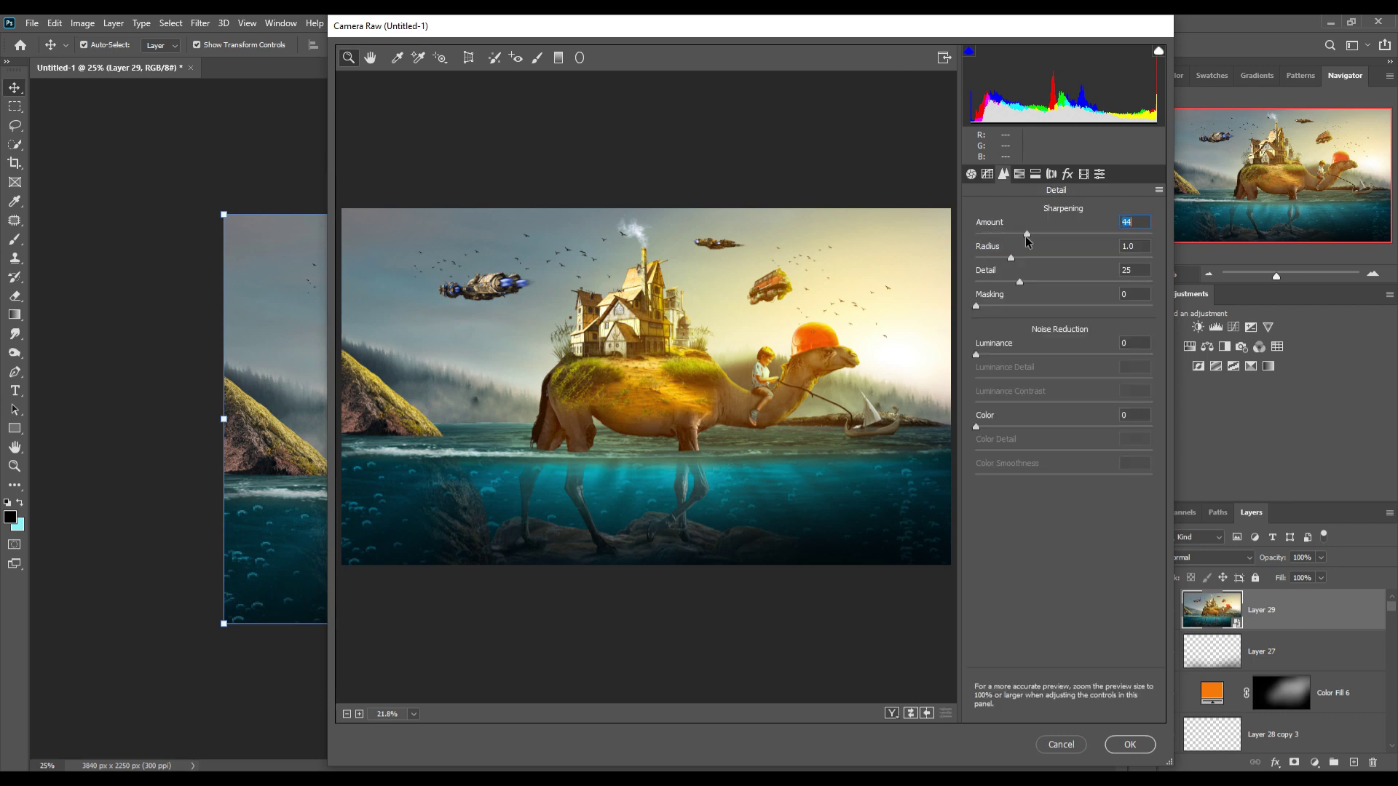
drag(976, 234, 1054, 234)
Step: Boost HSL saturation of Greens to +19 and Blues to +21, then apply the grade
click(1020, 174)
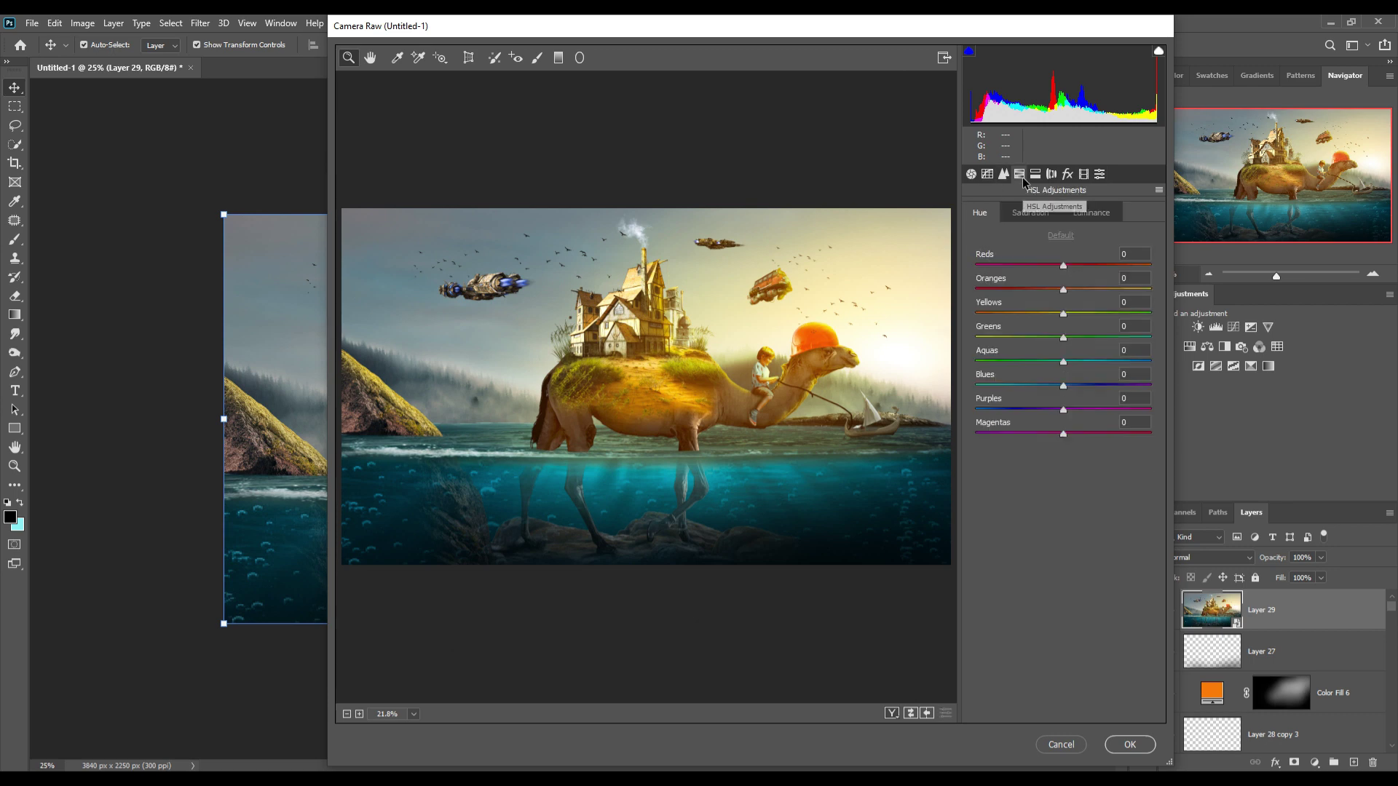
click(1030, 213)
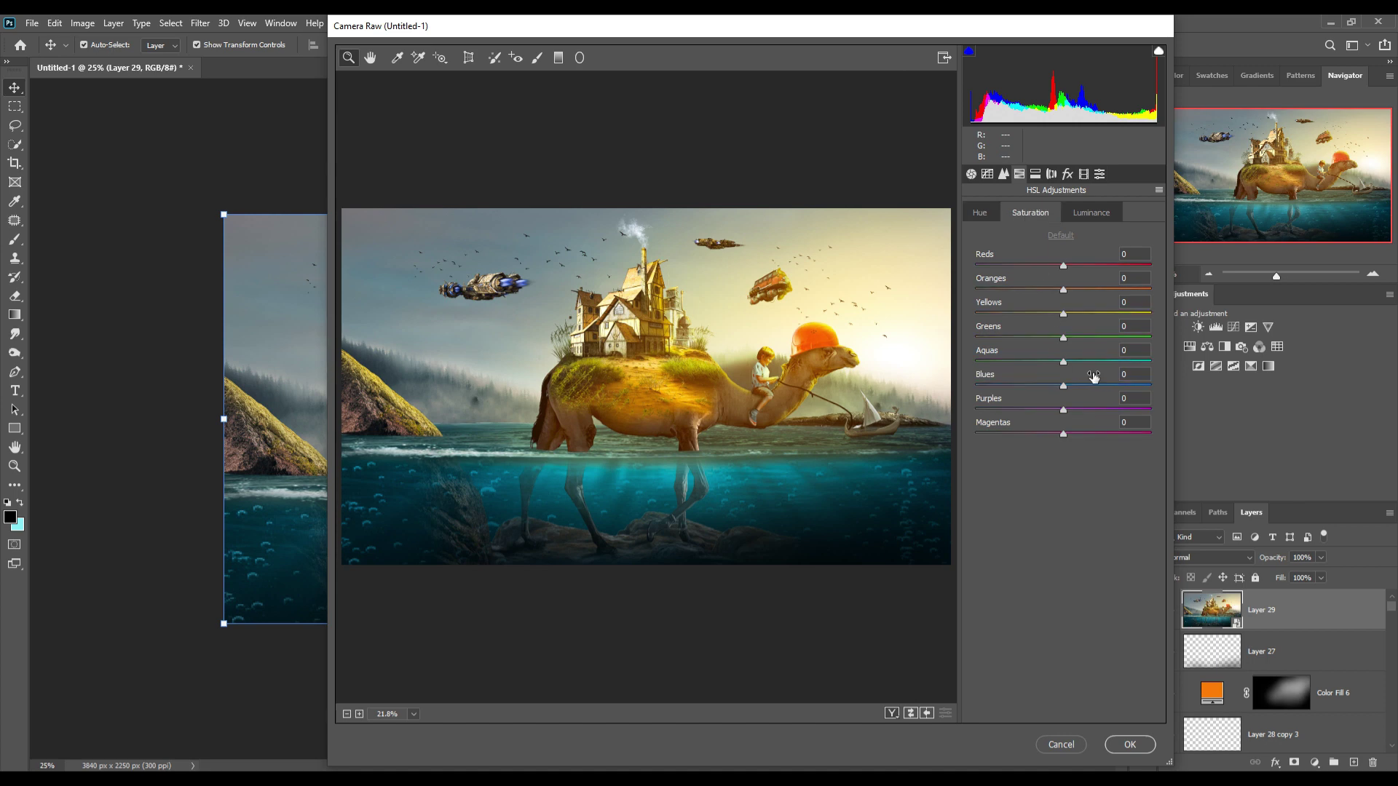
drag(1064, 340, 1084, 386)
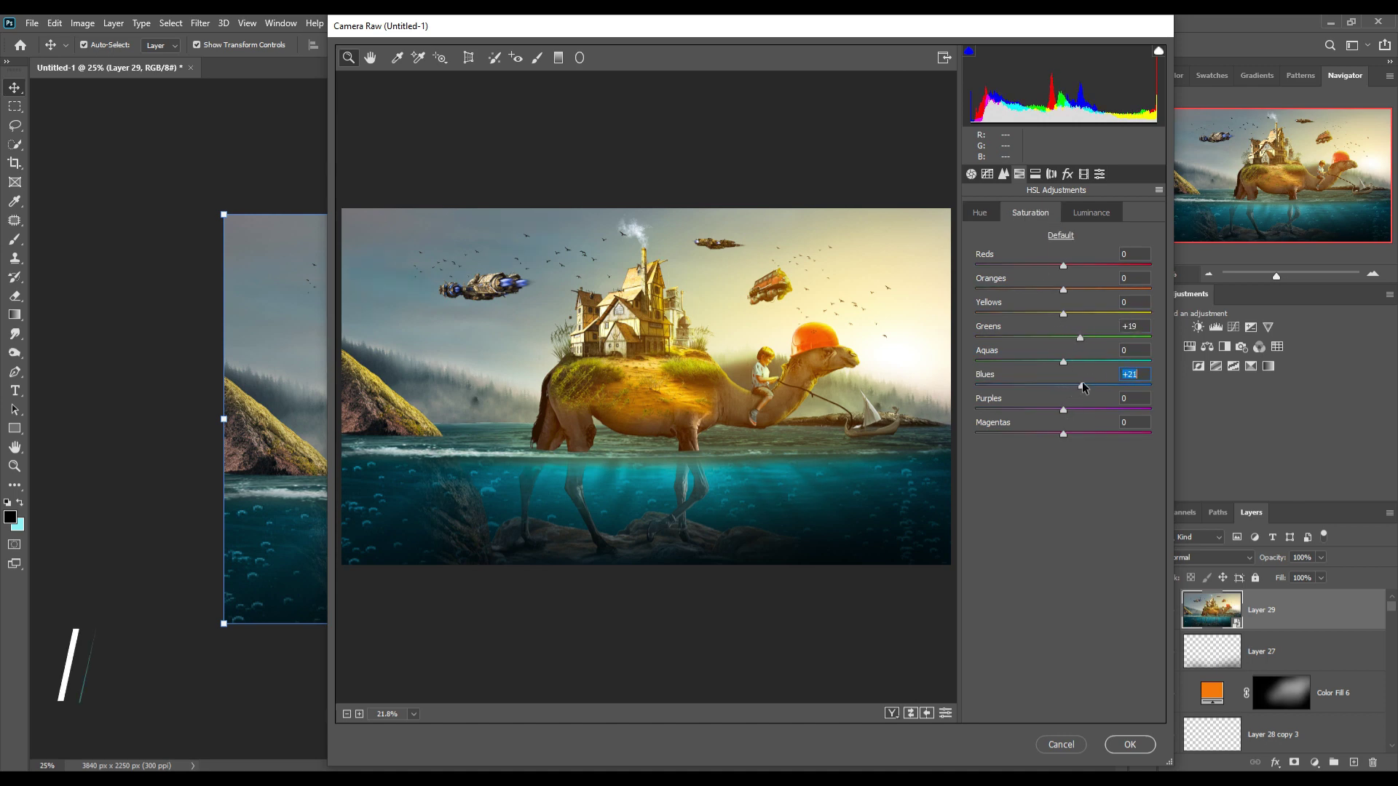
click(1128, 747)
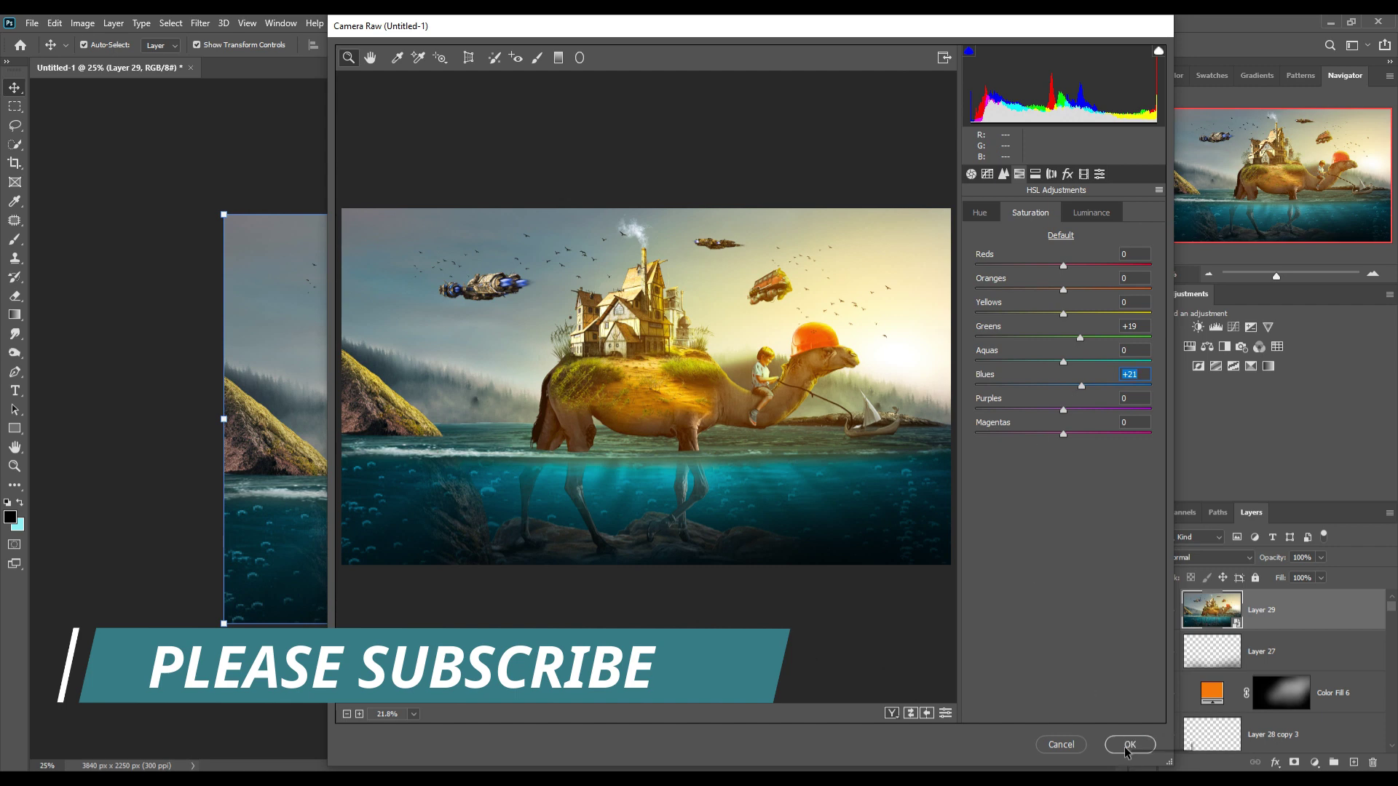